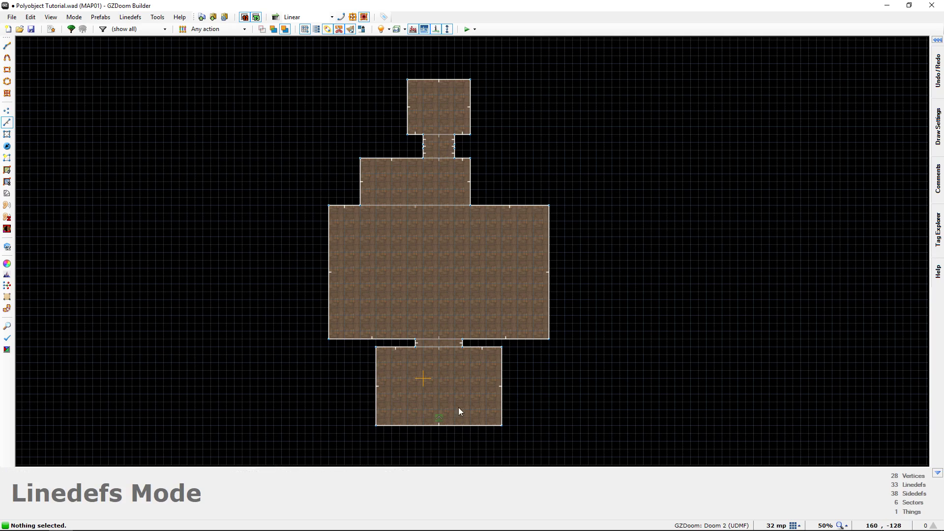
Tour the map in 3D from the start room through the main hall to the narrow corridor and end room
key("q")
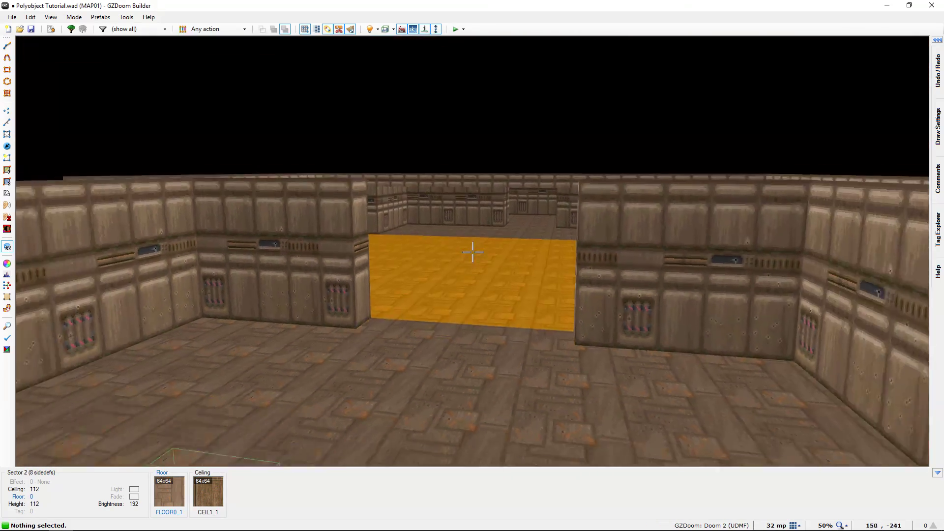
key("s")
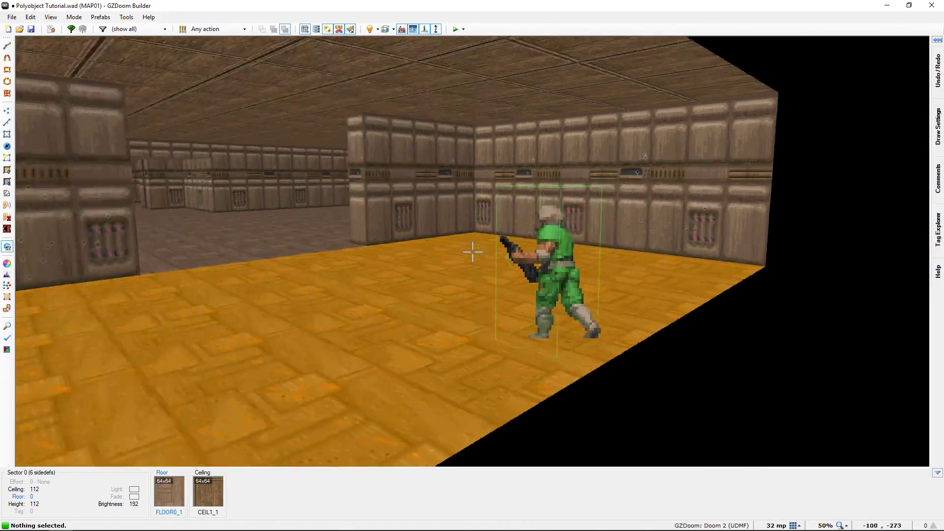
key("w")
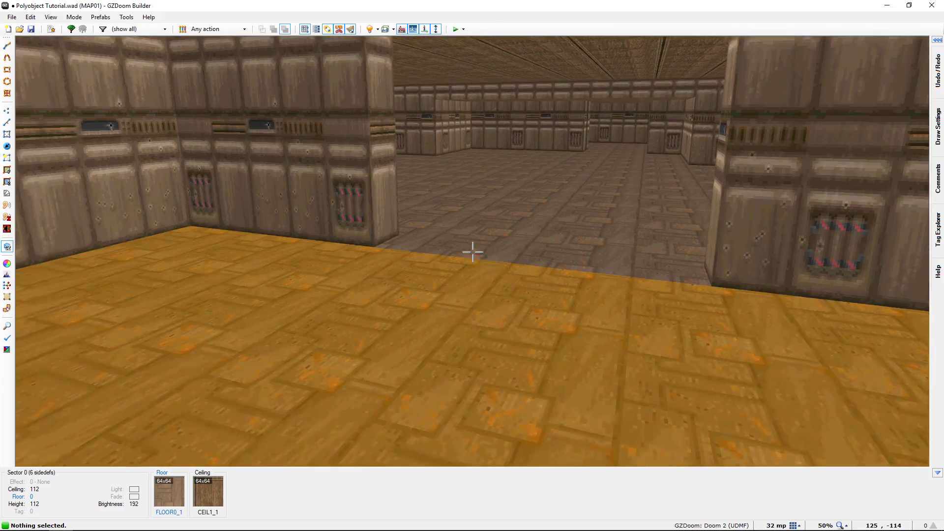
key("s")
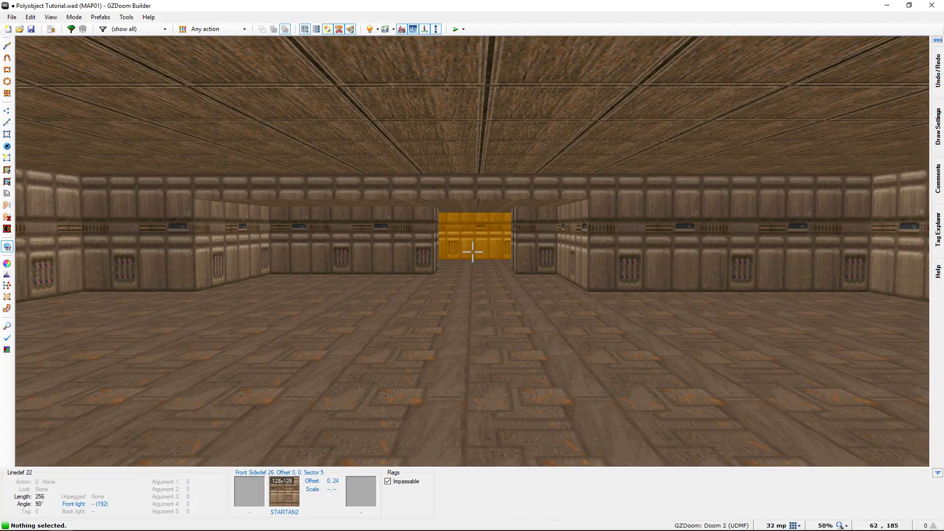
key("w")
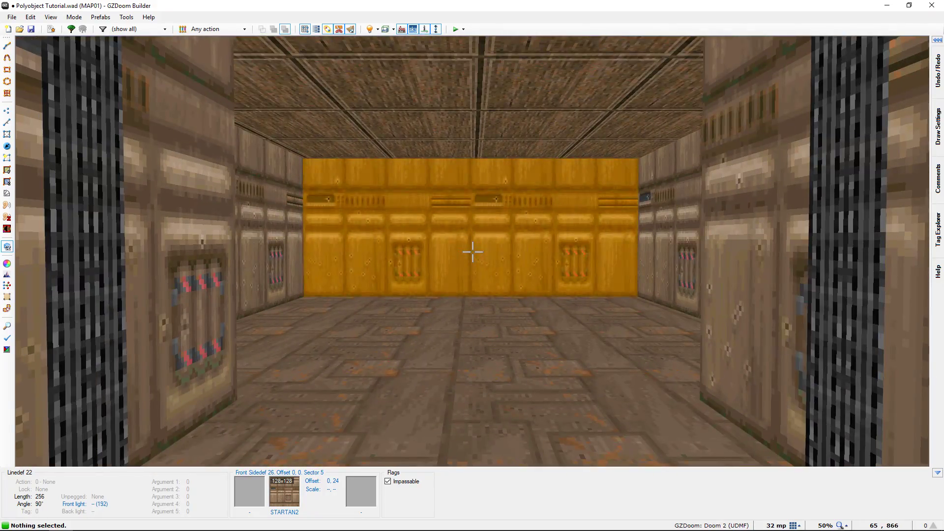
key("s")
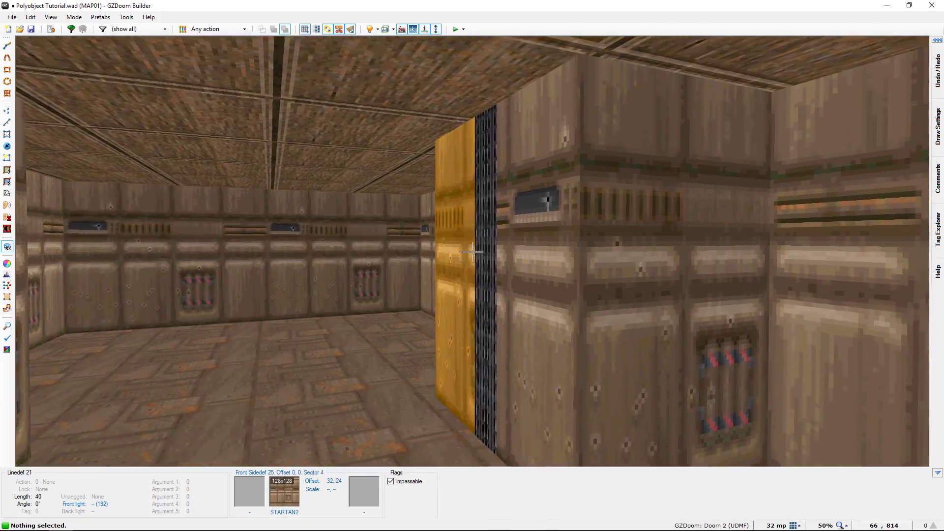
key("w")
key("s")
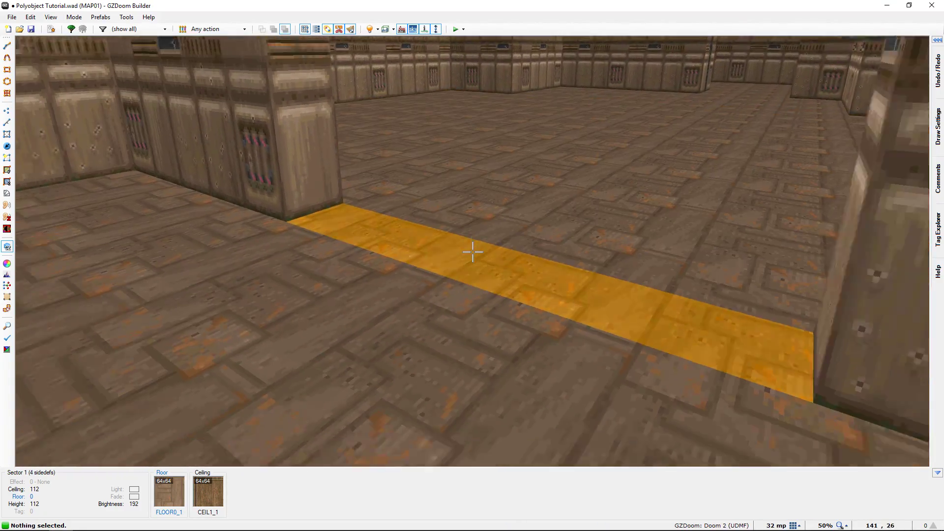
Examine in 3D the doorway between the start room and main hall and the far corridor's side recesses, and return to the 2D map
key("s")
key("s")
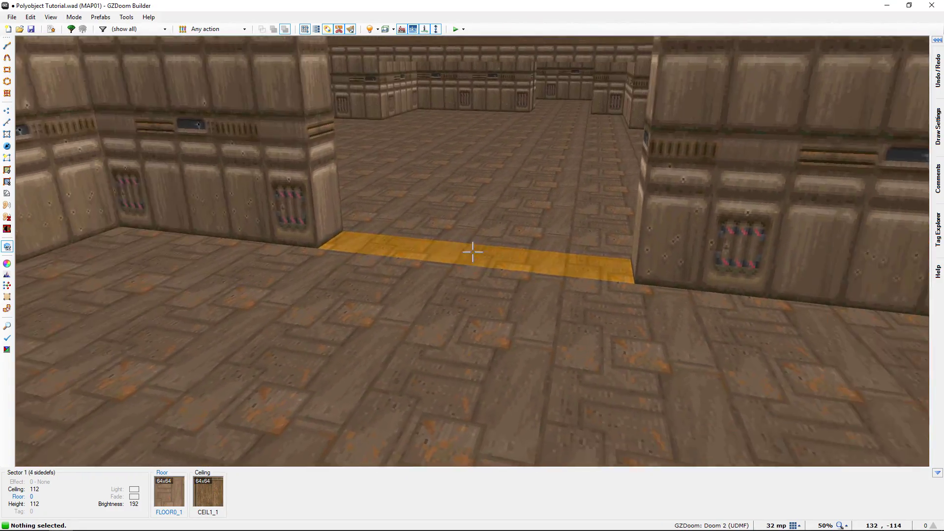
key("w")
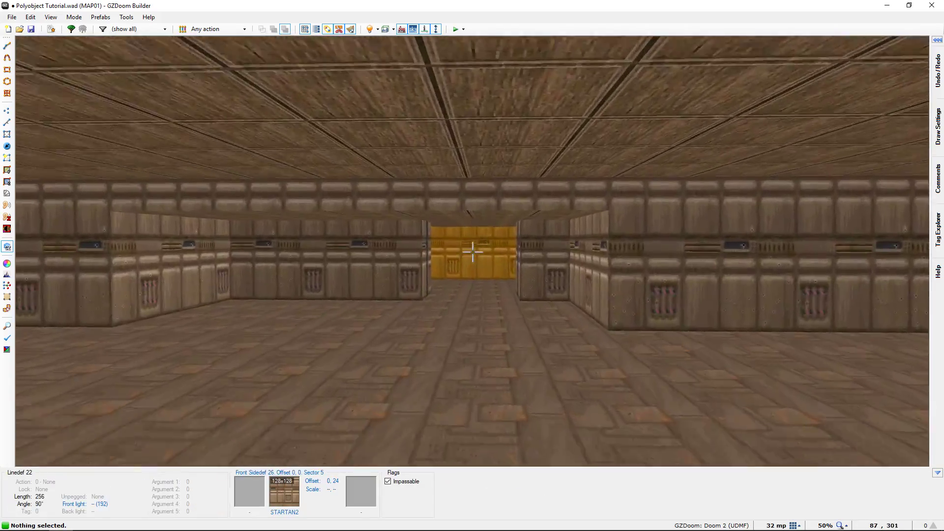
key("w")
key("w")
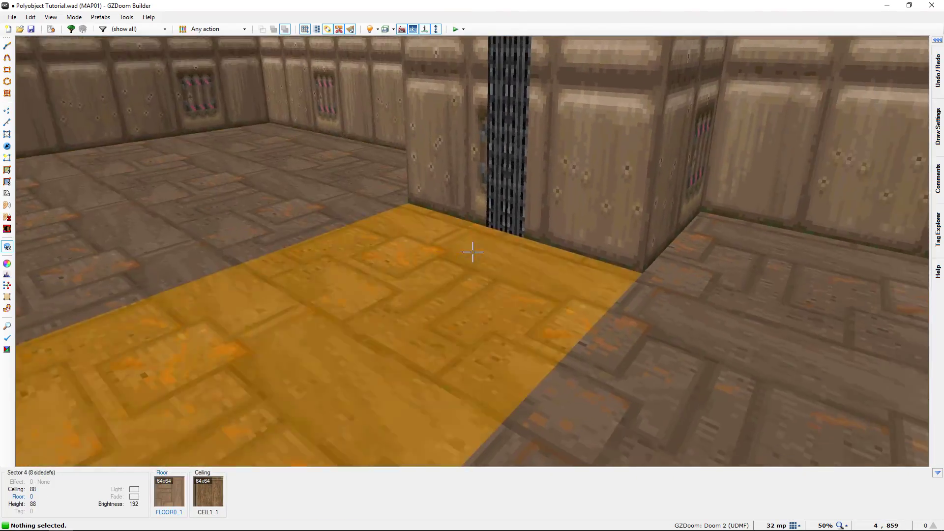
key("w")
key("w")
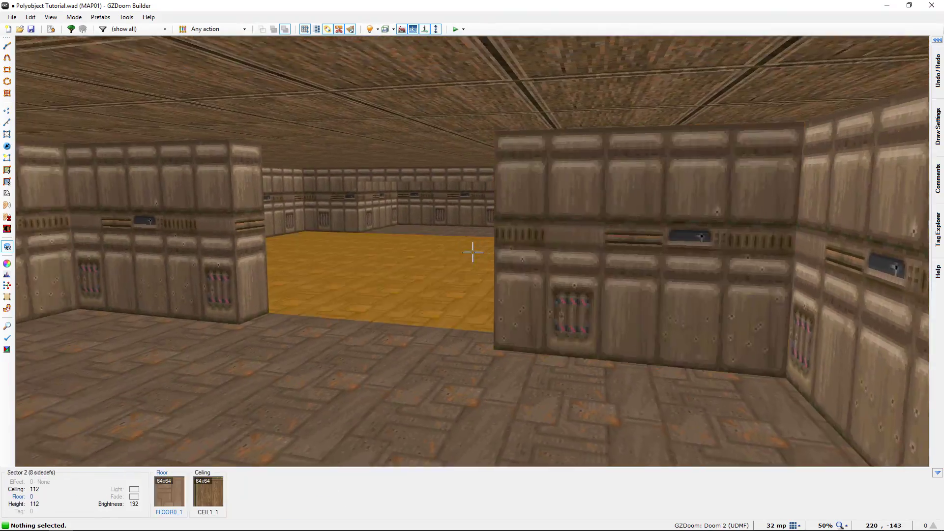
key("d")
key("e")
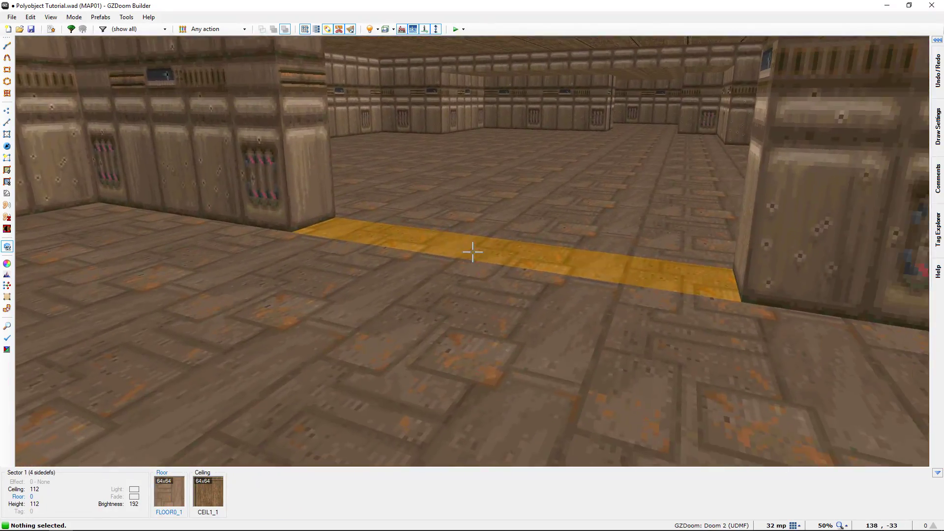
key("s")
key("f")
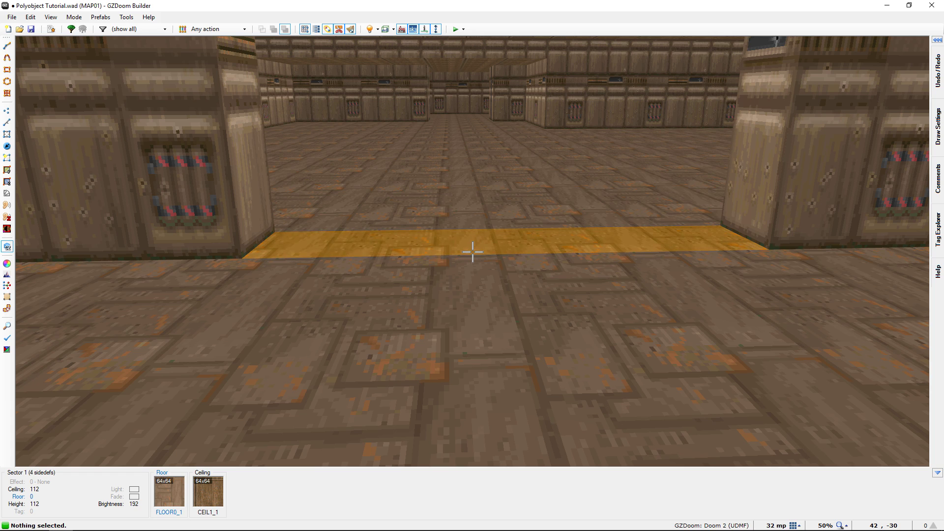
key("w")
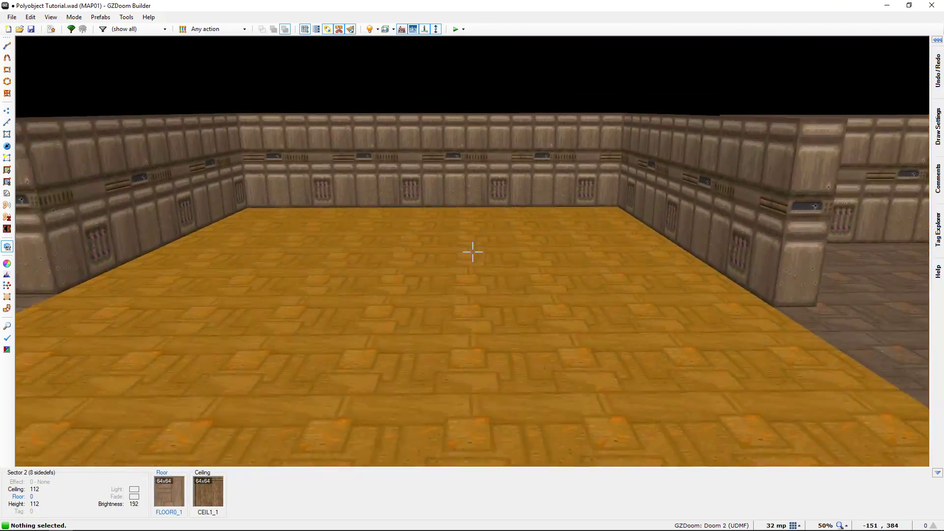
key("q")
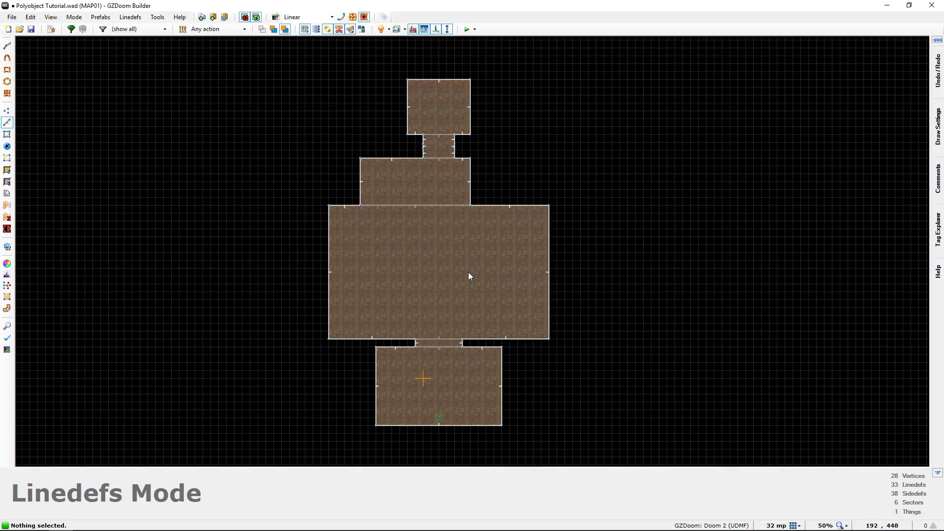
Draw a separate 832 by 576 rectangular sector in the void west of the main hall, squaring up its southwest corner
middle_click_drag(468, 272, 523, 252)
scroll(495, 322, "up", 2)
middle_click_drag(460, 343, 542, 346)
scroll(573, 312, "down", 1)
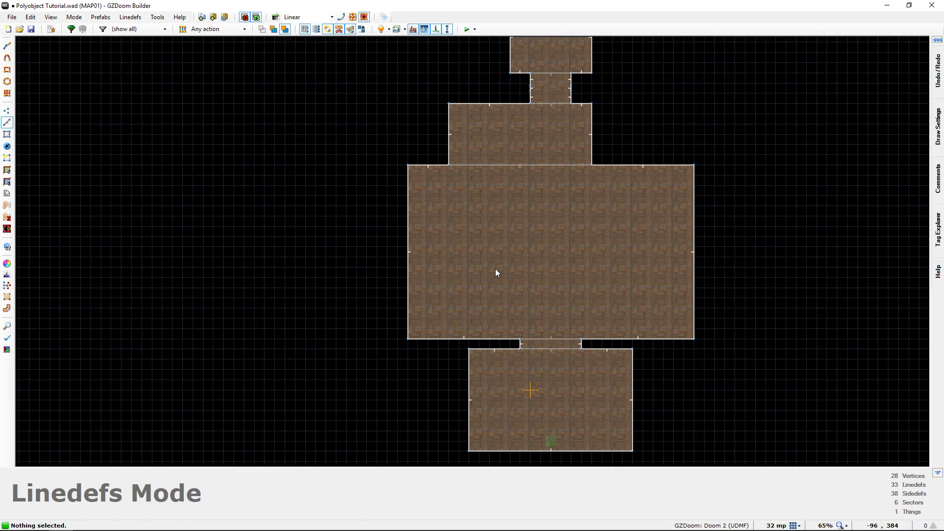
middle_click_drag(496, 272, 544, 254)
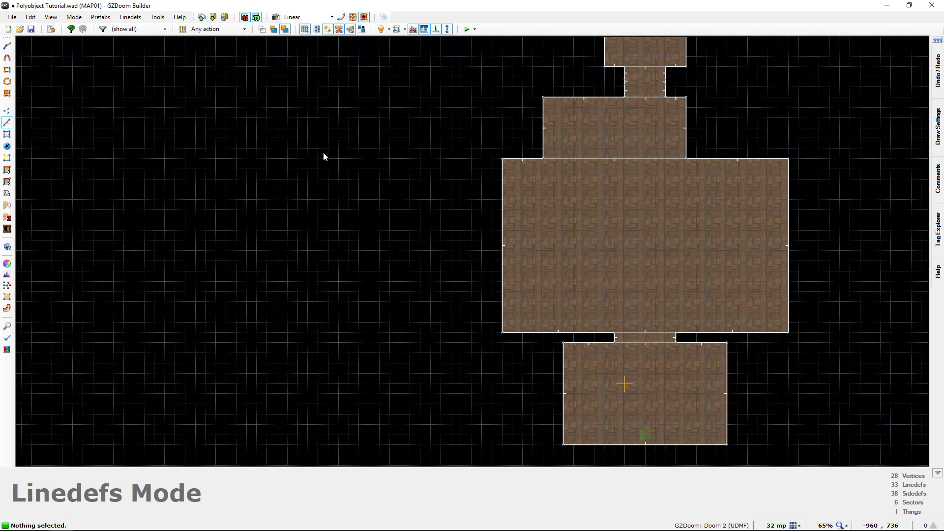
middle_click_drag(321, 151, 372, 172)
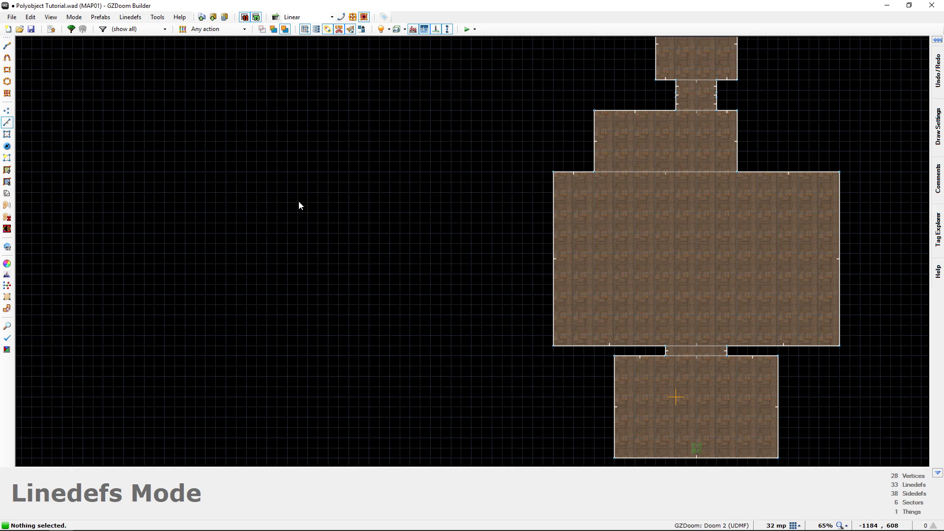
key("d")
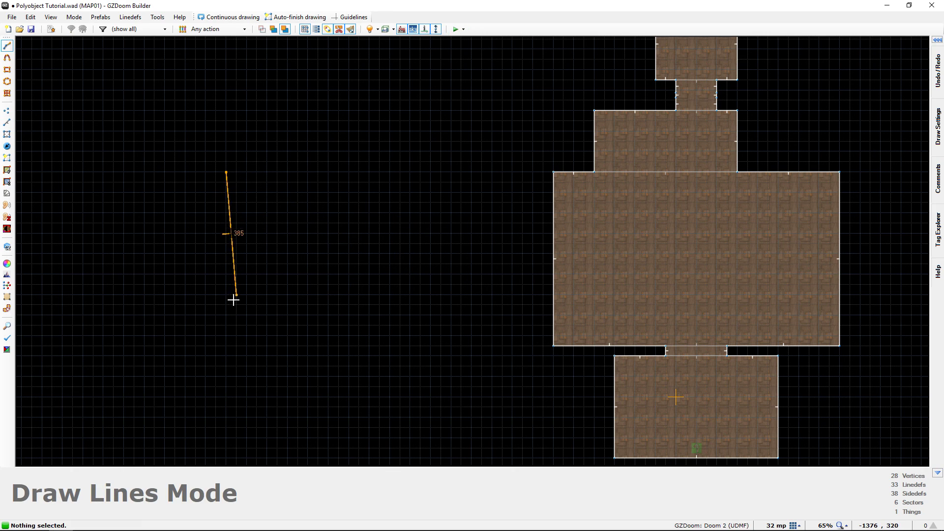
left_click(217, 355)
left_click(491, 355)
left_click(491, 172)
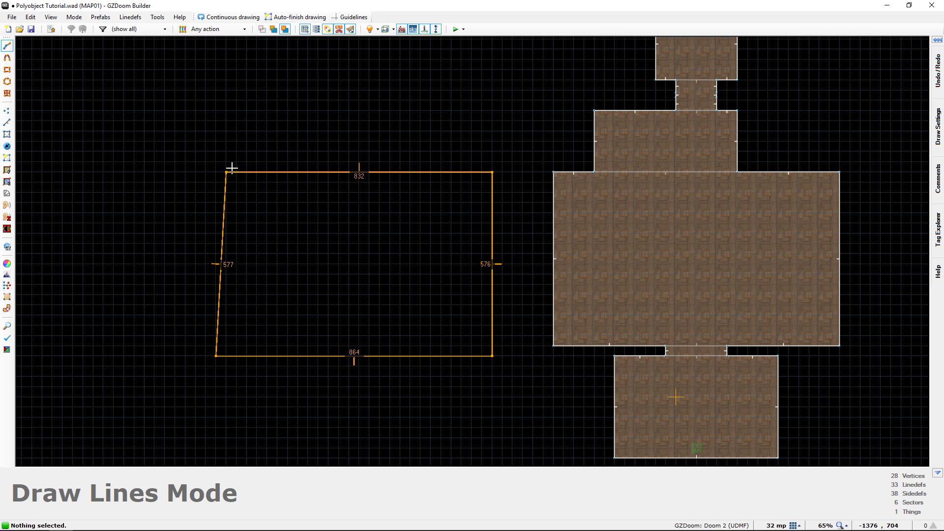
left_click(225, 171)
left_click_drag(219, 352, 229, 352)
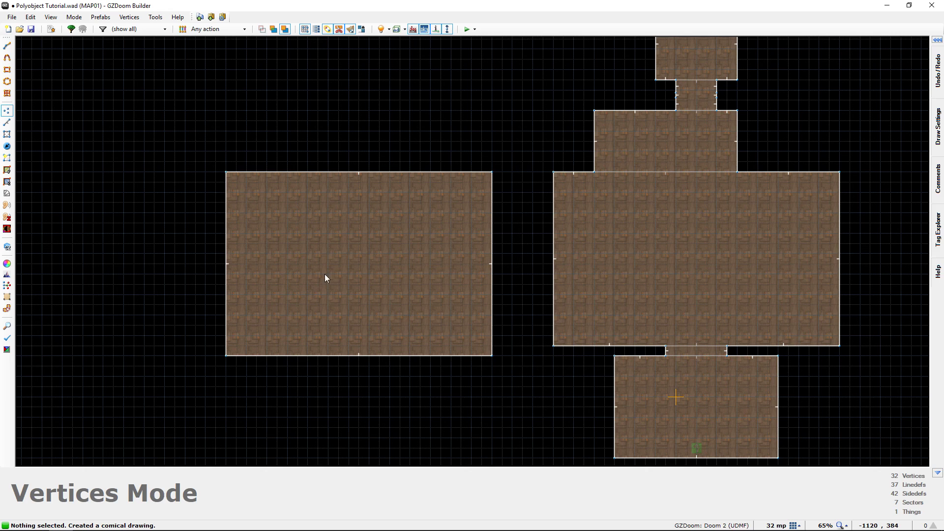
key("l")
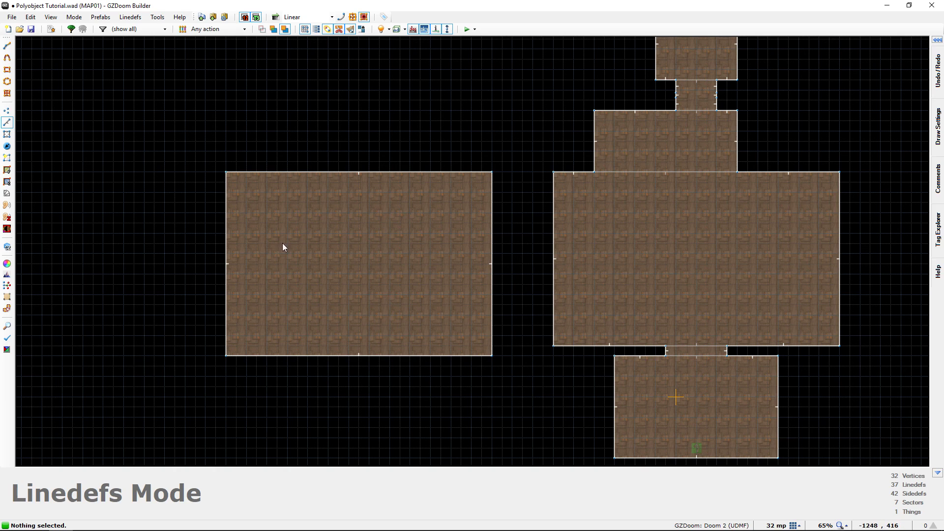
Draw a small triangular sector with 64-unit legs in the void beside the start room and delete it
middle_click_drag(357, 286, 288, 211)
scroll(502, 300, "up", 4)
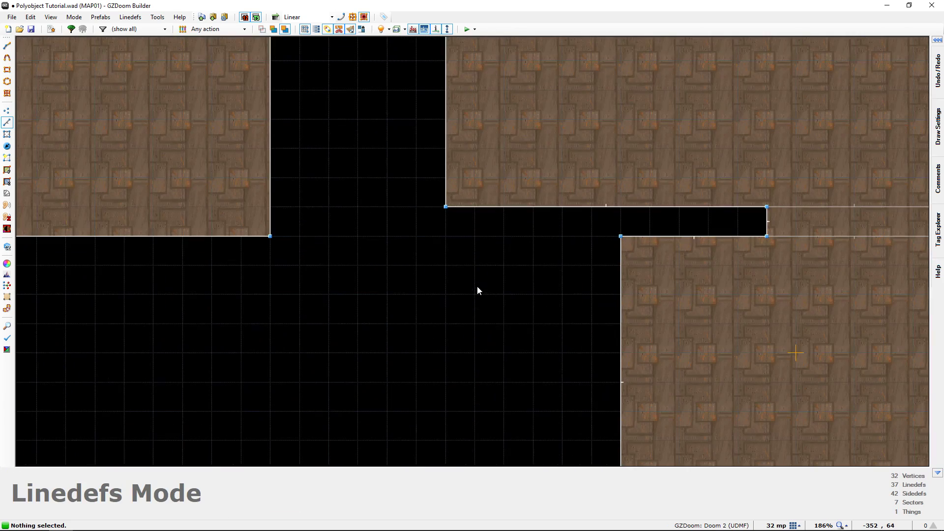
right_click(386, 241)
right_click(388, 294)
right_click(445, 294)
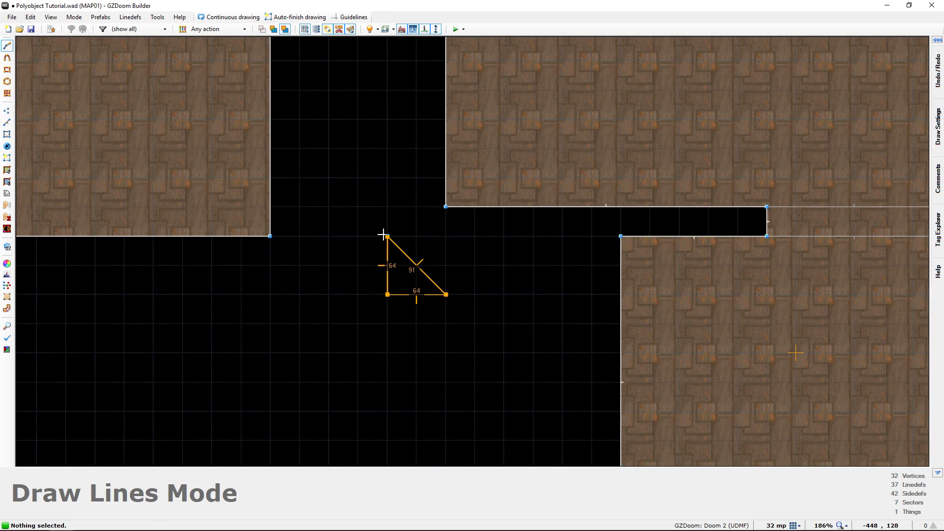
right_click(387, 236)
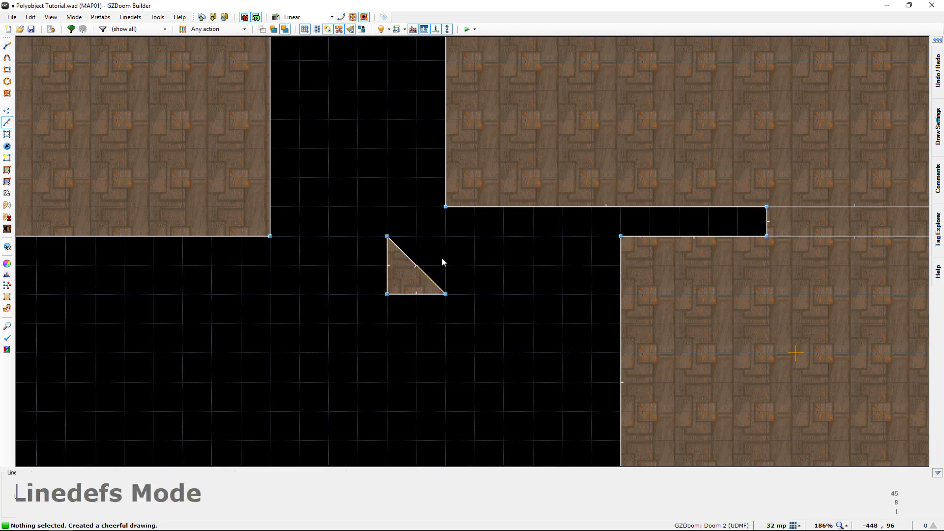
left_click_drag(453, 309, 454, 311)
key("Delete")
Check the lengths of the linedefs bounding the doorway between the start room and the main hall
scroll(471, 331, "down", 3)
middle_click_drag(295, 286, 469, 353)
middle_click_drag(445, 276, 170, 236)
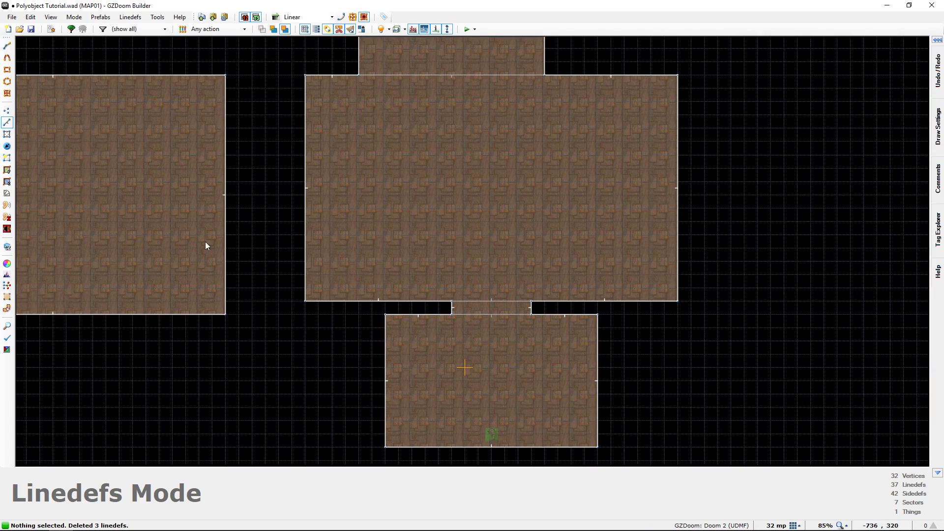
scroll(504, 335, "up", 4)
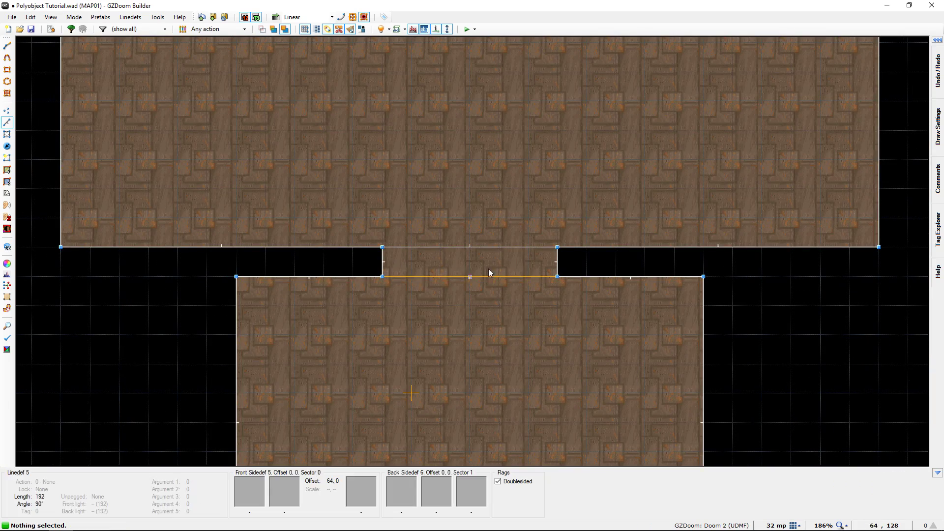
left_click(384, 262)
left_click_drag(387, 265, 388, 266)
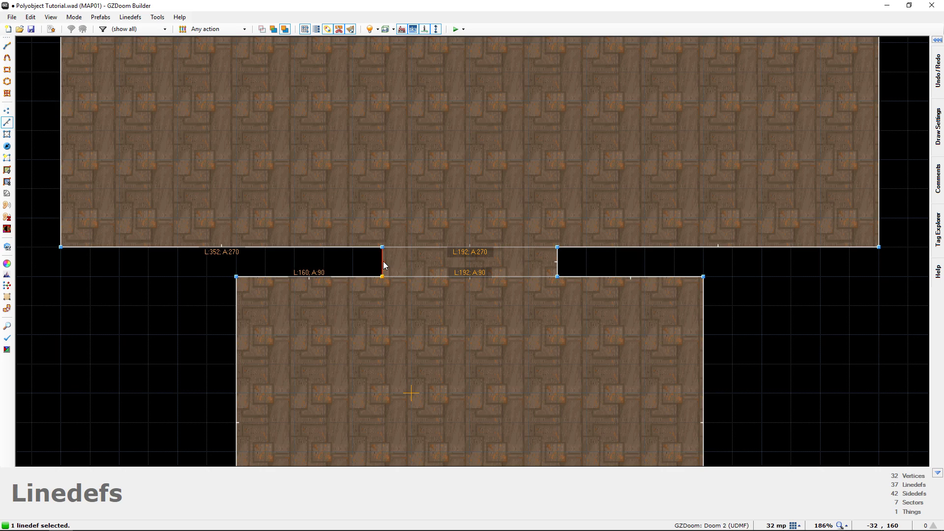
left_click_drag(382, 261, 423, 245)
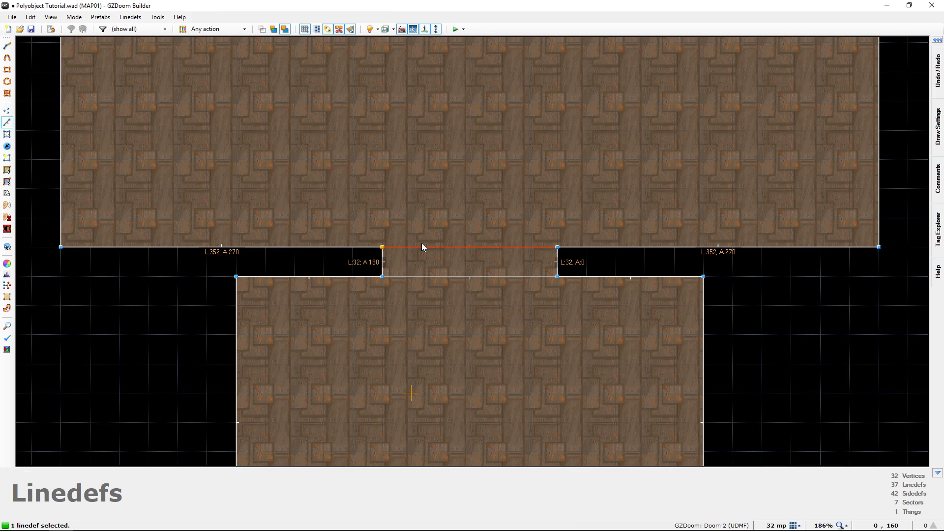
left_click_drag(422, 244, 421, 244)
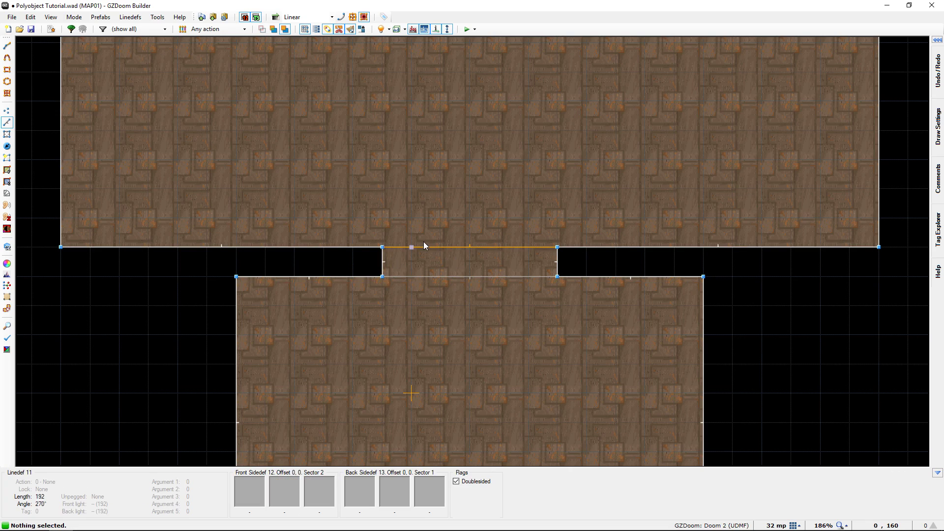
Draw a 192 by 32 rectangle inside the separate sector, matching the size of the start-room doorway
middle_click_drag(424, 246, 701, 270)
scroll(625, 272, "down", 3)
middle_click_drag(625, 271, 799, 291)
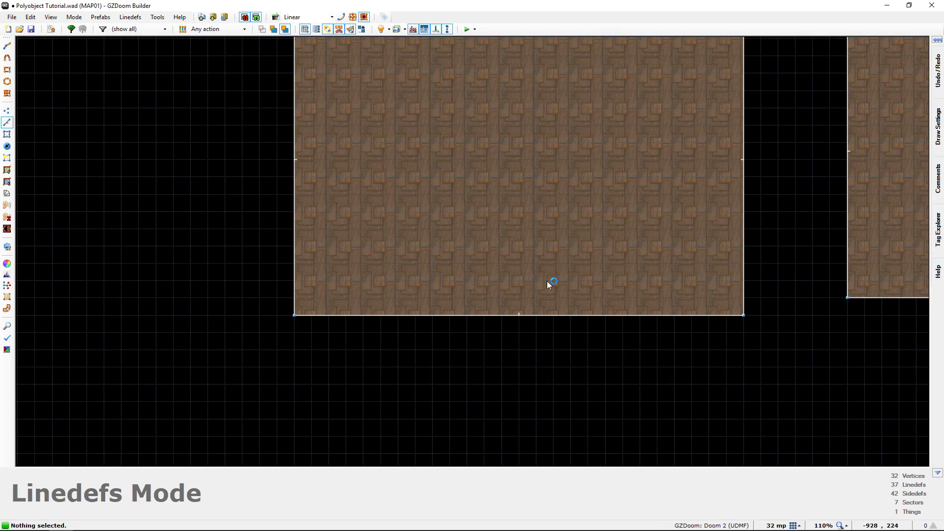
scroll(388, 274, "up", 3)
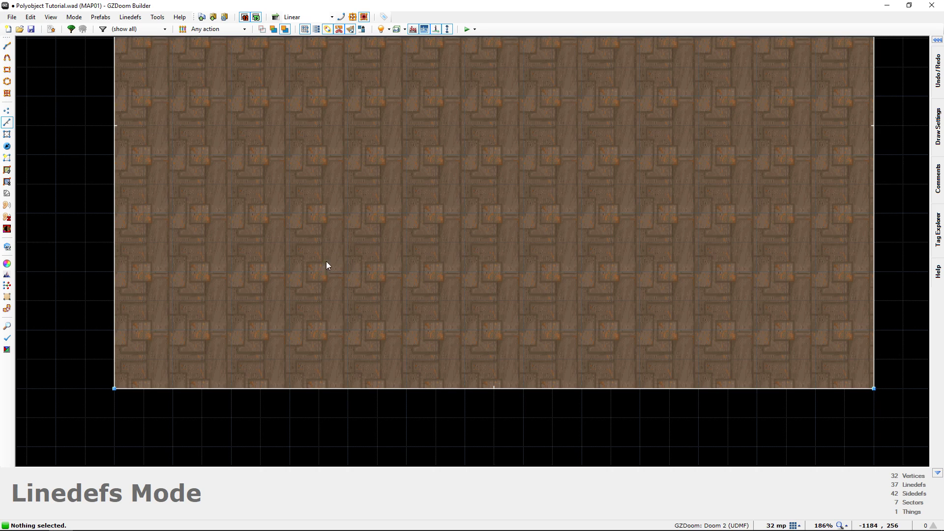
key("d")
left_click(348, 242)
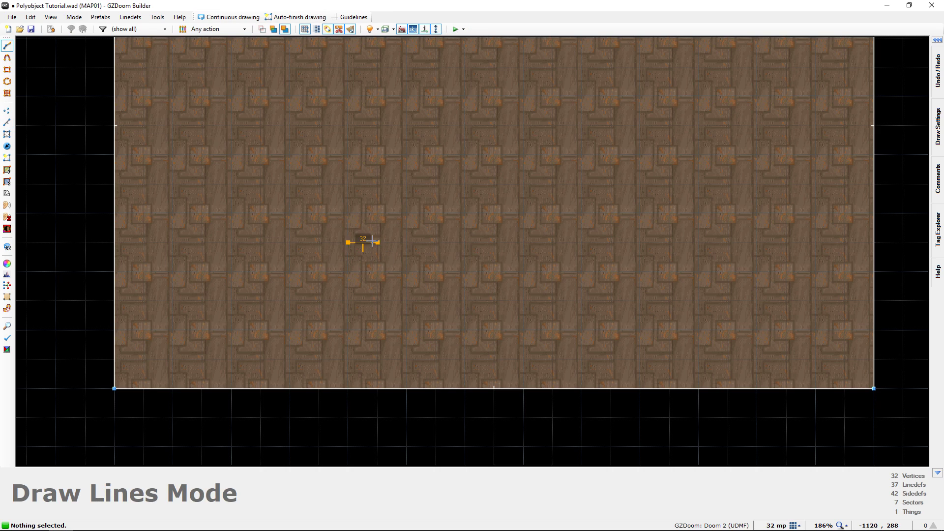
left_click(523, 242)
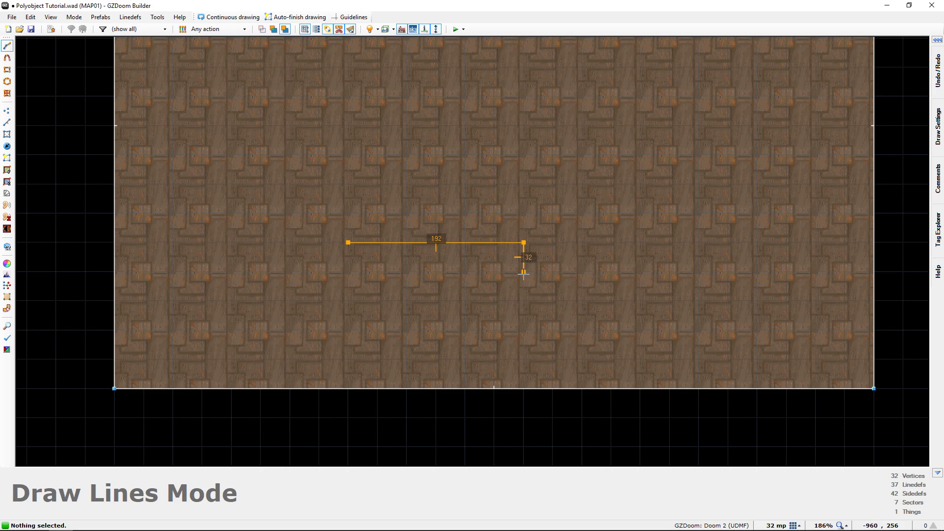
left_click(523, 272)
left_click(349, 272)
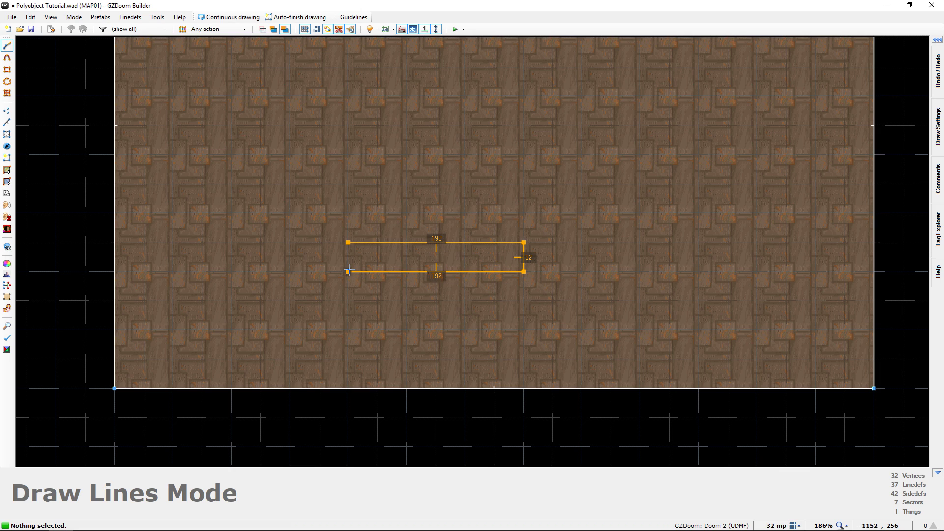
left_click(348, 243)
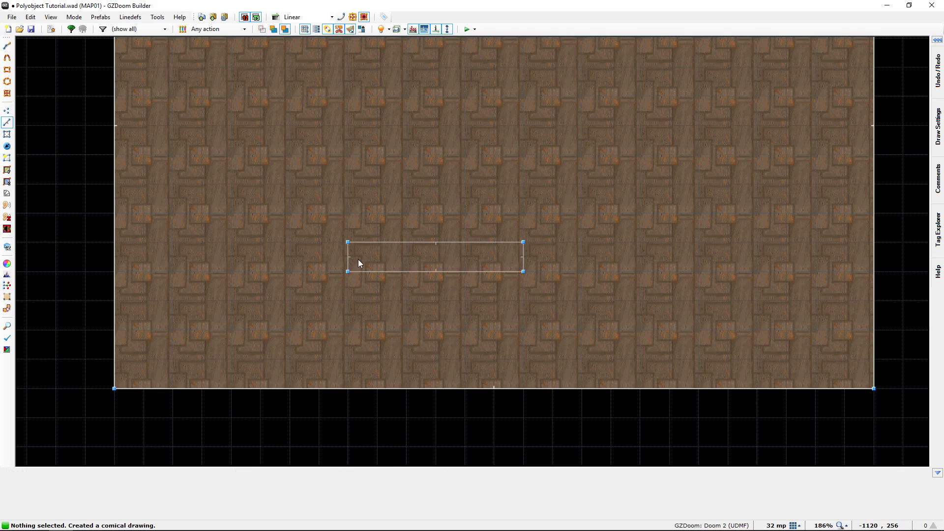
Compare the drawn door rectangle with the doorway between the start room and the main hall
scroll(446, 256, "down", 2)
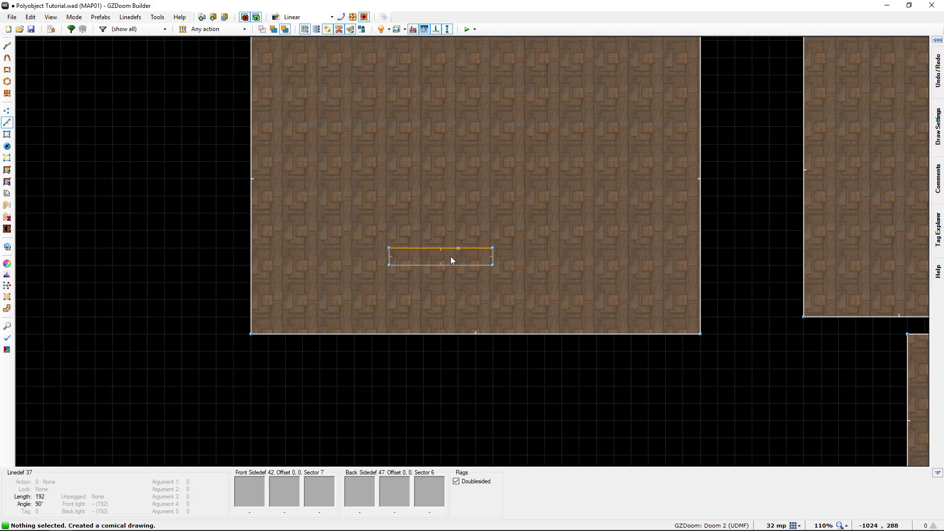
middle_click_drag(451, 256, 90, 220)
middle_click_drag(623, 316, 354, 292)
scroll(409, 269, "up", 4)
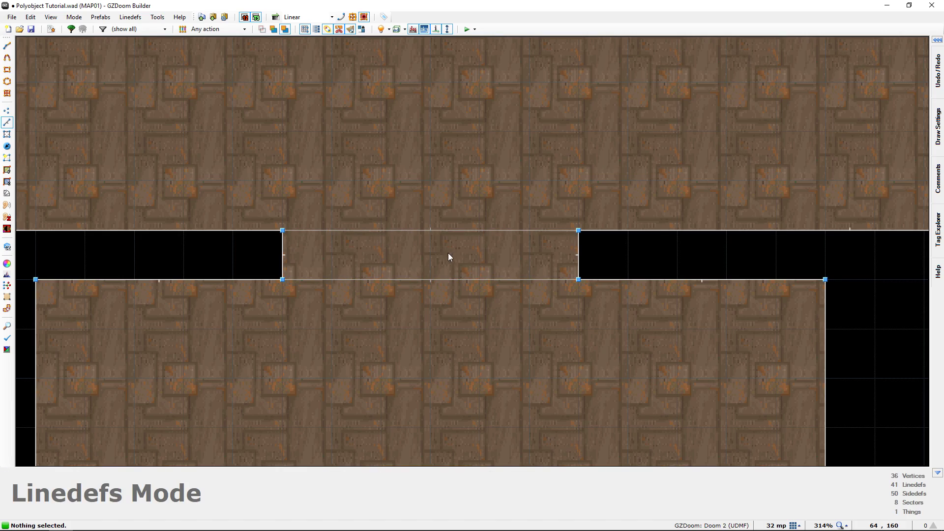
scroll(451, 255, "down", 2)
scroll(326, 249, "down", 2)
middle_click_drag(359, 255, 656, 312)
middle_click_drag(313, 278, 526, 295)
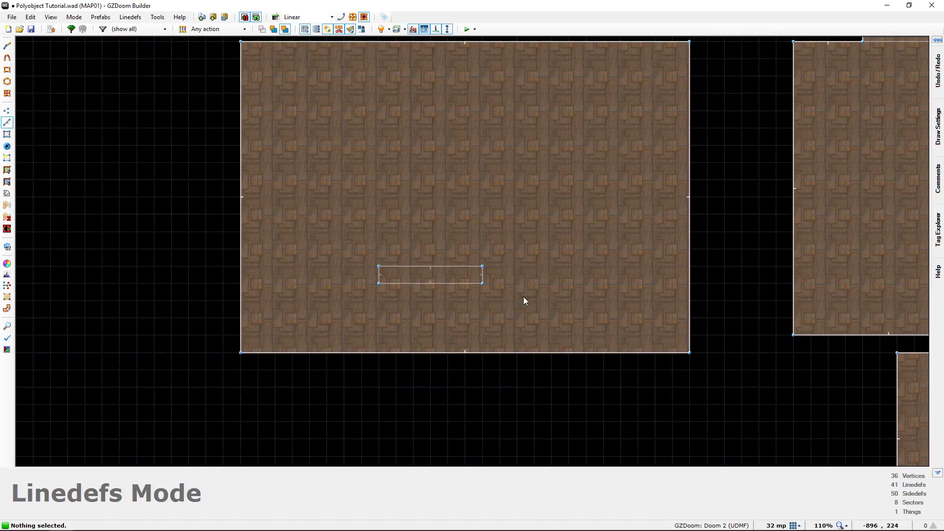
scroll(436, 274, "up", 3)
middle_click_drag(466, 274, 428, 272)
scroll(479, 264, "down", 1)
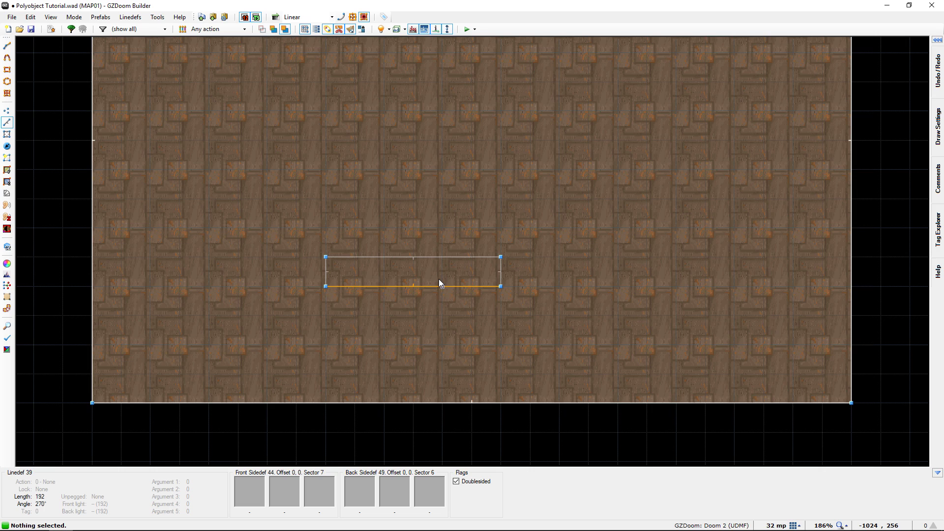
Delete the sector inside the 192 by 32 rectangle, leaving a void, and return to Linedefs Mode
key("s")
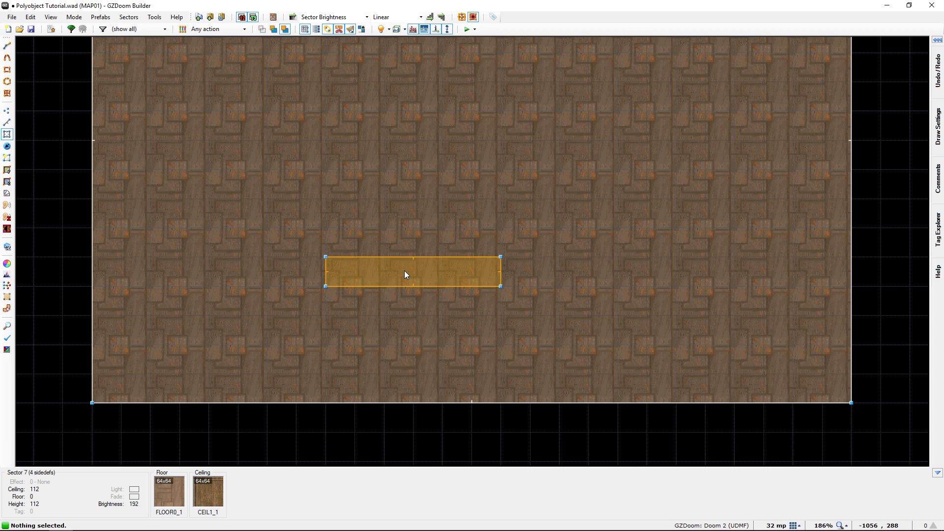
key("Delete")
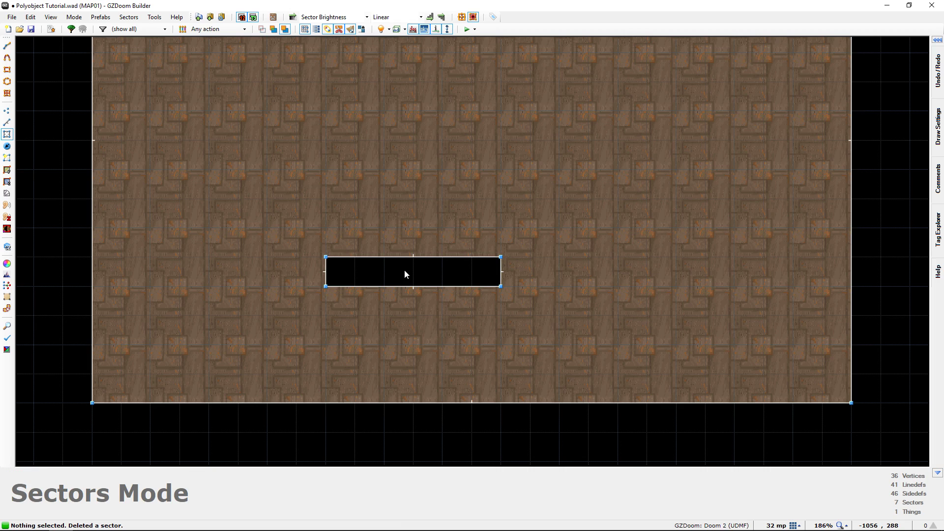
key("l")
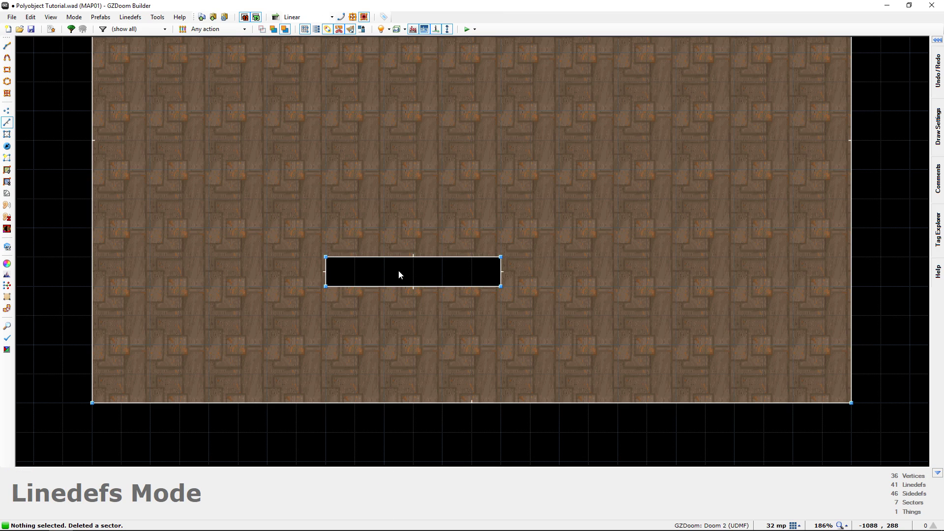
left_click_drag(313, 240, 540, 309)
left_click_drag(500, 299, 535, 320)
left_click_drag(280, 230, 298, 303)
left_click_drag(287, 229, 454, 321)
left_click(377, 294)
left_click_drag(270, 229, 512, 343)
middle_click_drag(599, 326, 550, 341)
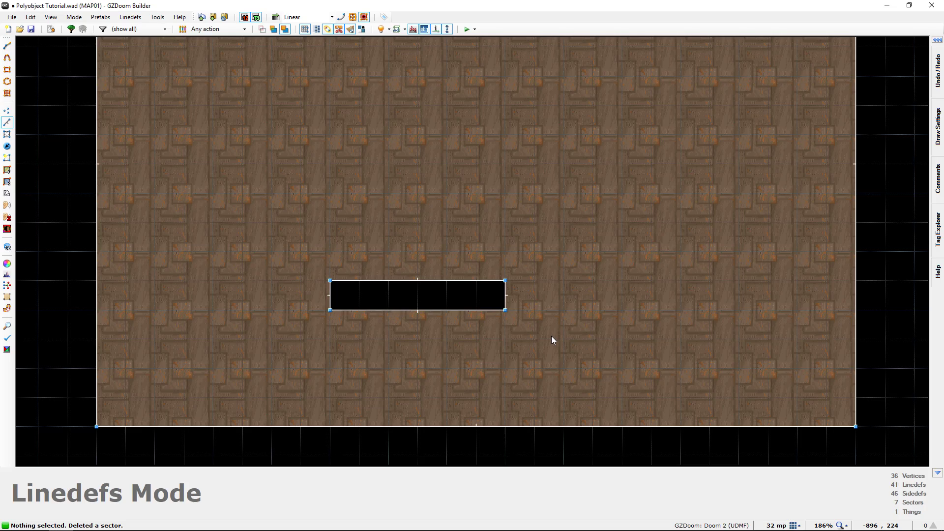
Examine the untextured sides of the door block in 3D
key("q")
key("e")
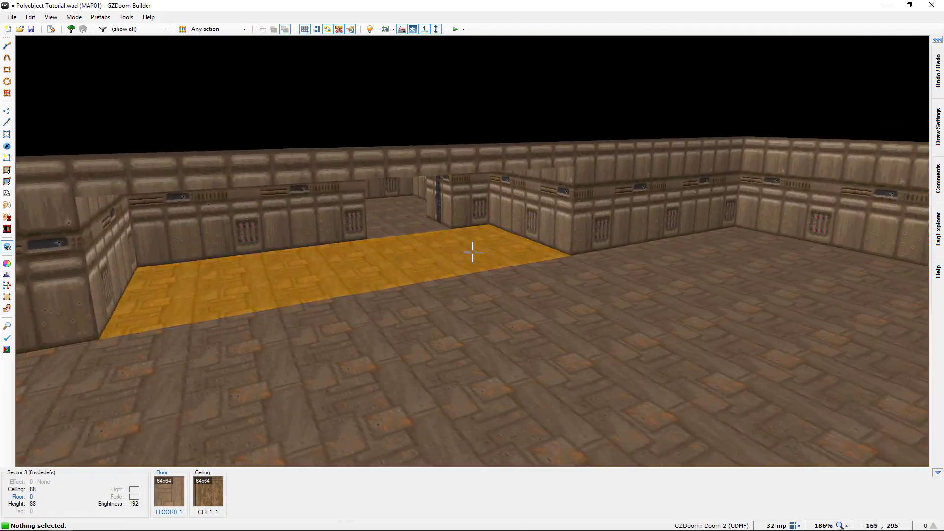
key("a")
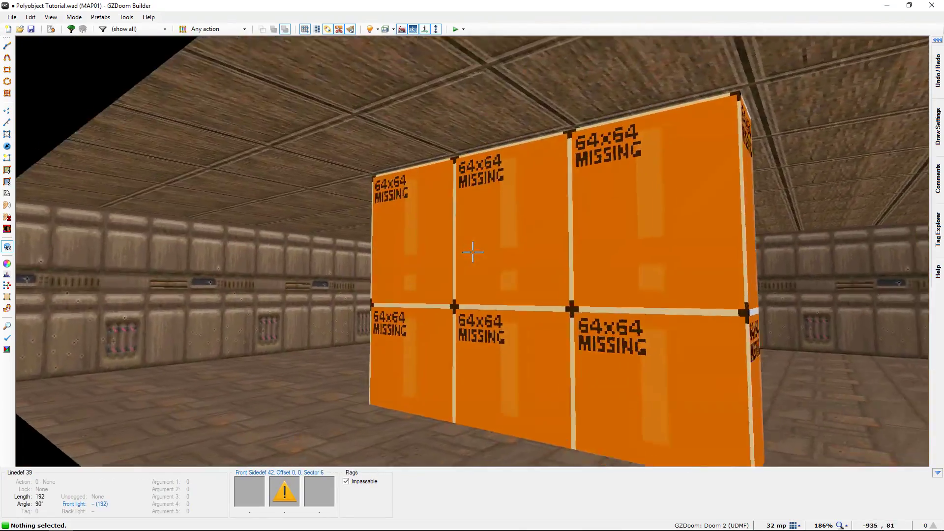
key("d")
key("s")
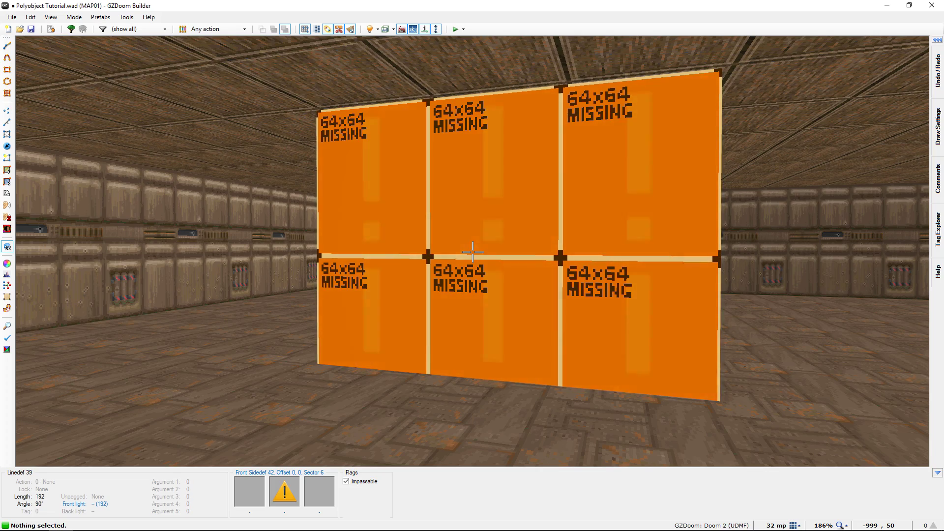
key("d")
key("w")
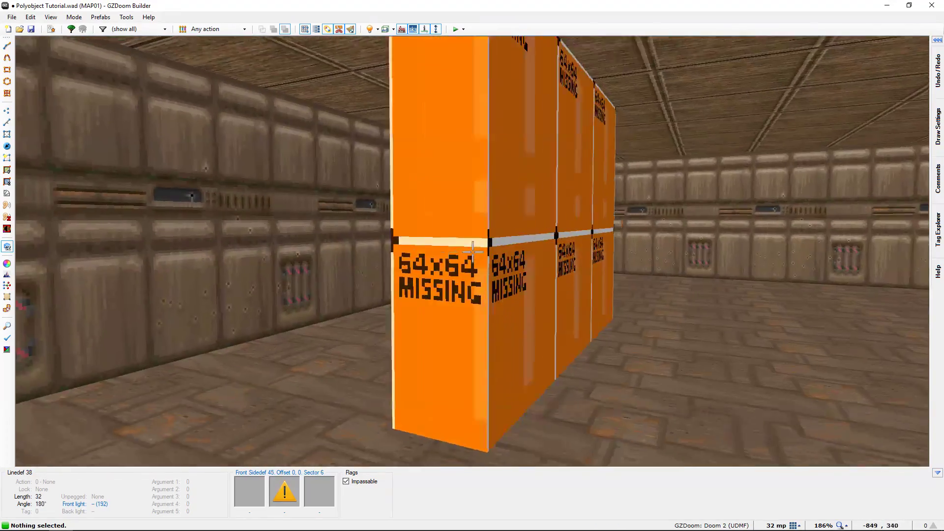
key("s")
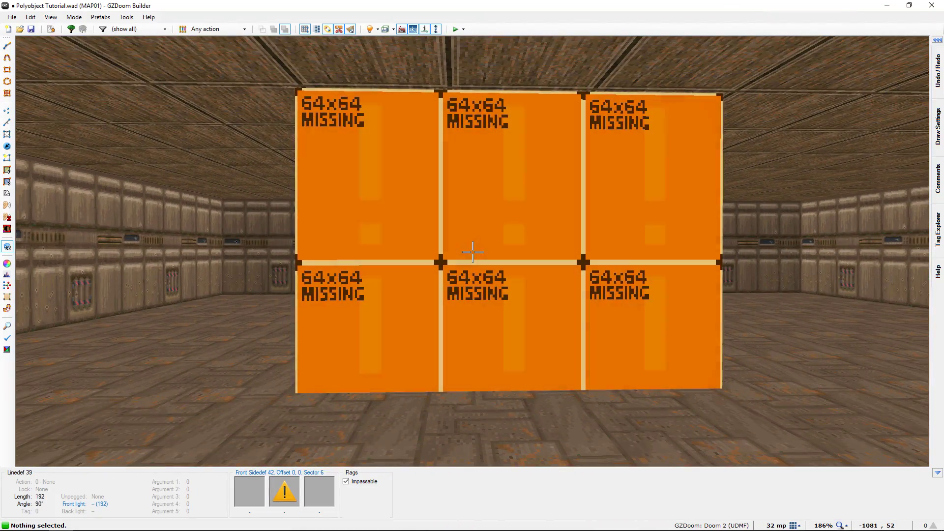
Apply the STARTAN2 texture to the door block's walls and return to the 2D map
key("d")
key("s")
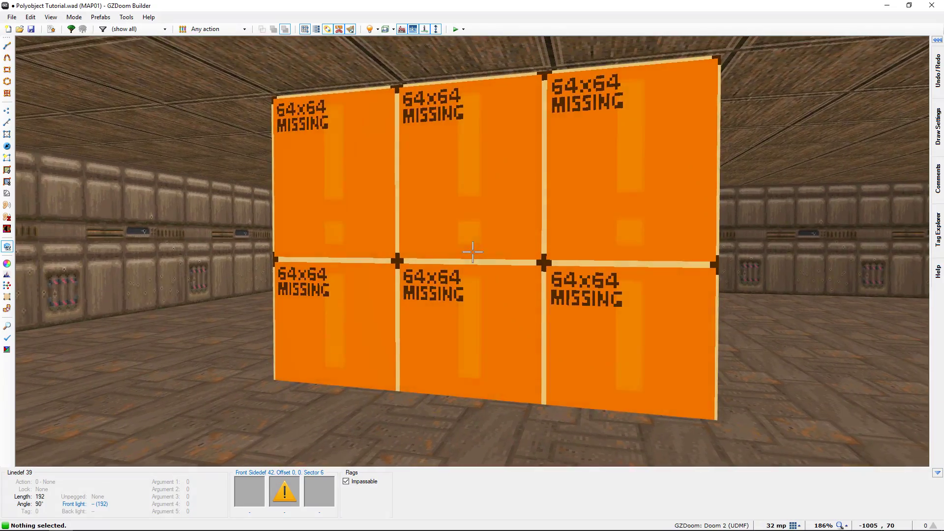
key("w")
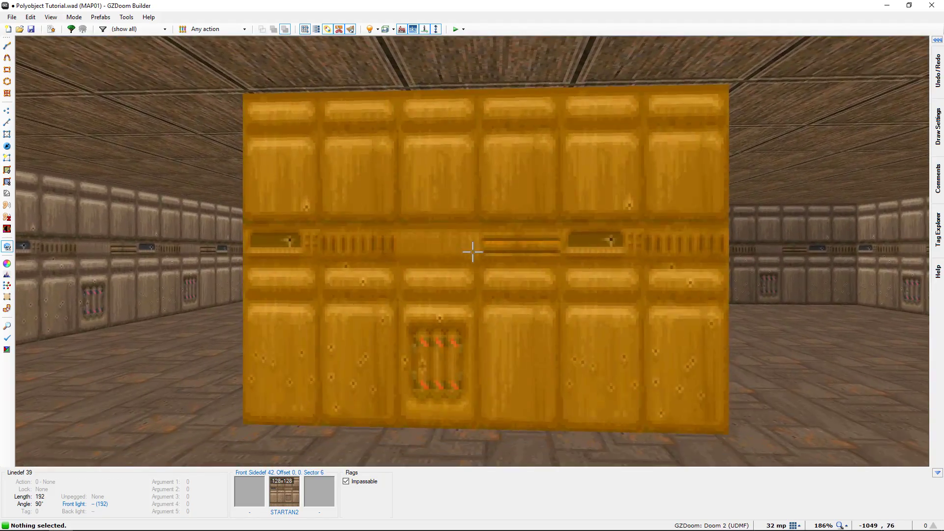
key("q")
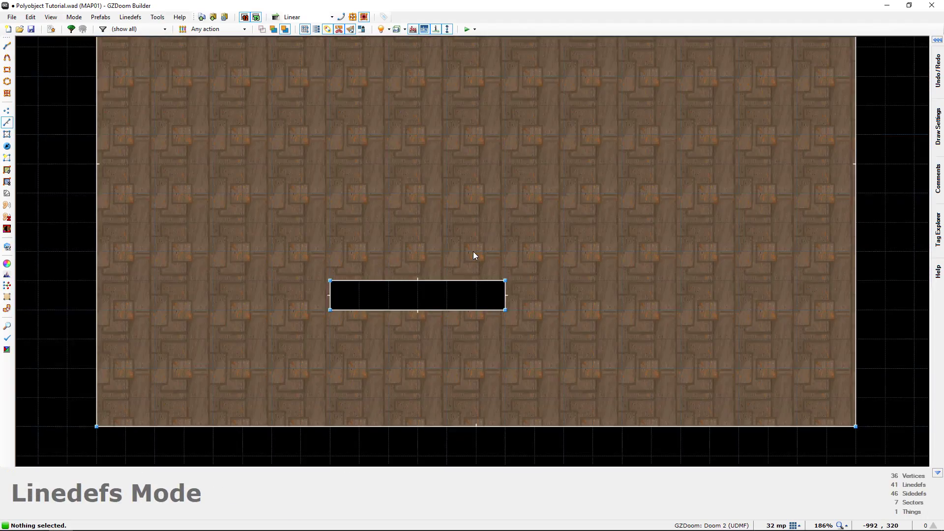
Assign the Polyobject Start Line action to the door block's short east linedef and fill in its polyobject number
scroll(423, 248, "down", 4)
middle_click_drag(660, 308, 607, 313)
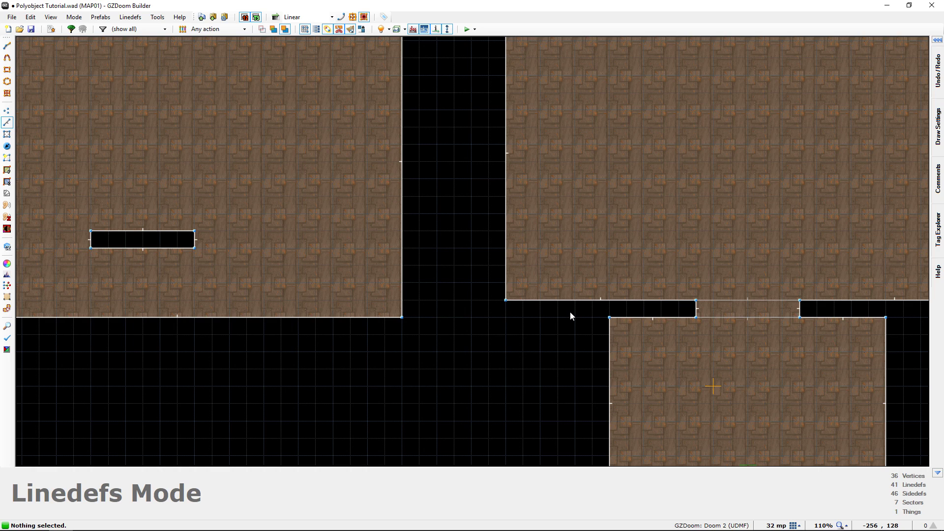
key("Left")
key("Up")
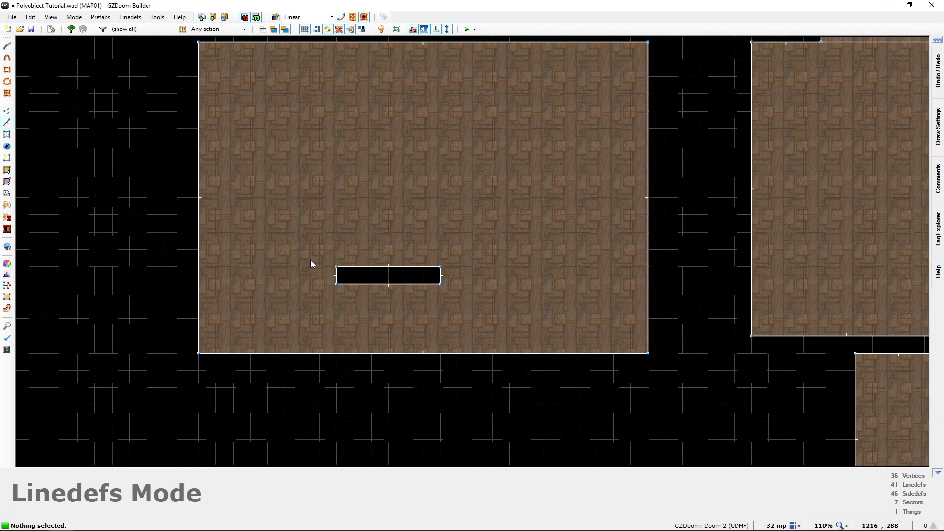
scroll(310, 264, "up", 4)
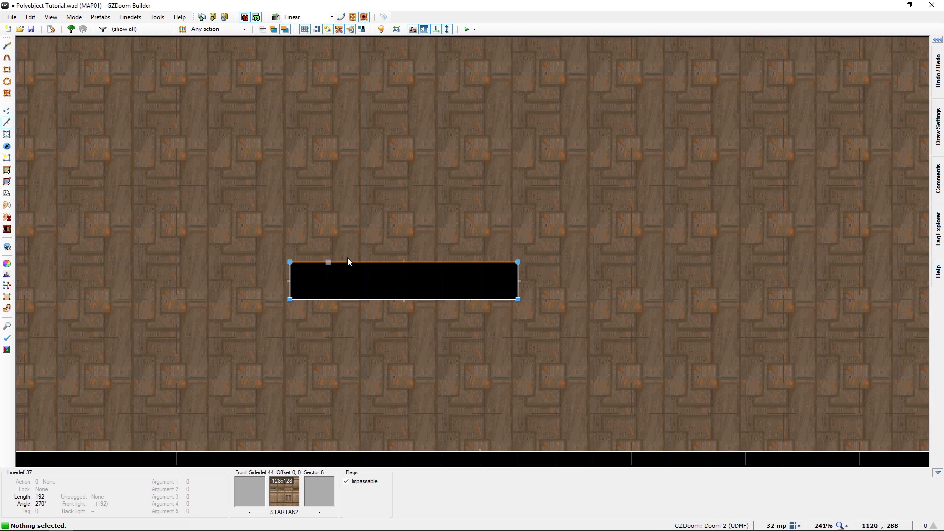
right_click(517, 282)
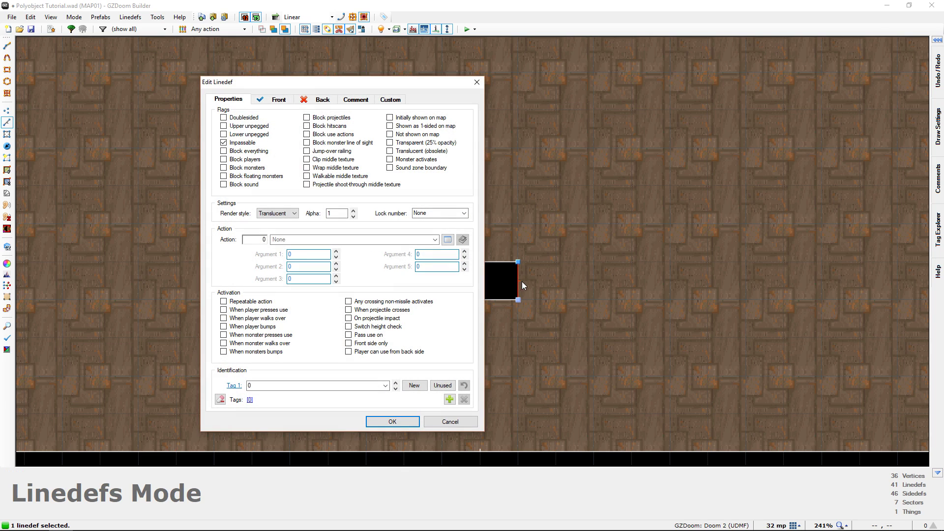
left_click(447, 240)
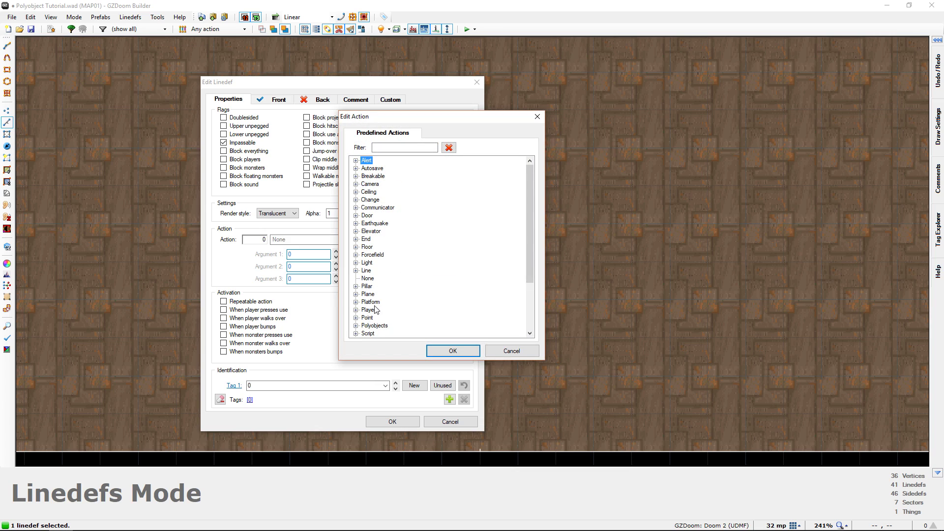
left_click(356, 326)
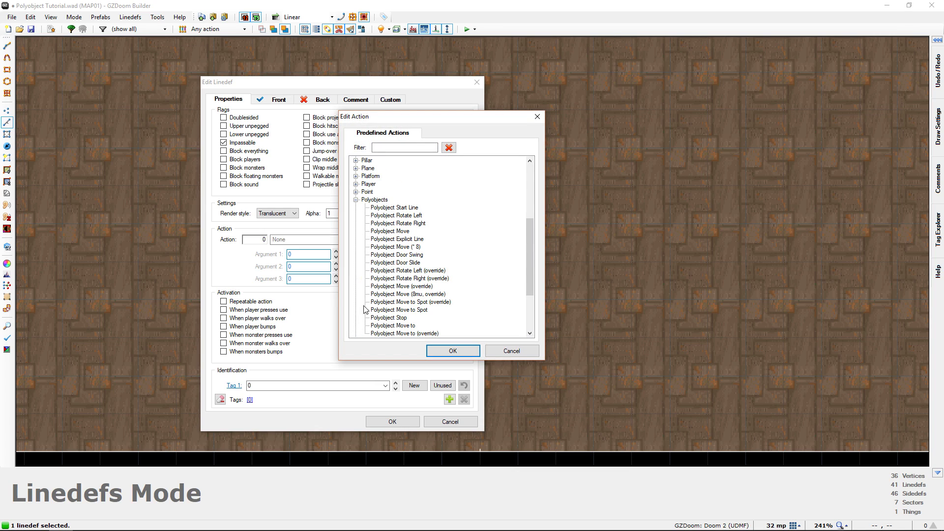
left_click(401, 208)
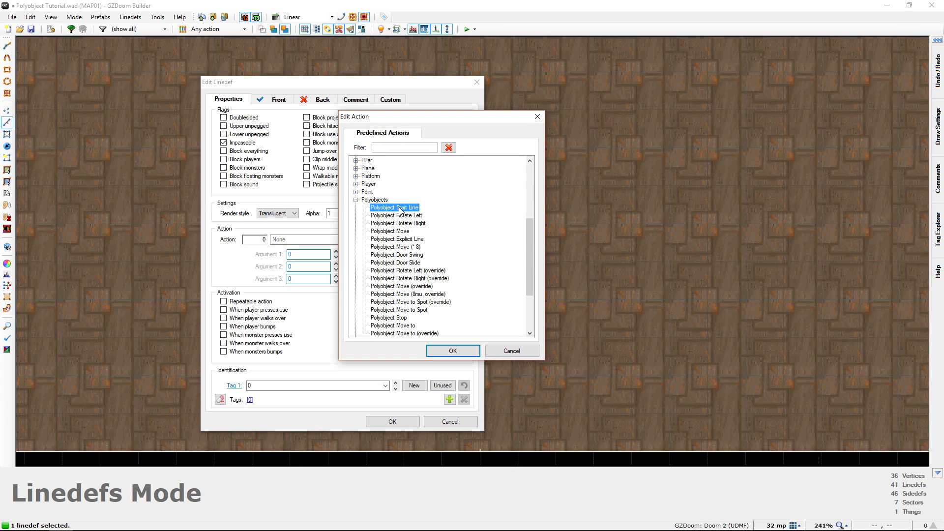
left_click(446, 351)
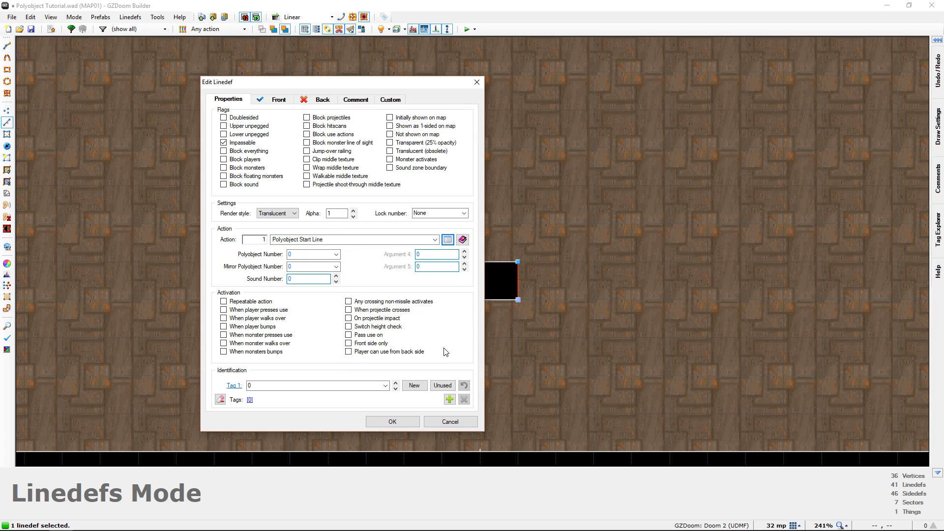
left_click(304, 254)
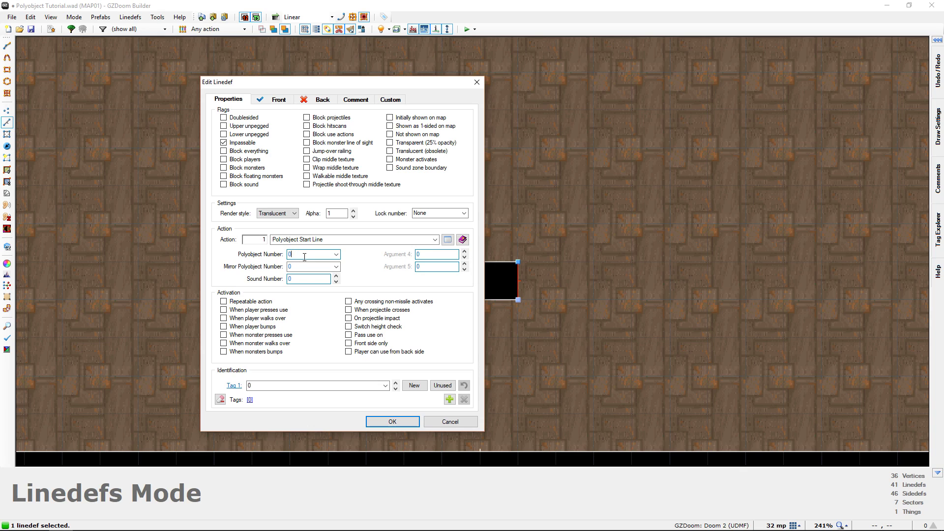
left_click_drag(304, 257, 271, 258)
left_click(389, 420)
Insert a new thing north of the door block at -1056, 352 in Things Mode and open its properties
scroll(504, 337, "down", 3)
middle_click_drag(554, 284, 590, 328)
scroll(320, 229, "down", 1)
scroll(469, 342, "up", 3)
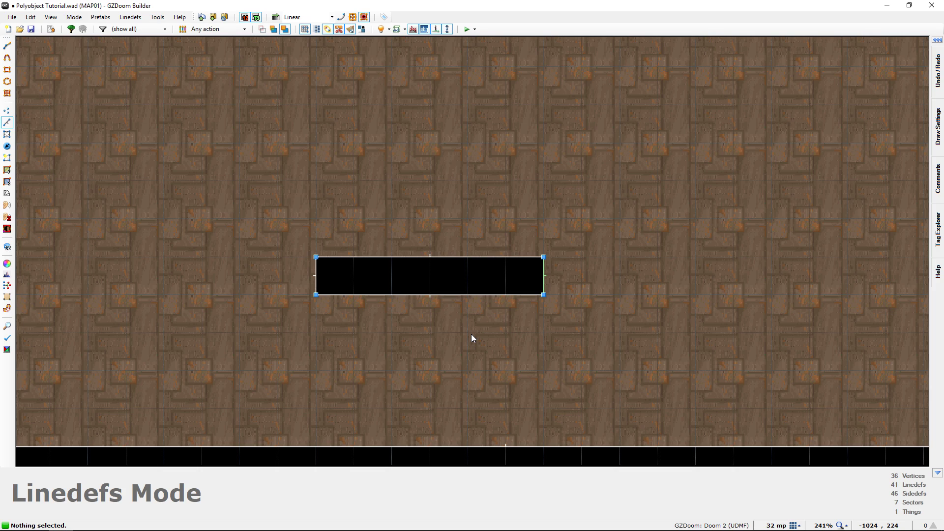
key("t")
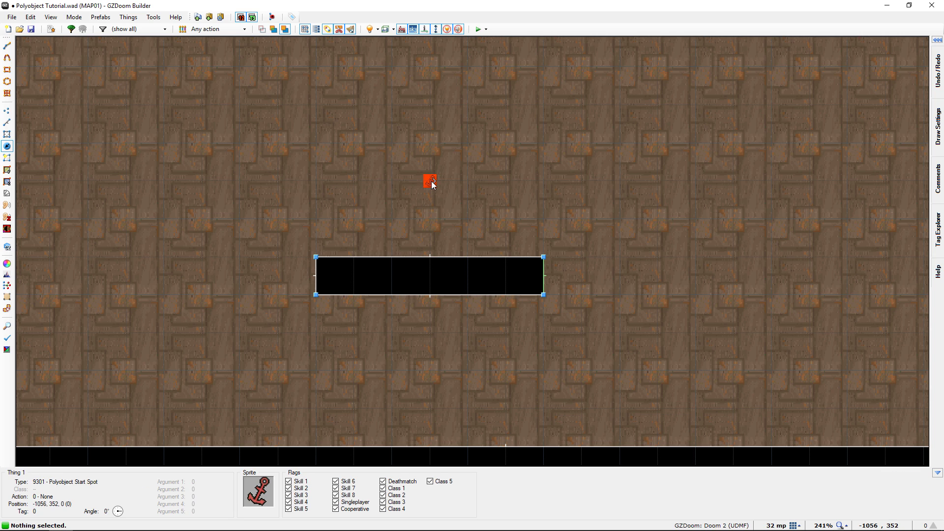
right_click(430, 182)
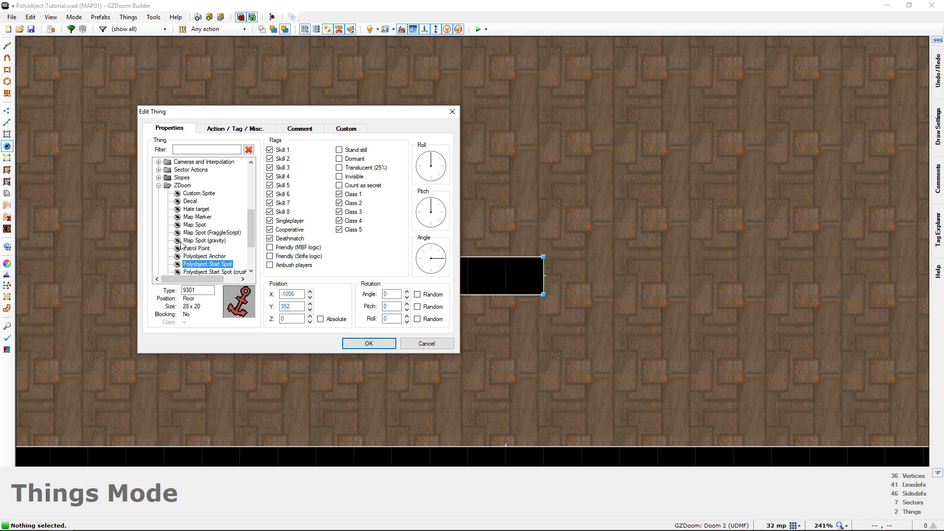
scroll(173, 237, "up", 1)
left_click(158, 210)
scroll(177, 216, "up", 3)
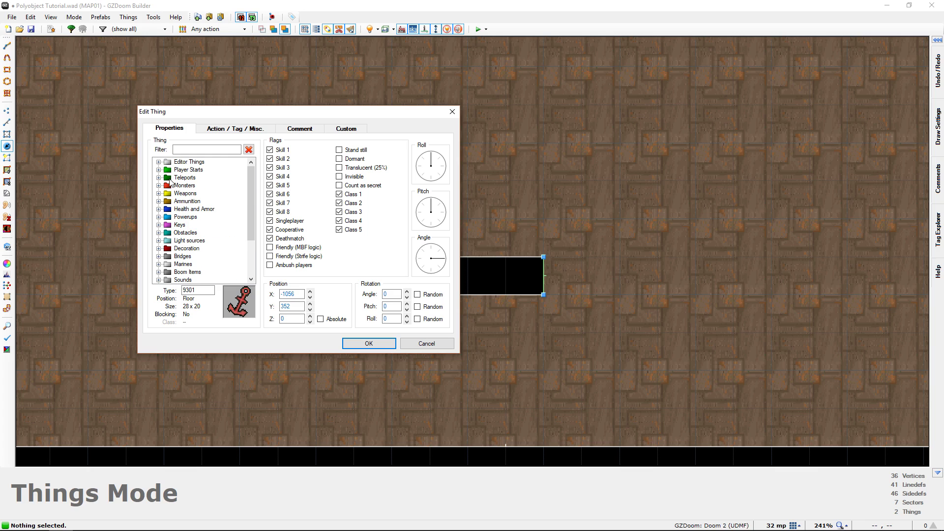
left_click(158, 169)
left_click(198, 186)
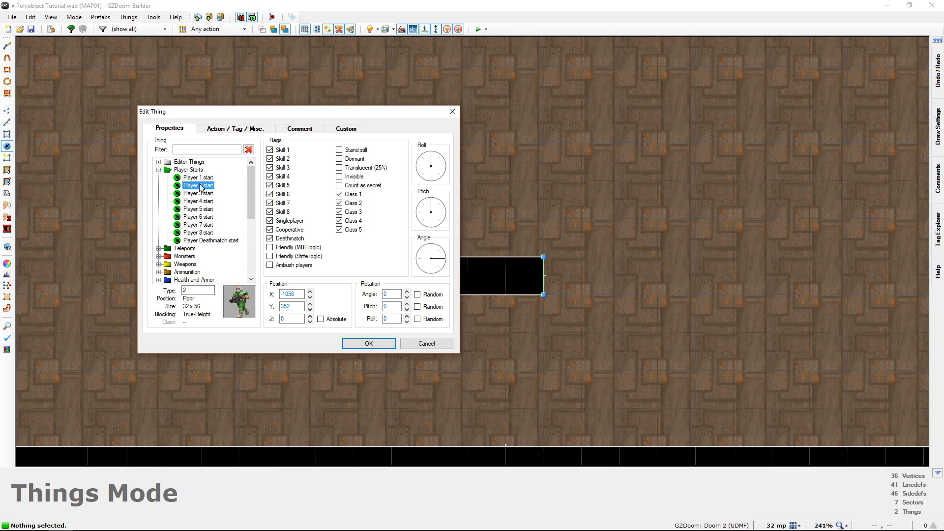
left_click(158, 170)
Set the new thing's type to Polyobject Anchor from the ZDoom category
scroll(181, 252, "down", 3)
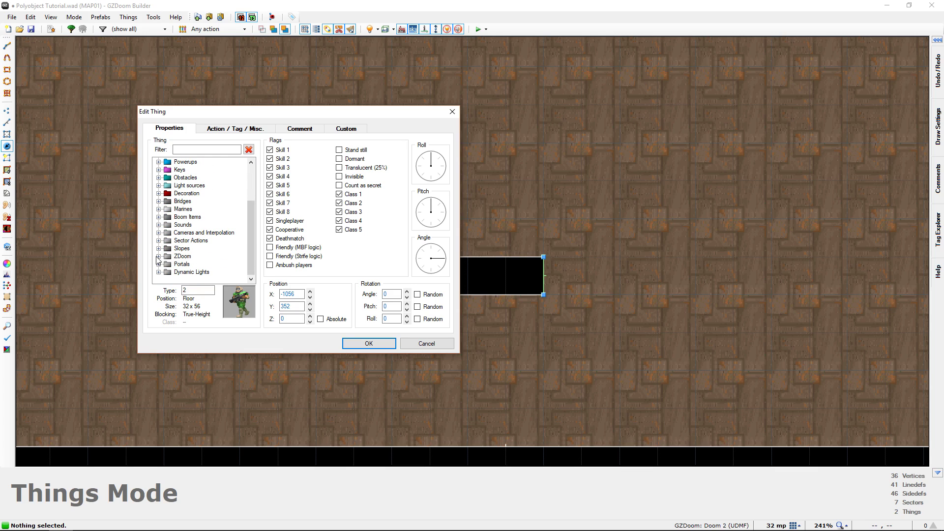
left_click(158, 256)
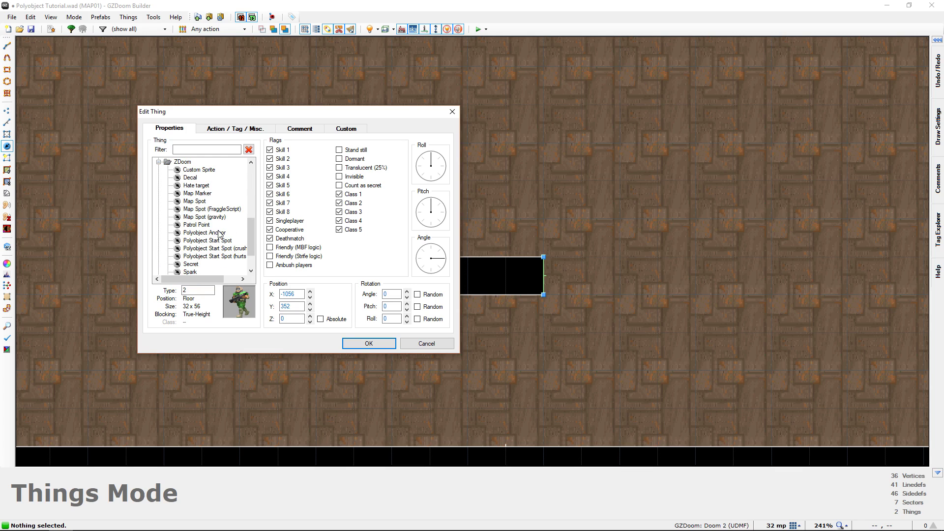
left_click(200, 233)
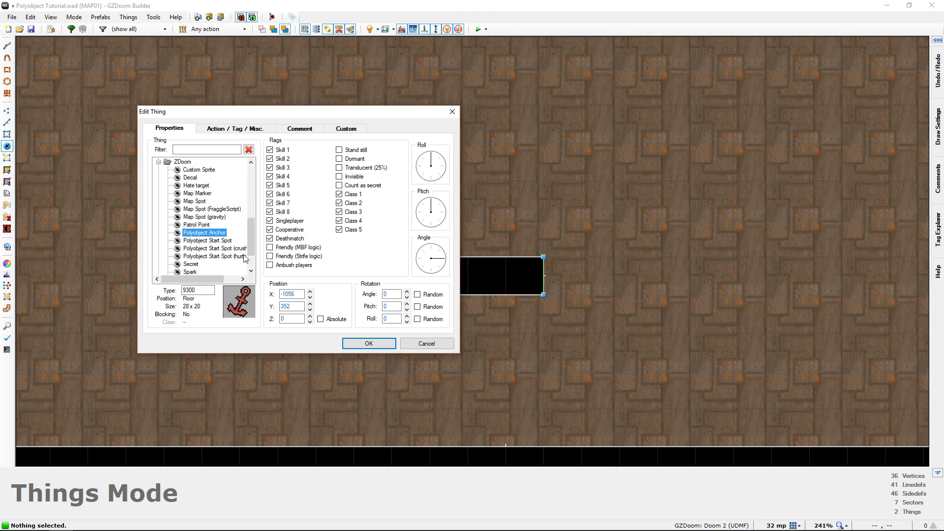
left_click(365, 344)
left_click(344, 314)
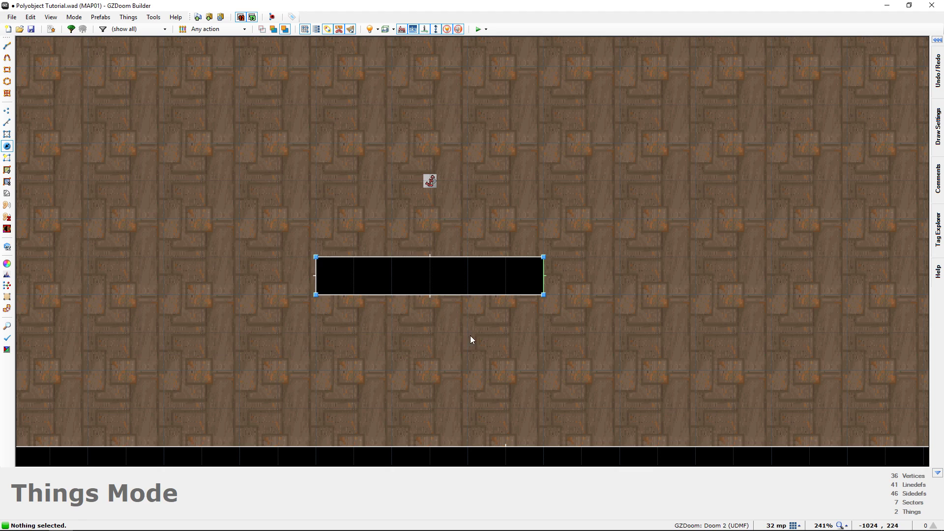
Reduce the grid size to 16 mp and move the Polyobject Anchor to the centre of the door block at -1056, 272
key("bracketleft")
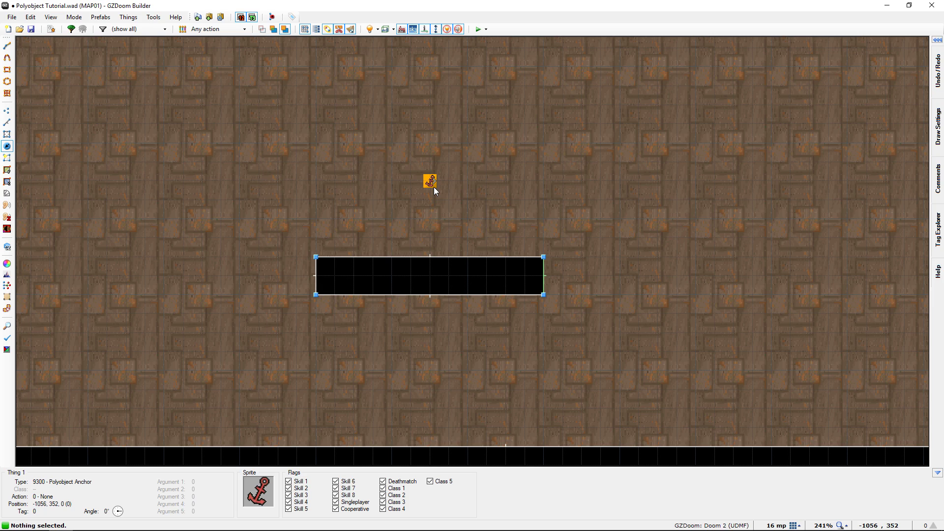
left_click_drag(435, 188, 433, 241)
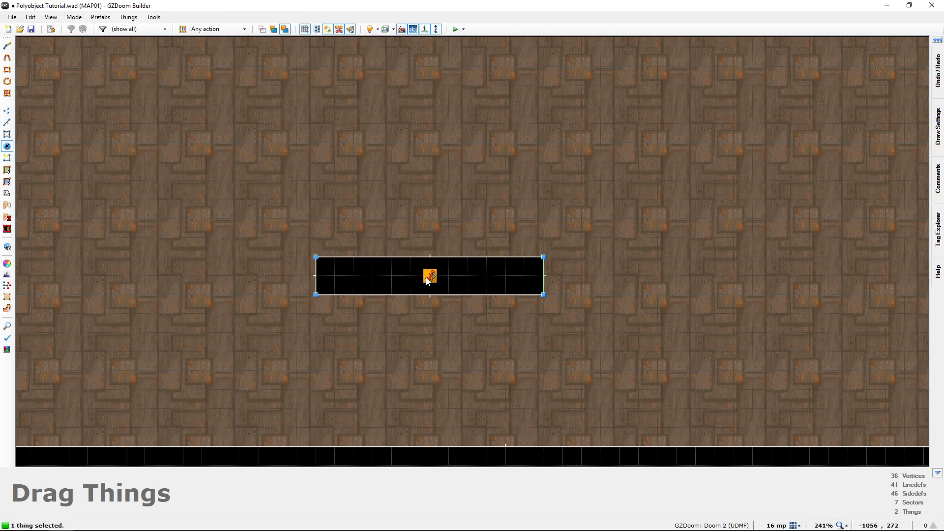
left_click_drag(427, 280, 428, 278)
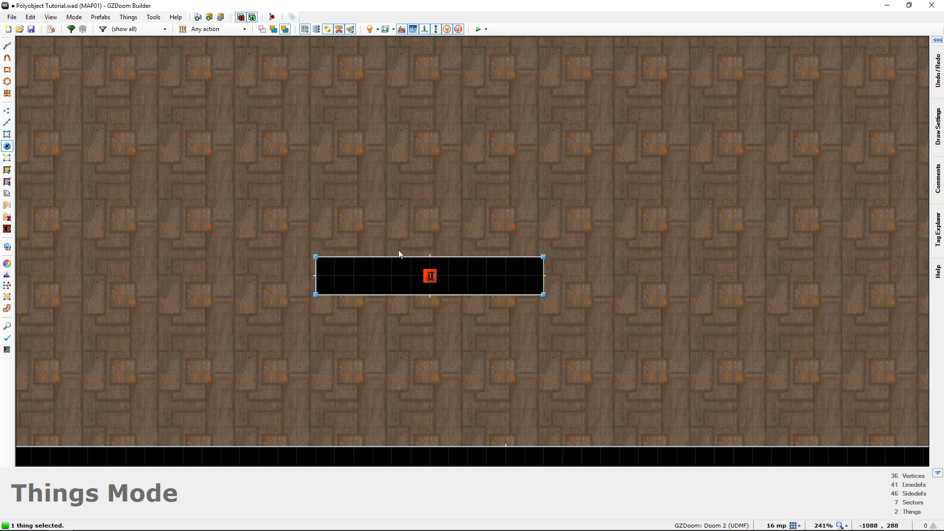
left_click(561, 251)
left_click(423, 282)
left_click_drag(424, 284, 422, 281)
scroll(435, 296, "up", 2)
left_click(365, 258)
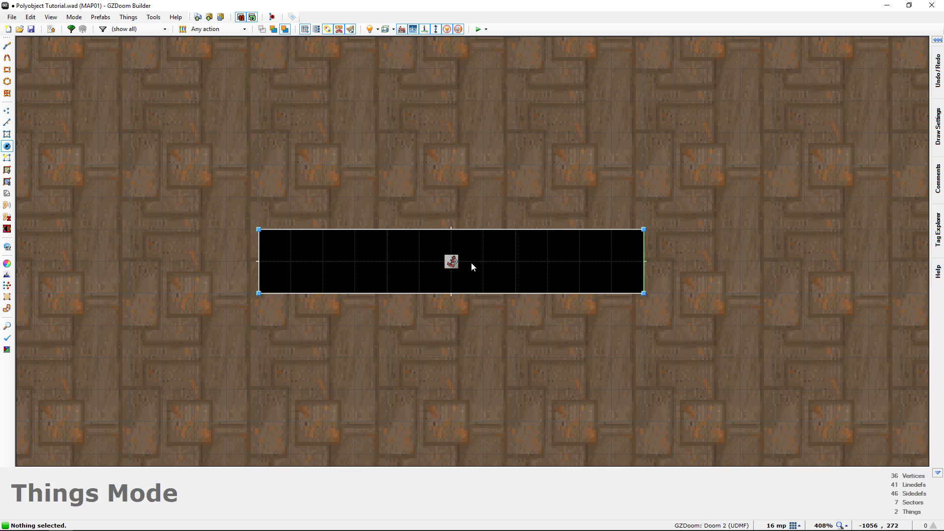
double_click(451, 263)
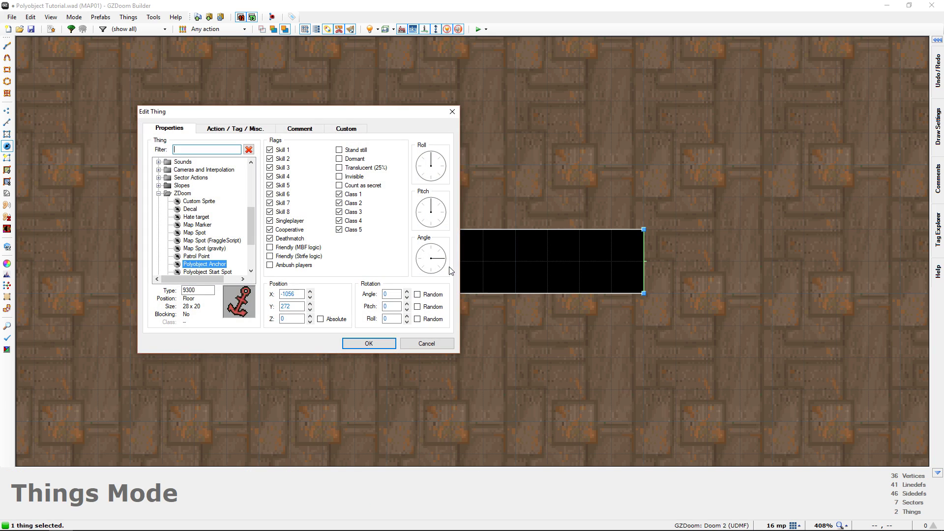
double_click(389, 293)
left_click(432, 255)
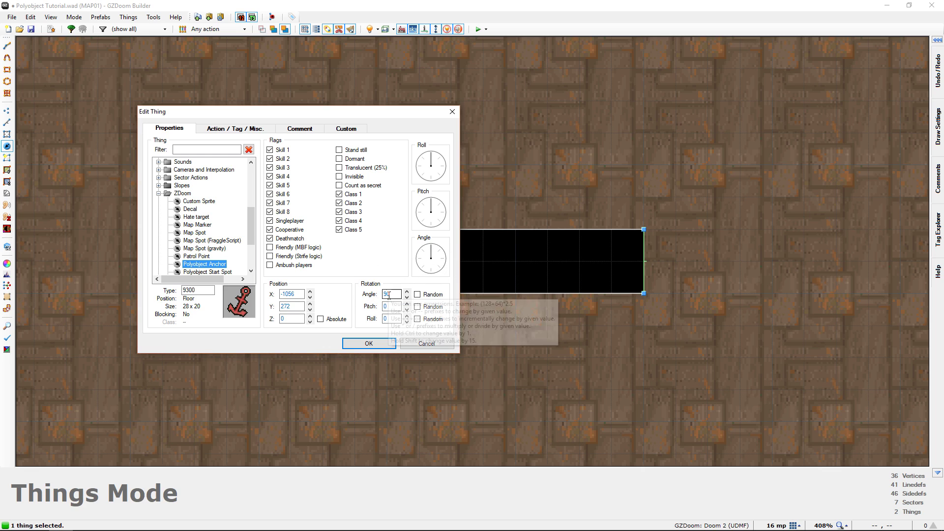
left_click(424, 343)
Check the polyobject number on the door block's east start line in Linedefs Mode
key("l")
right_click(643, 261)
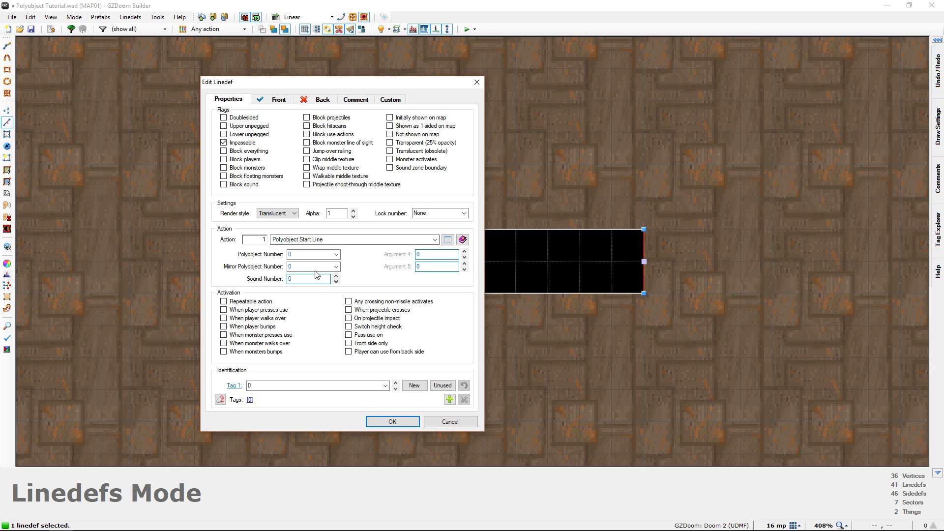
left_click(315, 253)
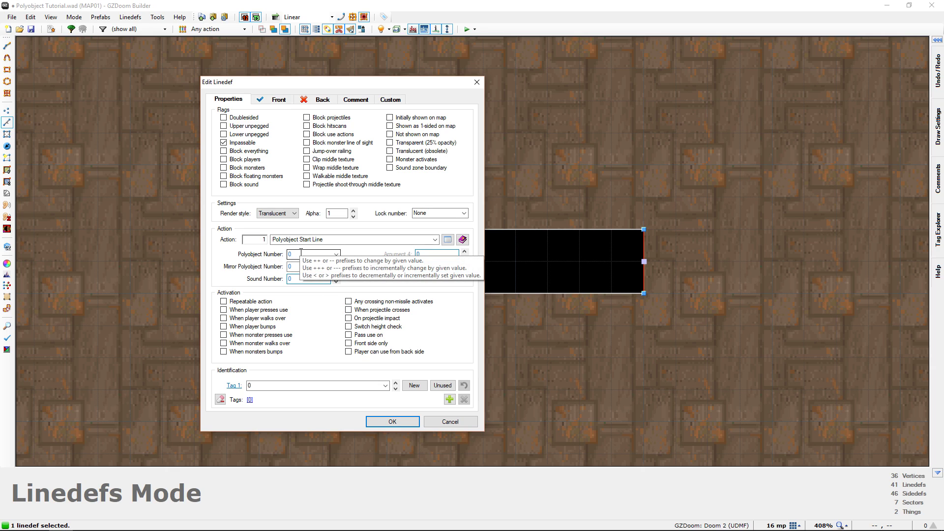
left_click(303, 253)
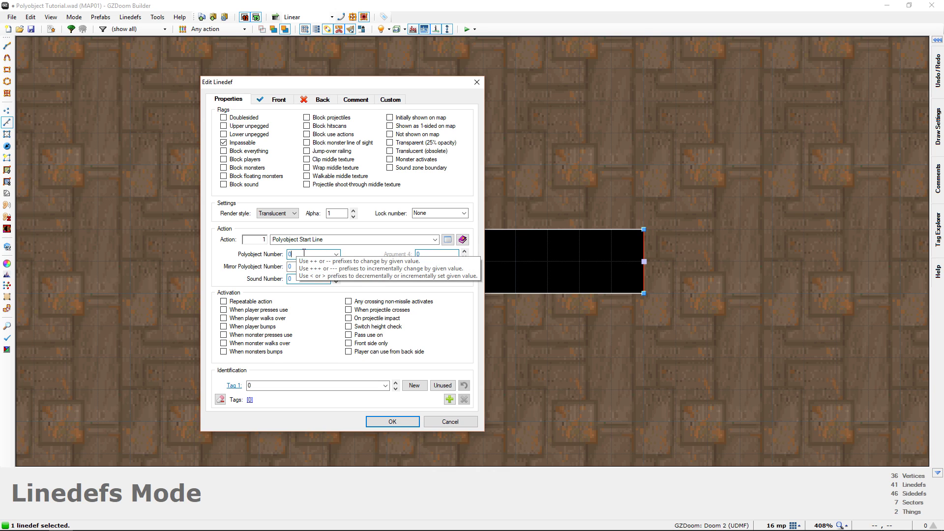
left_click(393, 421)
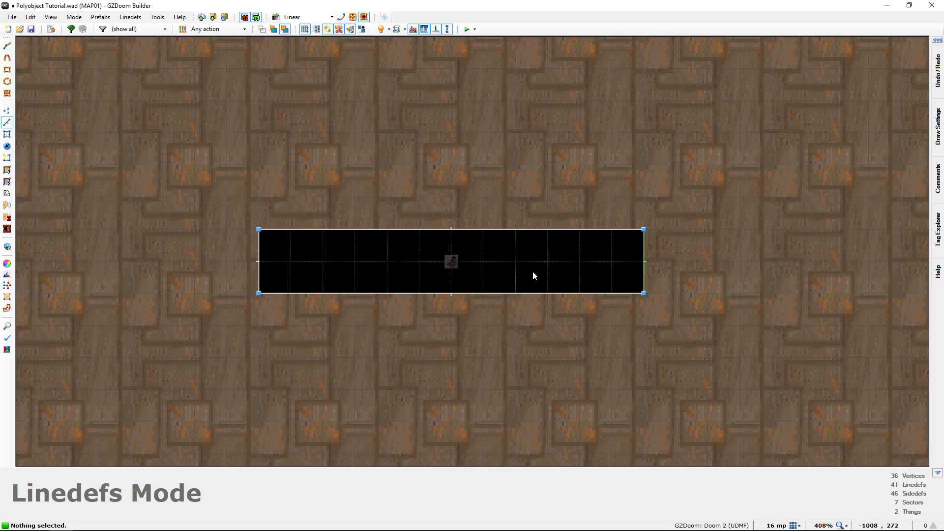
Review the angle of the Polyobject Anchor inside the door block, comparing it with the start line's polyobject number
key("t")
left_click(450, 264)
right_click(449, 266)
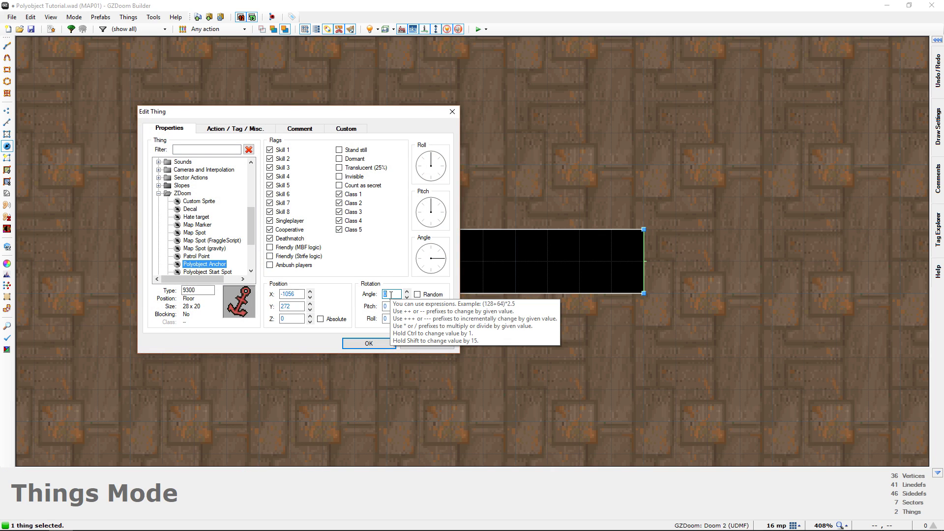
left_click(375, 343)
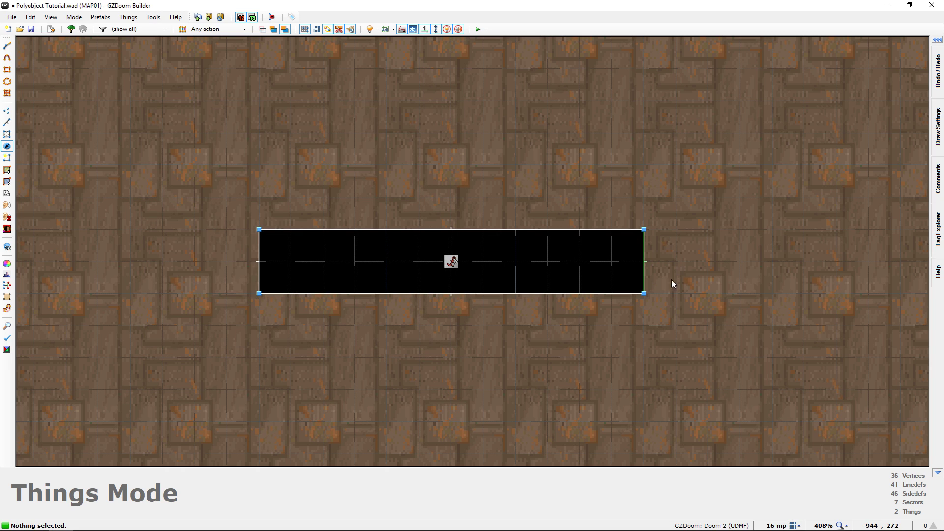
right_click(450, 270)
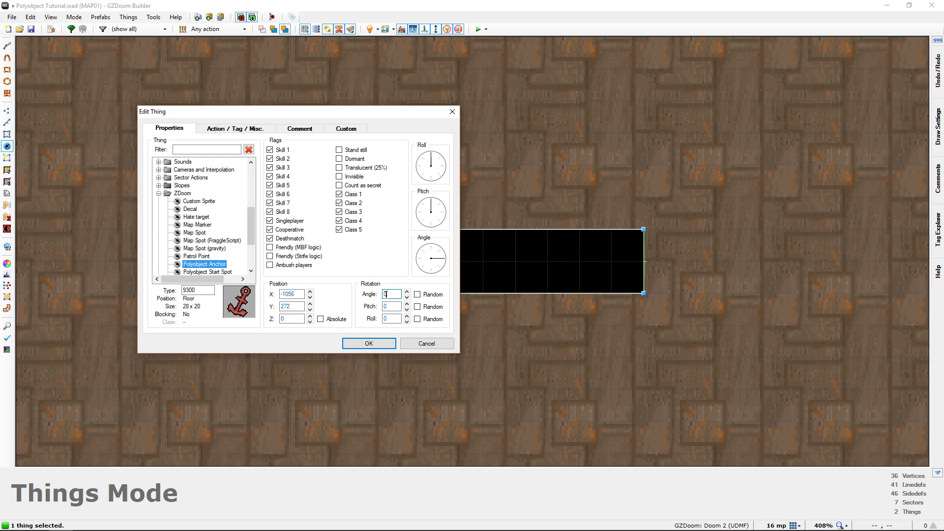
left_click(364, 343)
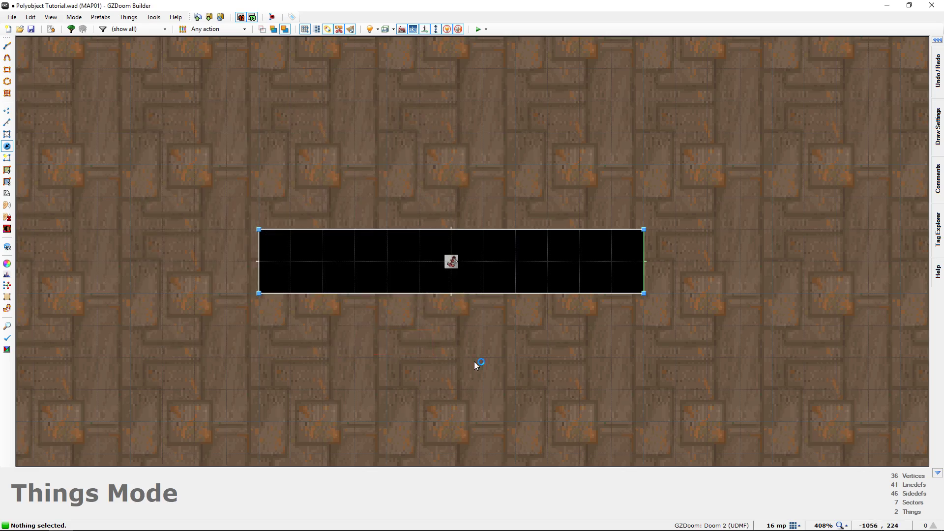
Place a Polyobject Start Spot in the centre of the doorway between the two rooms at 64, 144, with angle 0
scroll(673, 319, "down", 5)
middle_click_drag(665, 313, 496, 292)
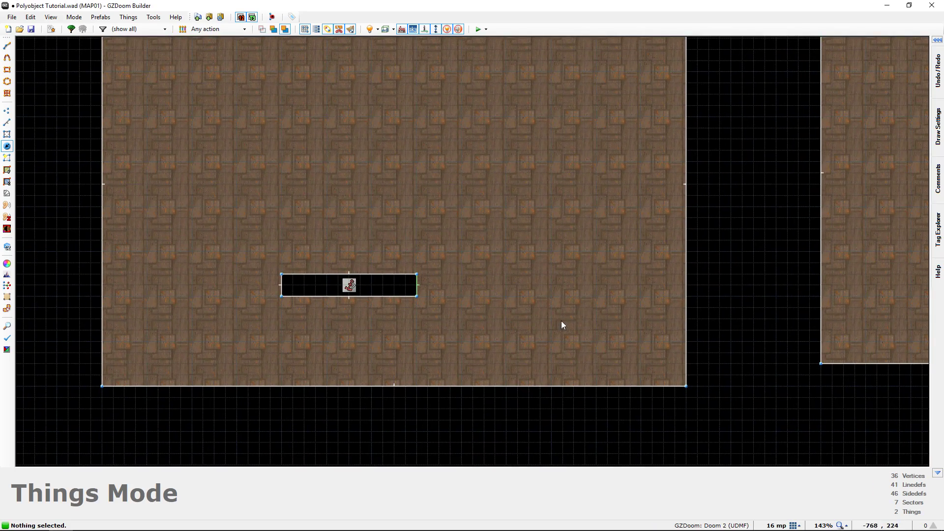
scroll(709, 301, "down", 3)
middle_click_drag(710, 301, 255, 221)
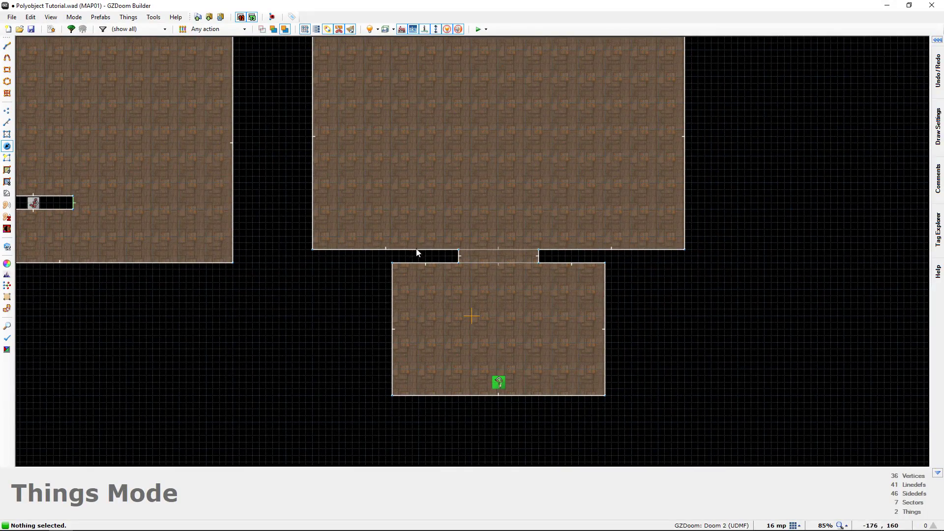
scroll(453, 312, "up", 4)
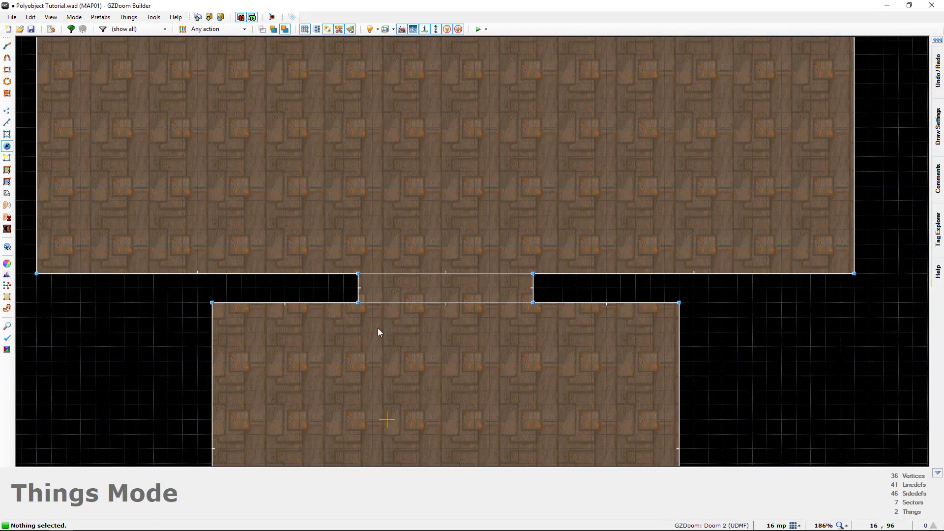
scroll(508, 329, "down", 4)
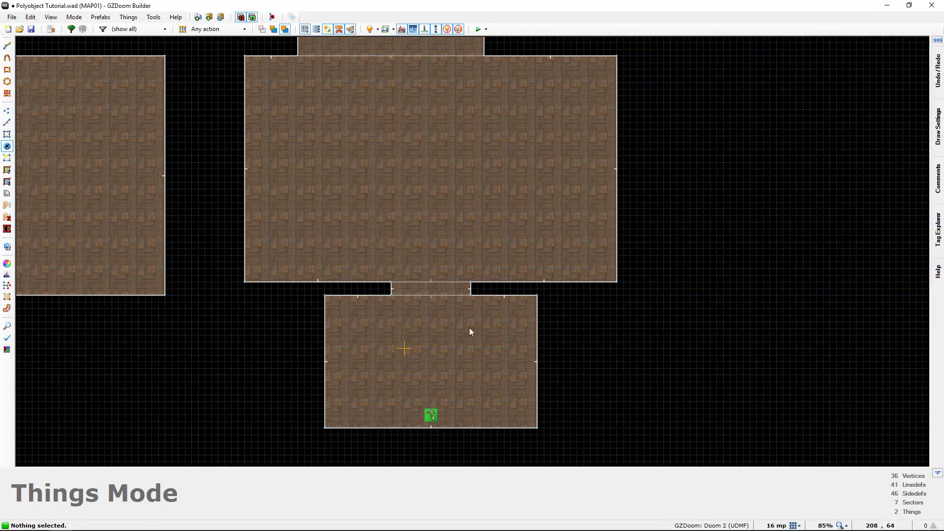
scroll(460, 303, "up", 8)
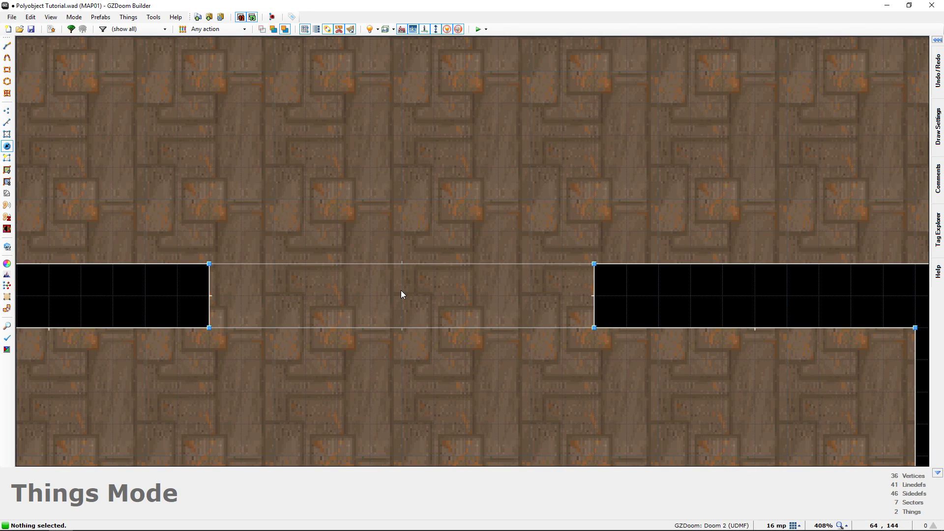
right_click(399, 296)
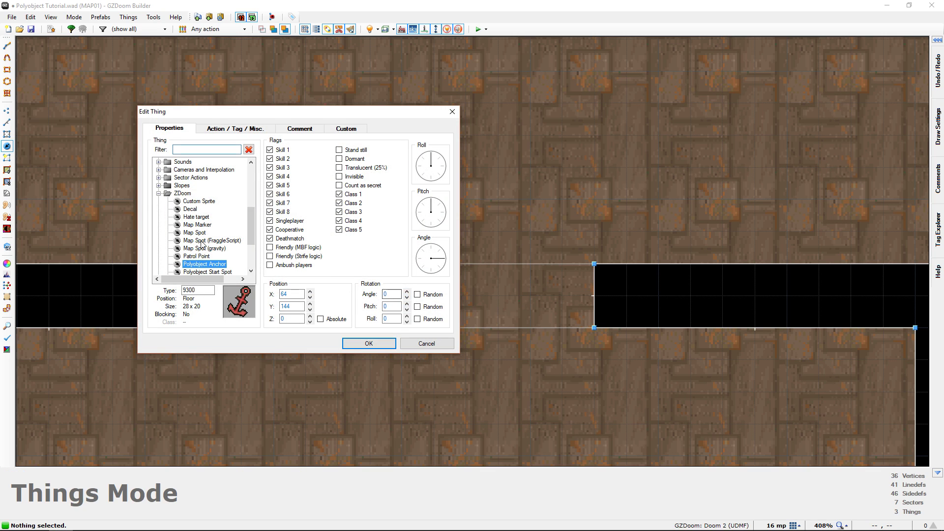
scroll(202, 244, "down", 1)
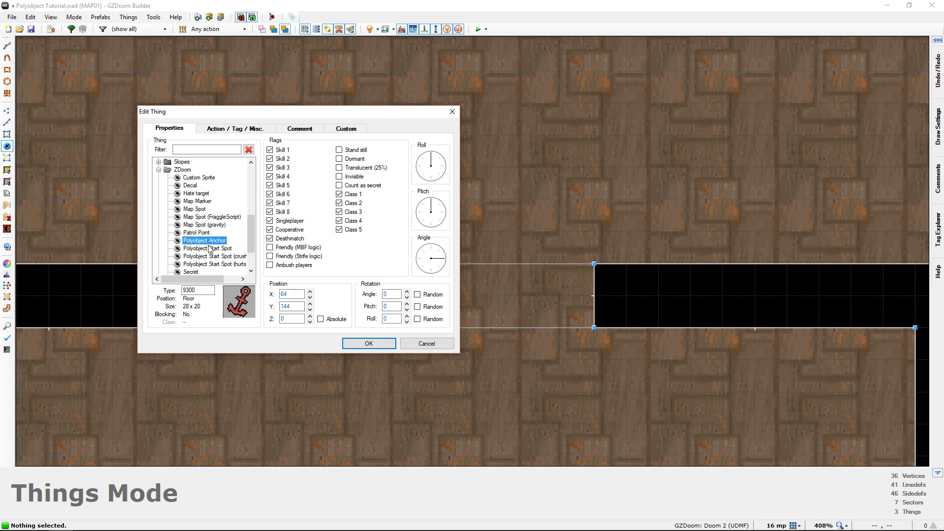
left_click(199, 250)
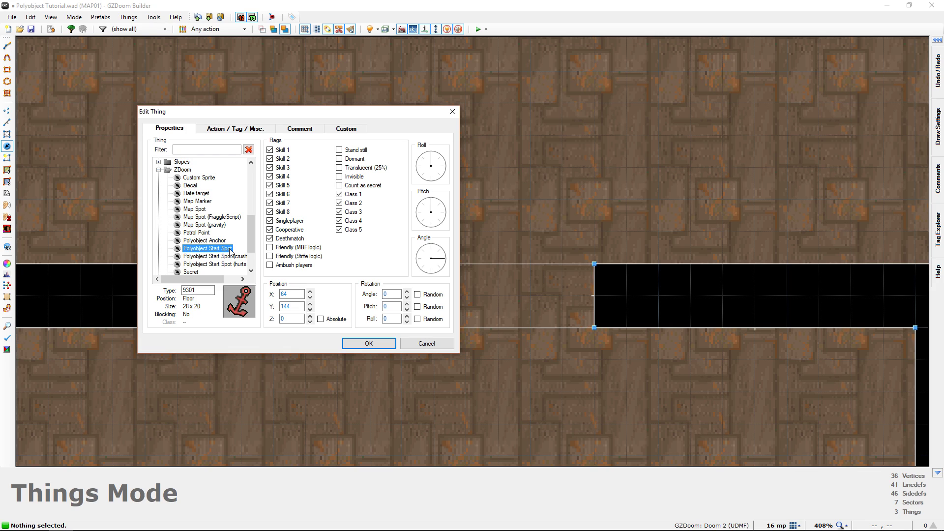
left_click_drag(393, 295, 347, 298)
left_click(368, 344)
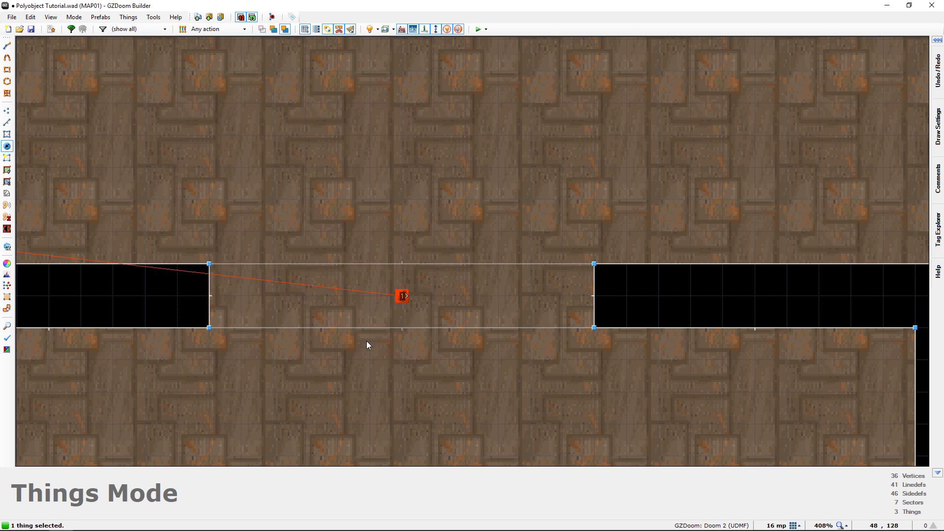
Try a mismatched angle of 50 on the Polyobject Start Spot in the doorway
scroll(363, 343, "down", 7)
middle_click_drag(400, 367, 719, 344)
scroll(719, 344, "down", 1)
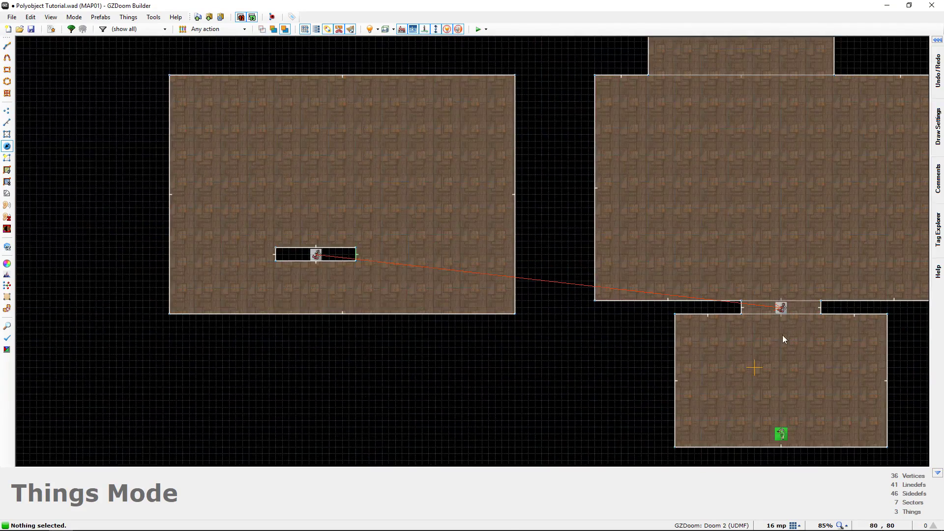
scroll(516, 340, "up", 1)
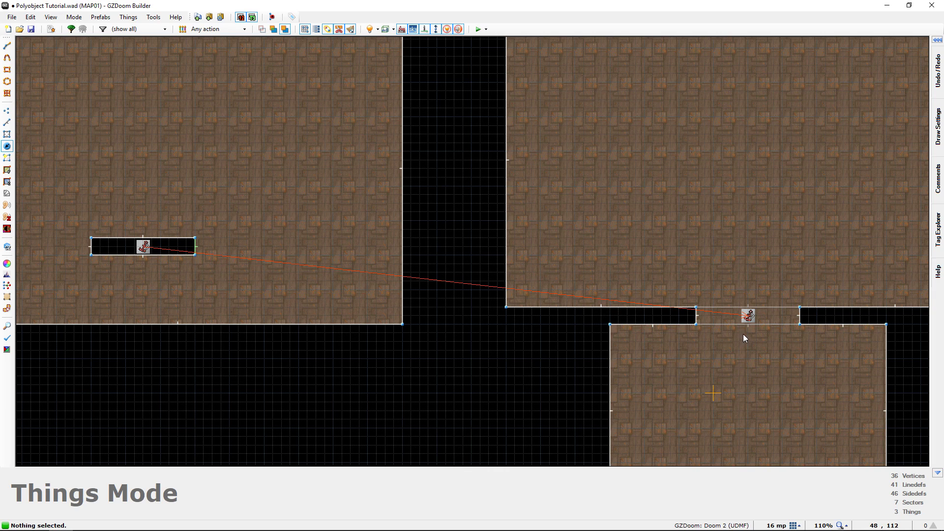
middle_click_drag(751, 318, 517, 277)
scroll(515, 277, "up", 1)
right_click(518, 276)
left_click(391, 294)
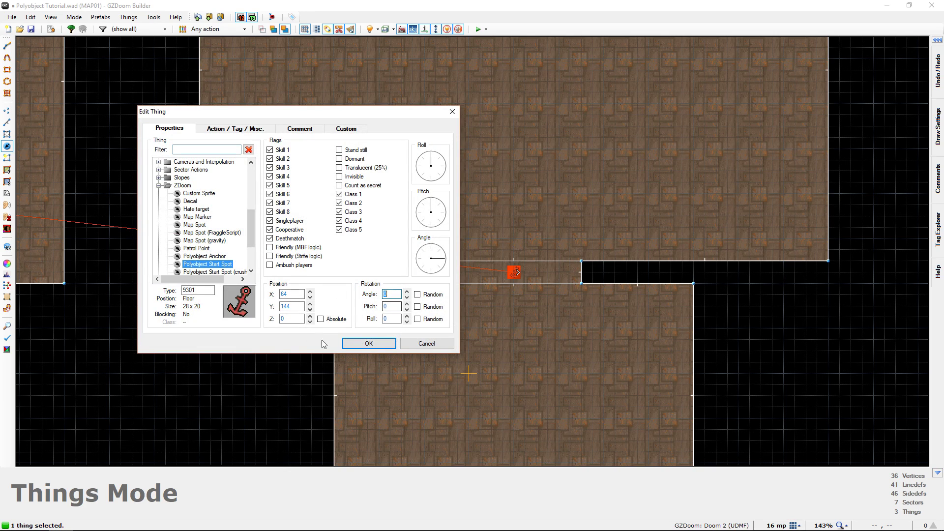
type("5")
left_click(362, 345)
scroll(330, 344, "down", 3)
middle_click_drag(381, 347, 480, 354)
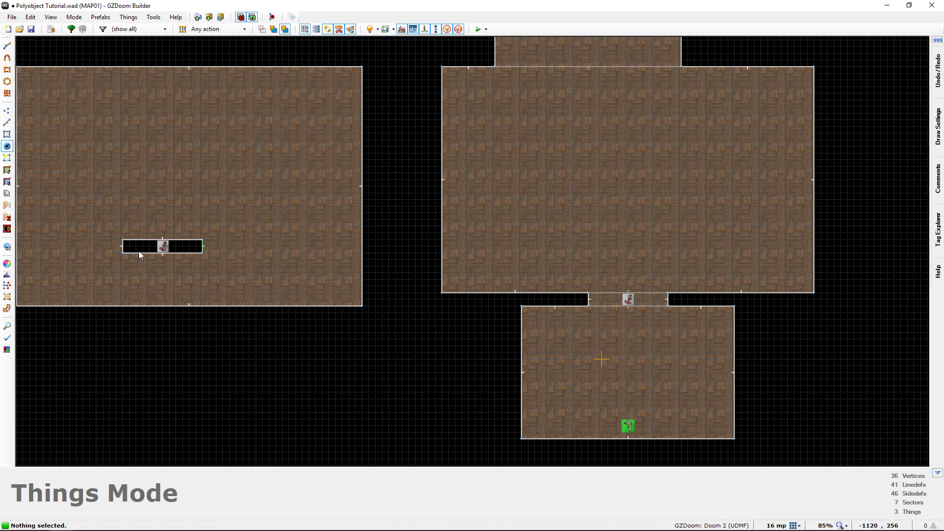
Set the doorway's Polyobject Start Spot angle to 0 to match the anchor
middle_click_drag(396, 283, 351, 266)
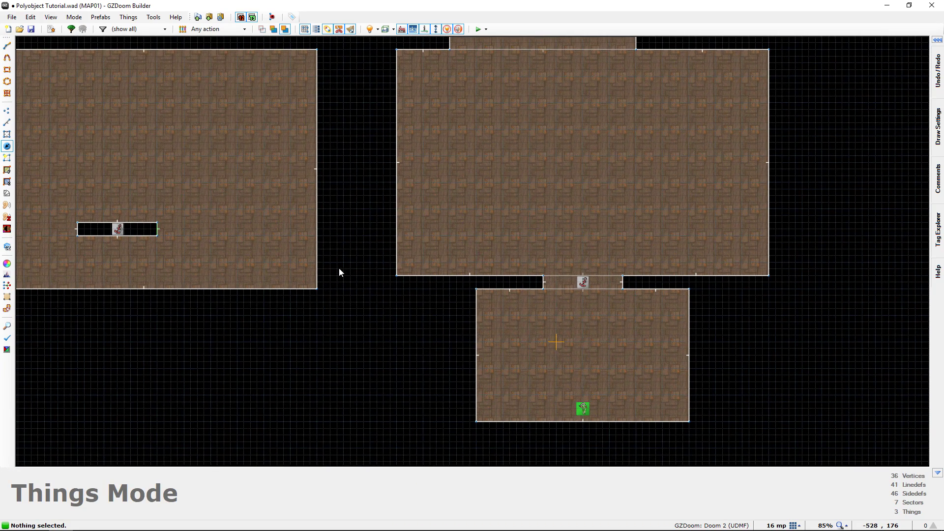
right_click(581, 289)
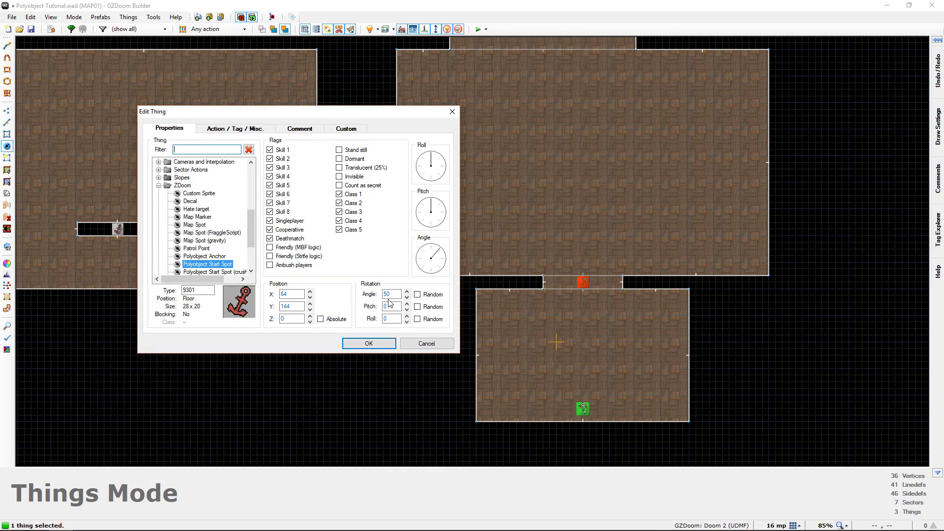
double_click(395, 293)
type("0")
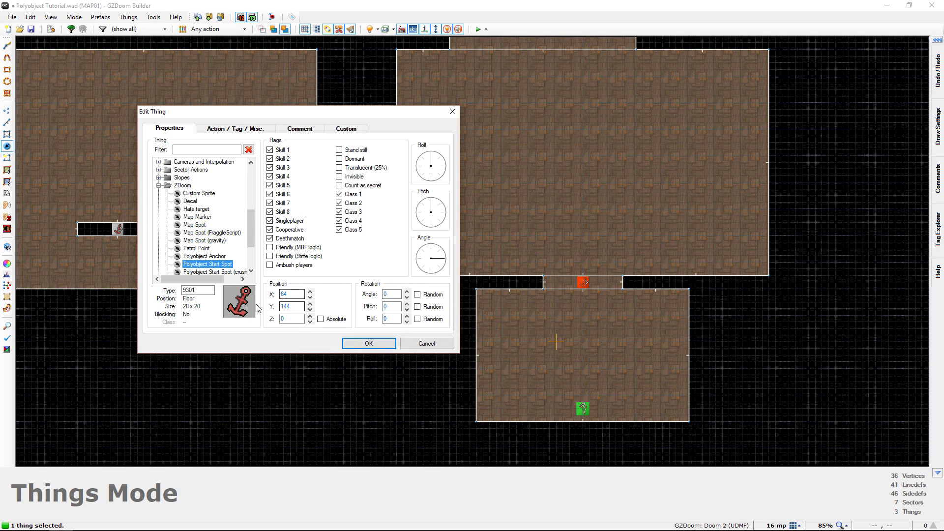
left_click(348, 344)
Check the polyobject number on the door block's east start line in Linedefs Mode and return to Things Mode
middle_click_drag(223, 284, 557, 334)
scroll(557, 338, "up", 6)
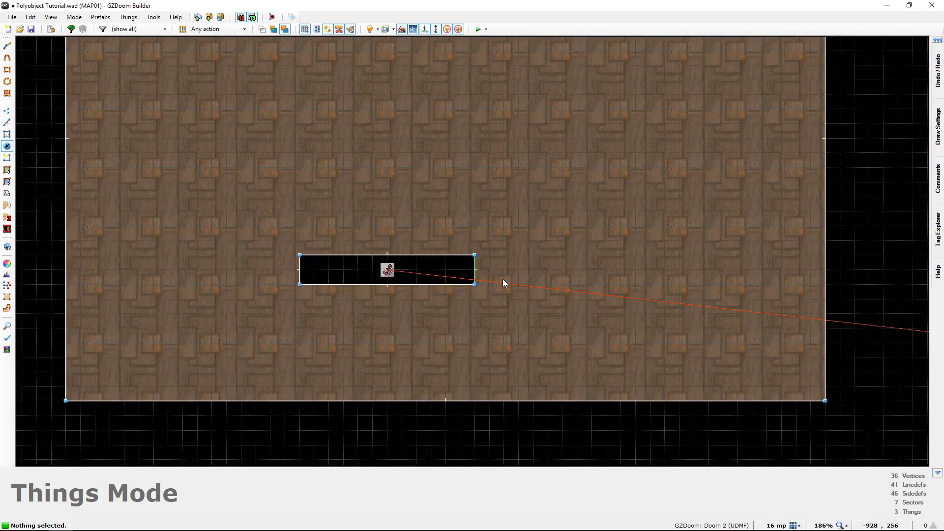
key("l")
right_click(466, 268)
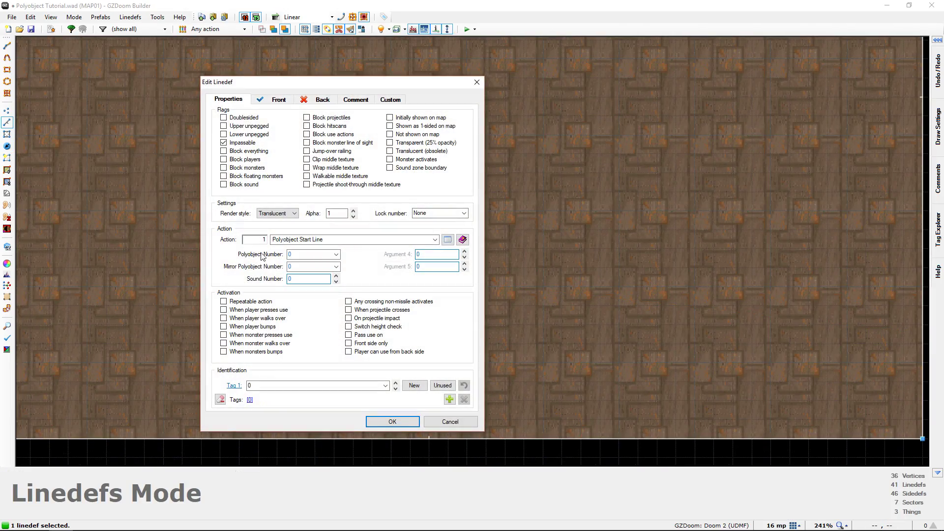
left_click(392, 422)
scroll(526, 376, "down", 6)
key("t")
middle_click_drag(398, 274, 420, 289)
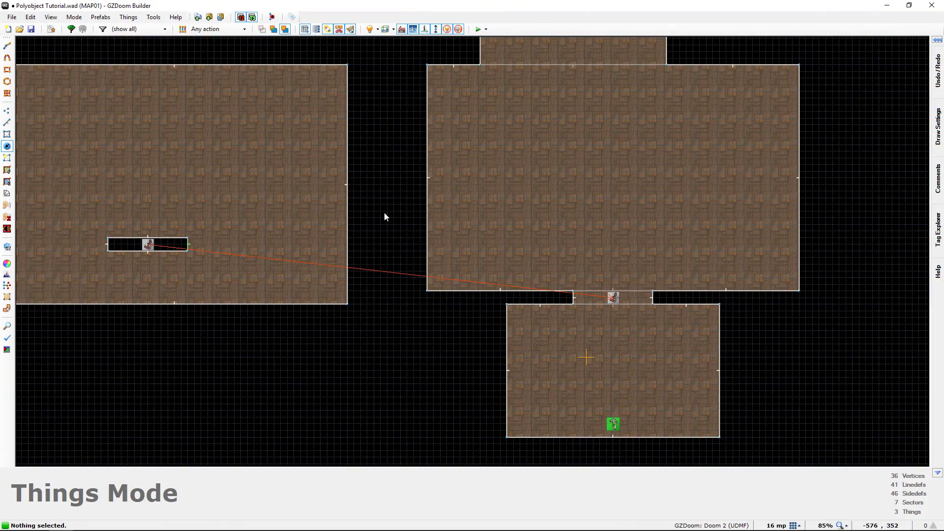
Test the map in game, approach the doorway and shoot at the polyobject door, and close the game
middle_click_drag(624, 356, 560, 297)
scroll(583, 346, "up", 3)
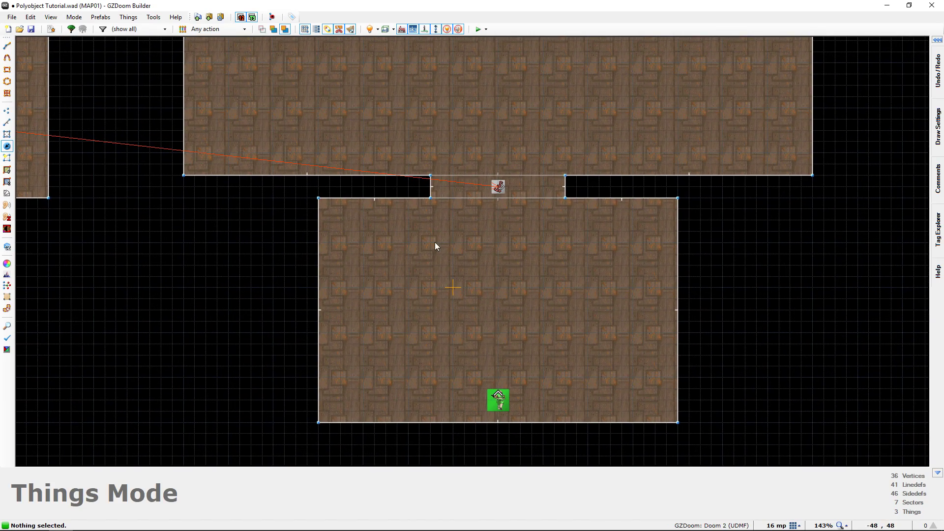
left_click(478, 29)
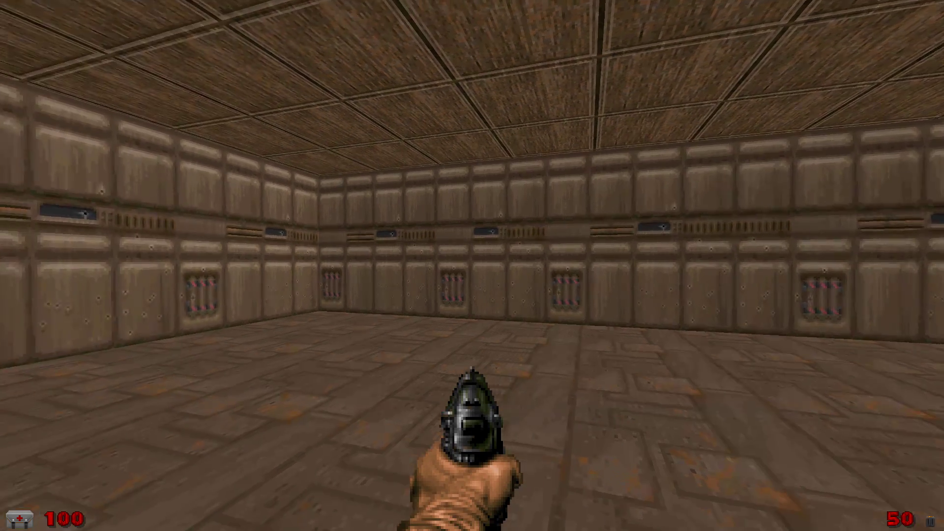
key("w")
key("a")
left_click(472, 266)
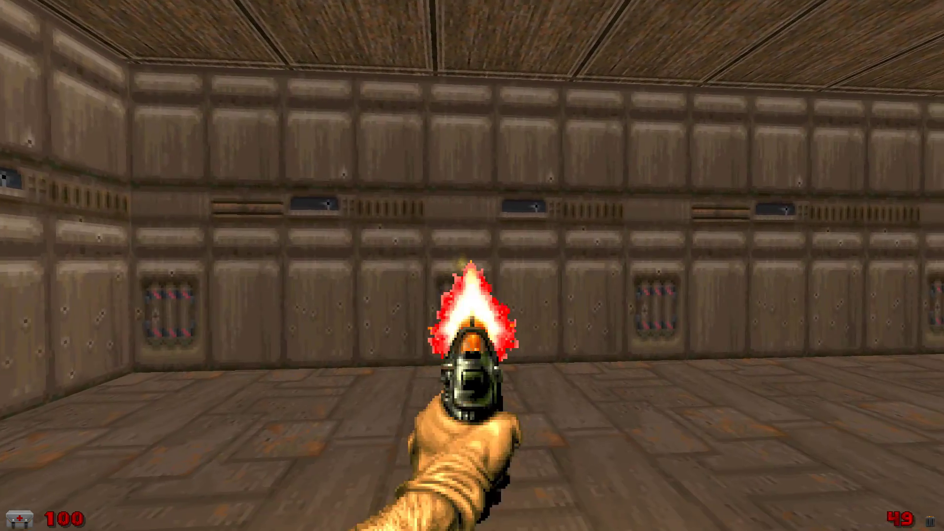
left_click(472, 265)
left_click(472, 265)
left_click(472, 265)
left_click(472, 266)
left_click(471, 266)
left_click(472, 266)
key("w")
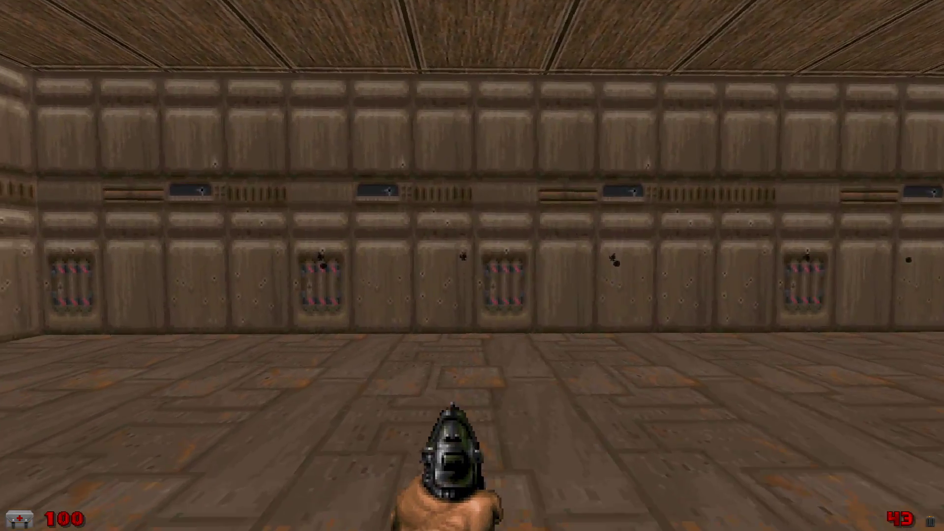
key("s")
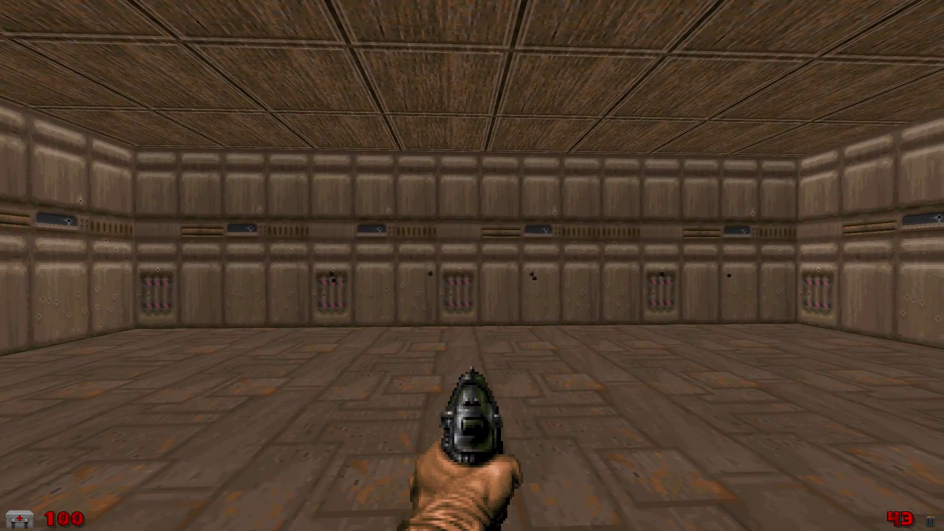
key("alt+F4")
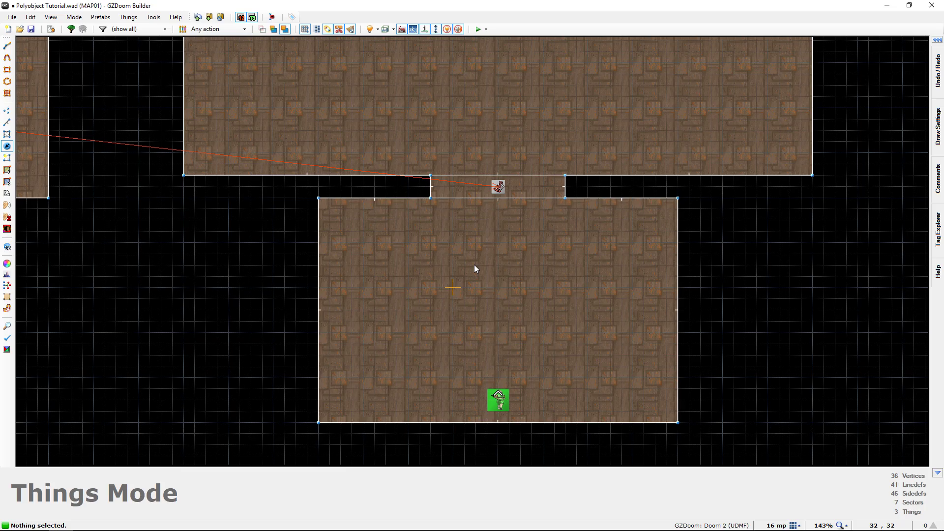
Compare the door block with the Polyobject Start Spot in the doorway in 3D Visual Mode, and return to the 2D map
key("w")
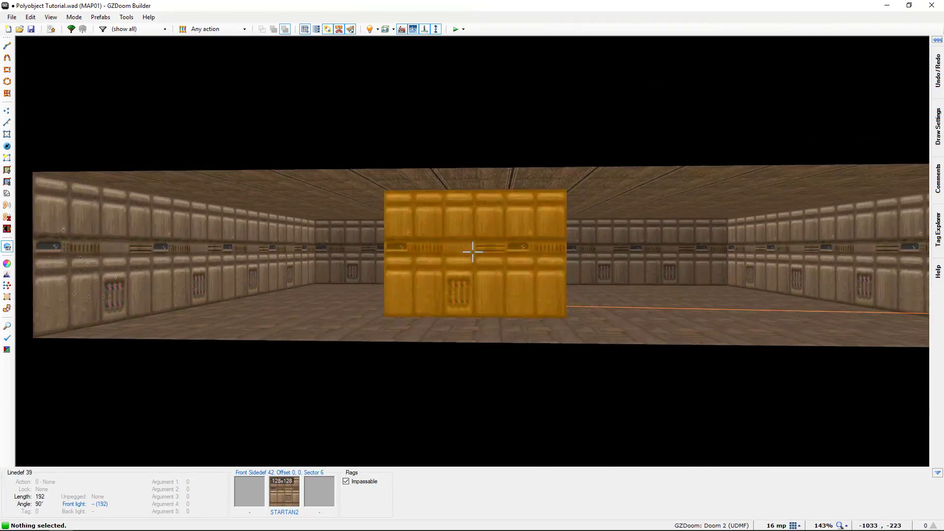
key("w")
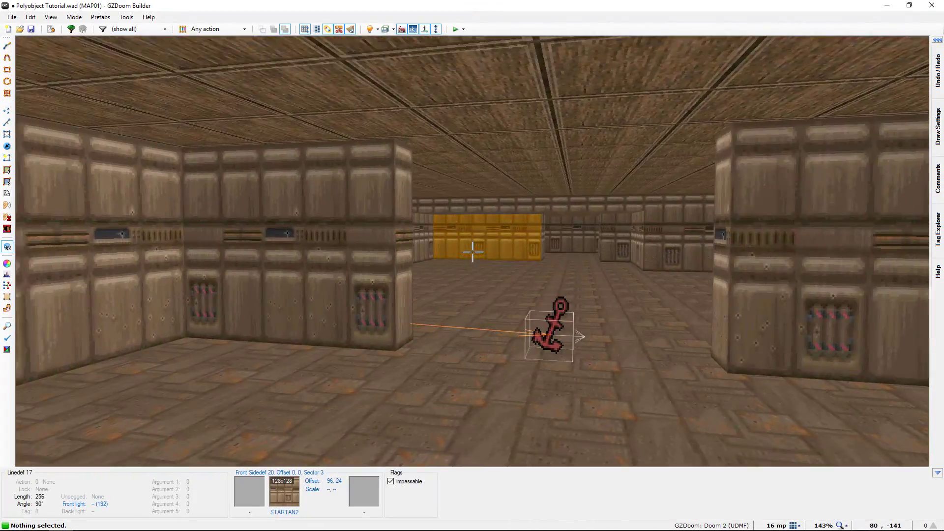
key("s")
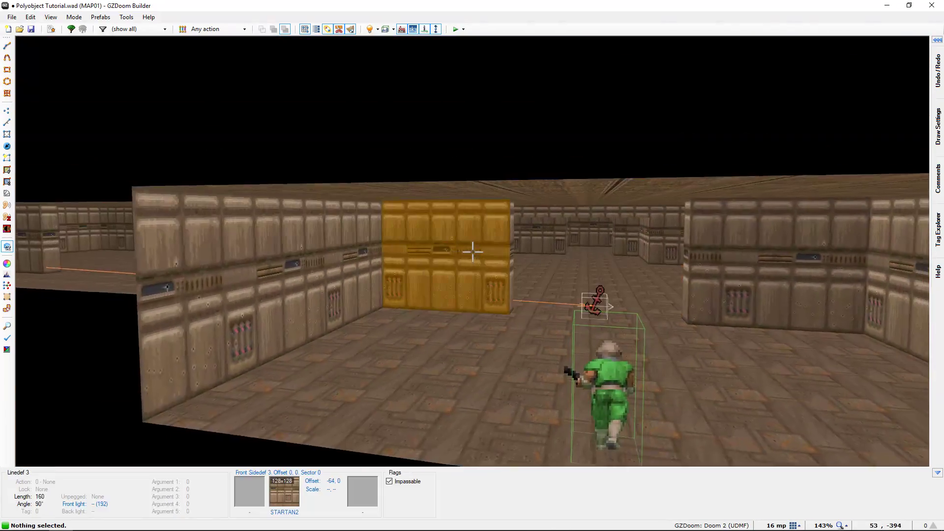
key("s")
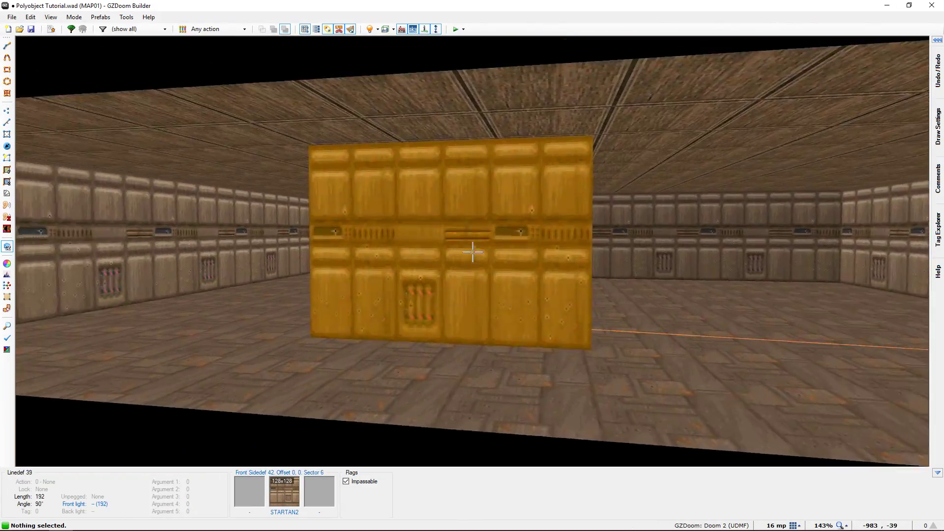
key("w")
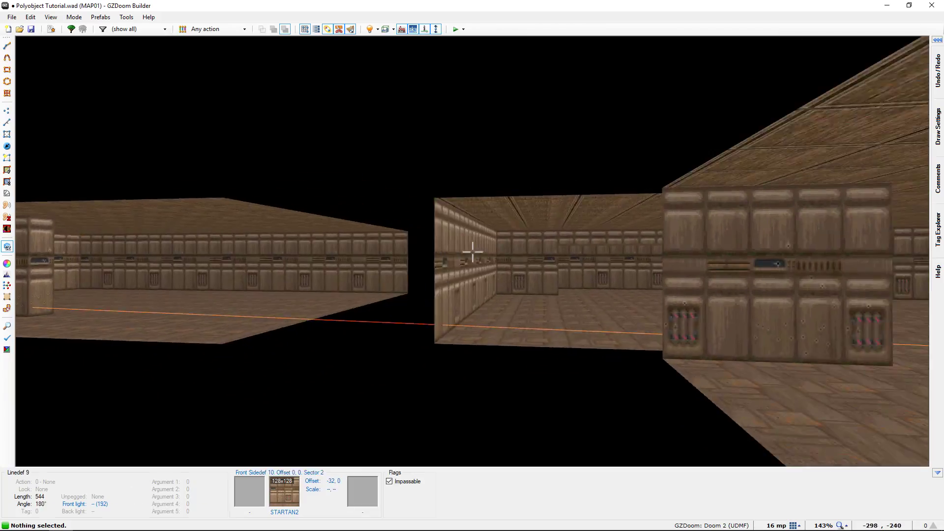
key("w")
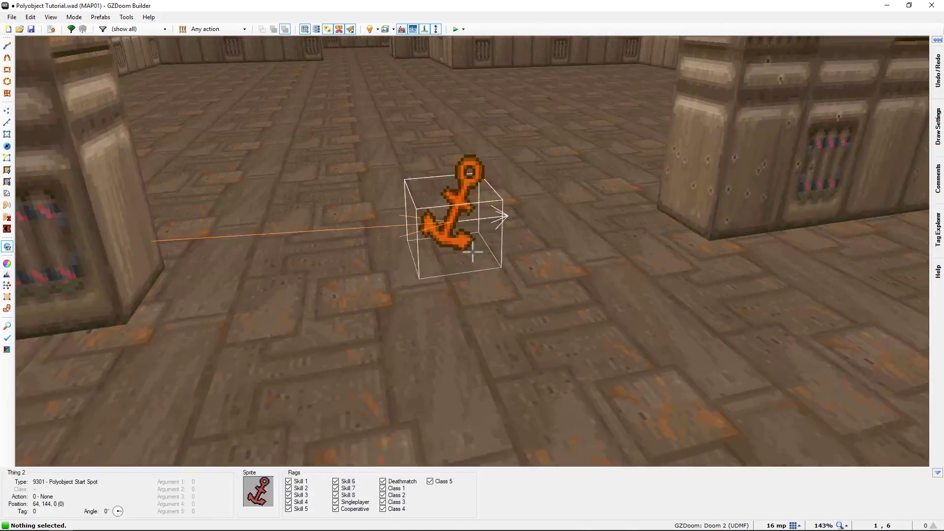
key("s")
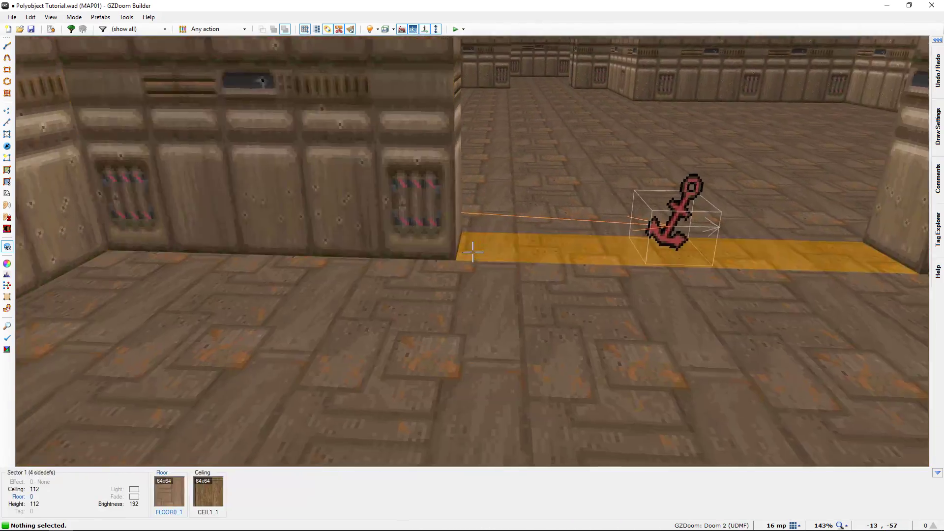
key("s")
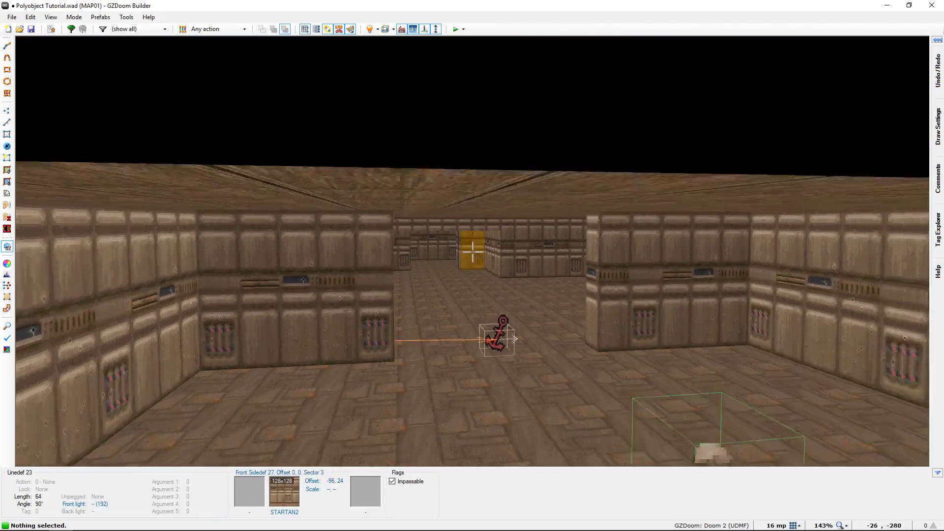
key("w")
key("s")
key("a")
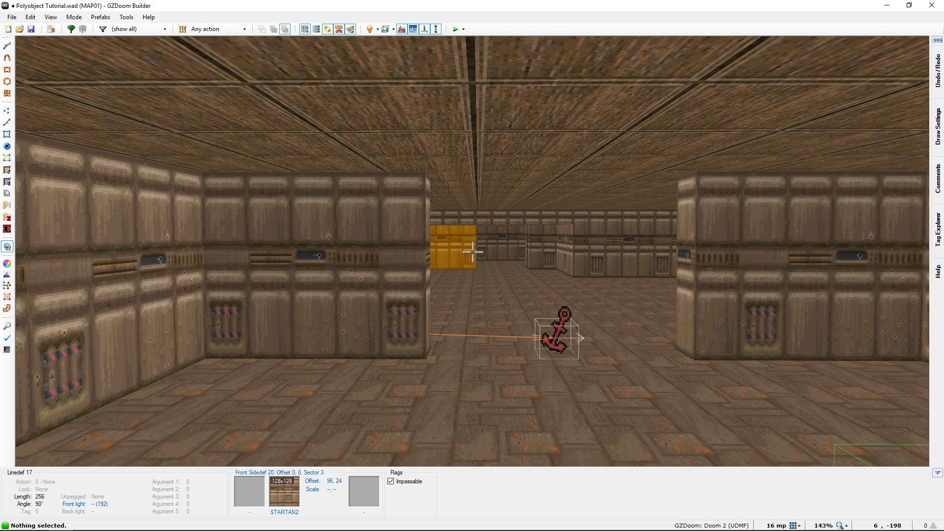
key("s")
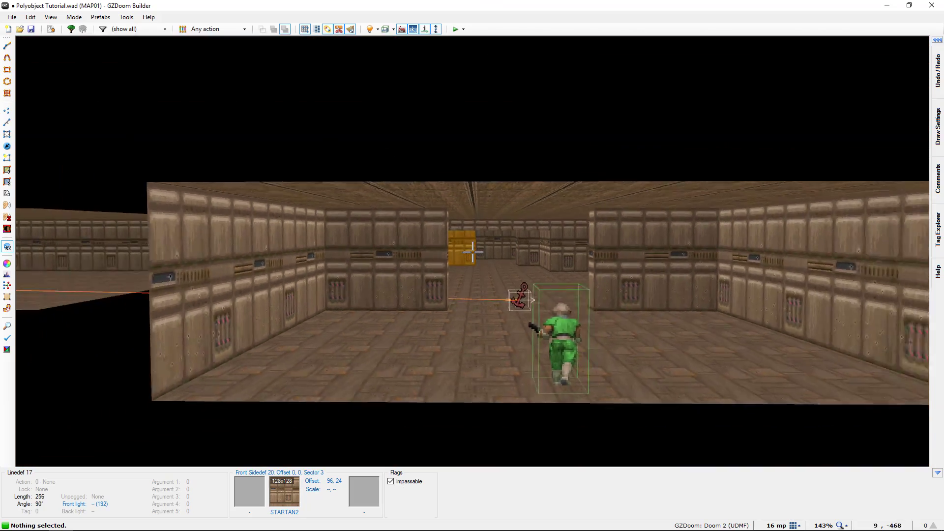
key("w")
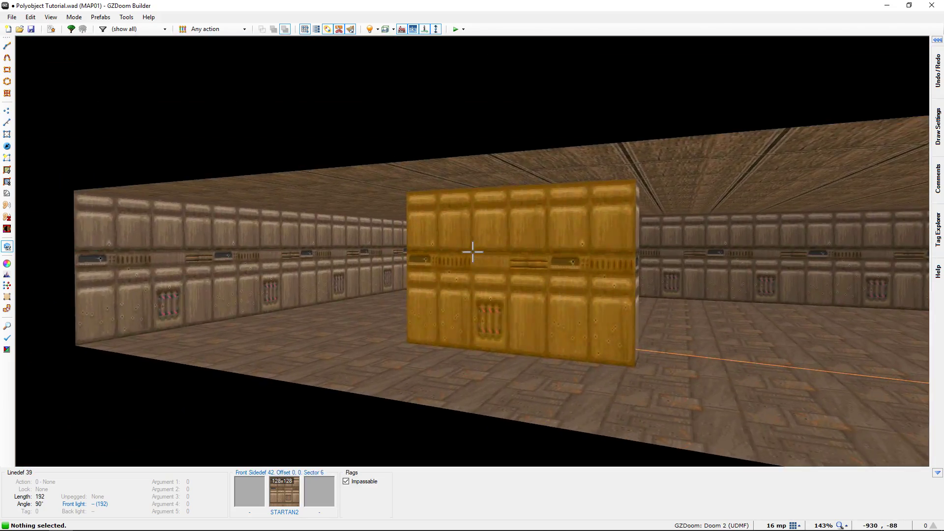
key("w")
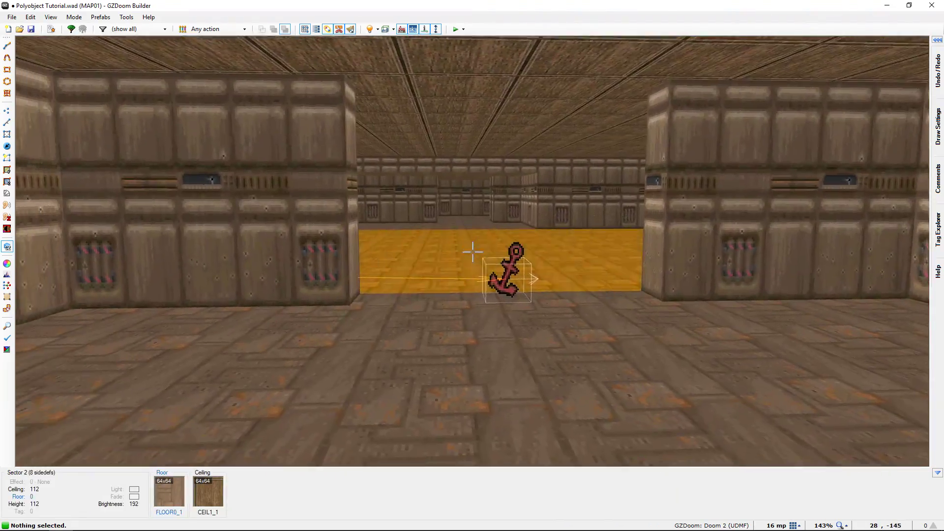
key("w")
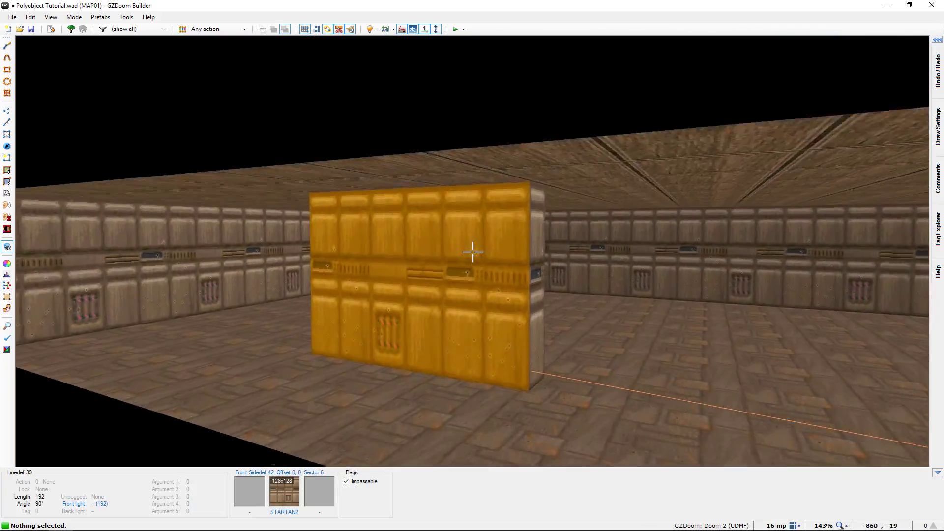
key("w")
key("s")
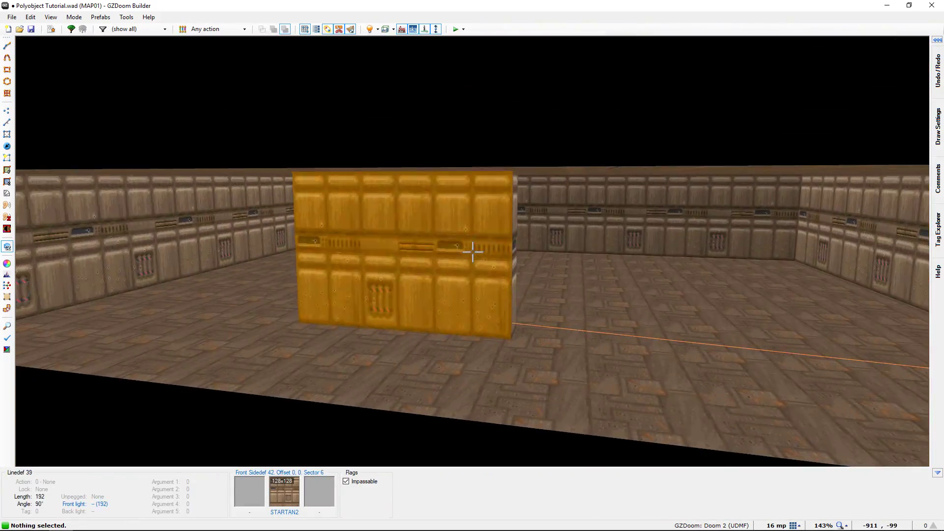
key("w")
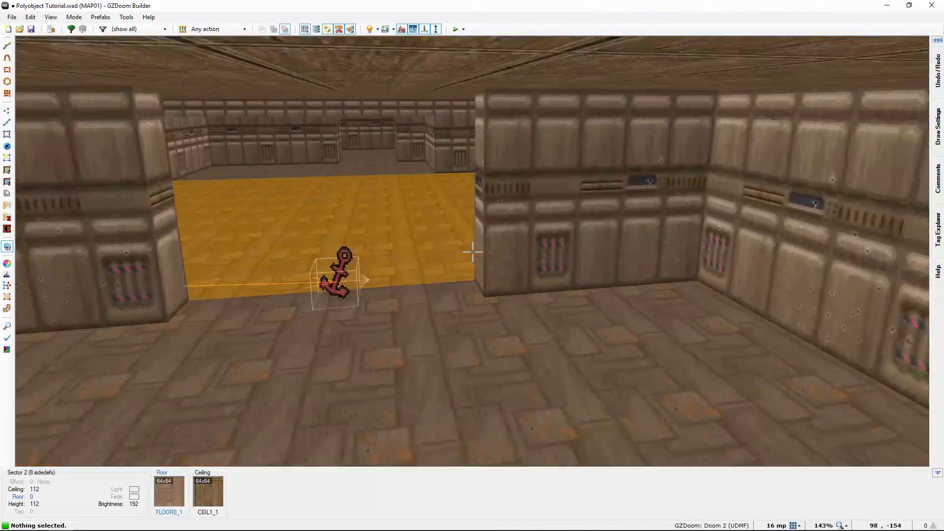
key("s")
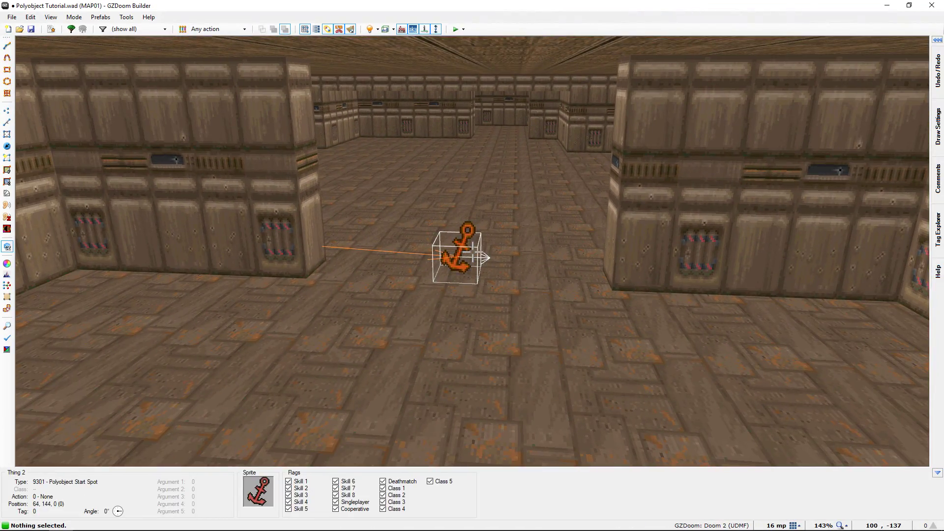
key("q")
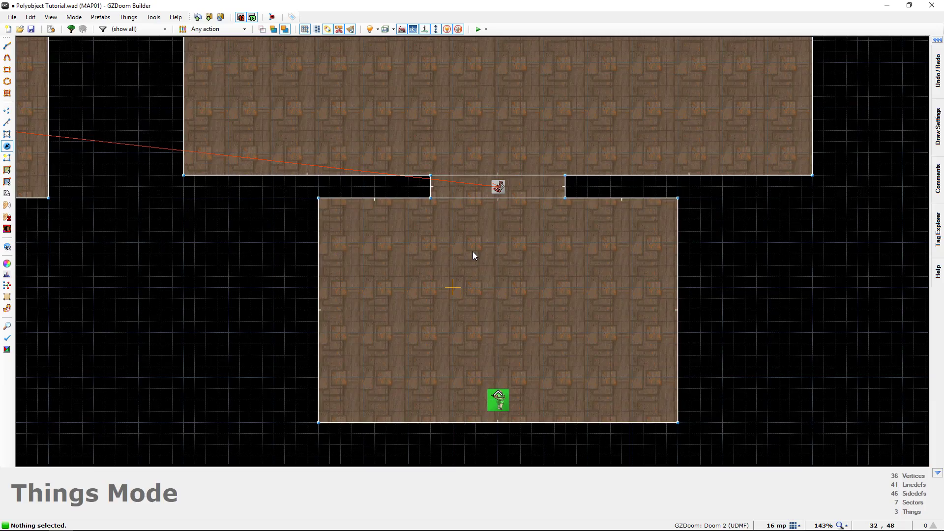
Compare the Polyobject Anchor's position in the middle of the door block with the Polyobject Start Spot's position in the doorway
middle_click_drag(389, 248, 214, 210)
middle_click_drag(752, 253, 591, 190)
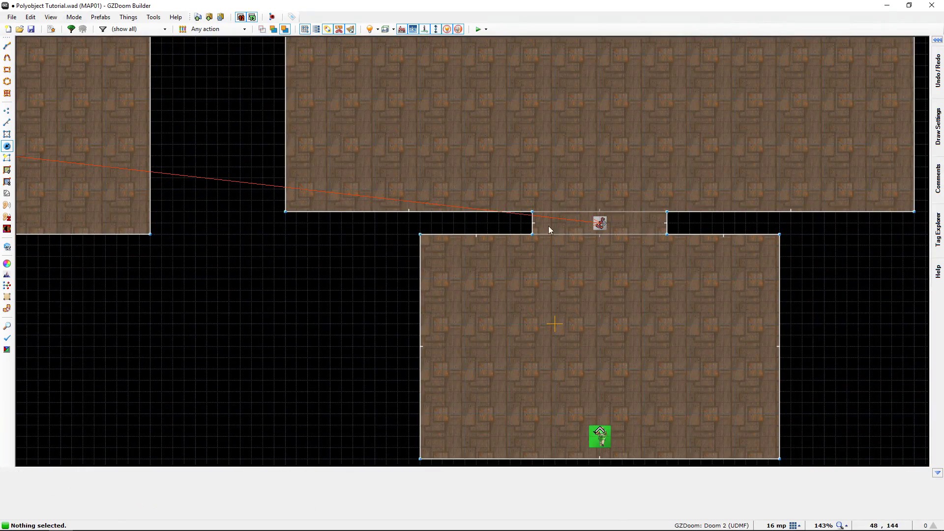
middle_click_drag(373, 232, 105, 245)
scroll(312, 234, "up", 4)
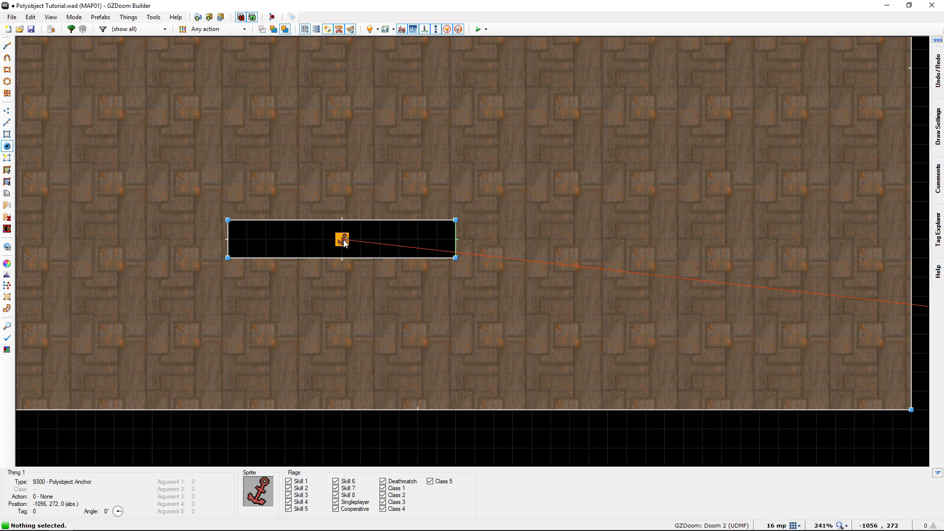
scroll(354, 245, "down", 4)
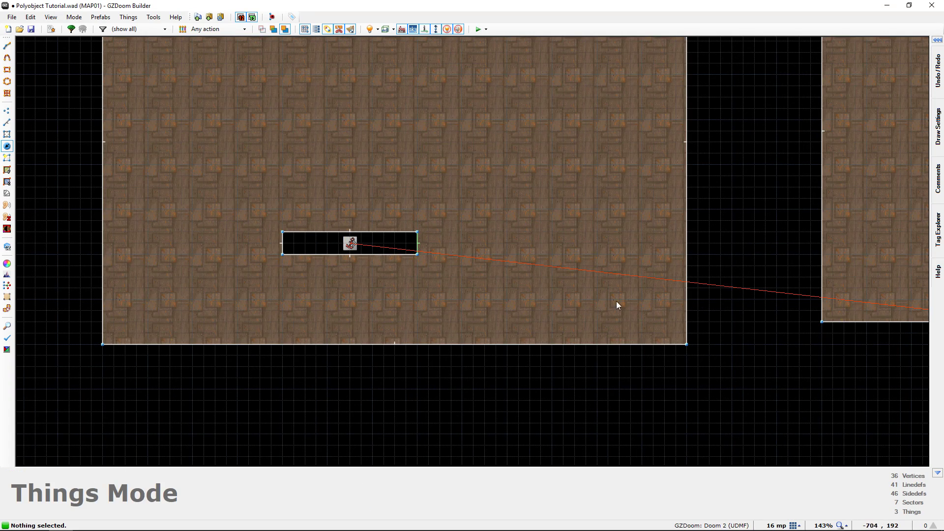
scroll(522, 288, "down", 3)
middle_click_drag(482, 282, 375, 272)
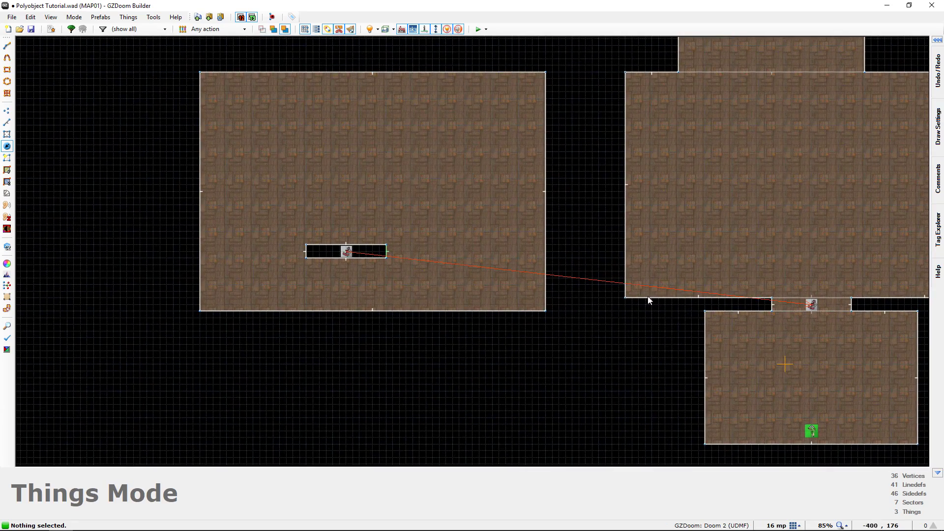
middle_click_drag(621, 295, 410, 239)
scroll(507, 230, "up", 10)
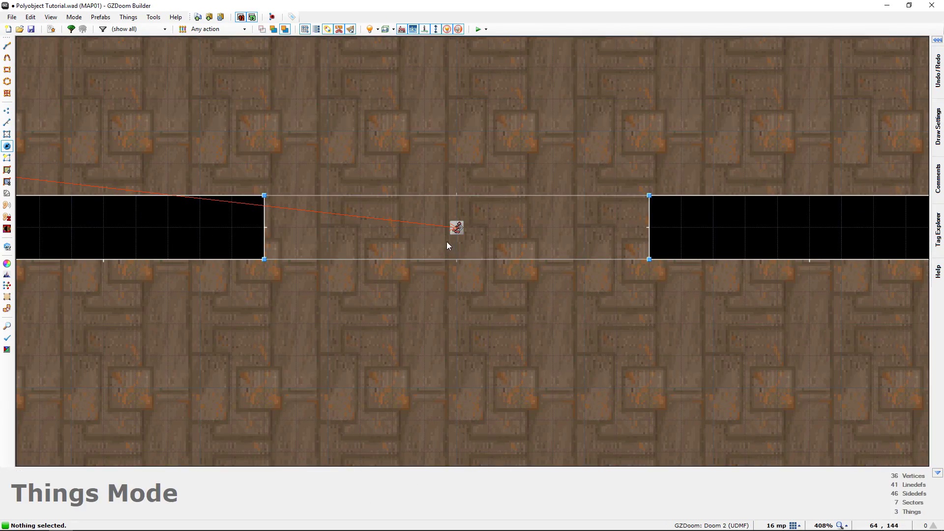
left_click(455, 229)
scroll(240, 255, "down", 5)
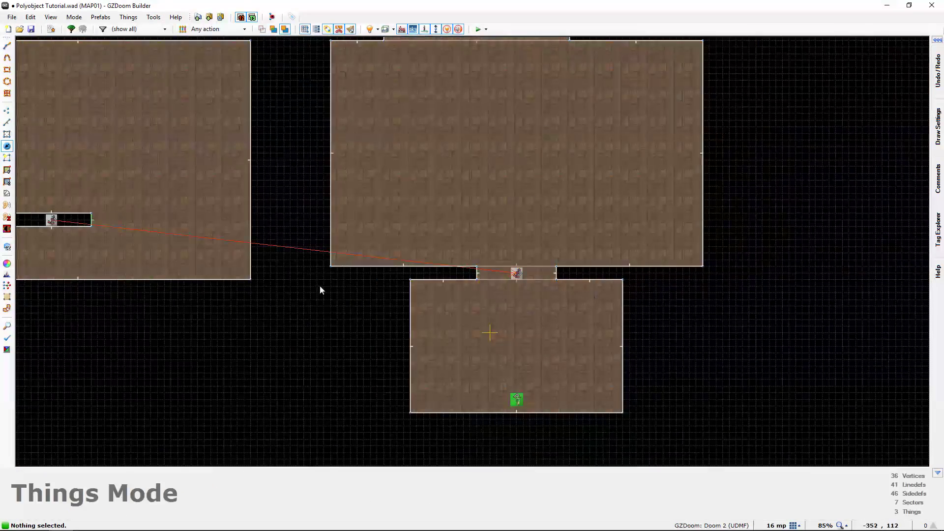
scroll(507, 282, "up", 6)
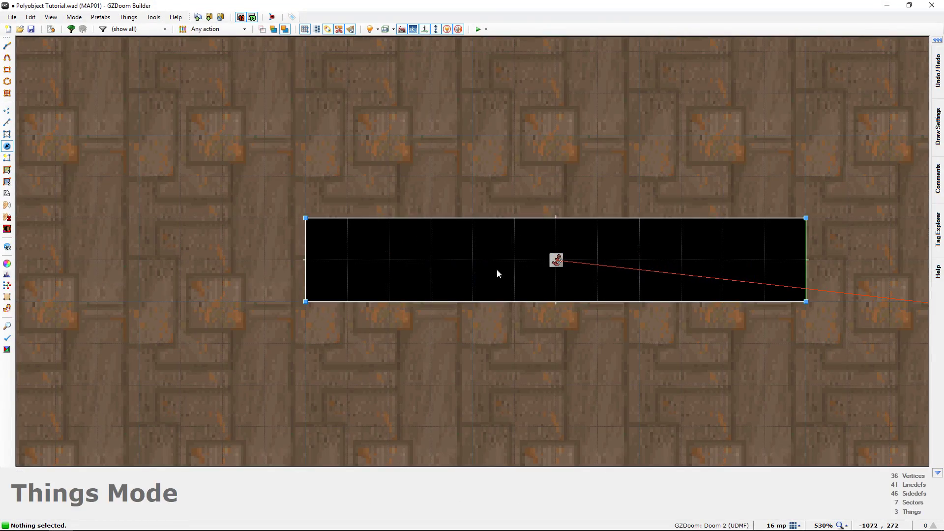
scroll(684, 289, "down", 3)
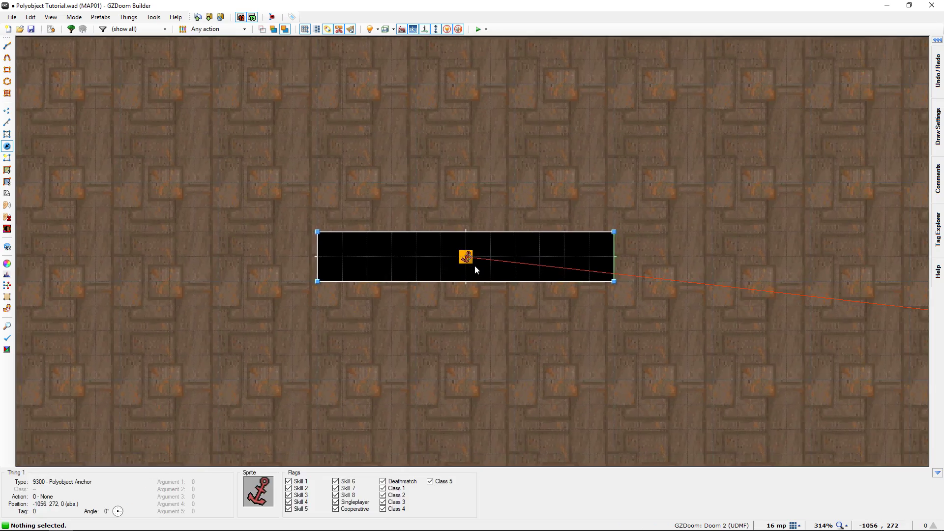
scroll(477, 246, "up", 3)
scroll(679, 280, "down", 3)
scroll(611, 270, "up", 3)
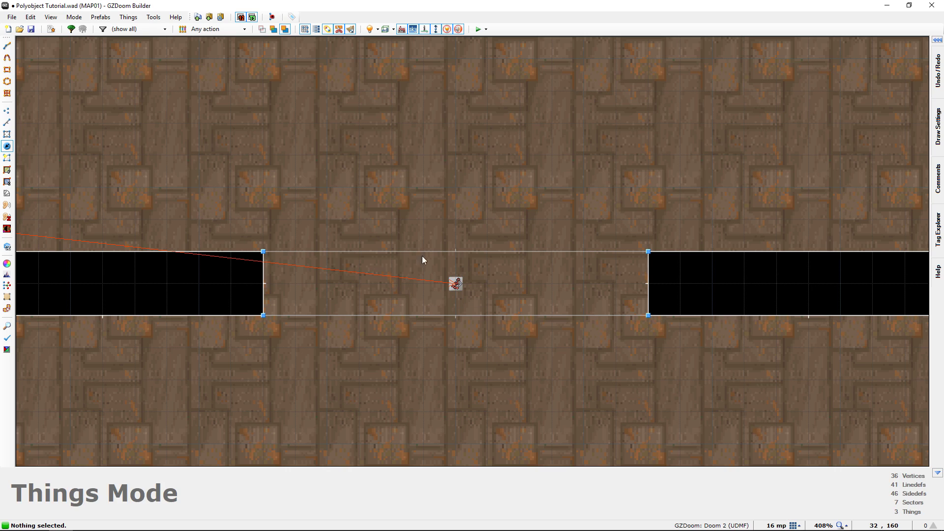
Move the Polyobject Start Spot from the middle of the doorway to its west edge
scroll(474, 243, "down", 2)
middle_click_drag(485, 242, 560, 241)
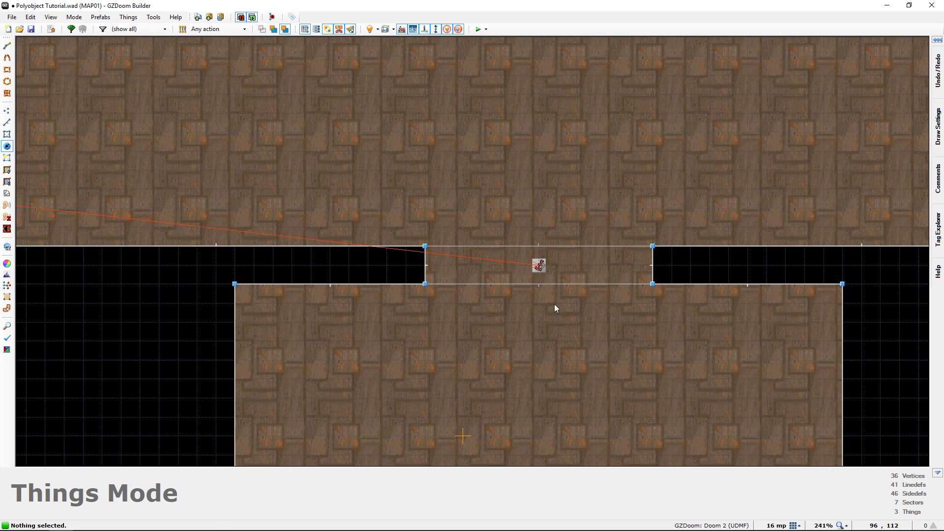
left_click_drag(540, 266, 434, 266)
scroll(518, 218, "down", 2)
middle_click_drag(518, 216, 632, 291)
scroll(598, 272, "down", 2)
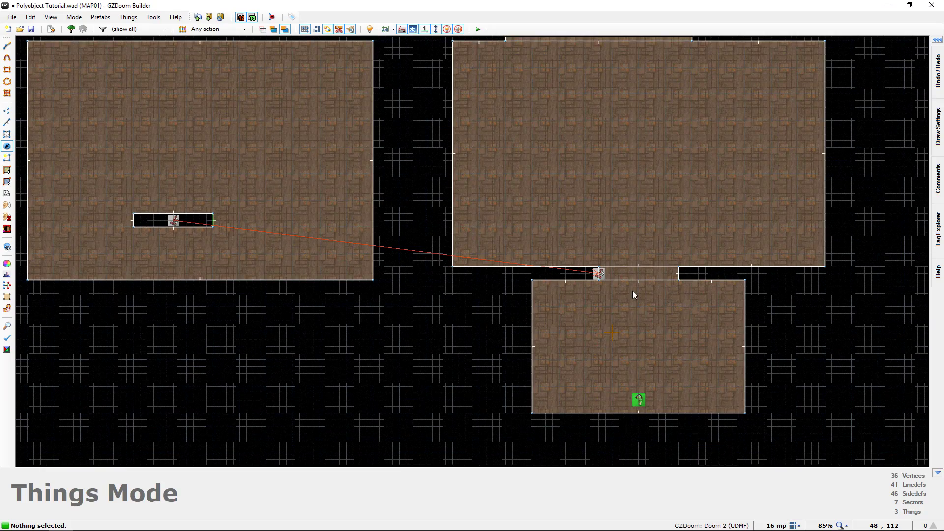
Test the map in game, walk around the shifted polyobject door at the doorway, and close the game
left_click(477, 31)
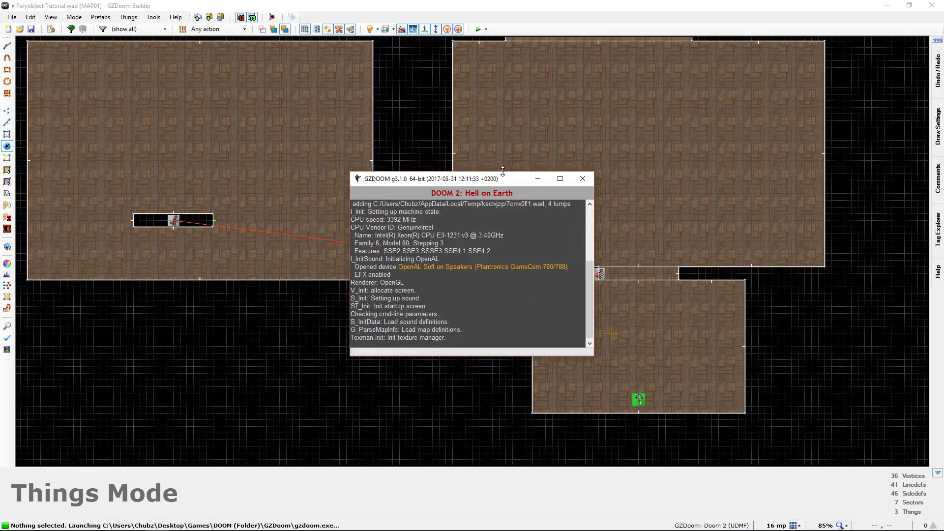
key("d")
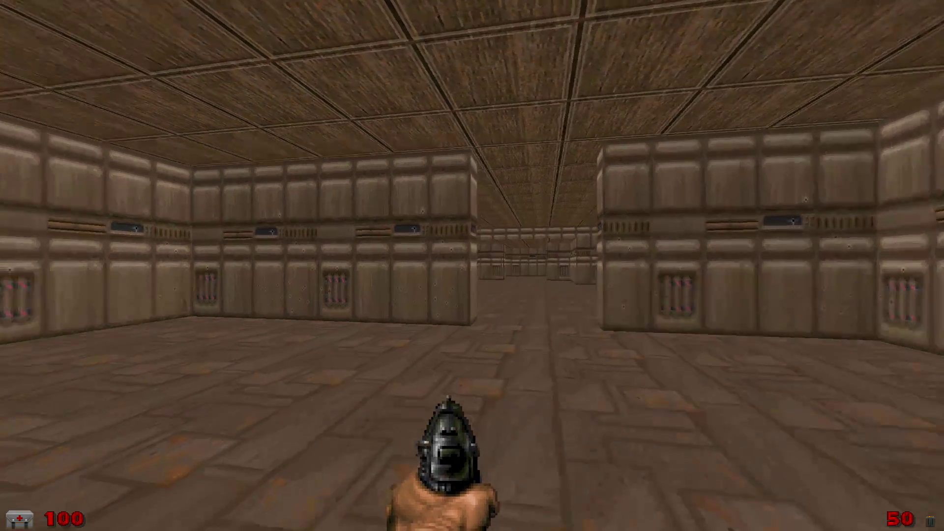
key("w")
key("a")
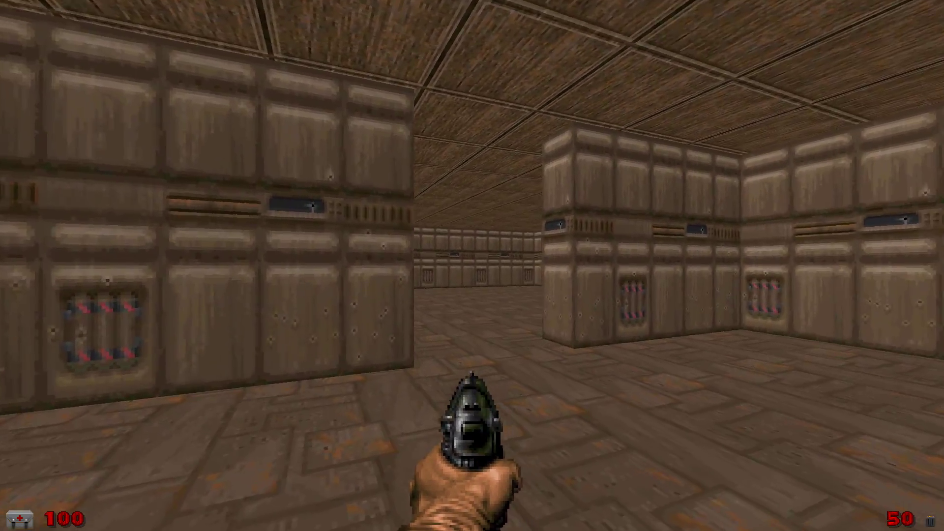
key("w")
key("d")
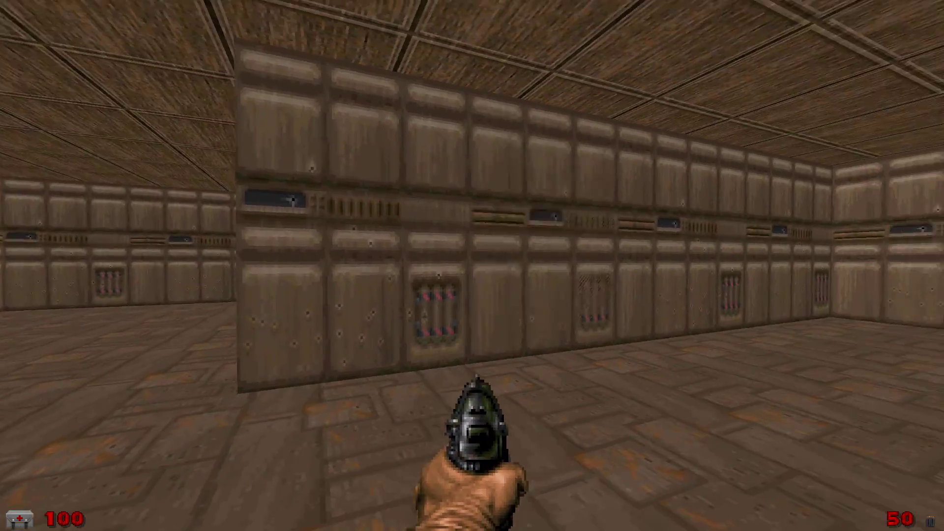
key("w")
key("s")
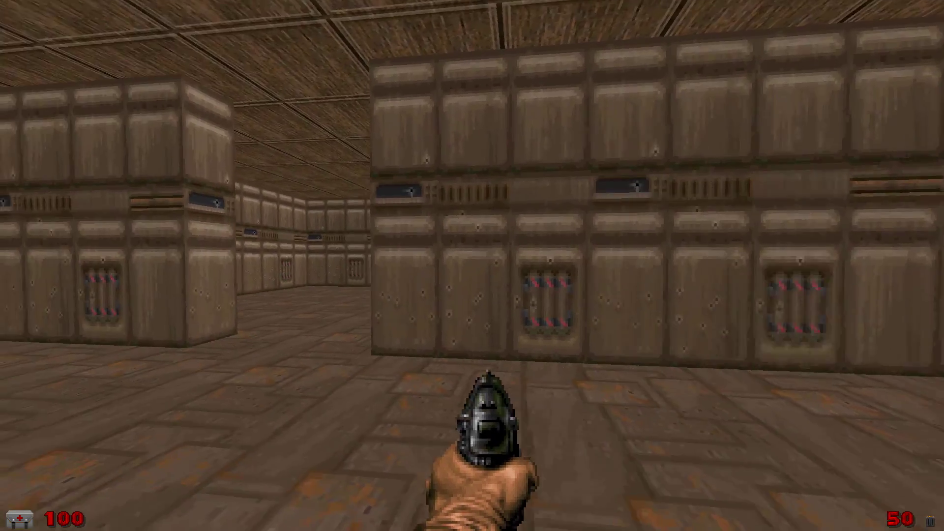
key("w")
key("s")
key("alt+F4")
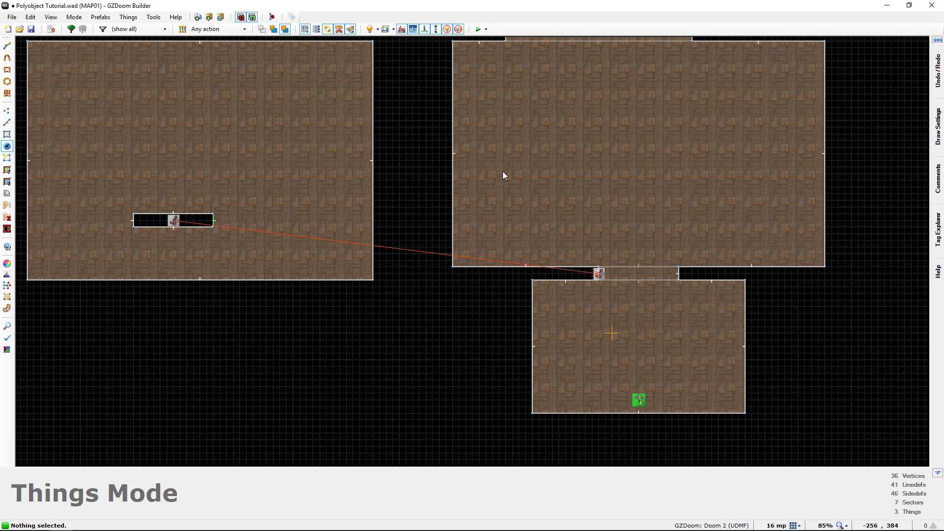
Compare the Polyobject Start Spot on the doorway's west edge with the centred anchor in the door block
middle_click_drag(514, 253, 497, 265)
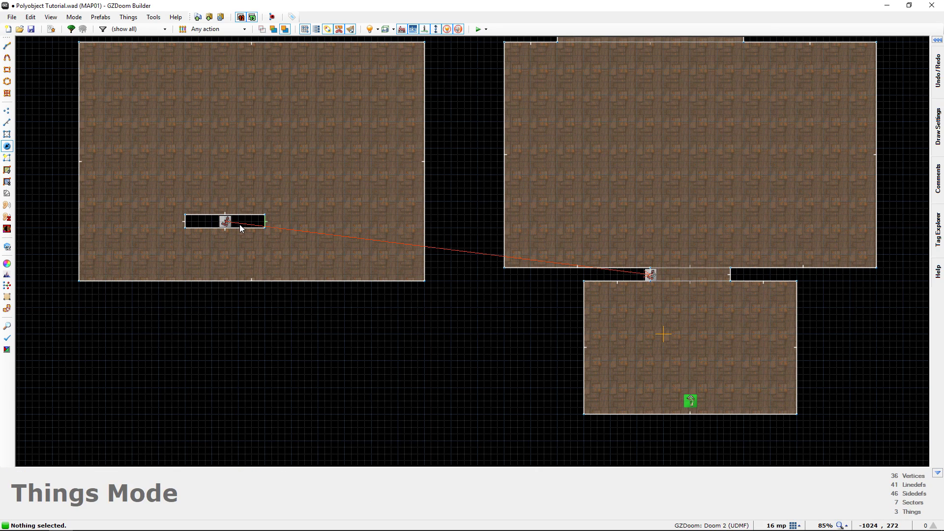
scroll(624, 299, "up", 7)
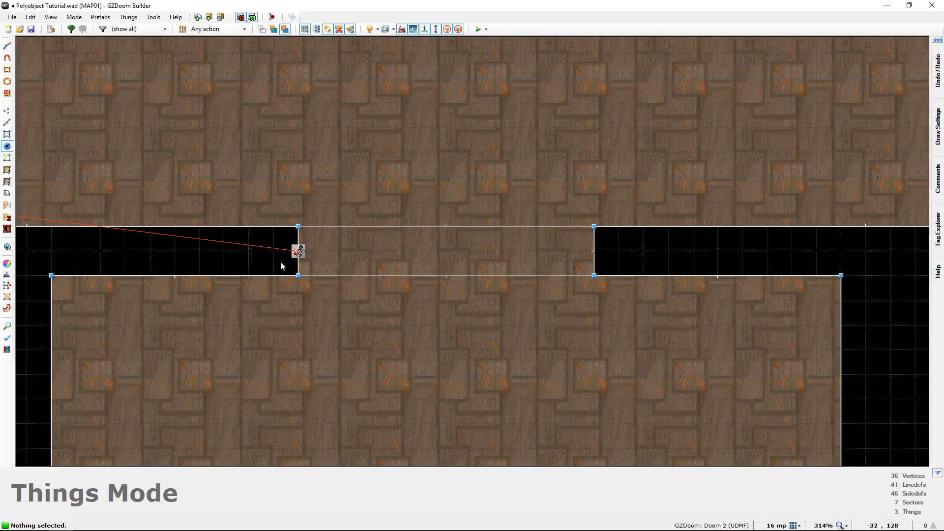
scroll(335, 244, "down", 5)
middle_click_drag(189, 254, 624, 281)
scroll(432, 217, "up", 4)
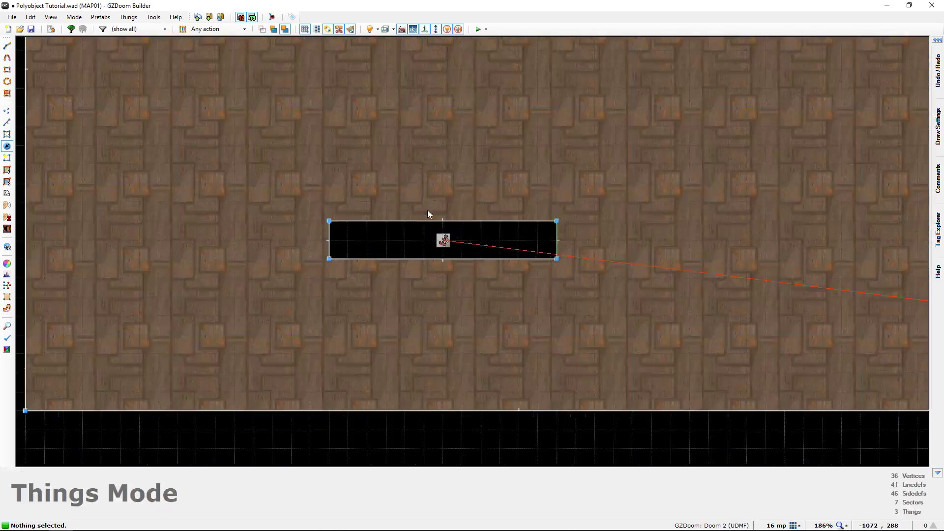
scroll(614, 304, "down", 5)
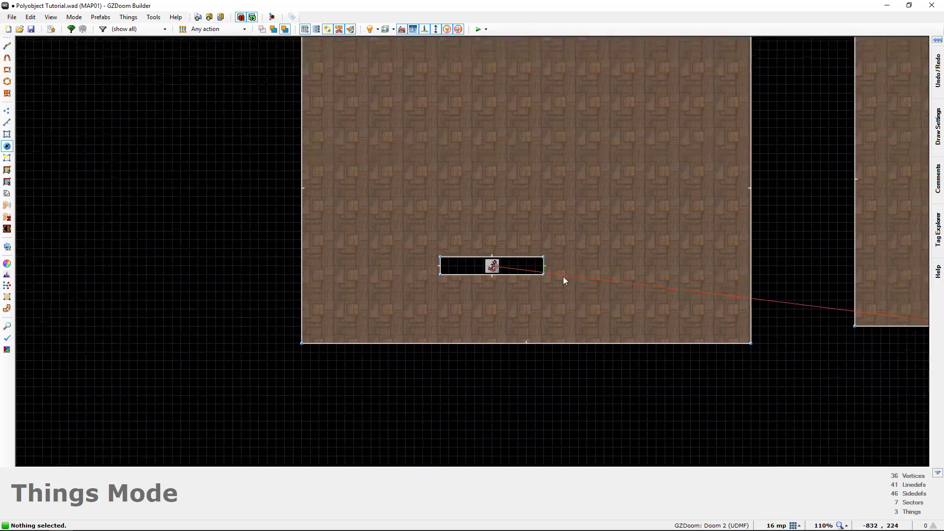
middle_click_drag(683, 284, 453, 315)
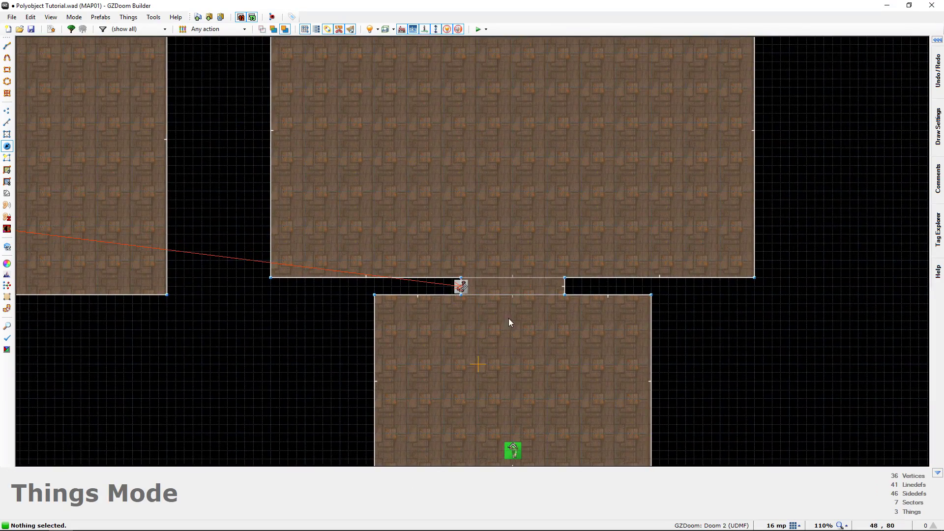
Move the Polyobject Start Spot back to the middle of the doorway
scroll(521, 275, "up", 3)
left_click_drag(294, 244, 522, 330)
left_click_drag(319, 271, 512, 326)
left_click(415, 336)
middle_click_drag(415, 337, 618, 335)
scroll(497, 333, "down", 3)
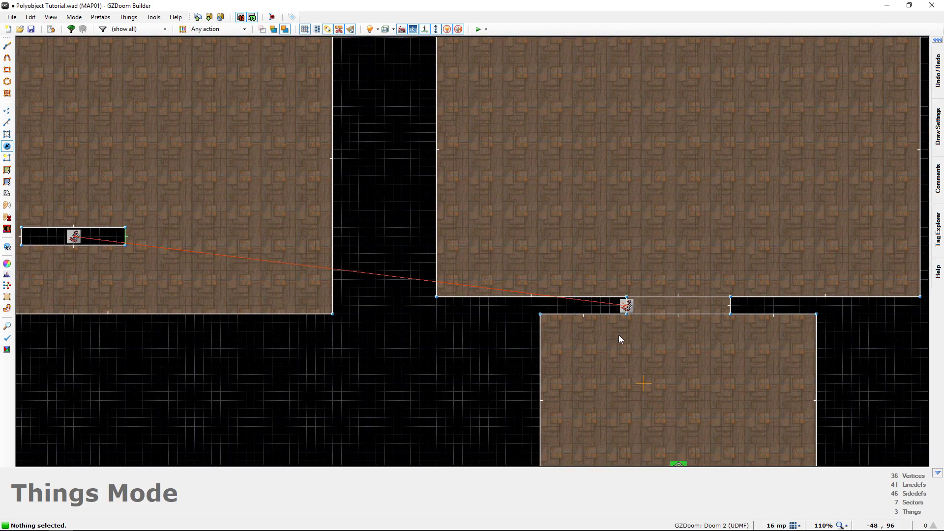
right_click_drag(624, 310, 676, 310)
left_click(460, 317)
Move the Polyobject Anchor from the middle of the door block to the midpoint of its west edge
middle_click_drag(461, 323, 798, 367)
scroll(393, 274, "up", 2)
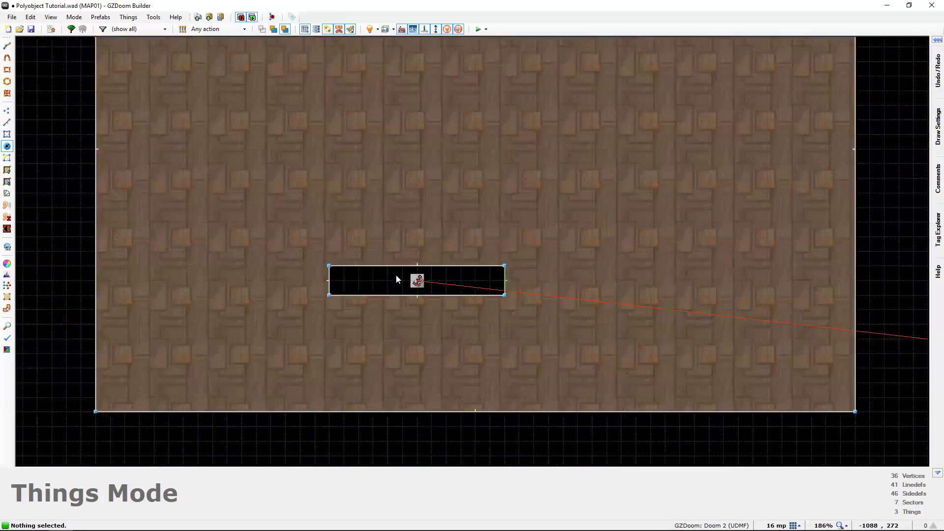
scroll(394, 274, "up", 1)
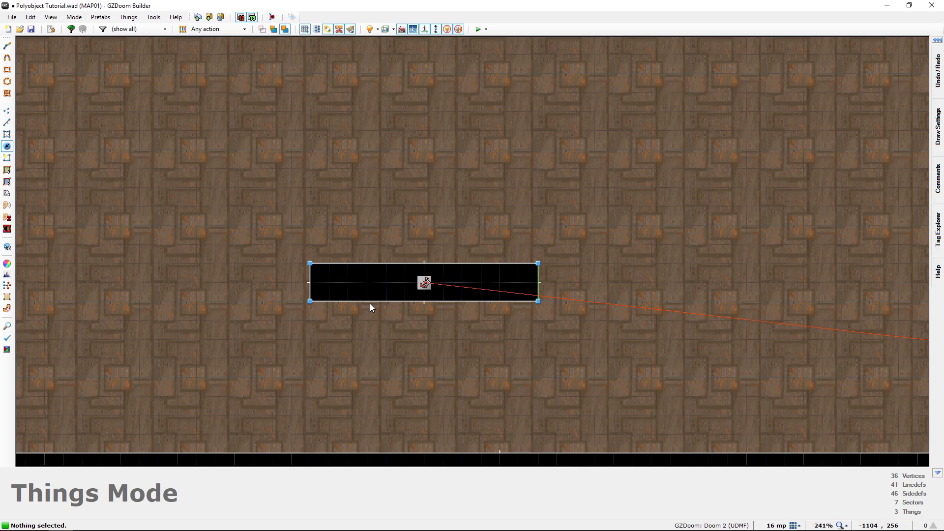
scroll(402, 297, "up", 2)
right_click_drag(439, 272, 424, 274)
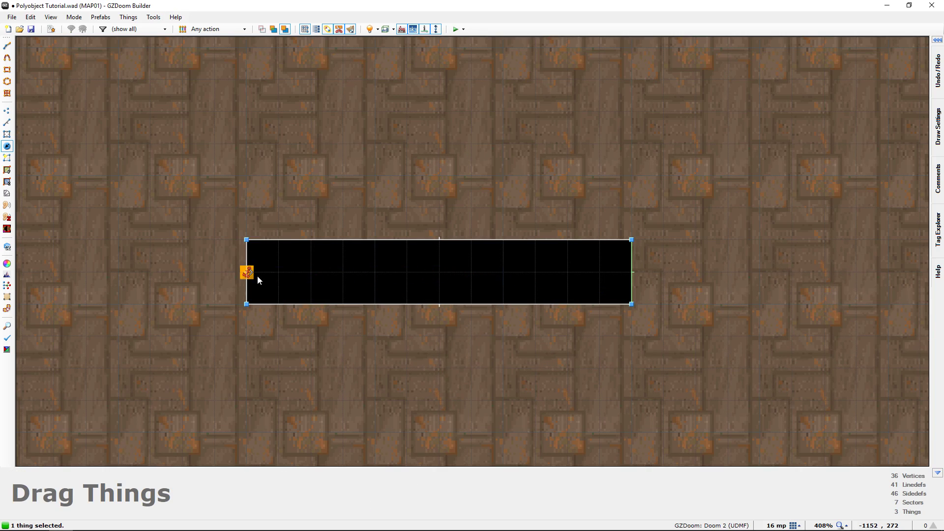
right_click_drag(258, 277, 257, 276)
Move the doorway's Polyobject Start Spot to the midpoint of the west edge to match the anchor, and clear the selection
scroll(509, 350, "down", 5)
key("space")
scroll(397, 319, "up", 4)
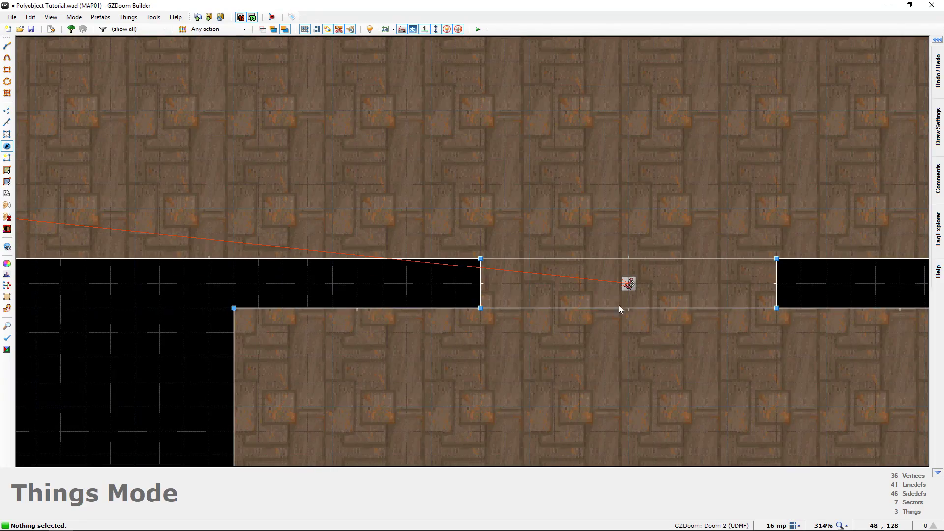
left_click_drag(630, 286, 482, 288)
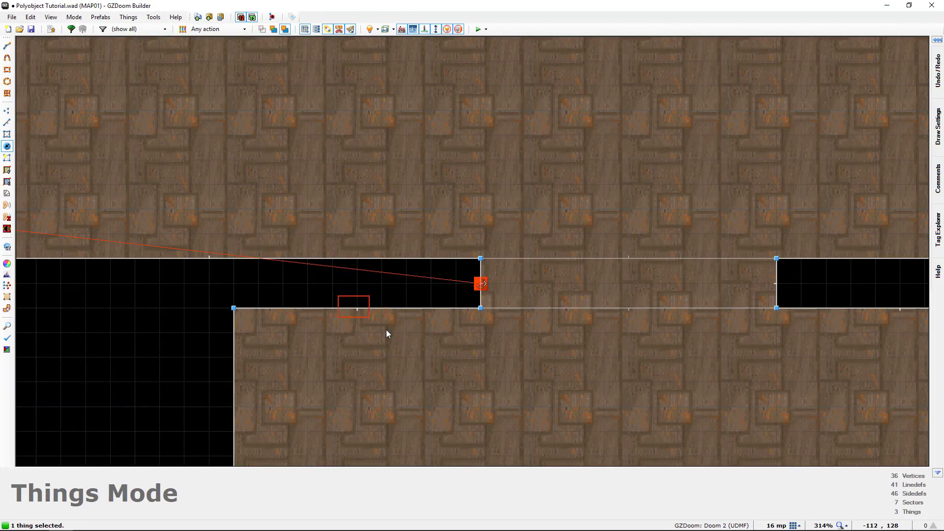
key("c")
scroll(368, 300, "down", 4)
key("space")
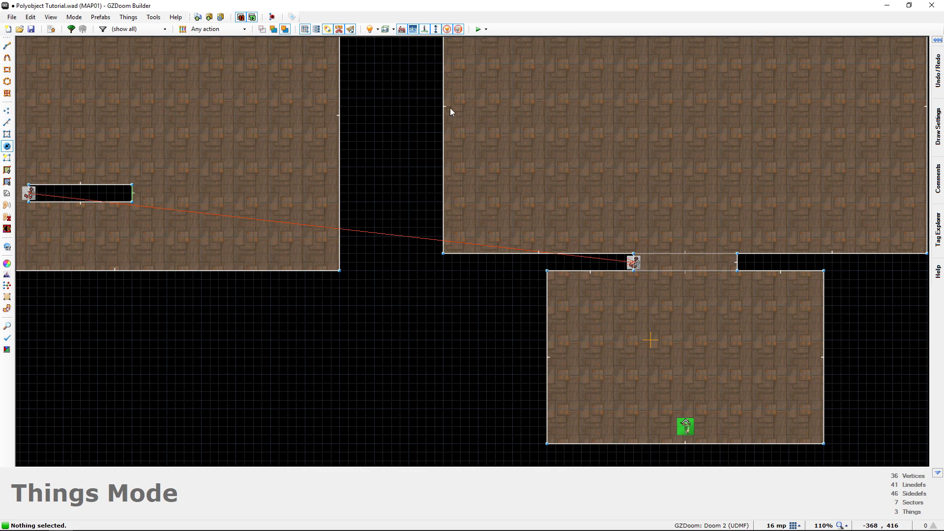
Test the map in game with the realigned anchor and start spot, walk towards the doorway, and close the game
left_click(478, 29)
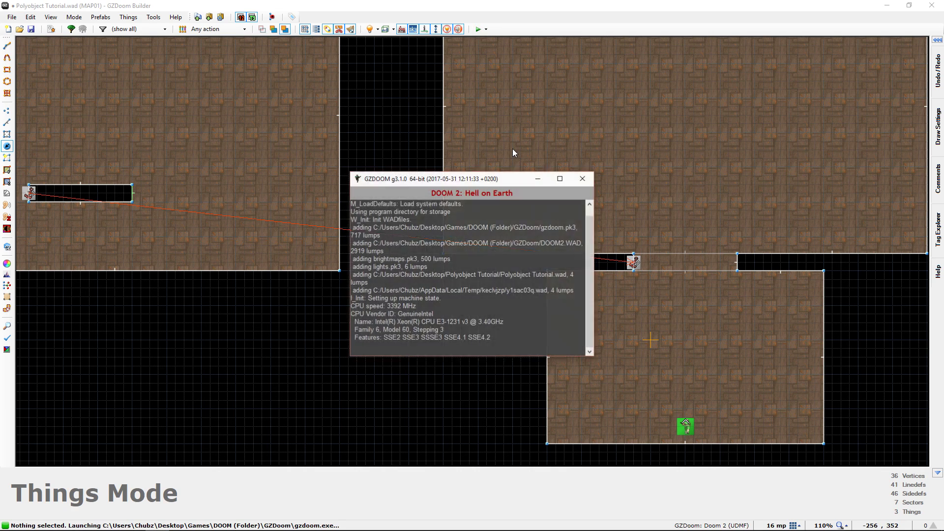
key("w")
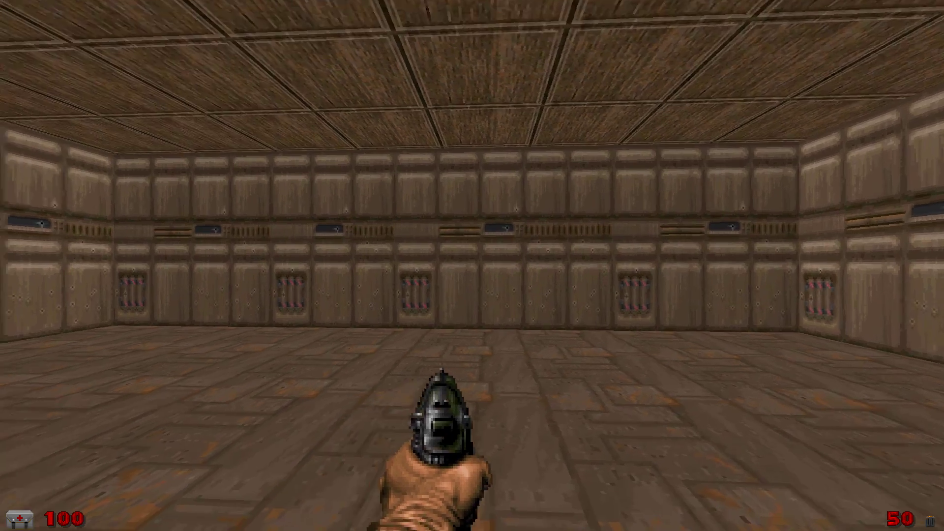
key("w")
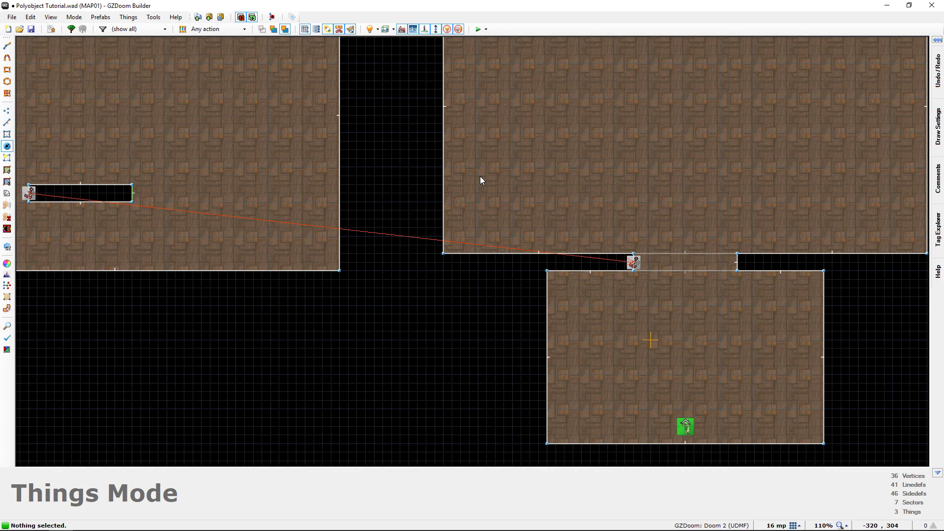
Compare the anchor on the door block's west edge with the start spot on the doorway's west edge
middle_click_drag(379, 301, 189, 307)
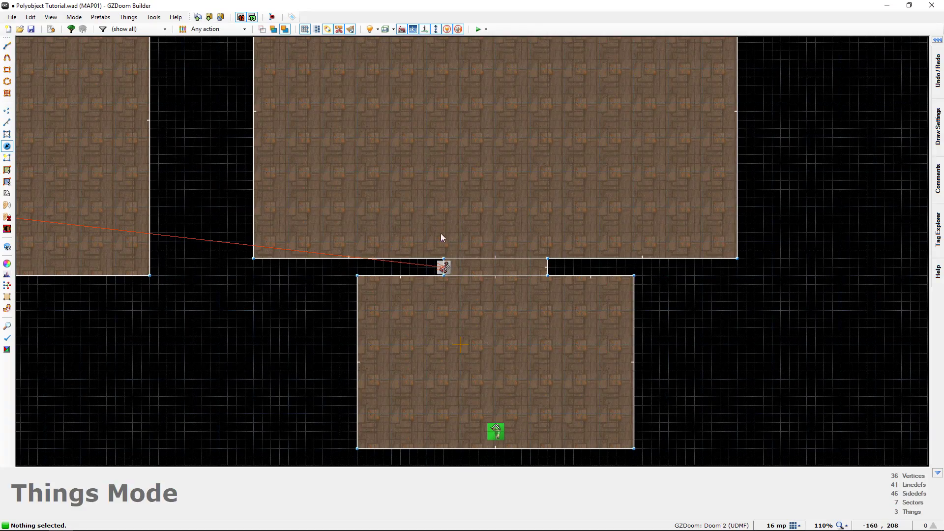
middle_click_drag(413, 261, 664, 255)
scroll(260, 216, "up", 4)
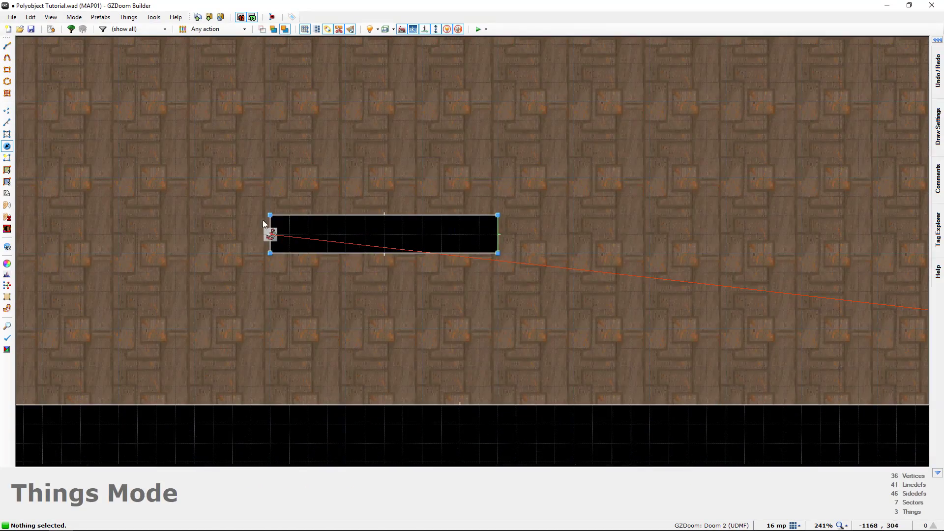
scroll(476, 288, "down", 5)
scroll(559, 287, "up", 5)
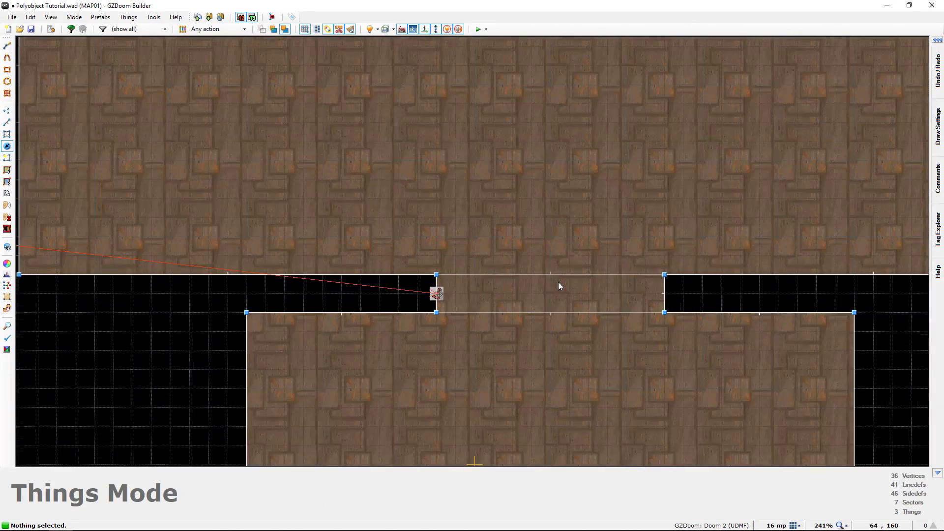
Move the Polyobject Anchor from the door block's west edge back to the centre of the block, and clear the selection
scroll(312, 285, "down", 4)
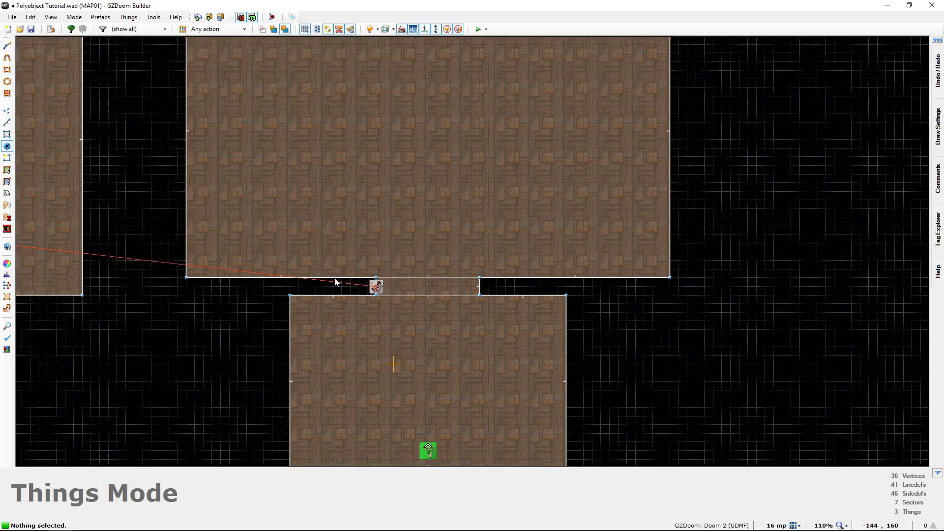
middle_click_drag(320, 283, 665, 276)
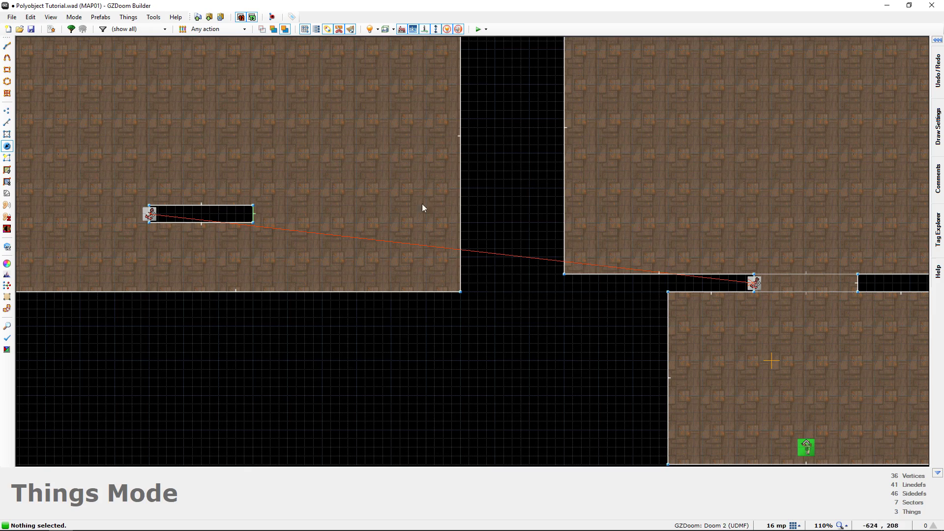
middle_click_drag(287, 255, 507, 274)
scroll(581, 258, "up", 5)
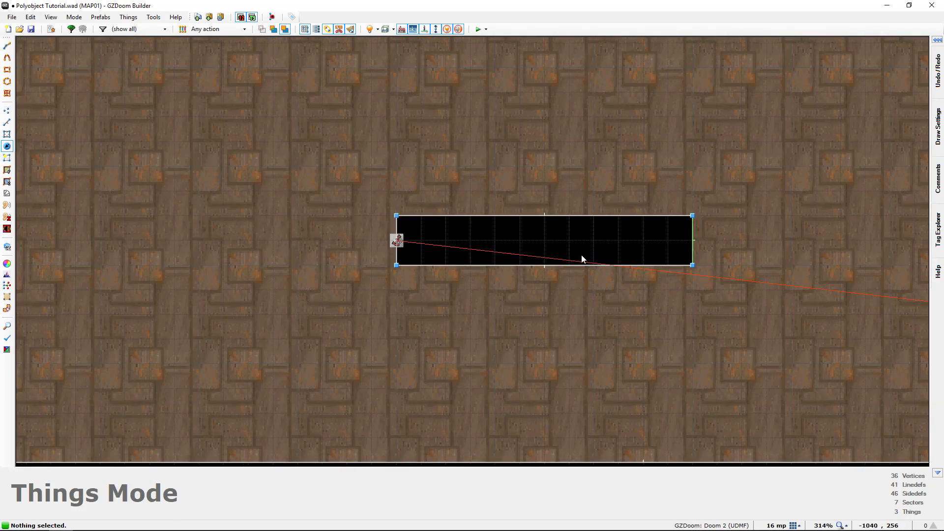
middle_click_drag(578, 264, 463, 305)
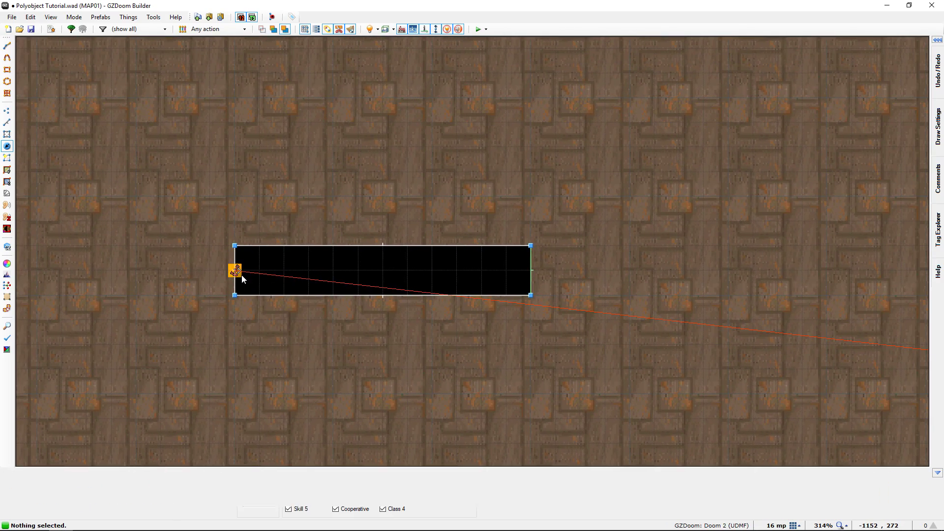
left_click_drag(238, 270, 398, 266)
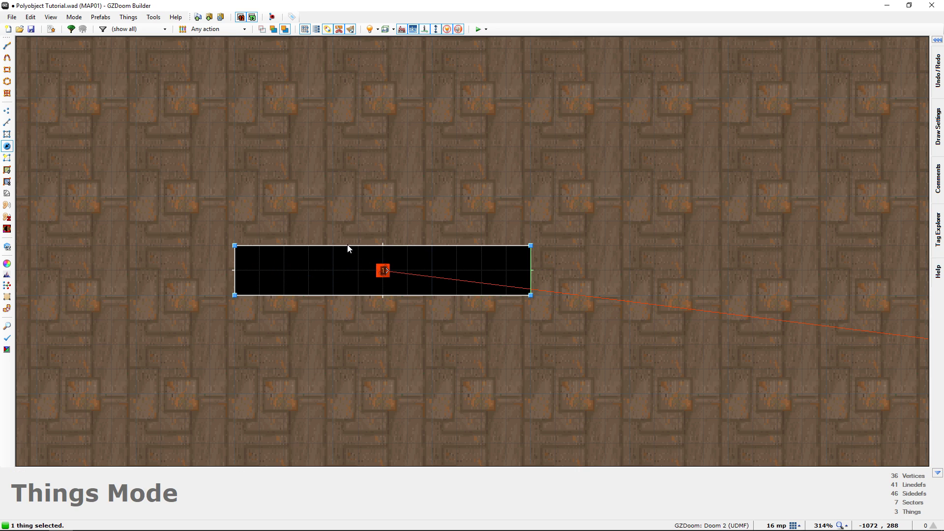
key("c")
Move the Polyobject Start Spot from the doorway's west edge to the centre of the doorway, and save the map
scroll(672, 301, "down", 4)
middle_click_drag(672, 302, 94, 224)
scroll(574, 290, "up", 4)
middle_click_drag(573, 290, 341, 278)
left_click_drag(244, 249, 385, 252)
key("c")
scroll(301, 268, "down", 7)
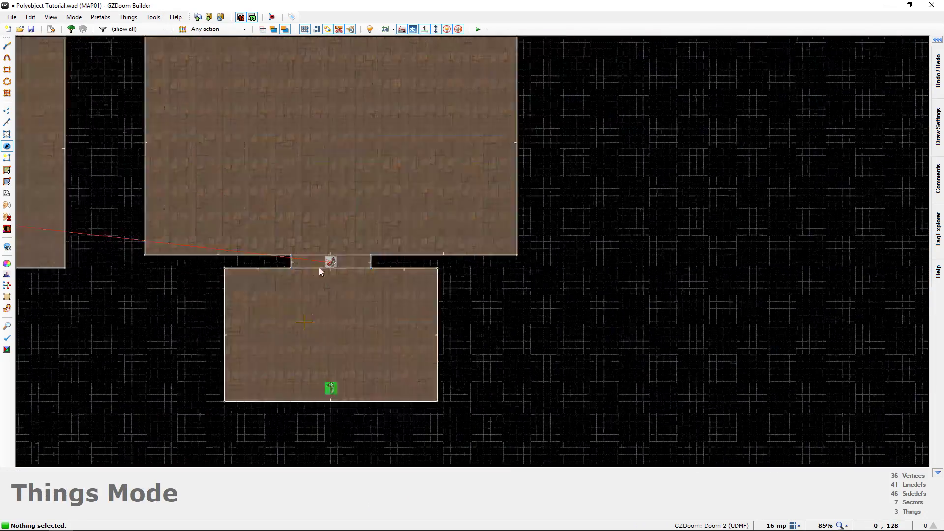
middle_click_drag(308, 267, 527, 282)
scroll(573, 292, "up", 4)
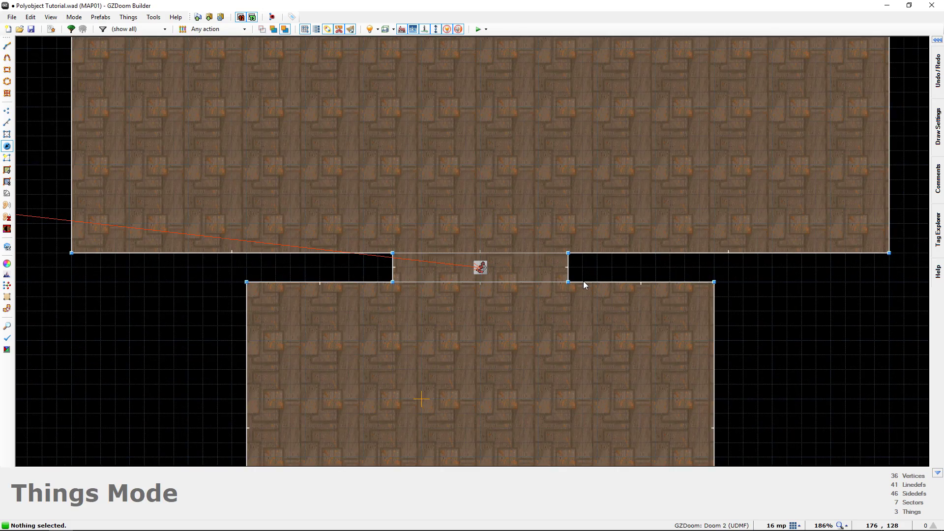
key("ctrl+s")
Inspect the start room, the doorway and its centred start spot in the 3D visual mode
middle_click_drag(533, 322, 552, 255)
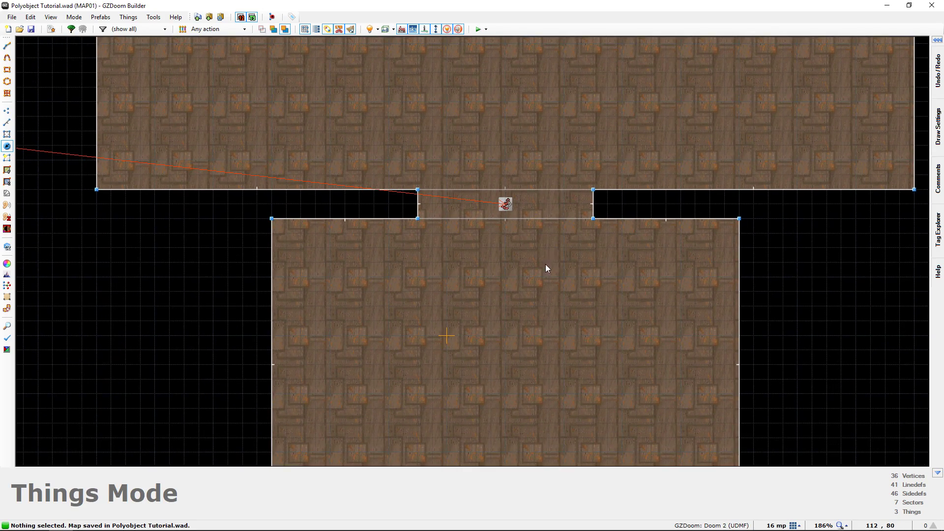
scroll(547, 268, "down", 1)
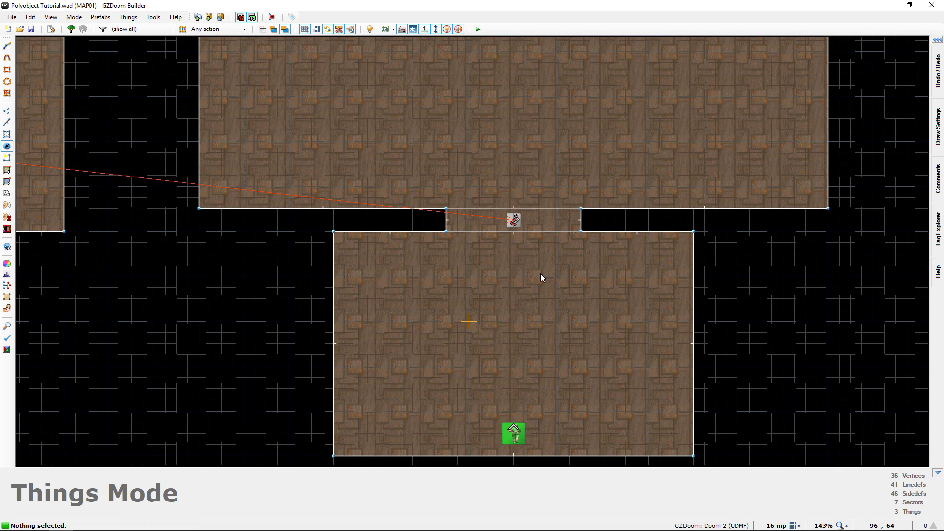
key("q")
key("e")
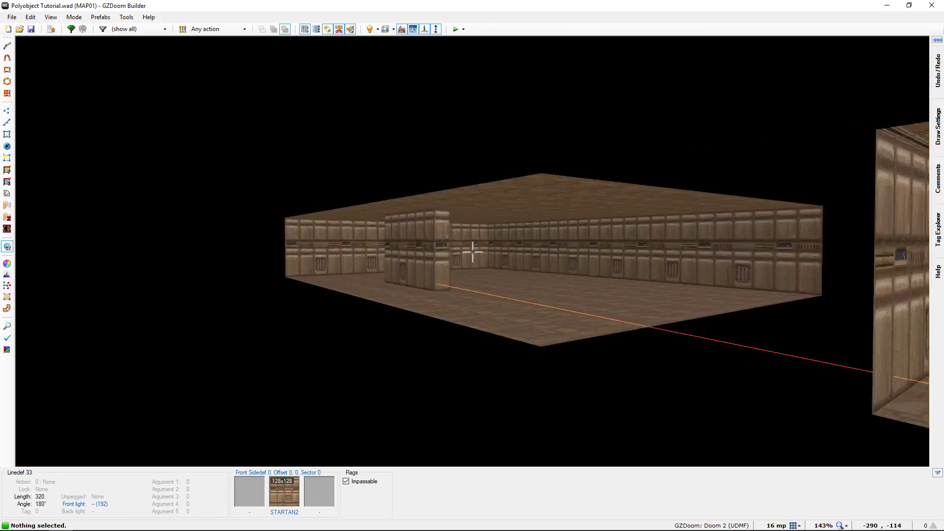
key("w")
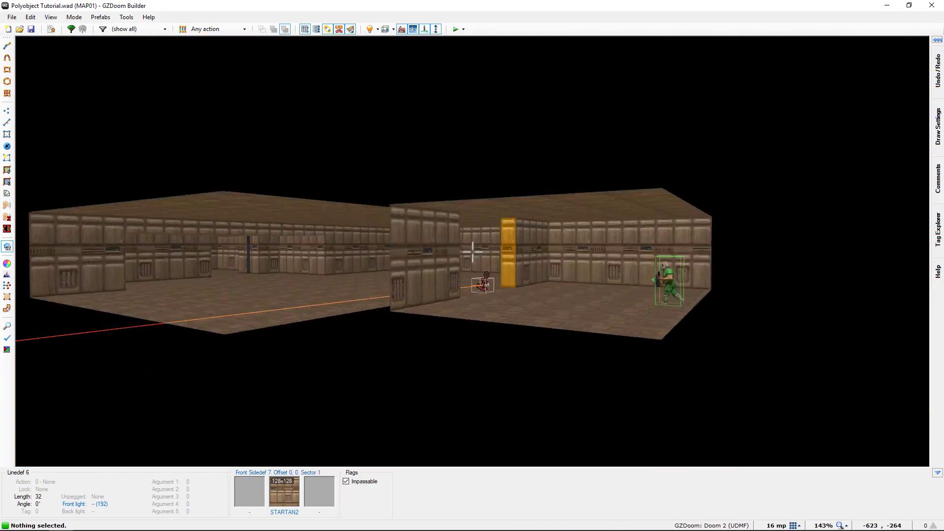
key("s")
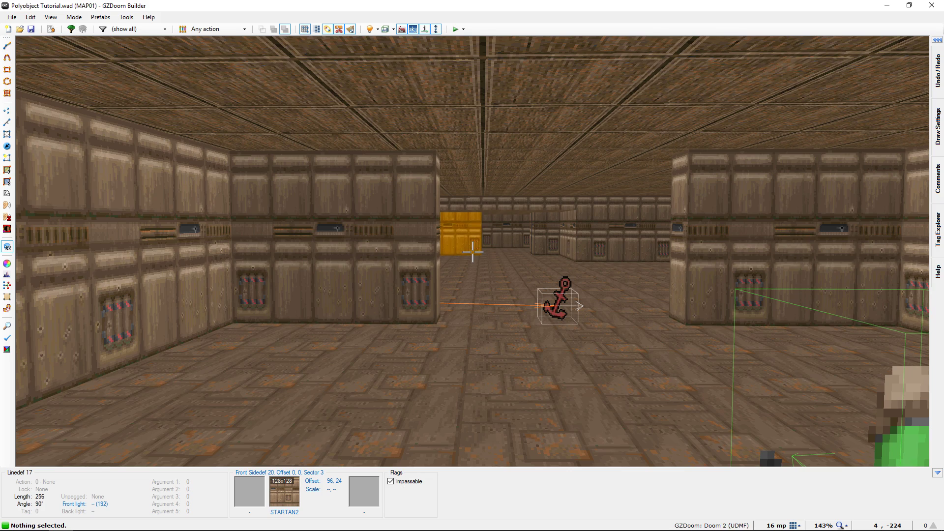
In Linedefs Mode, draw a 64 by 16 rectangular sector in the start room, southwest of the doorway
key("q")
key("l")
scroll(394, 258, "up", 5)
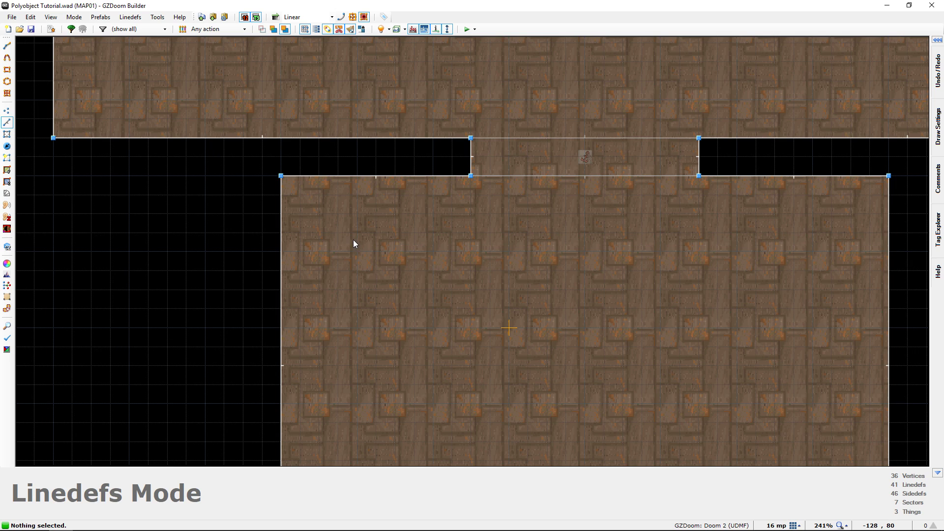
key("d")
left_click(358, 233)
left_click(358, 251)
left_click(433, 252)
left_click(433, 234)
left_click(361, 235)
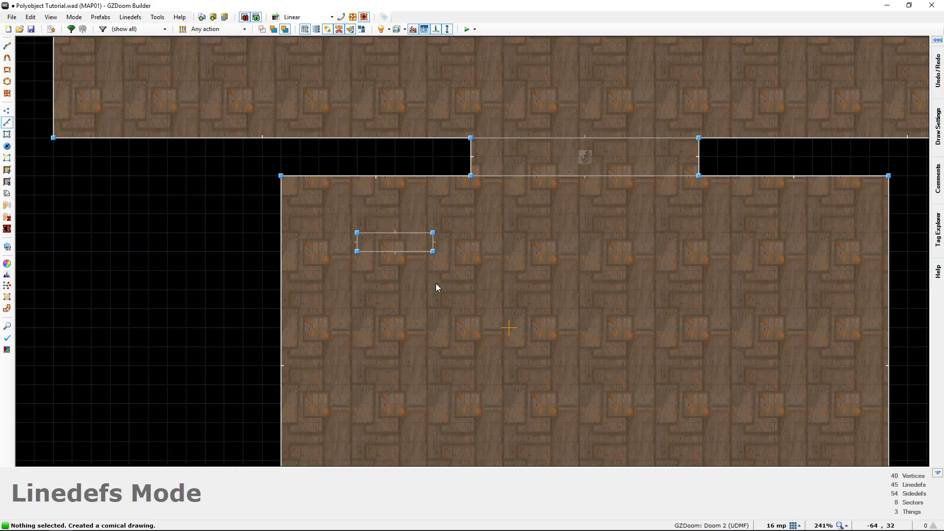
Raise the new rectangle's floor to 64 in visual mode and apply the STARTAN2 texture to its missing sides
key("w")
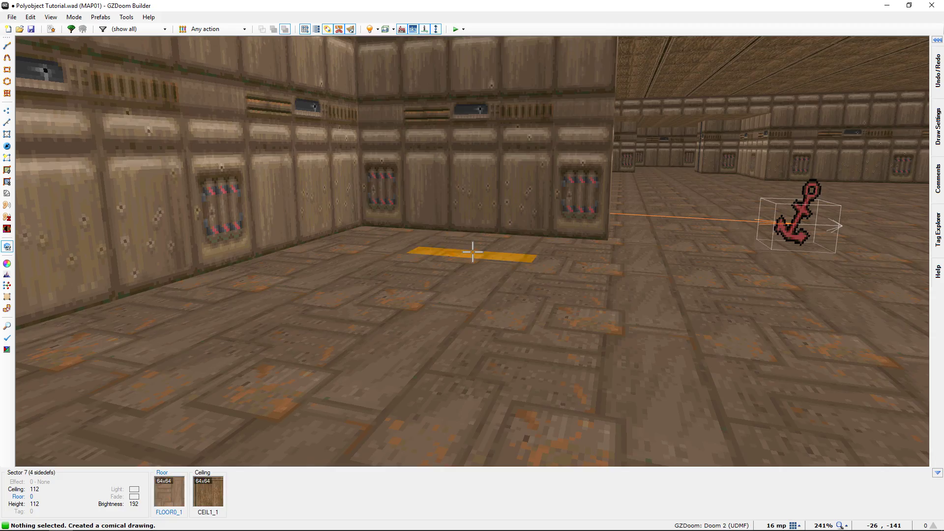
left_click(472, 252)
scroll(472, 252, "up", 2)
left_click(472, 251)
scroll(472, 252, "up", 6)
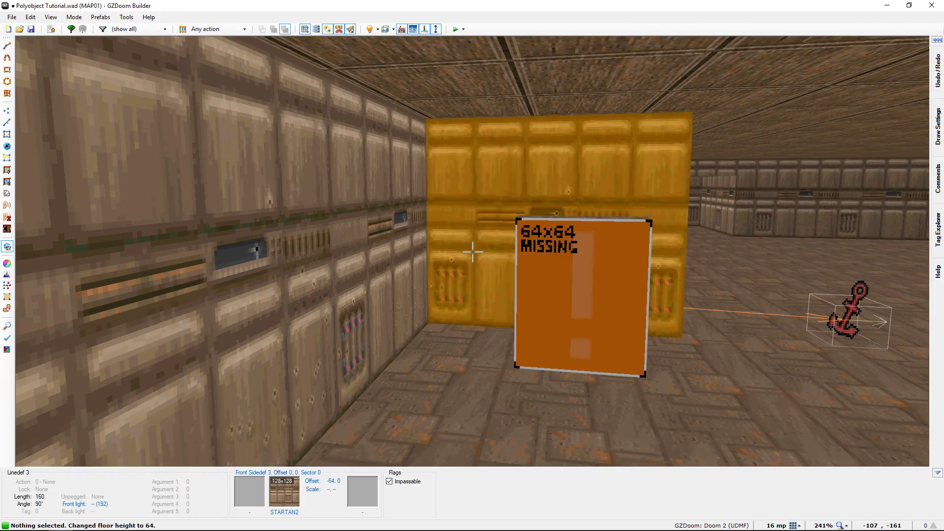
left_click(471, 252, "ctrl+shift")
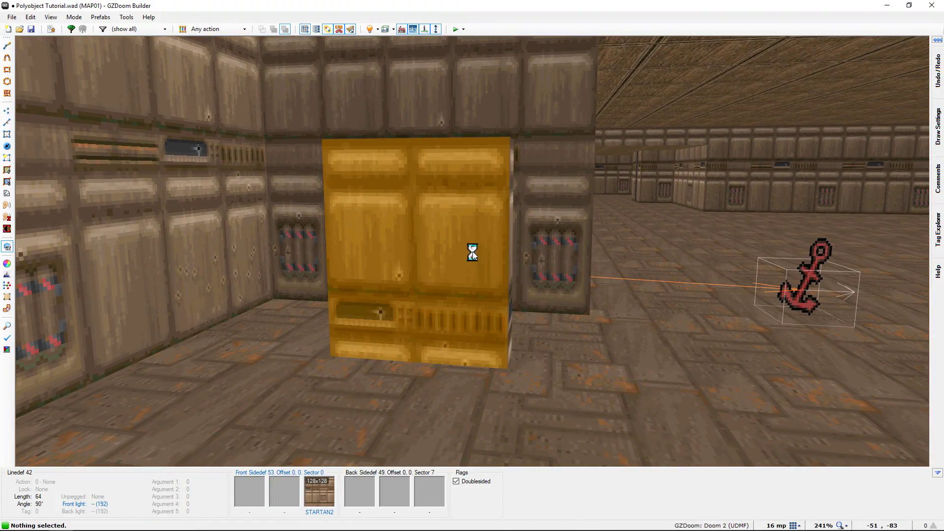
Give the raised block's front face the SW1STRTN switch texture and shift its texture offsets to 0, 53
right_click(472, 251)
left_click(724, 230)
scroll(629, 218, "down", 5)
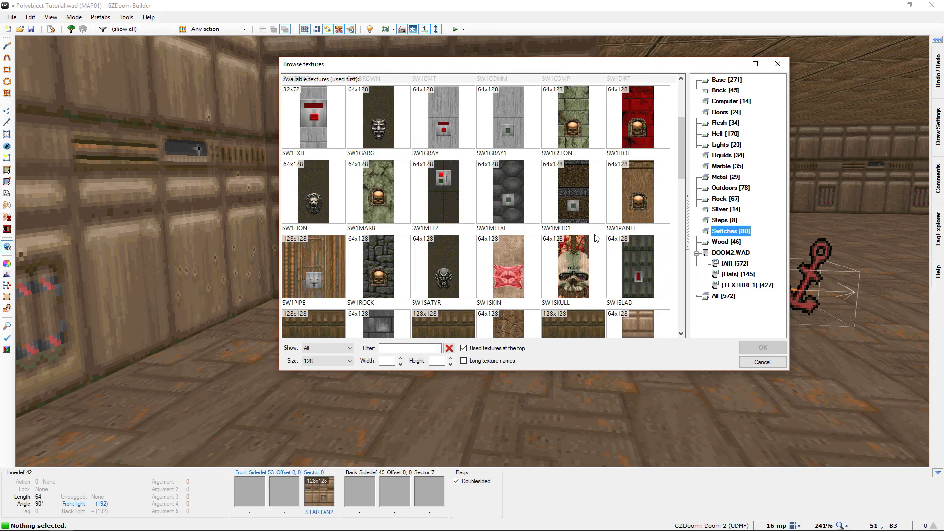
left_click(629, 219)
double_click(629, 219)
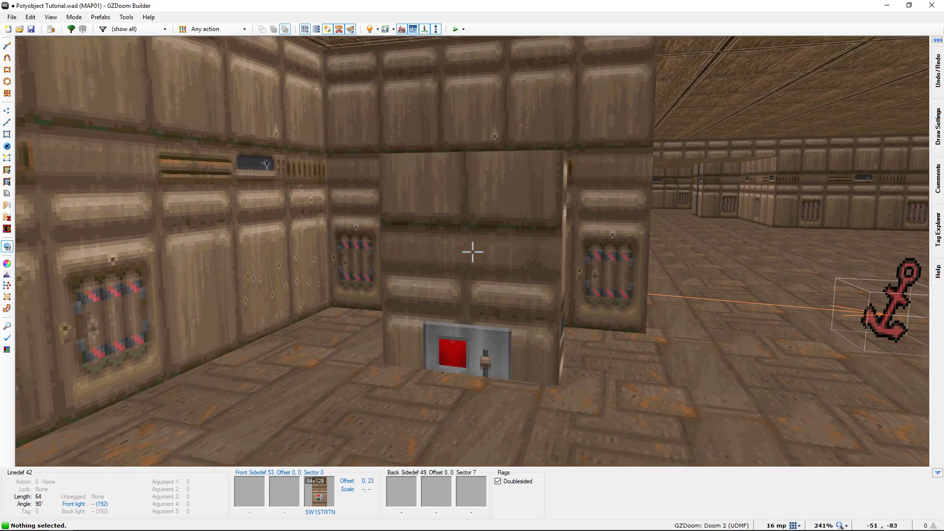
left_click_drag(472, 251, 473, 252)
key("s")
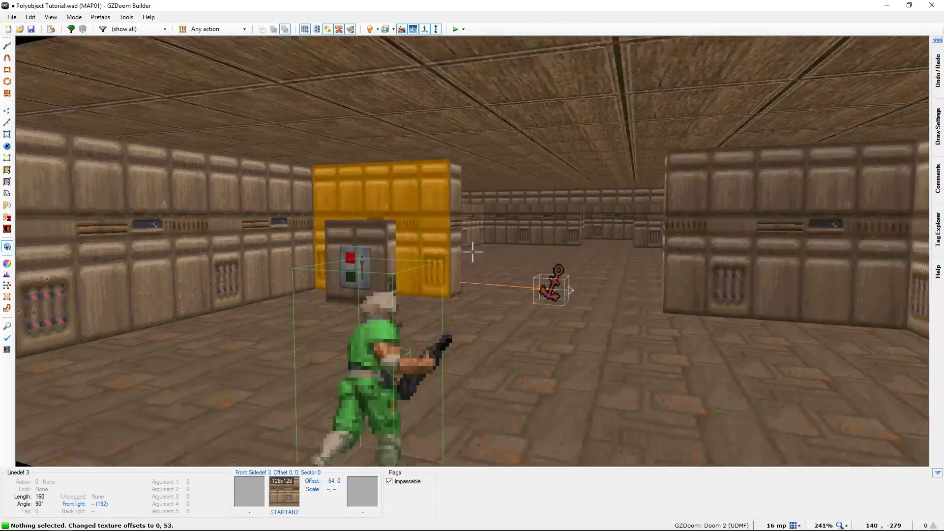
key("w")
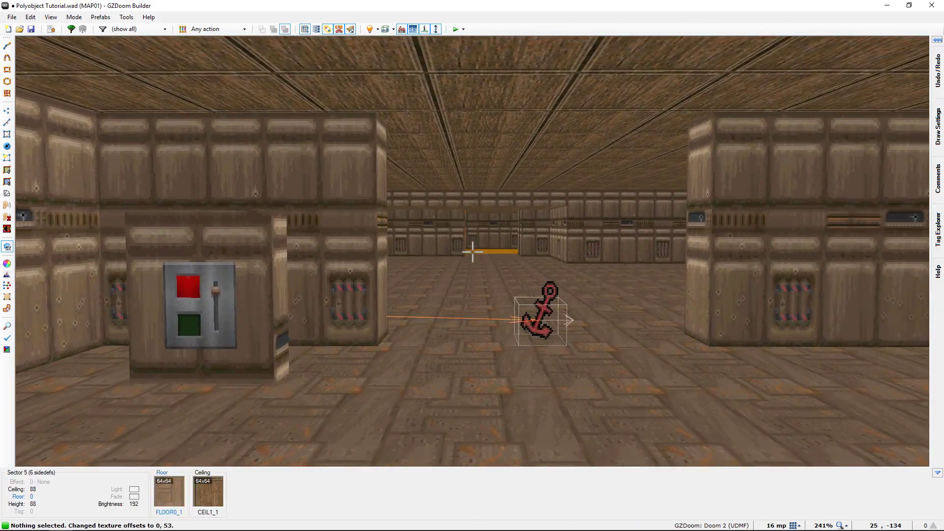
Assign the Polyobject Rotate Right action to the south linedef of the switch block
key("q")
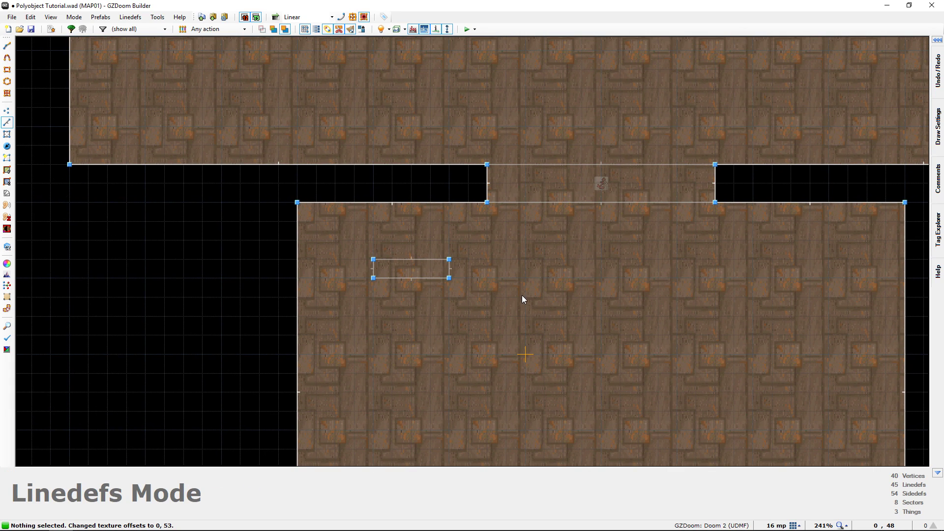
double_click(411, 278)
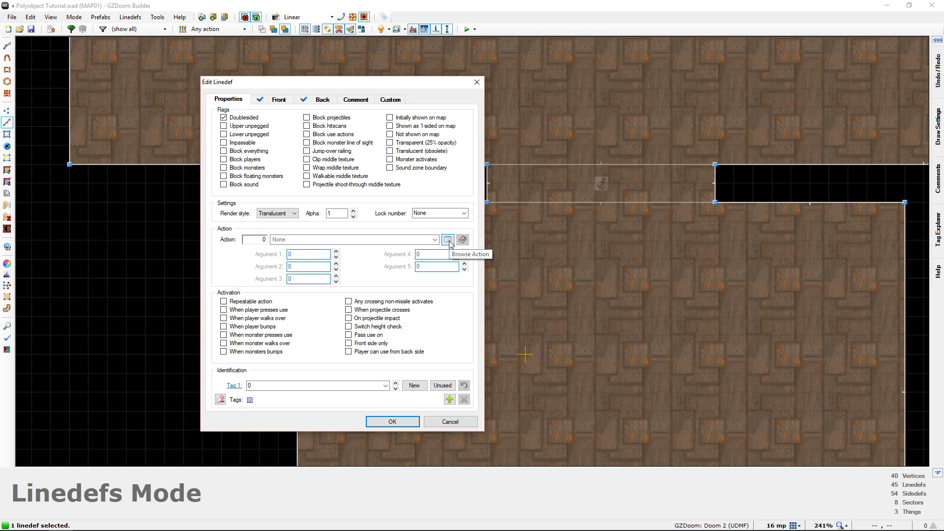
left_click(447, 240)
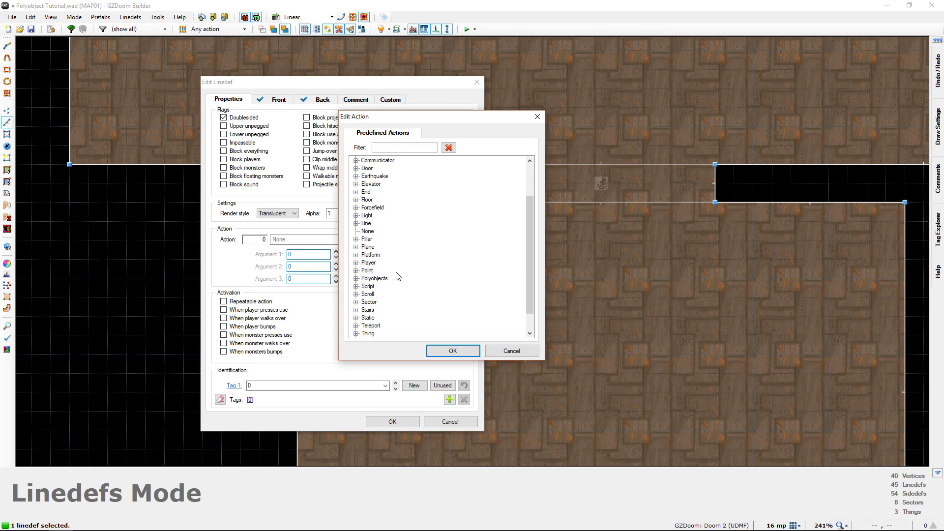
left_click(356, 279)
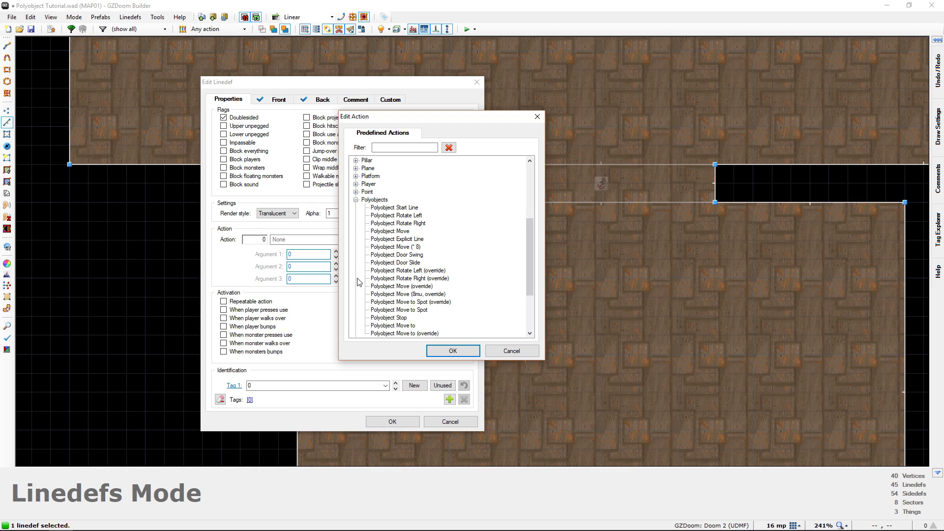
scroll(375, 280, "down", 1)
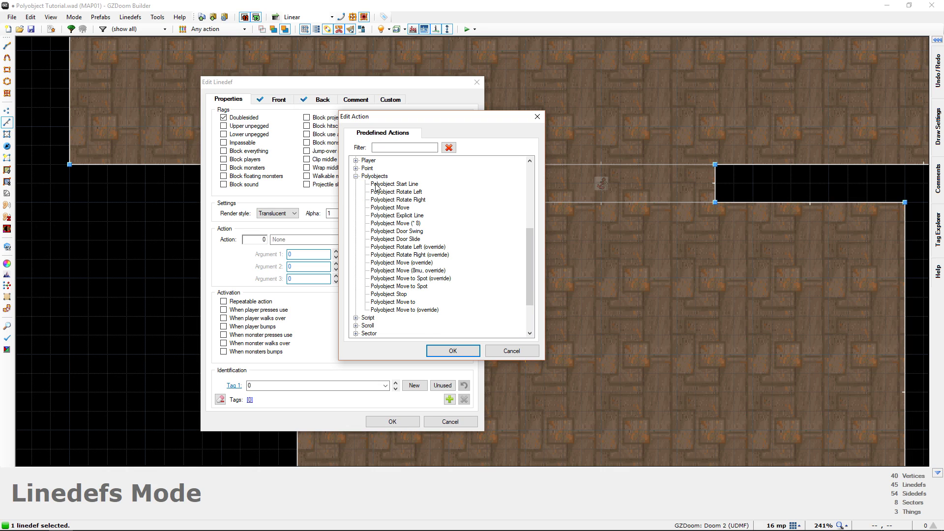
left_click(406, 193)
left_click(403, 208)
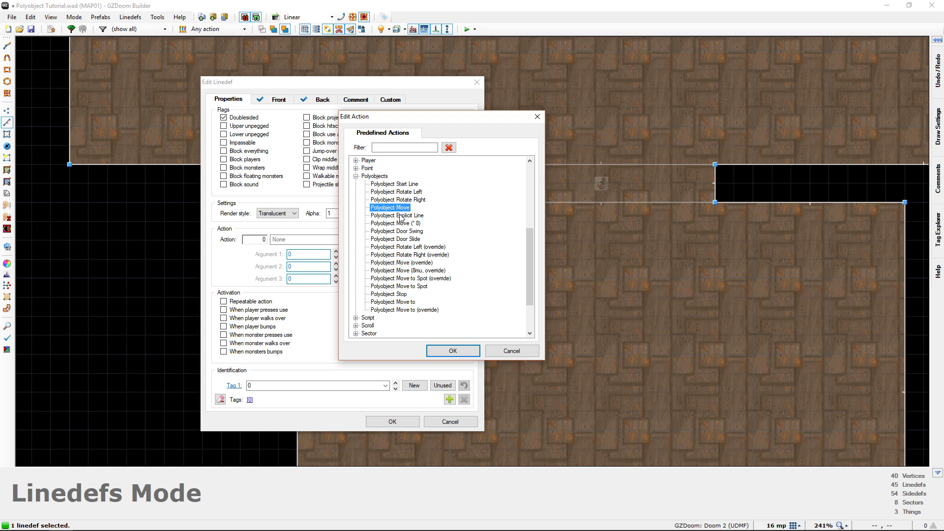
left_click(408, 239)
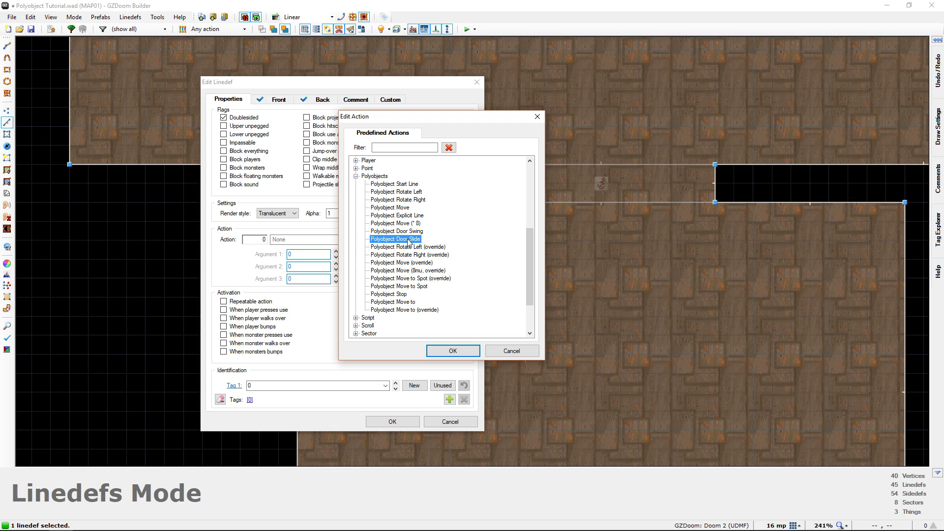
left_click(402, 294)
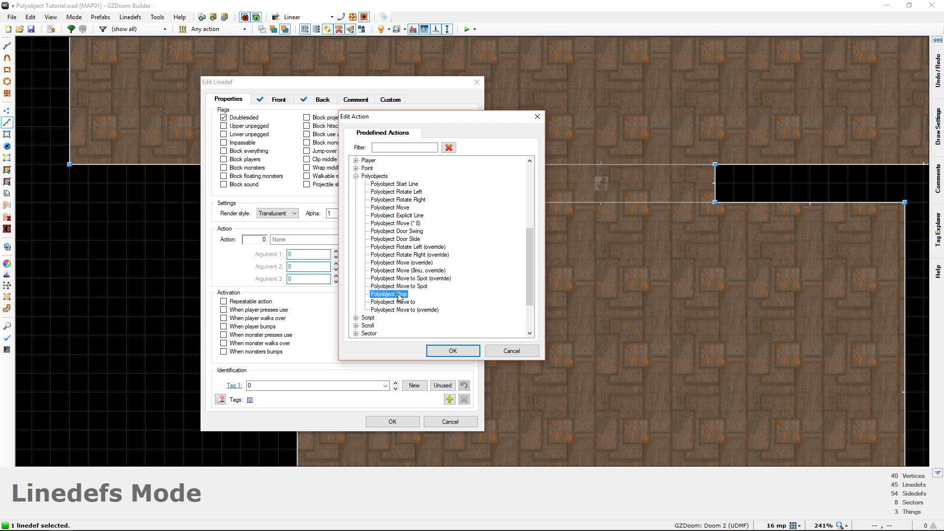
left_click(412, 200)
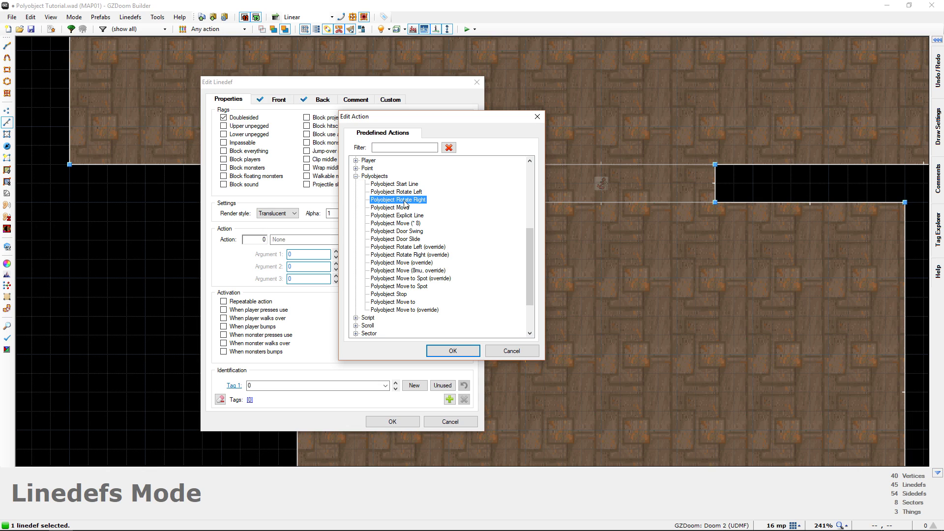
left_click(457, 352)
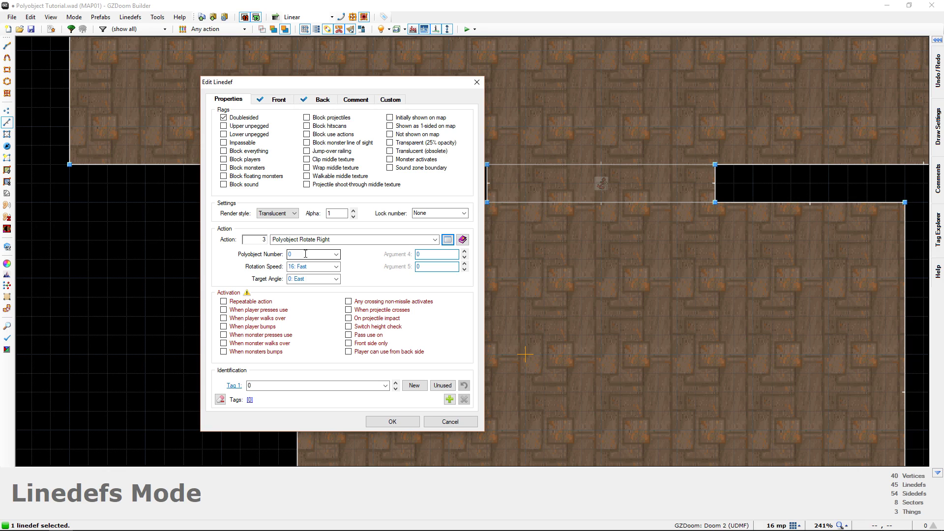
Set the switch linedef's rotation speed to 4: Normal and its target angle to 128: West
left_click(337, 267)
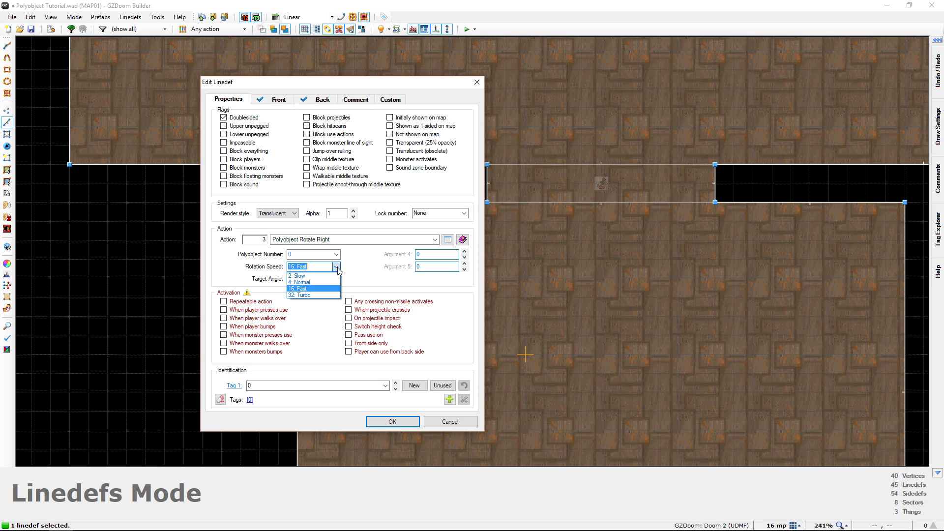
left_click(315, 283)
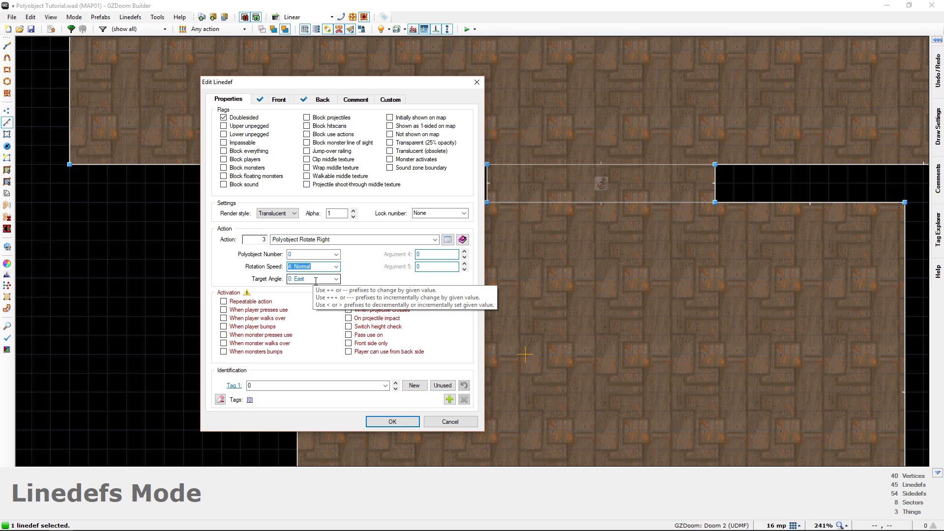
left_click(309, 278)
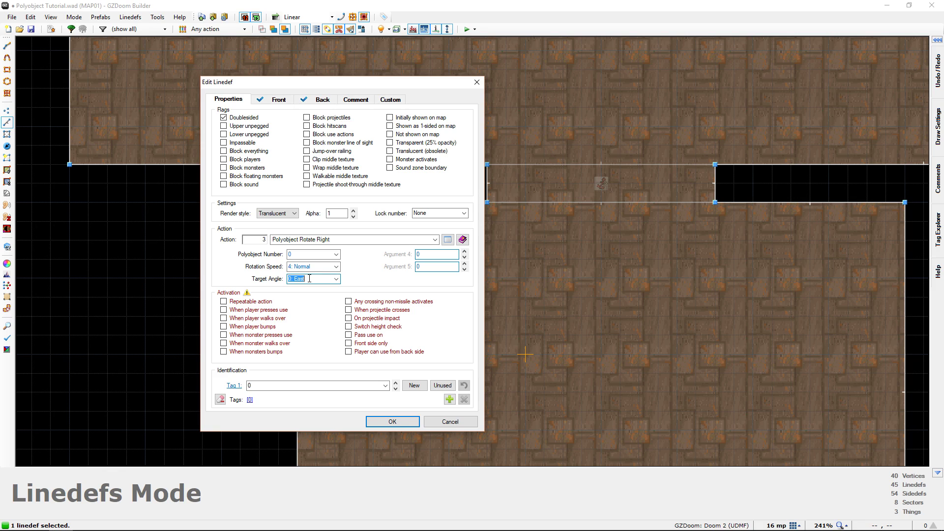
left_click(336, 279)
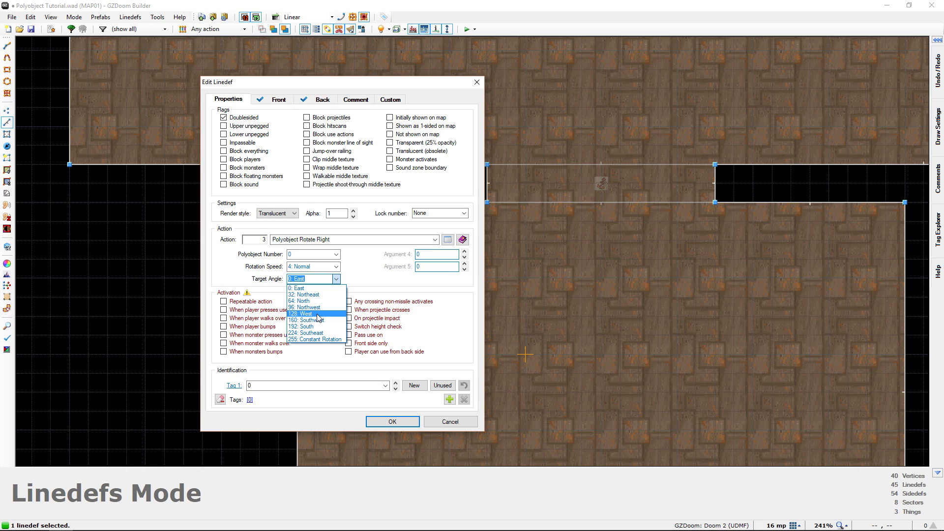
left_click(318, 315)
left_click(337, 279)
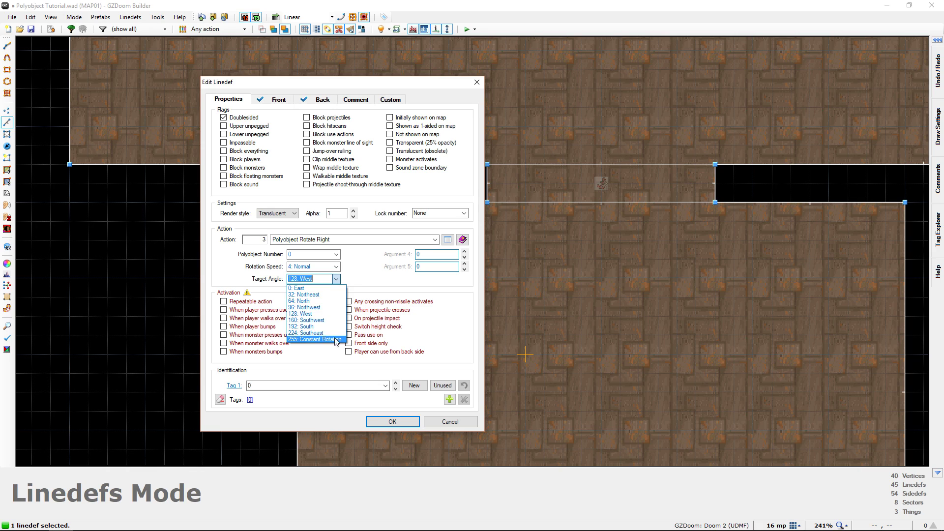
left_click(317, 315)
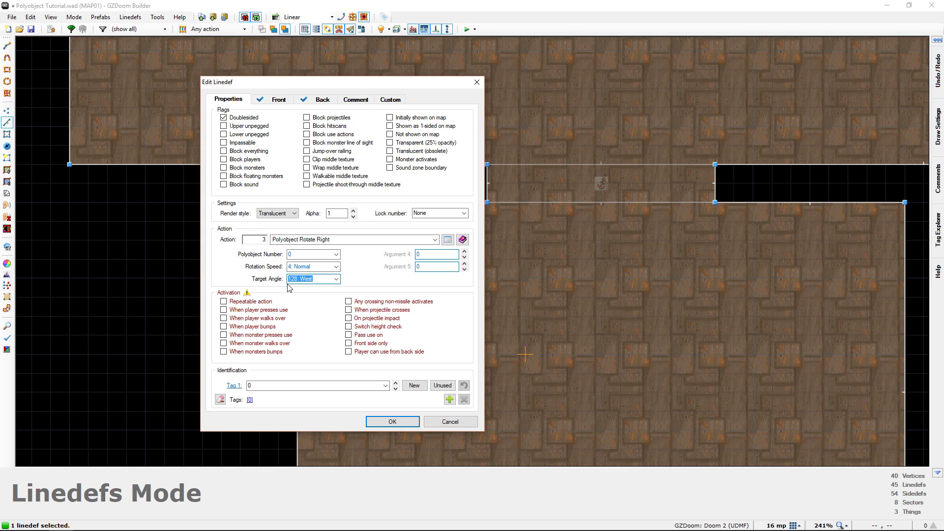
left_click(315, 279)
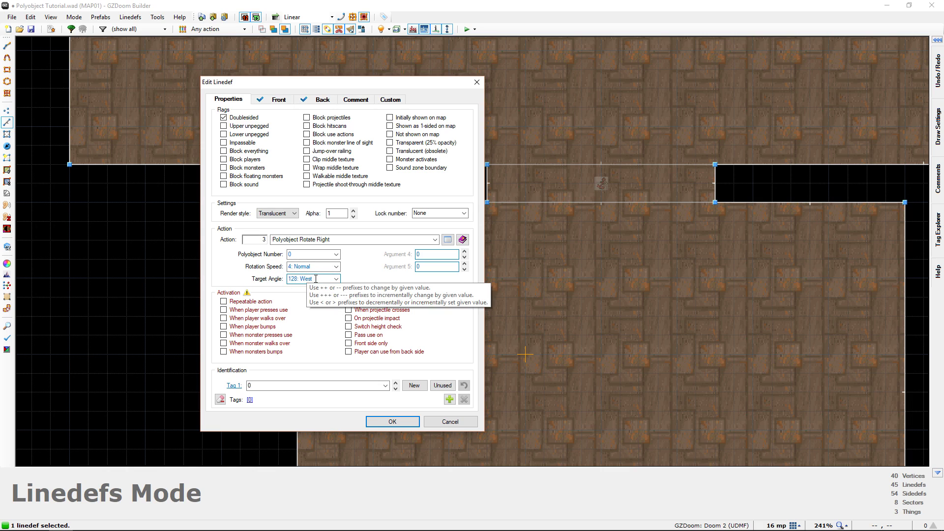
double_click(301, 279)
left_click(301, 279)
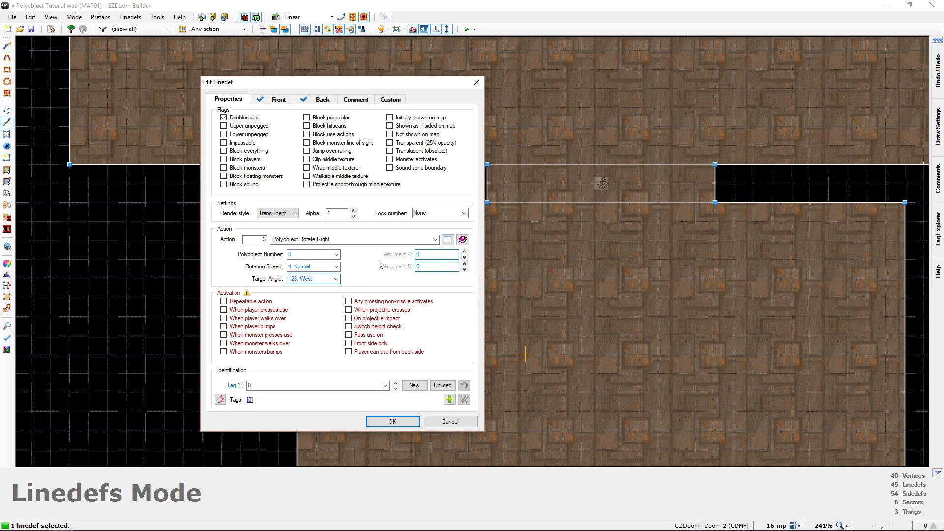
Make the switch linedef's action repeatable and activated when the player presses use, and apply the linedef properties
left_click_drag(344, 82, 627, 75)
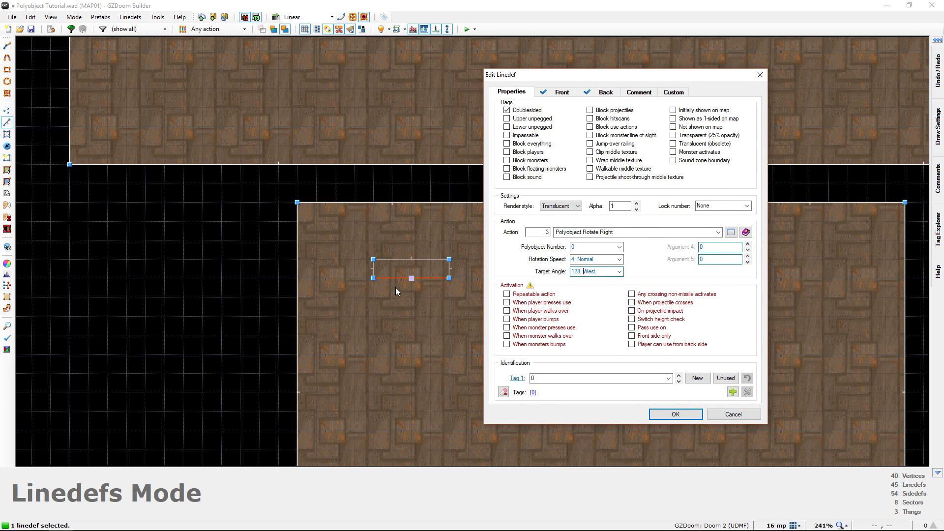
left_click(545, 304)
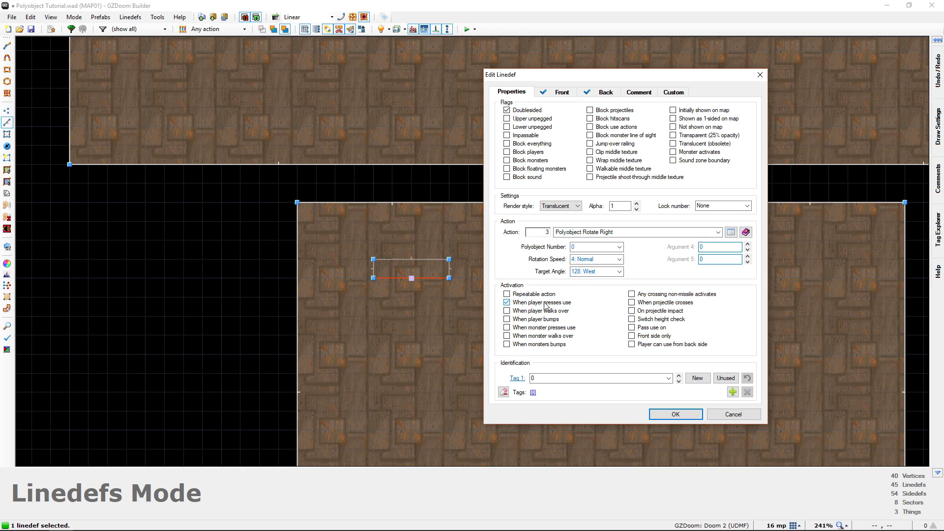
left_click(518, 295)
left_click(676, 413)
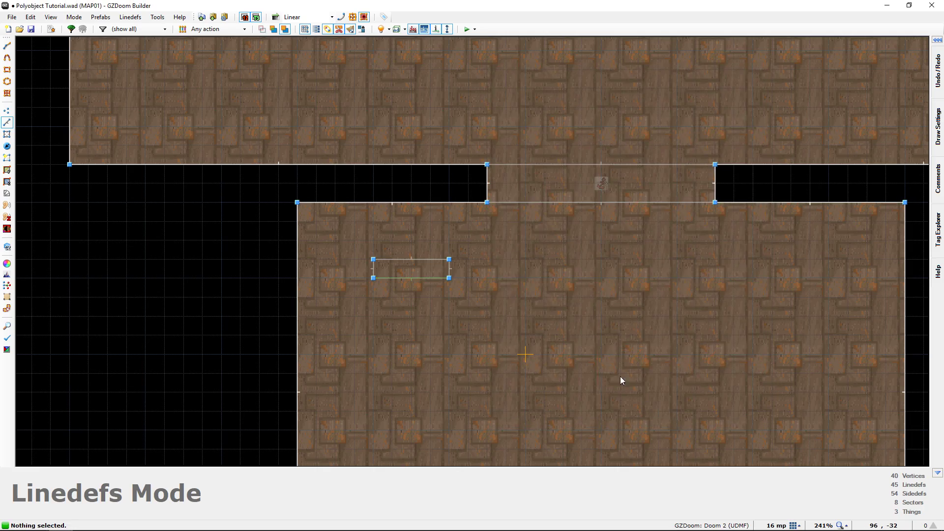
Inspect the switch face in visual mode and review its linedef action and activation settings
key("w")
key("s")
key("w")
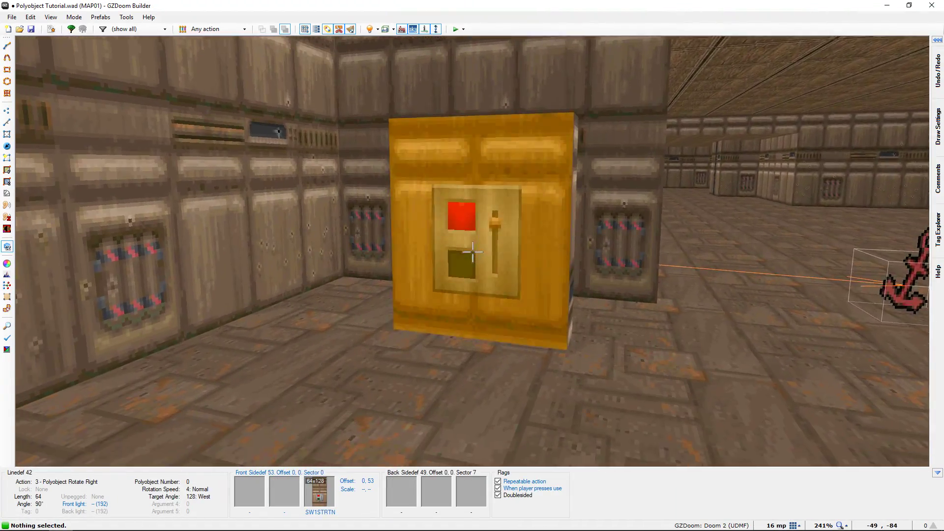
key("s")
key("w")
right_click(472, 251)
left_click_drag(639, 74, 415, 60)
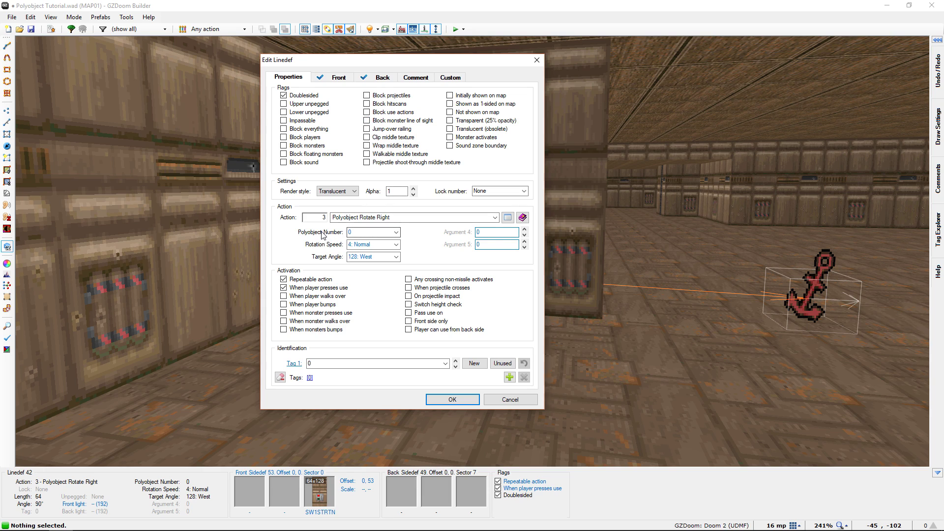
left_click(452, 399)
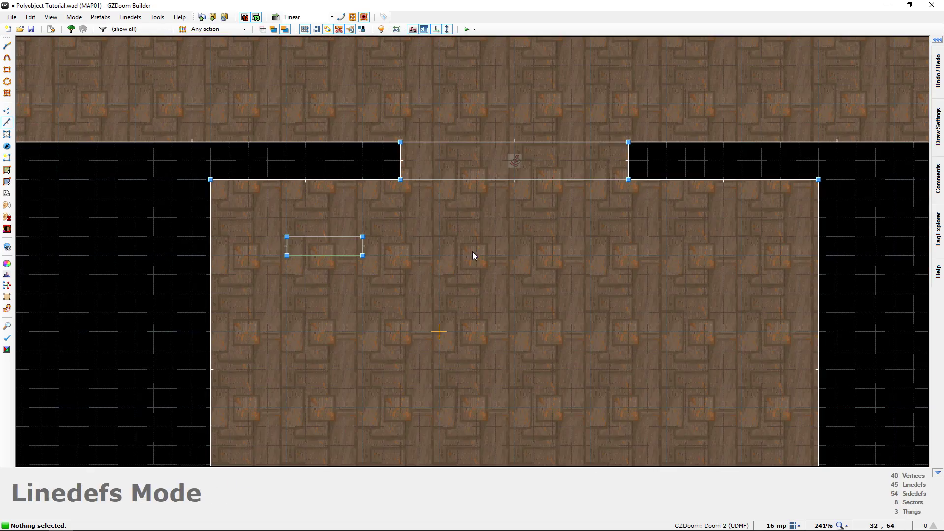
View the polyobject door in visual mode, and recheck the switch linedef's properties in Linedefs Mode
key("q")
key("e")
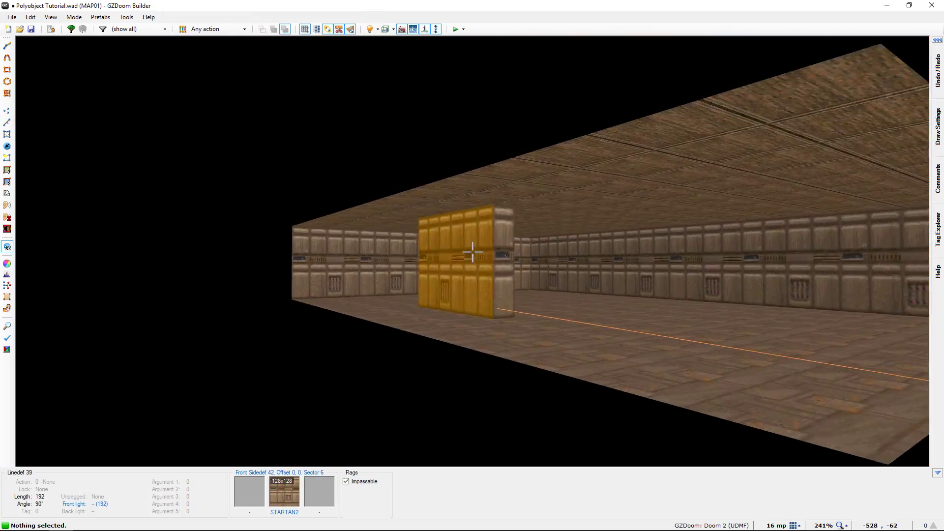
key("q")
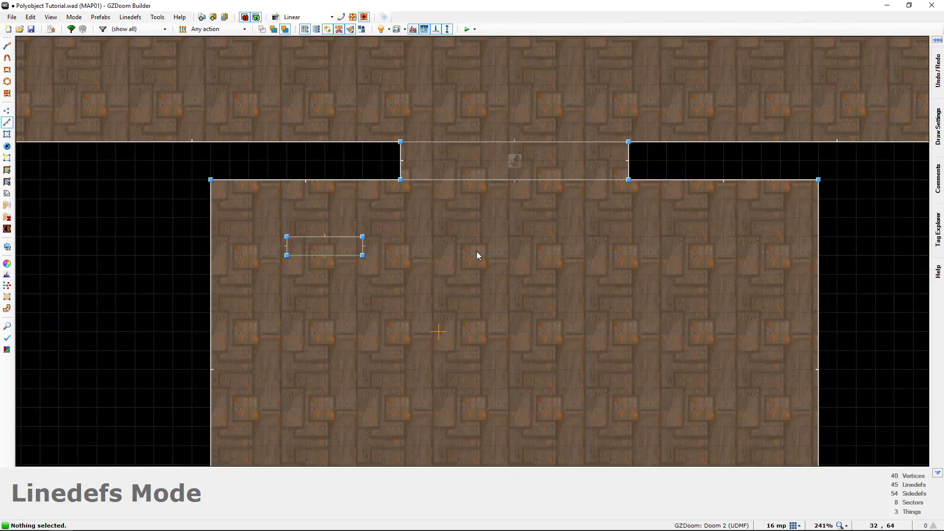
right_click(346, 255)
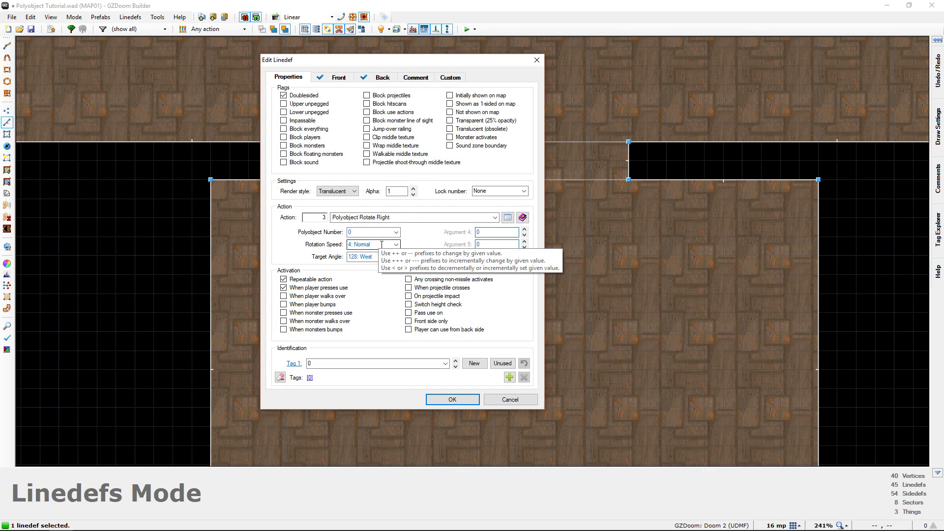
left_click(452, 399)
Test the map in game, using the switch to rotate the door and walking around the doorway
scroll(442, 275, "down", 1)
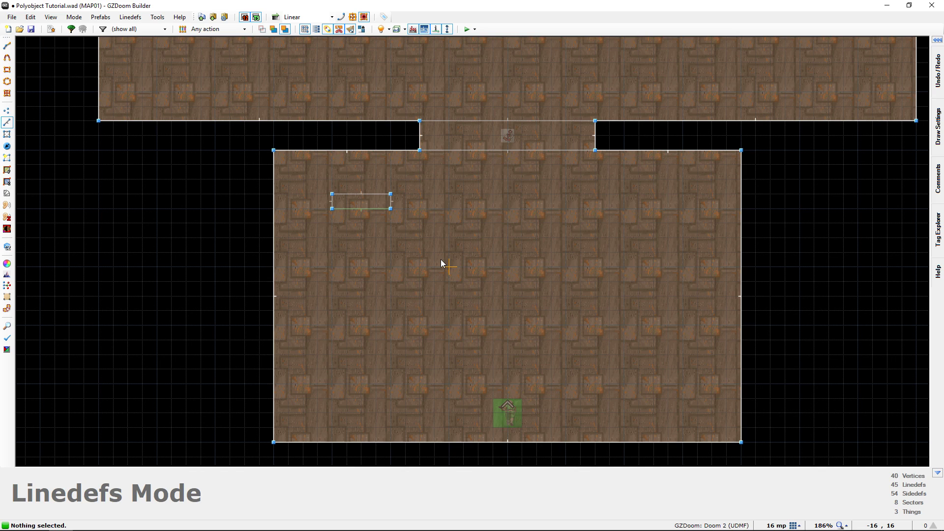
left_click(466, 29)
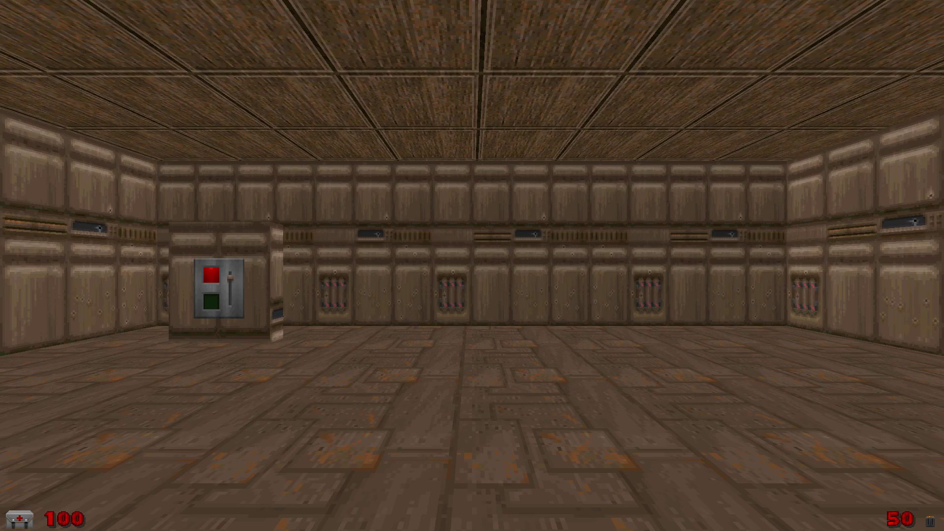
key("w")
key("e")
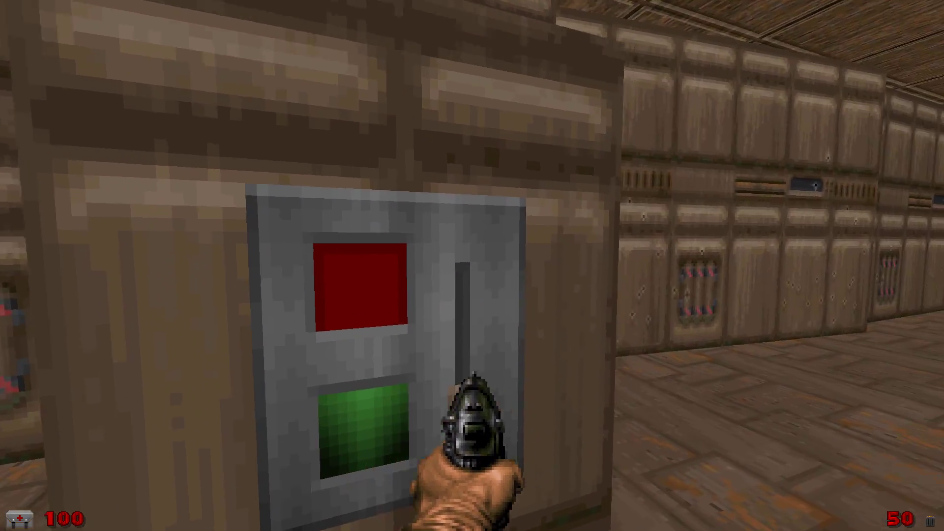
key("w")
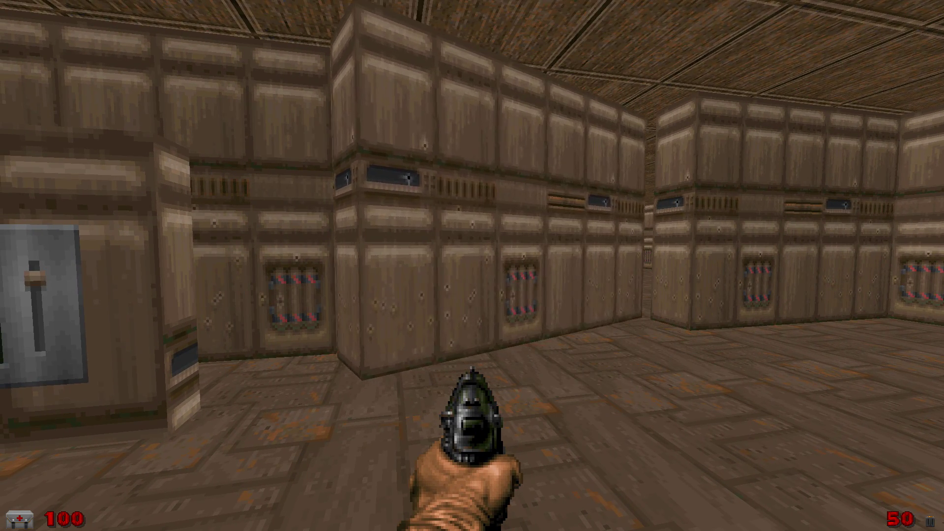
key("w")
key("e")
key("s")
key("w")
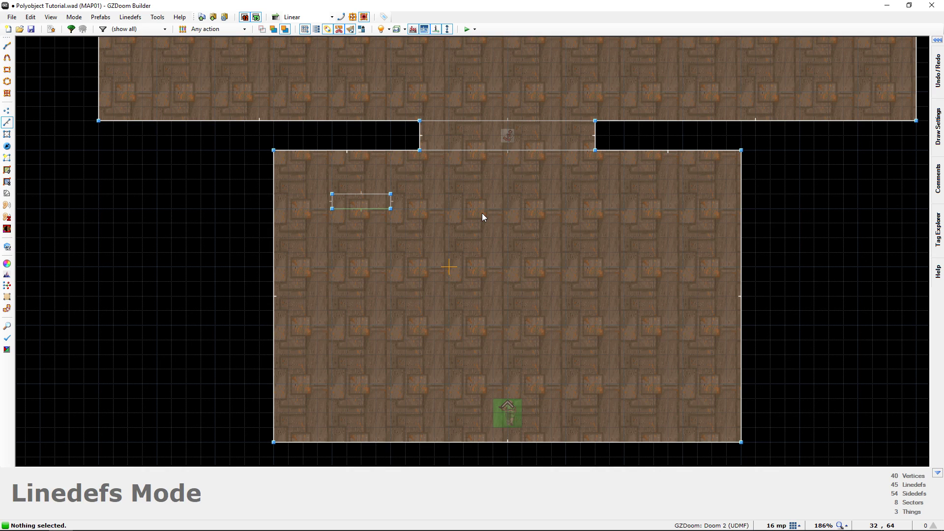
Set the rotation speed of the switch block's south linedef to 16: Fast
middle_click_drag(482, 213, 462, 333)
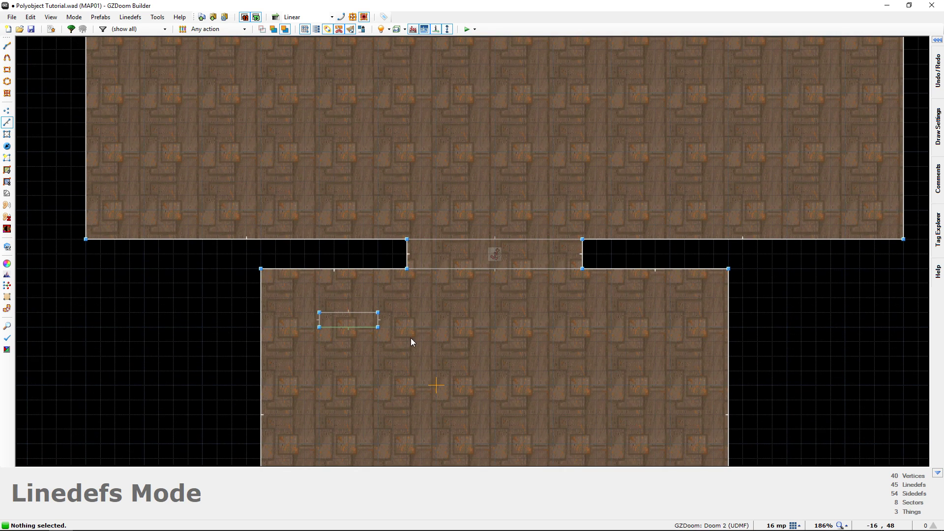
right_click(352, 326)
left_click(396, 244)
left_click(376, 266)
left_click(447, 399)
Run the map again and use the switch to check the door's rotation at the new speed
middle_click_drag(436, 351, 423, 193)
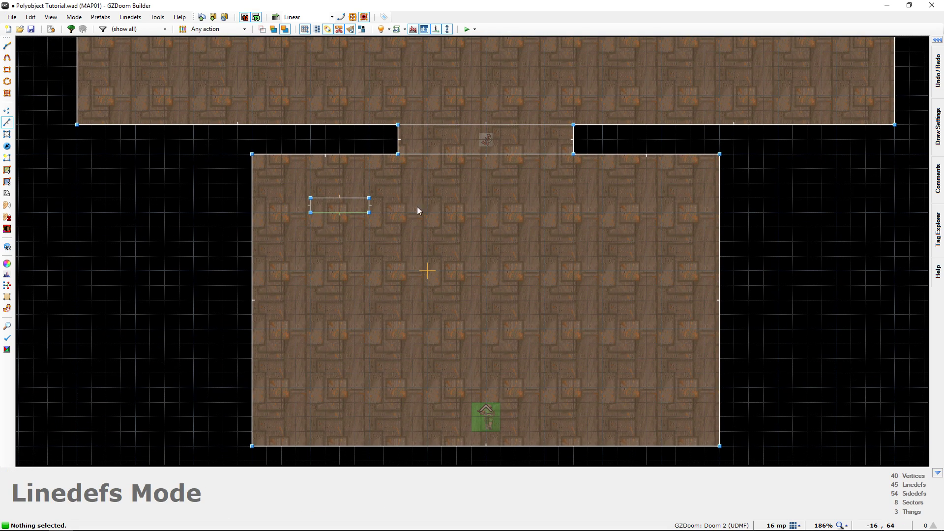
left_click(467, 32)
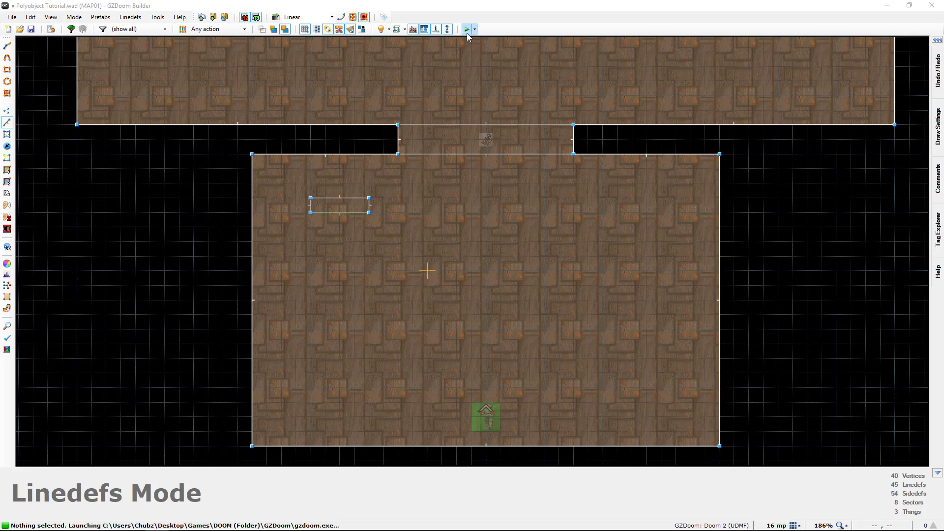
key("w")
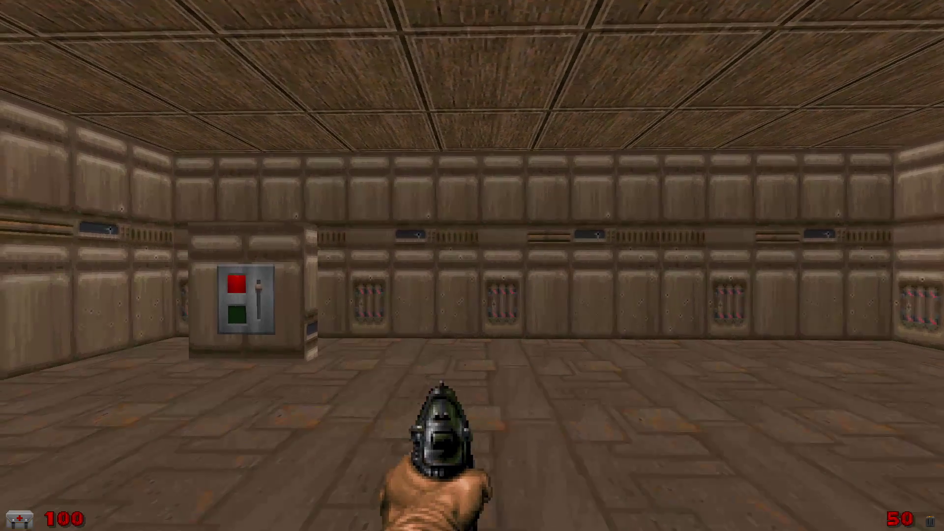
key("e")
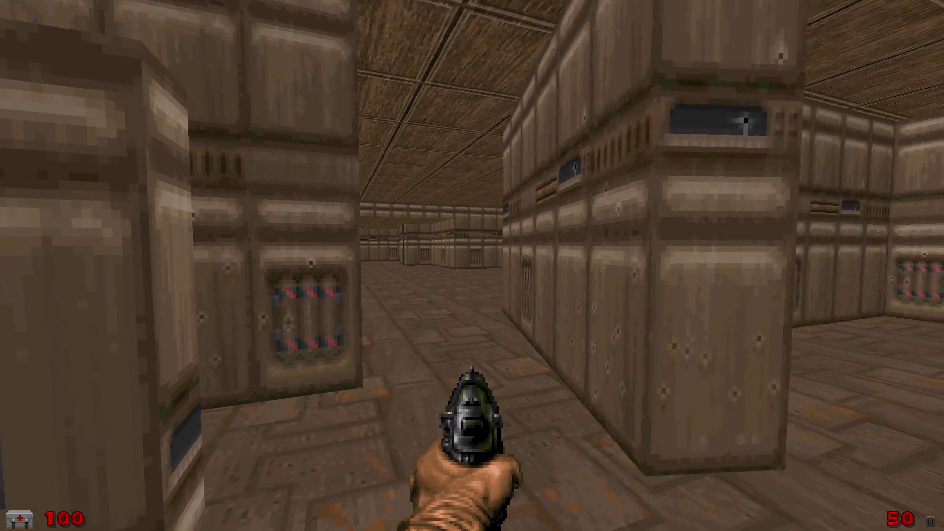
key("e")
key("w")
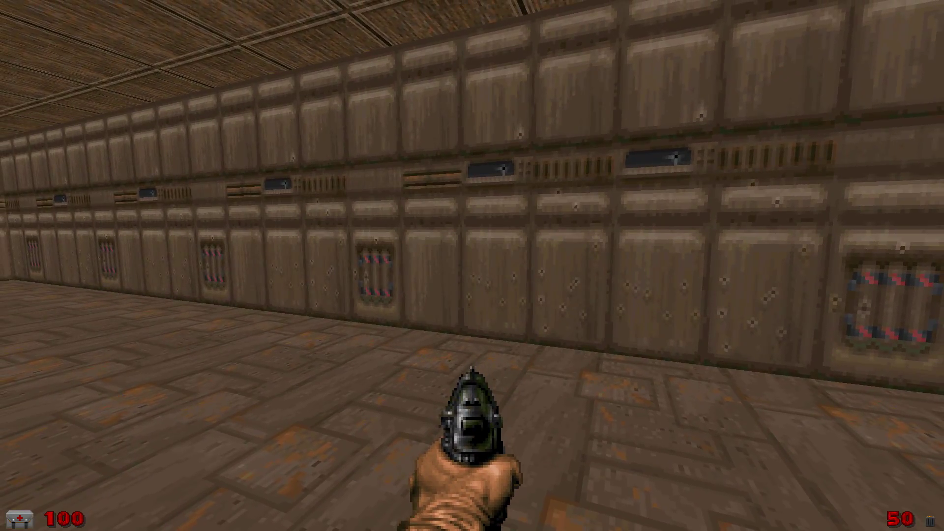
key("w")
key("ctrl")
key("w")
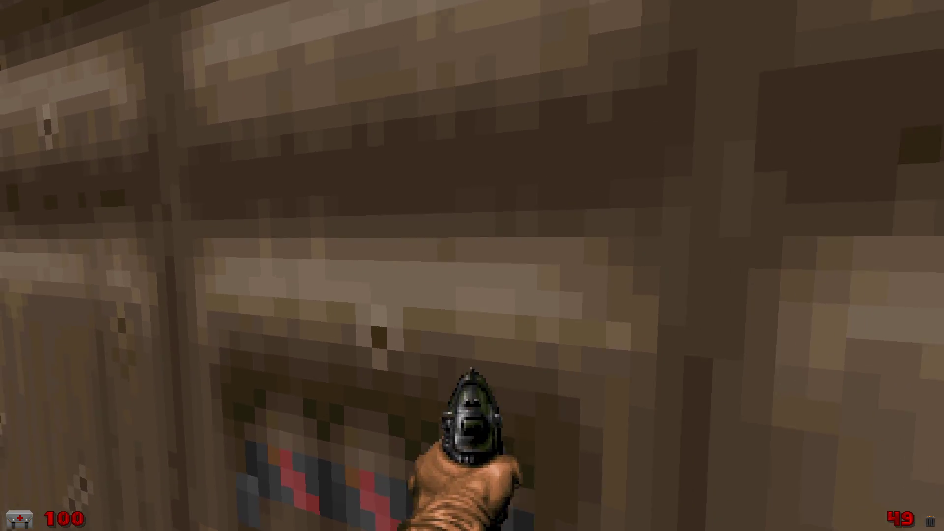
key("s")
key("s")
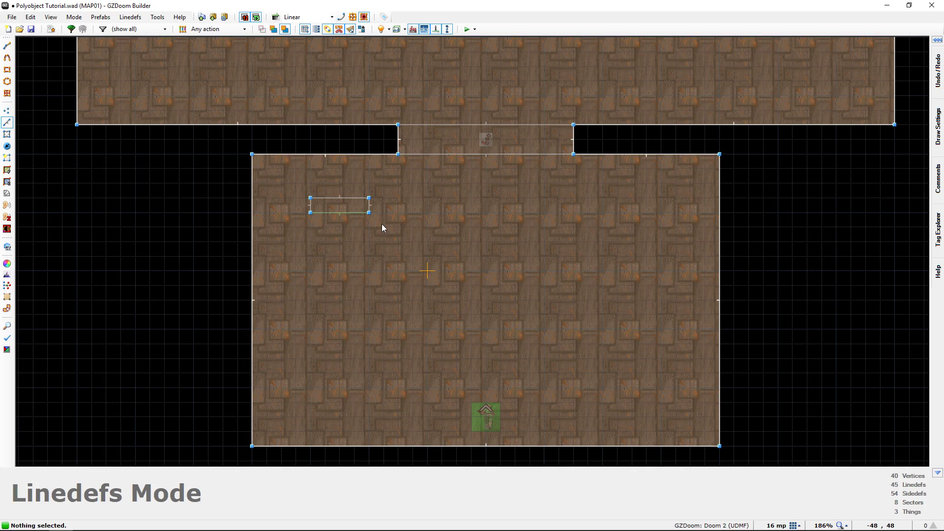
Examine the rooms north of the doorway on the map, and view the door polyobject and its anchor in visual mode
scroll(380, 226, "down", 1)
middle_click_drag(384, 251, 420, 353)
scroll(437, 344, "down", 1)
middle_click_drag(450, 267, 406, 358)
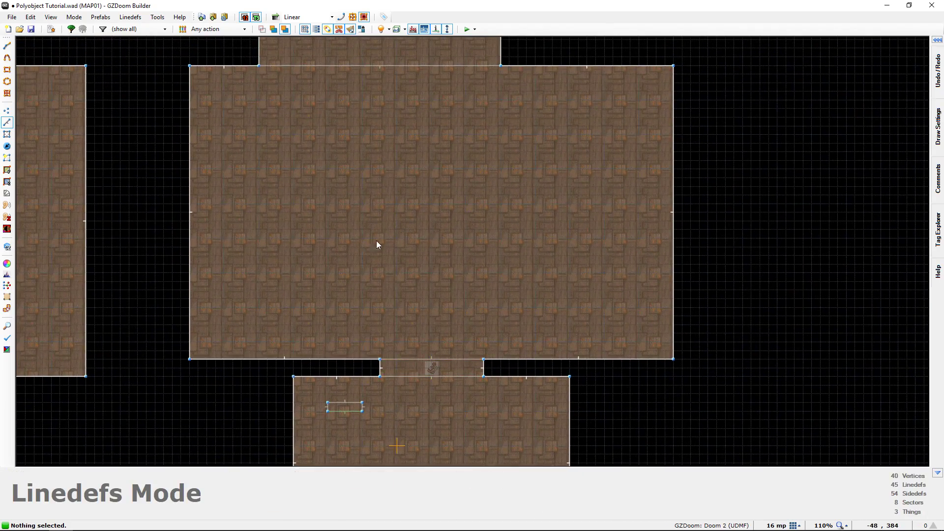
scroll(372, 245, "down", 2)
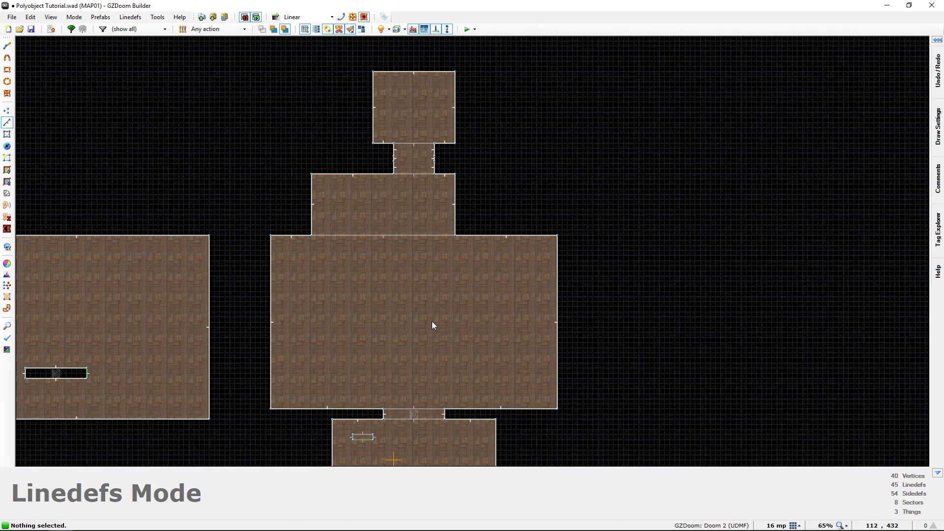
middle_click_drag(423, 319, 404, 408)
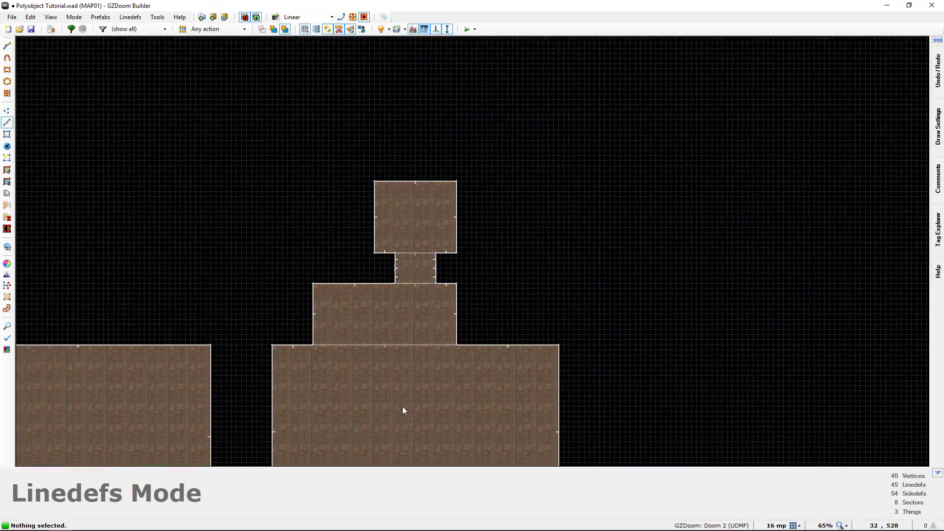
key("q")
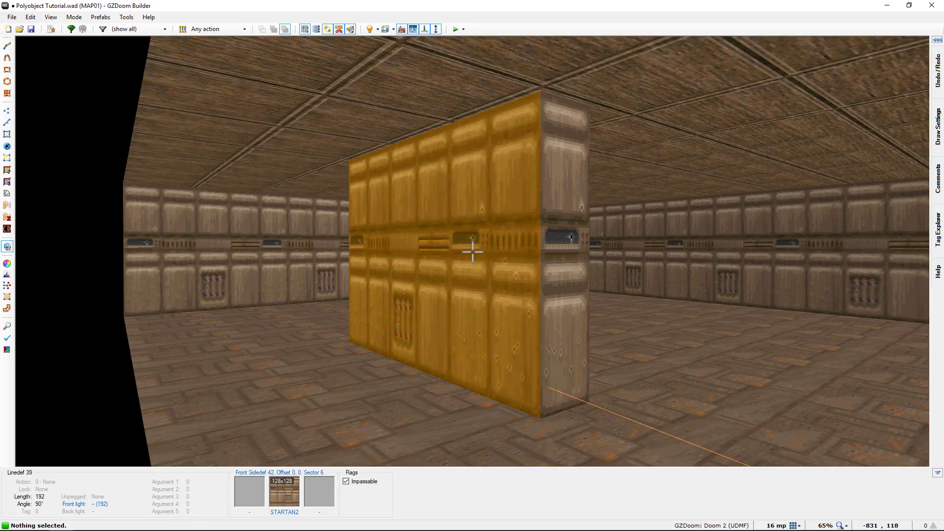
key("d")
key("e")
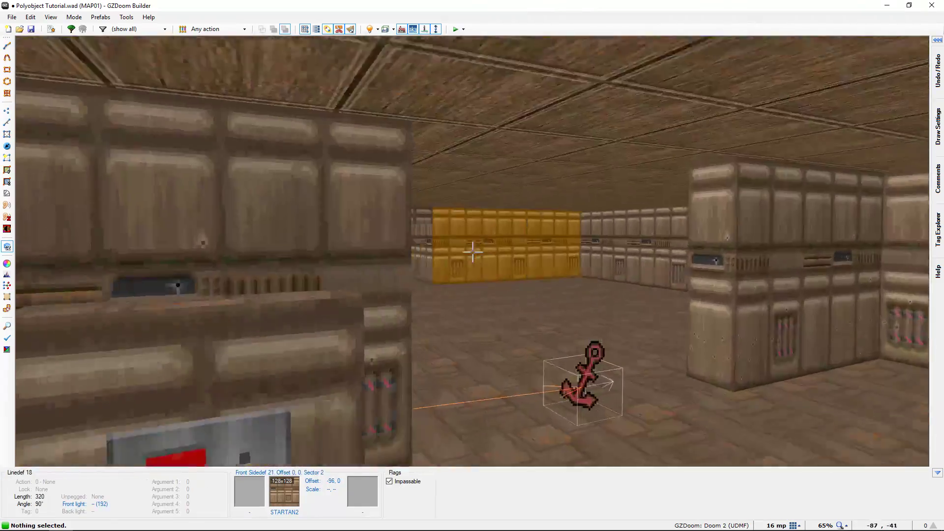
Examine the doorway between the two northern rooms in visual mode with gravity turned on, viewing it from both nearby and farther back
key("f")
key("e")
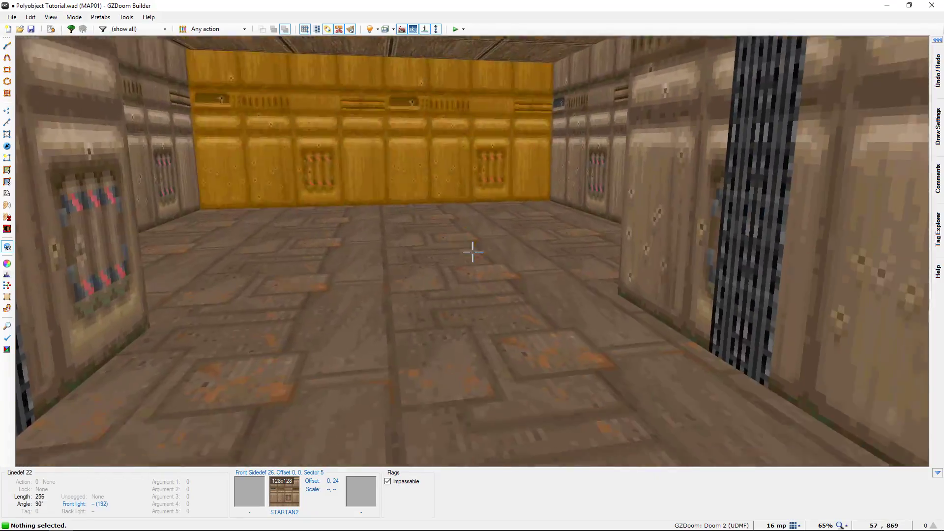
key("e")
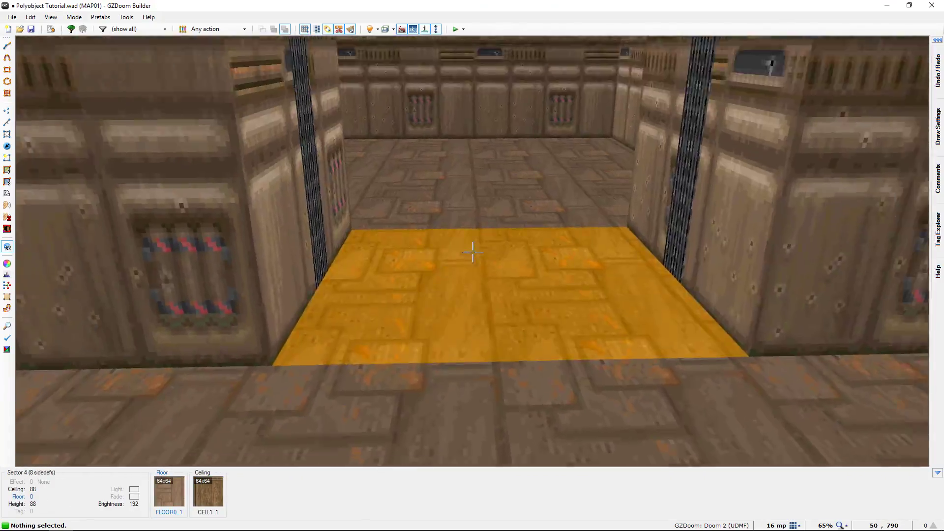
key("g")
key("e")
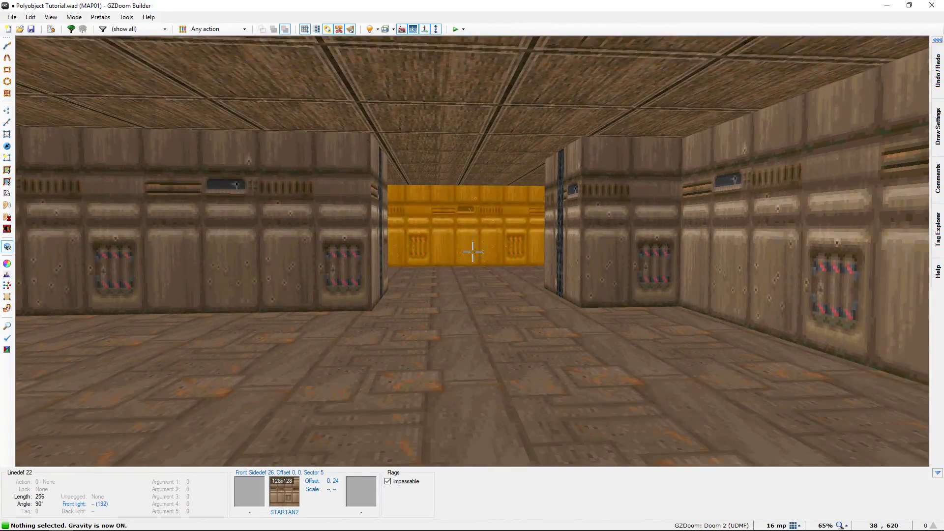
key("e")
key("d")
key("f")
key("s")
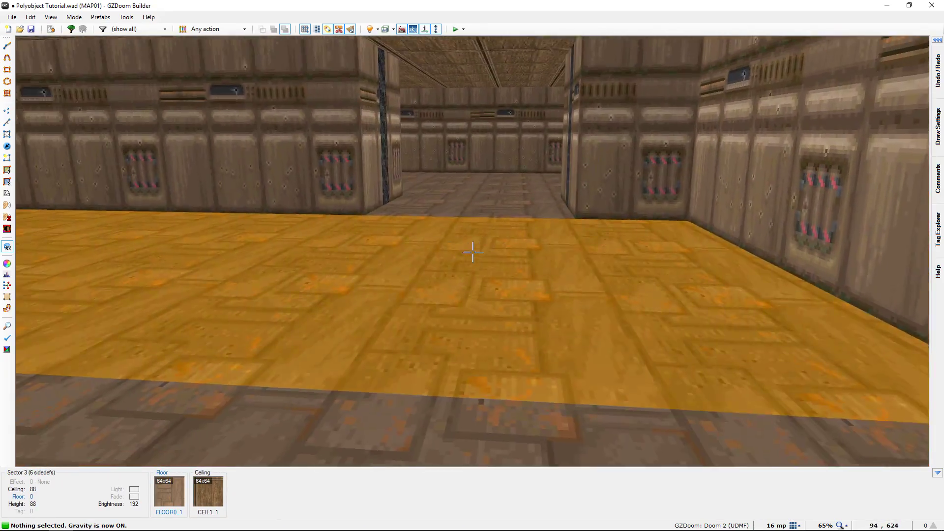
key("d")
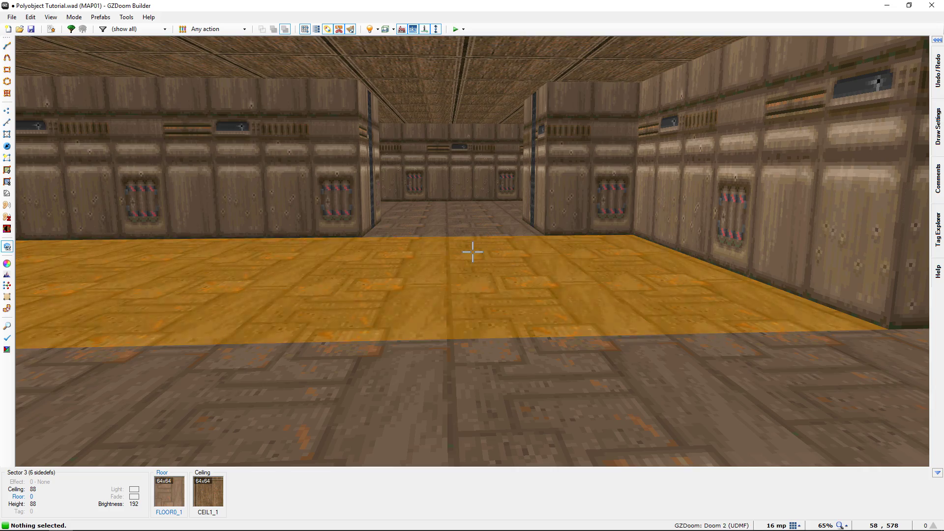
key("d")
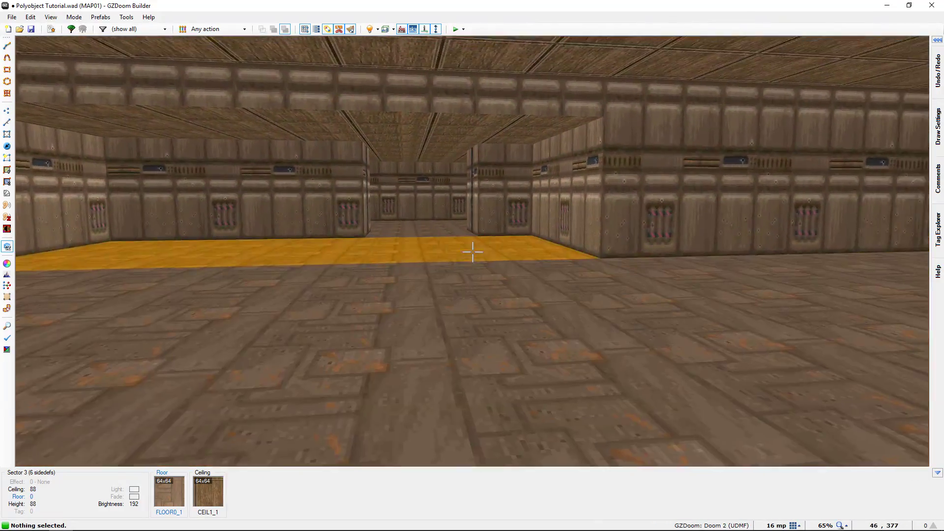
key("w")
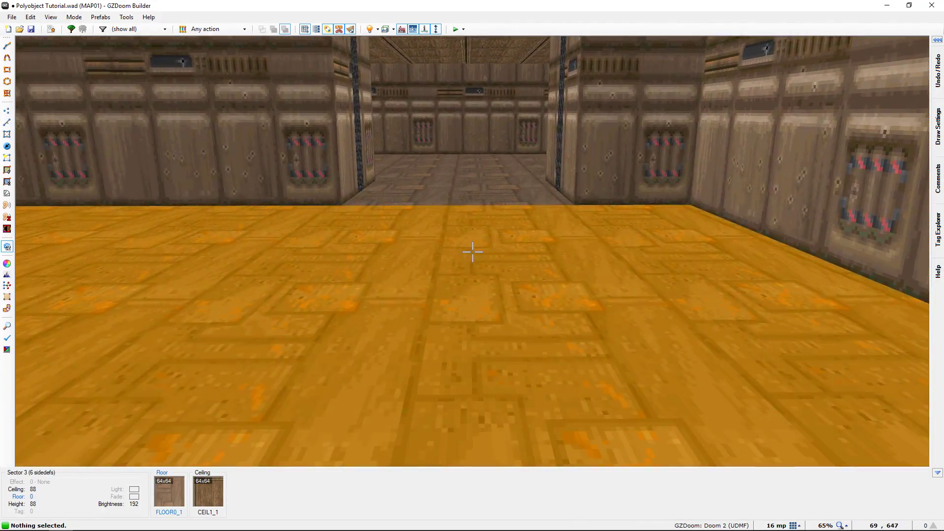
key("d")
key("e")
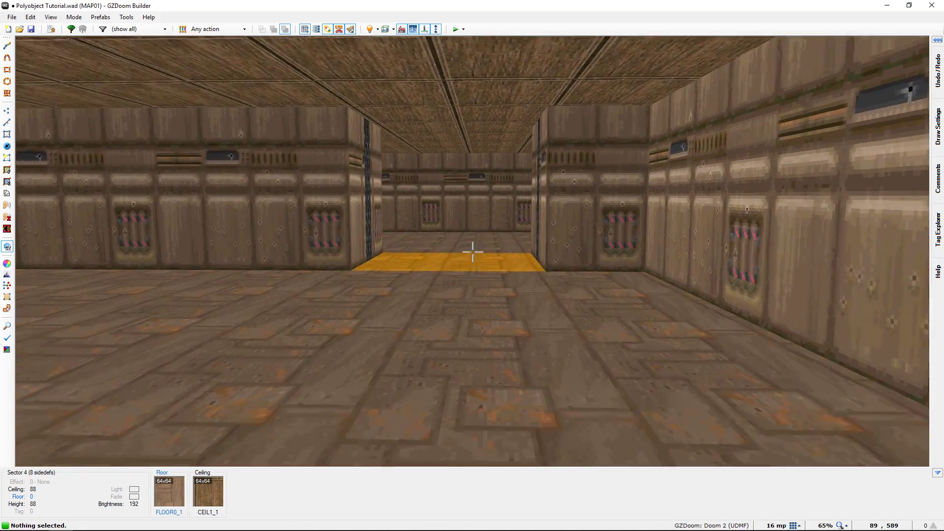
key("w")
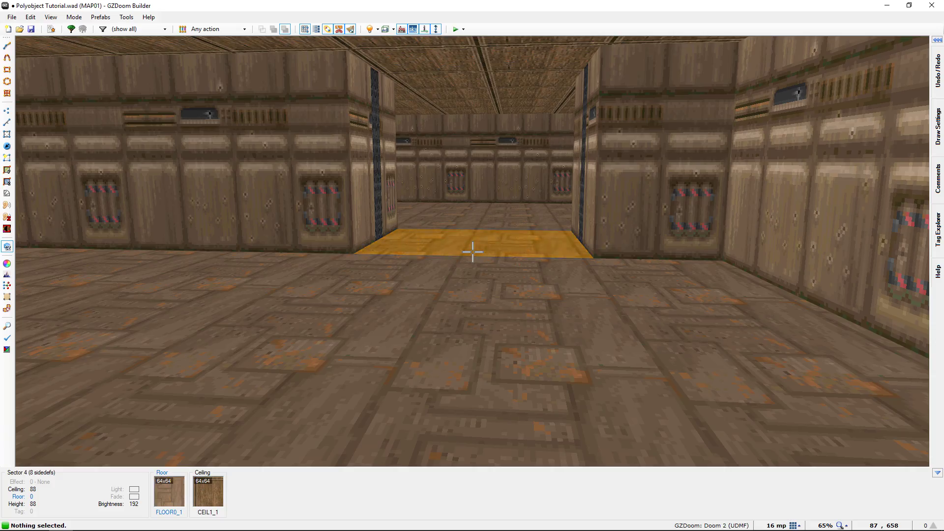
Try out a 128-unit-wide rectangle in the room just south of the northern corridor and delete its four linedefs
key("q")
scroll(473, 252, "down", 3)
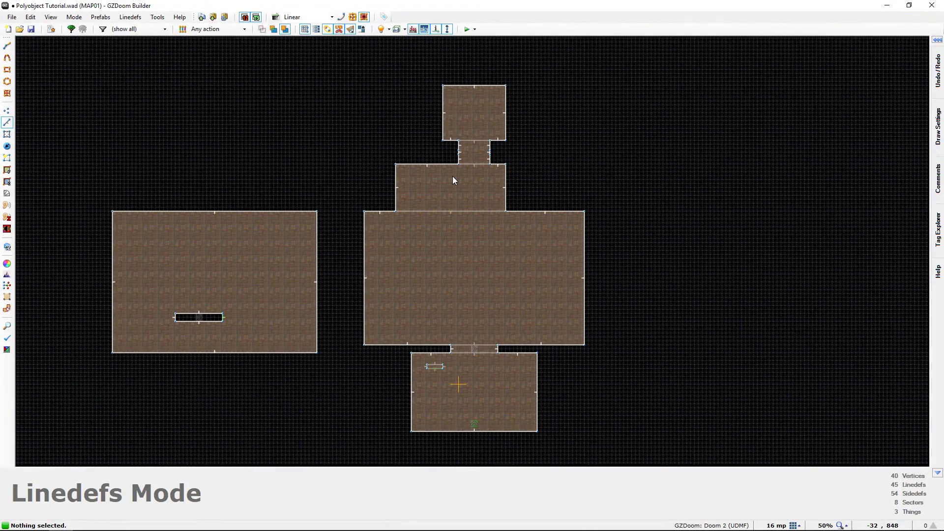
middle_click_drag(453, 180, 445, 220)
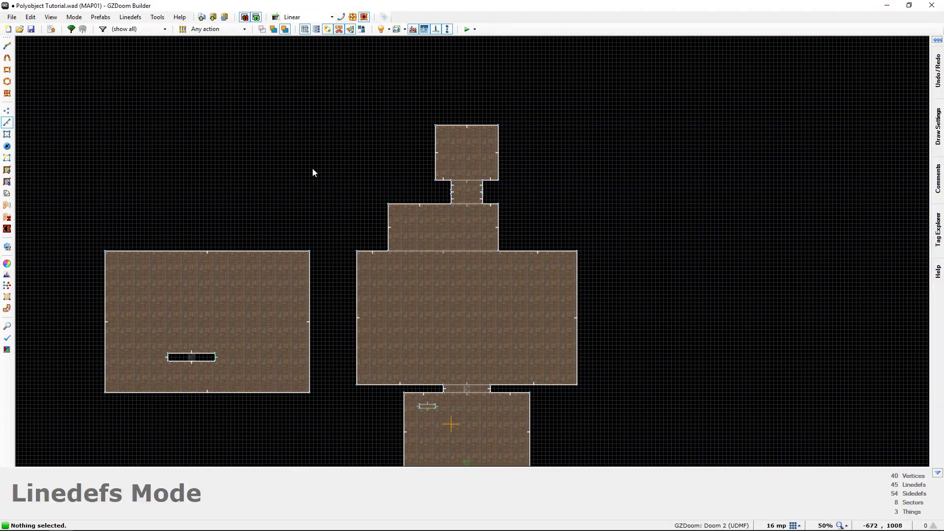
middle_click_drag(446, 211, 388, 270)
scroll(389, 272, "up", 15)
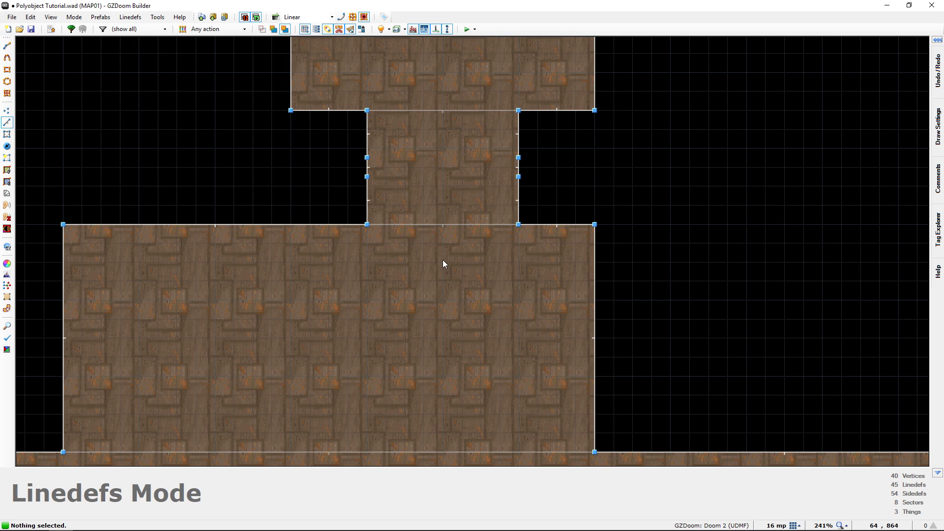
middle_click_drag(467, 257, 463, 268)
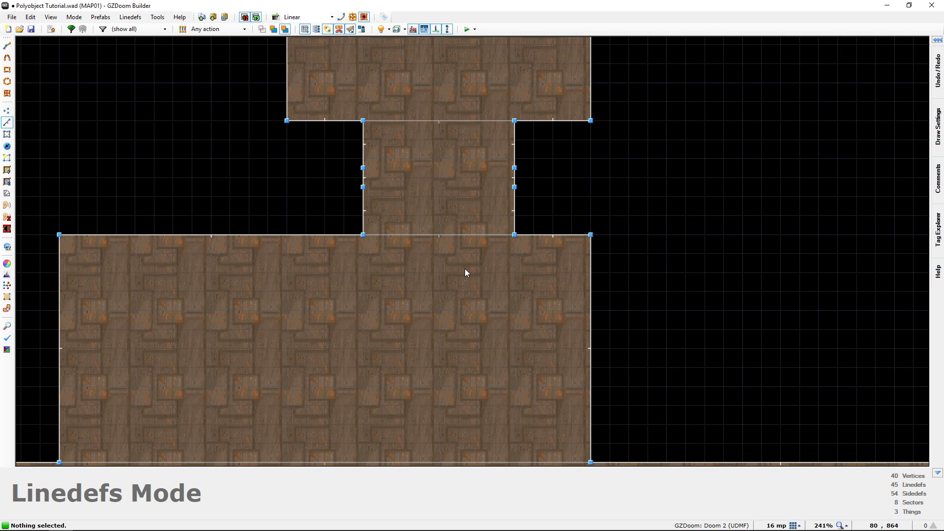
key("d")
left_click(514, 254)
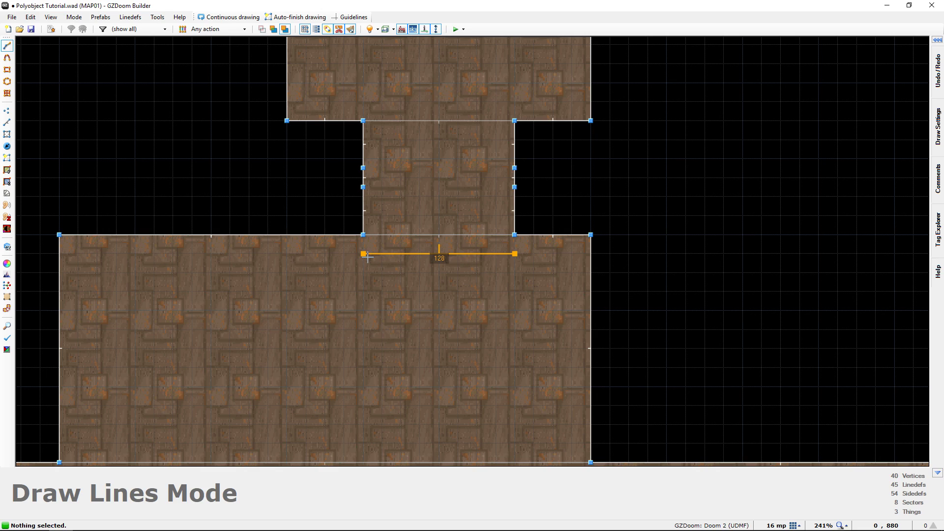
left_click(364, 367)
left_click(514, 368)
left_click(514, 253)
left_click_drag(417, 253, 426, 261)
key("Escape")
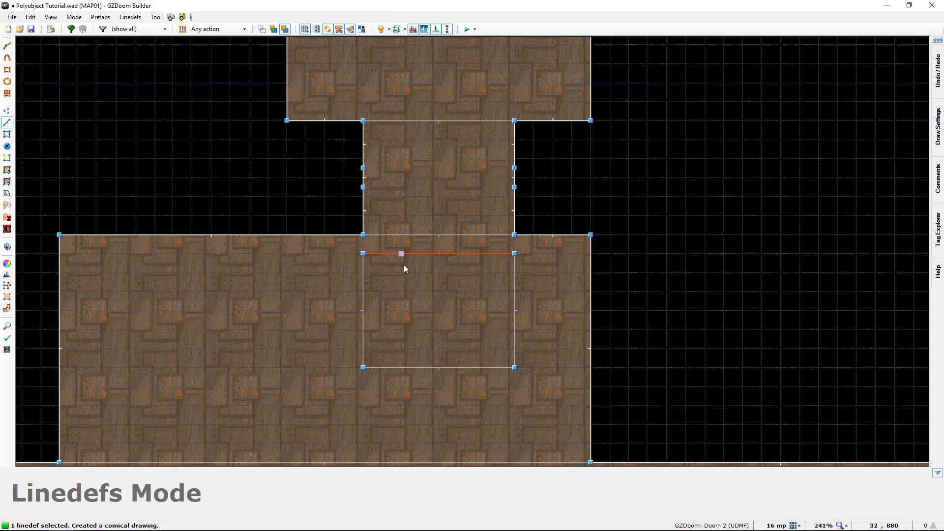
left_click(403, 268)
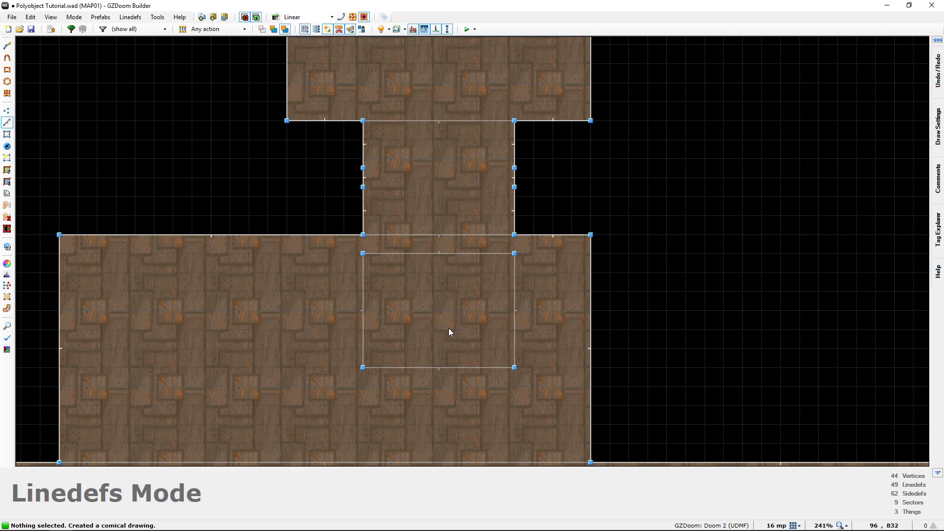
left_click_drag(549, 388, 330, 254)
key("Delete")
Draw a 128 by 96 rectangle in the separate west room, north of the existing door polyobject
scroll(314, 295, "down", 3)
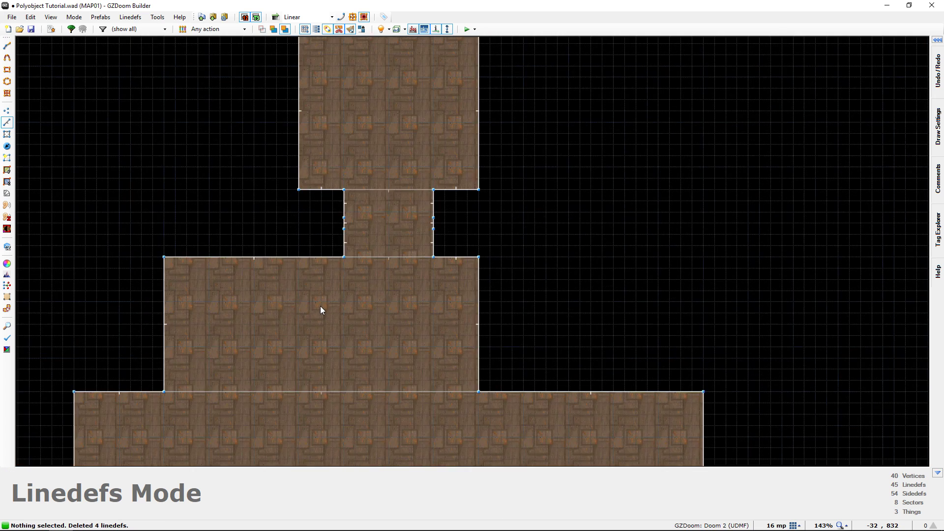
scroll(689, 148, "down", 1)
scroll(272, 306, "up", 5)
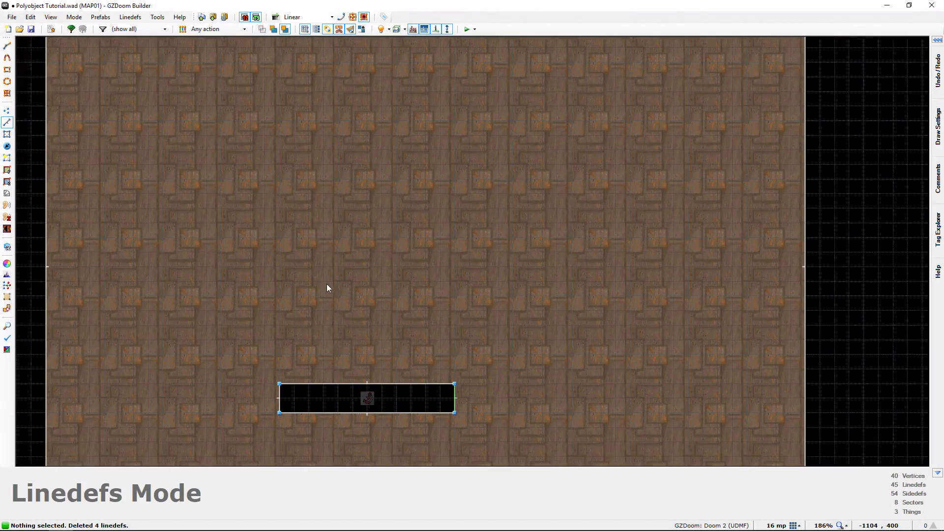
key("d")
left_click(294, 171)
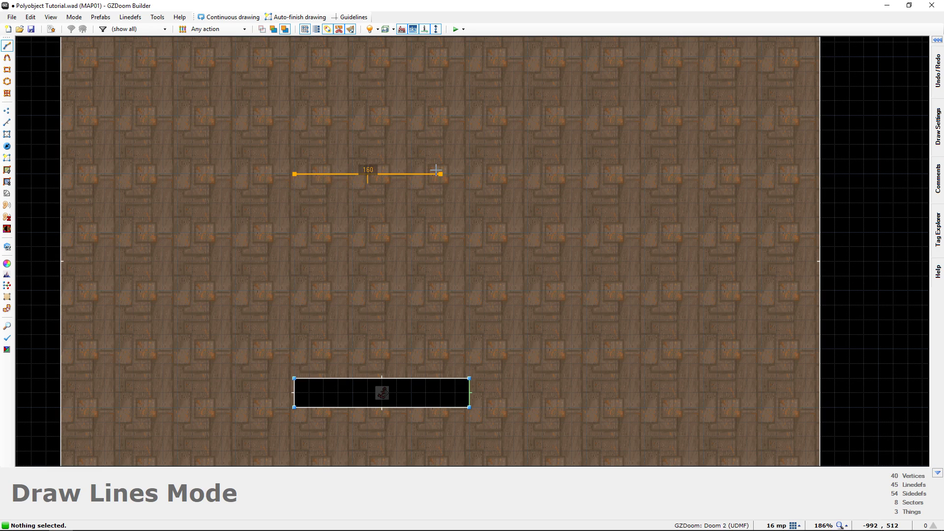
left_click(412, 174)
left_click(412, 262)
left_click(294, 262)
left_click(294, 174)
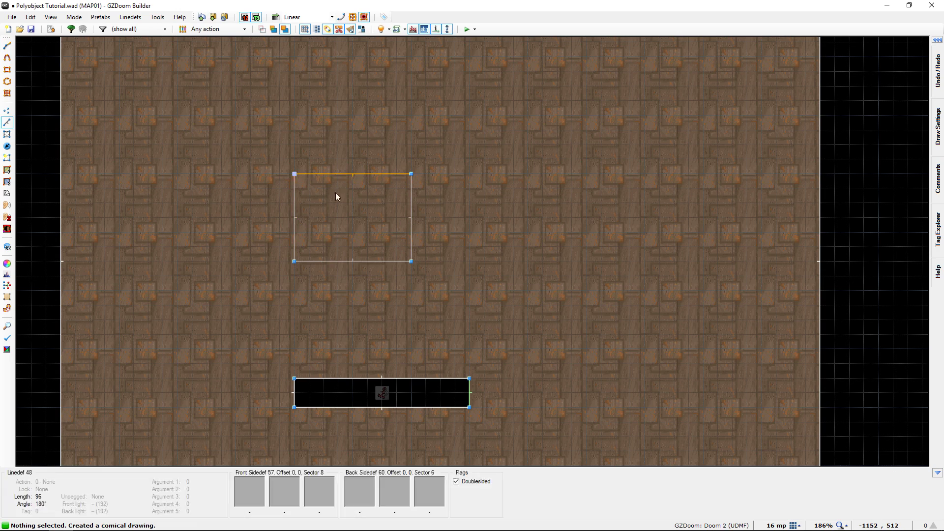
Delete the sector inside the new rectangle to leave a void block
key("t")
key("s")
key("Delete")
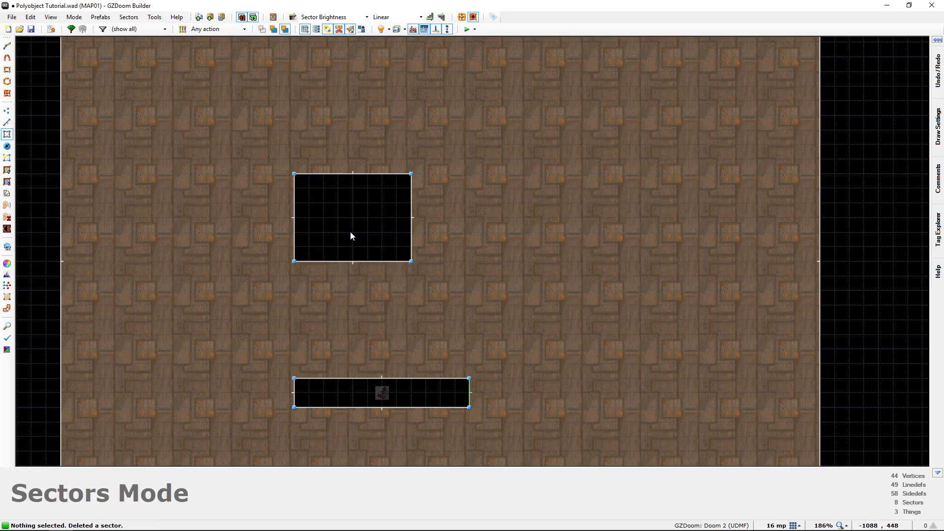
Apply the ASHWALL2 texture to one wall of the new block in visual mode and flood-fill it onto the other walls
key("q")
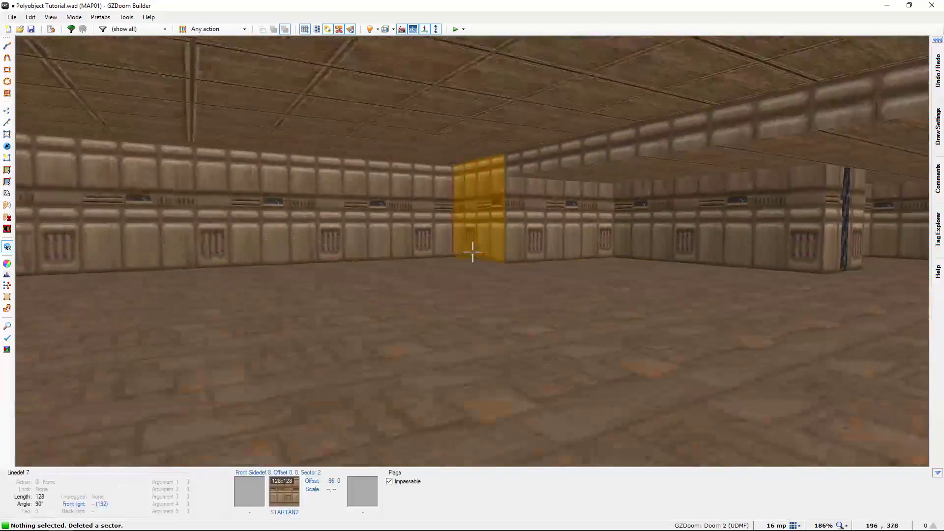
key("e")
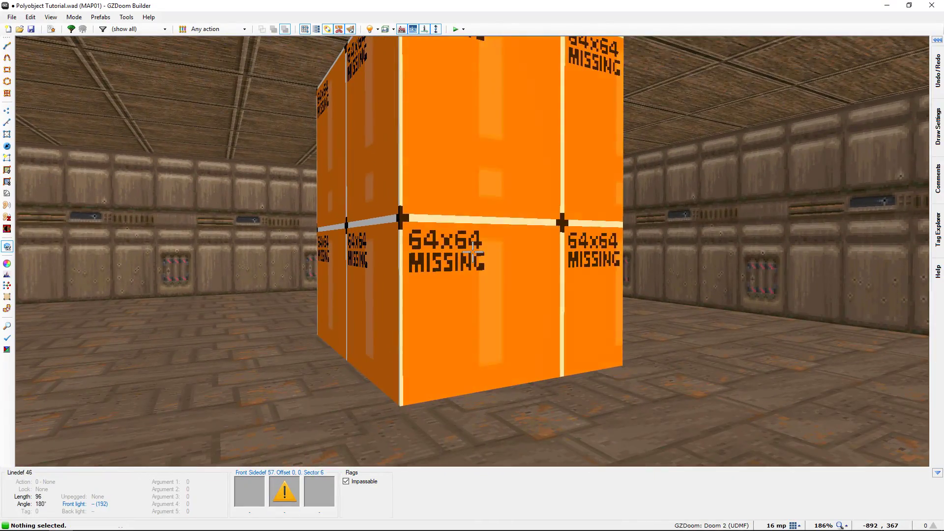
right_click(472, 254)
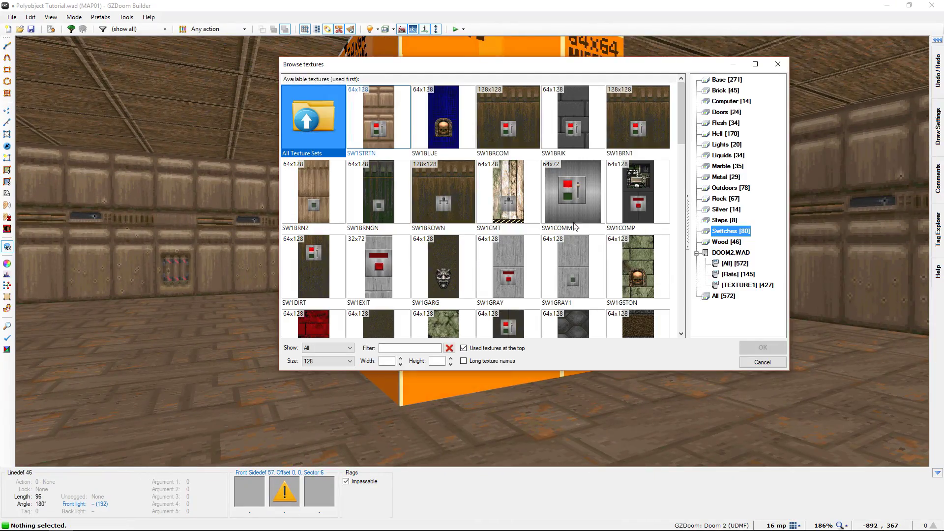
left_click(724, 198)
left_click(396, 142)
double_click(397, 141)
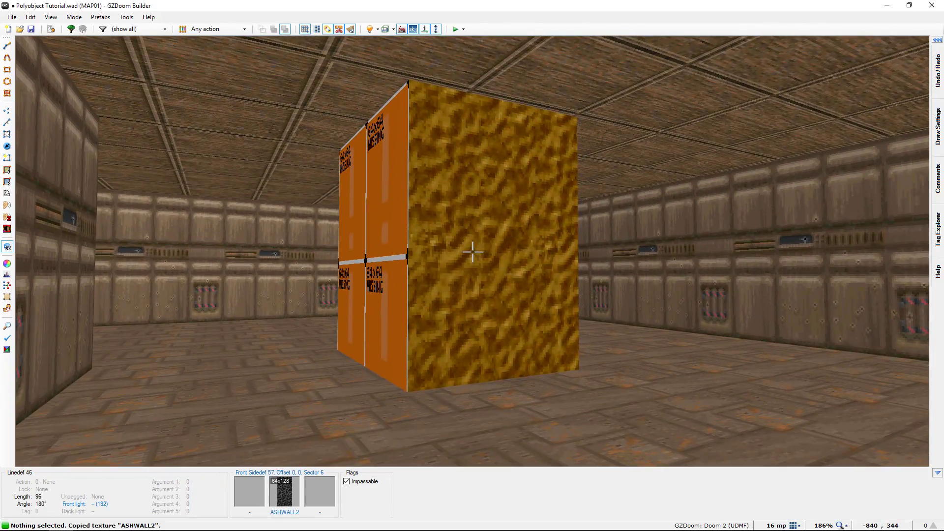
left_click(472, 252, "ctrl+shift")
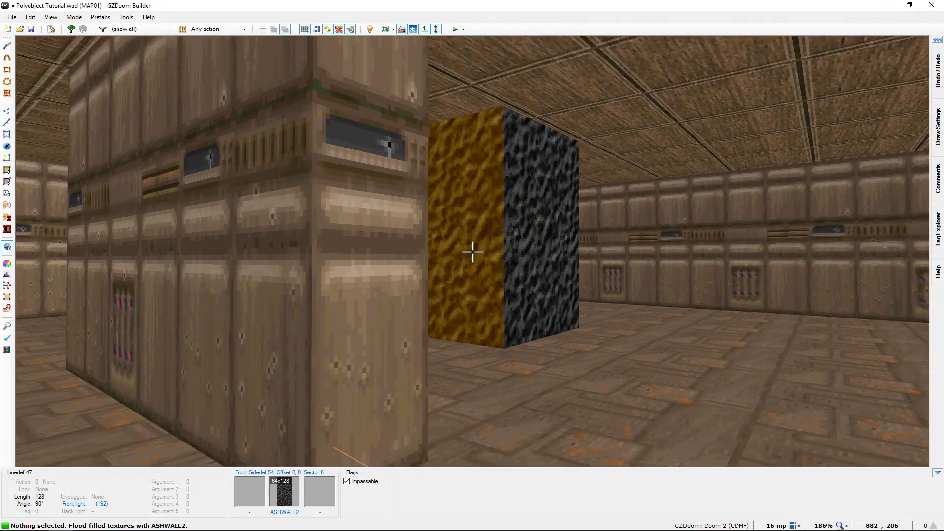
Assign the Polyobject Start Line action to the east linedef of the new block
key("q")
scroll(471, 256, "down", 6)
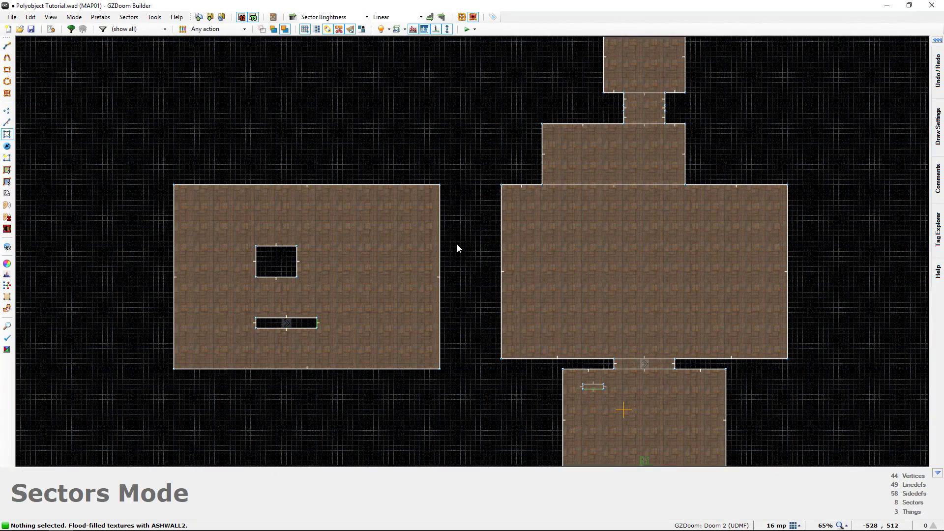
middle_click_drag(457, 247, 493, 260)
key("l")
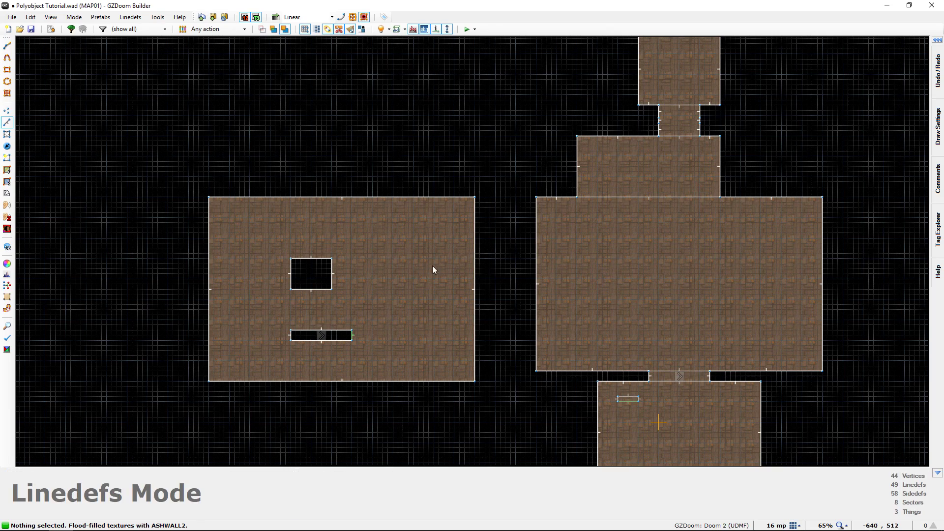
scroll(331, 289, "up", 6)
right_click(335, 255)
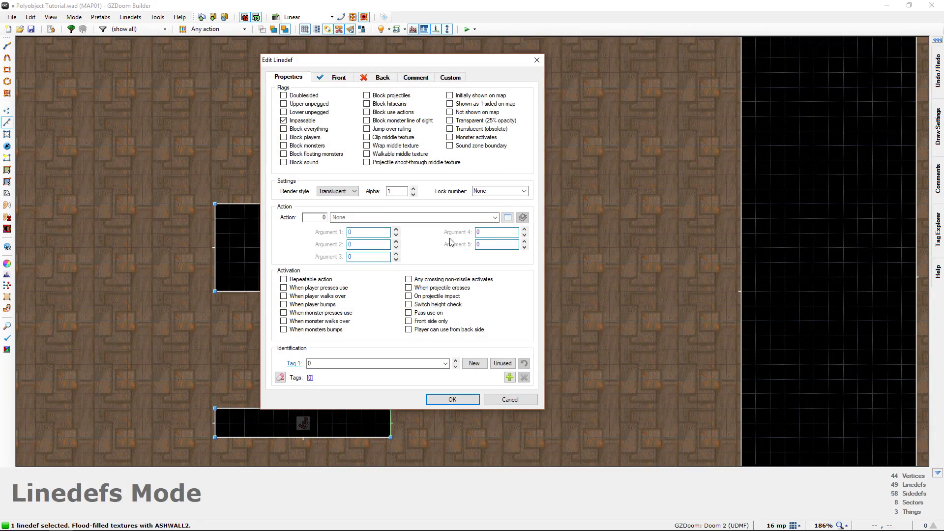
left_click(507, 217)
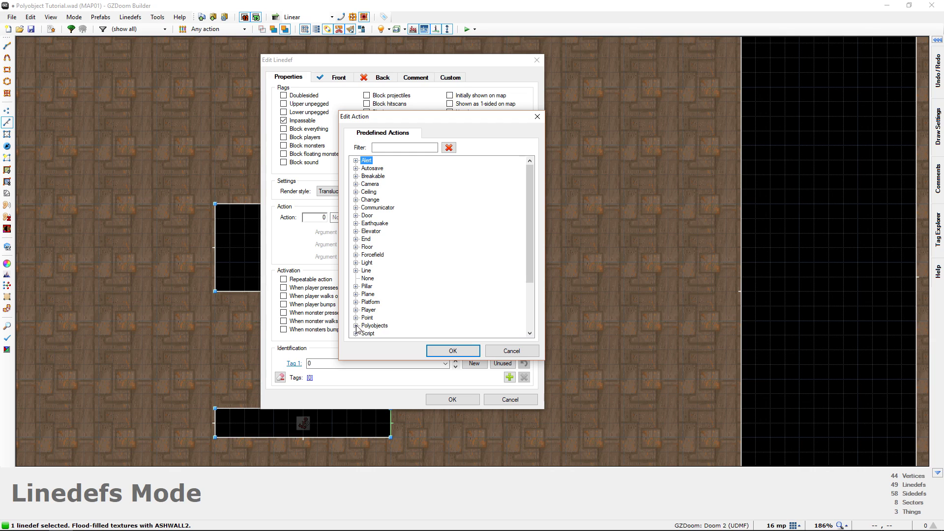
left_click(356, 326)
left_click(387, 272)
double_click(395, 207)
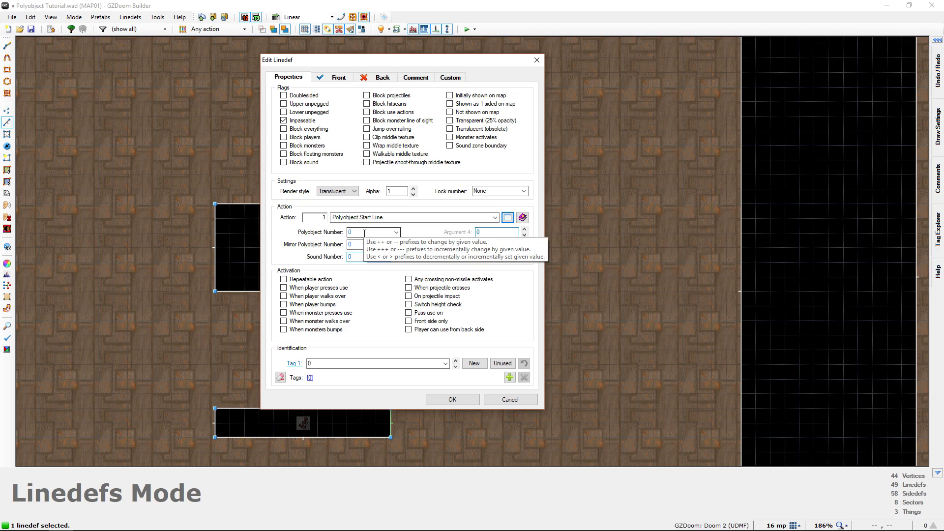
Set the start line's polyobject number to 1 and review the linedef's properties
double_click(364, 233)
type("1")
left_click(444, 399)
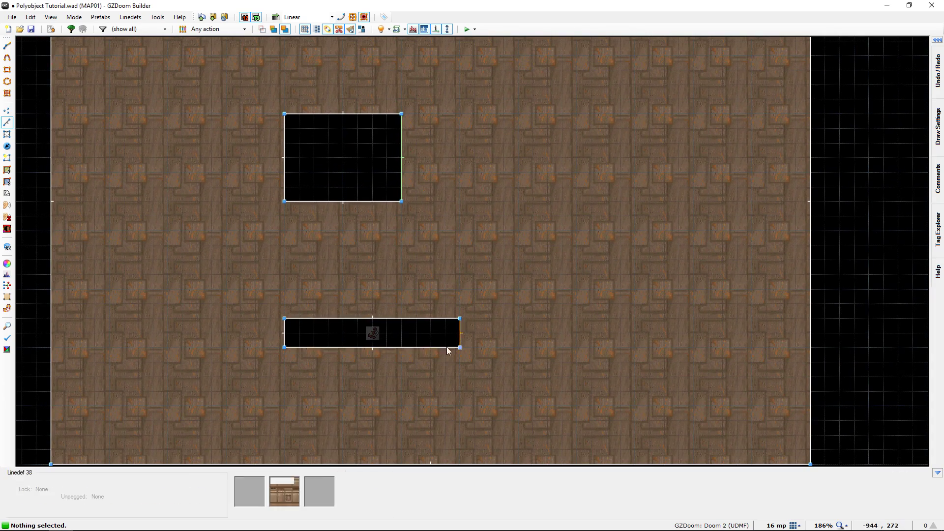
middle_click_drag(441, 270, 459, 310)
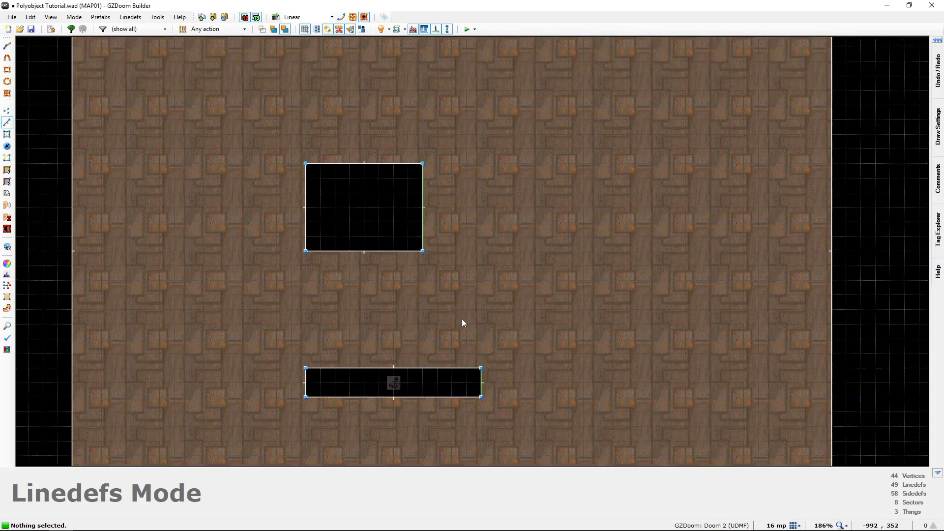
right_click(438, 261)
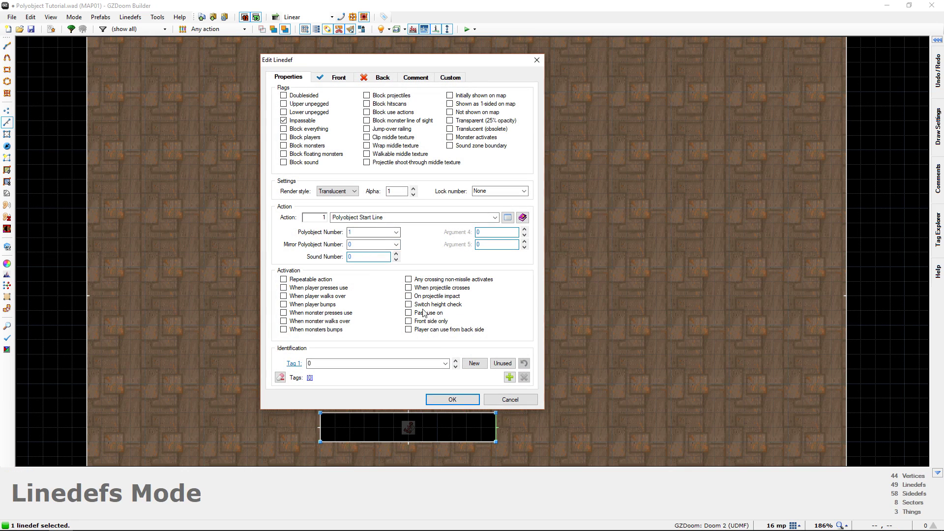
left_click(452, 399)
middle_click_drag(515, 293, 479, 299)
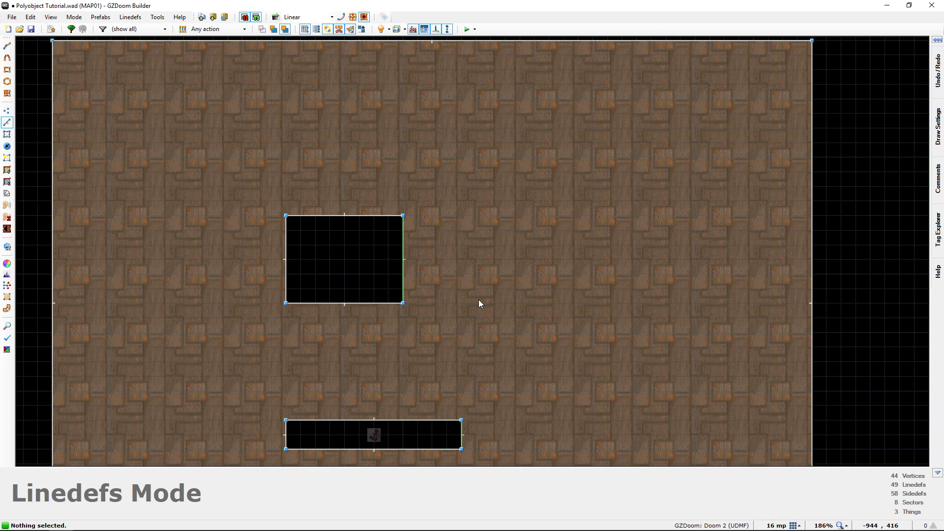
Place a Polyobject Anchor with angle 1 at the centre of the new void block
key("t")
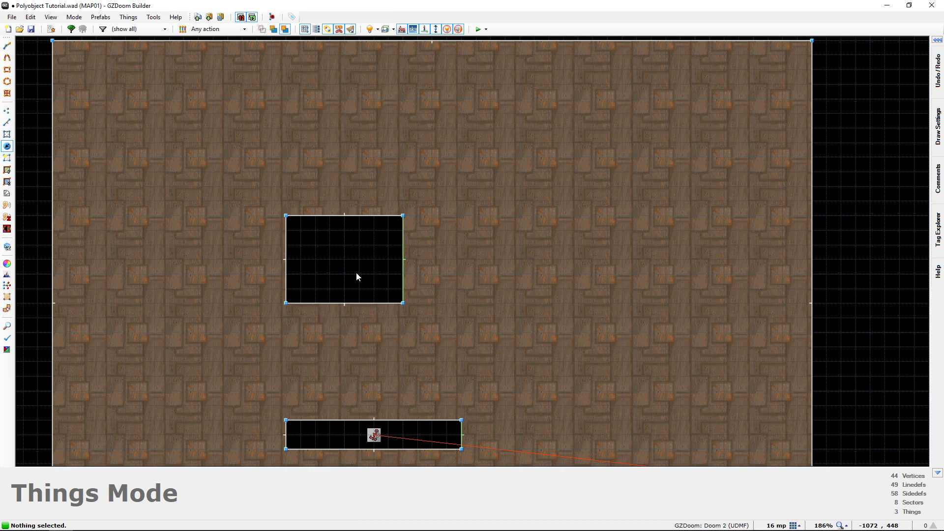
right_click(346, 255)
left_click(224, 256)
left_click(393, 294)
left_click(369, 343)
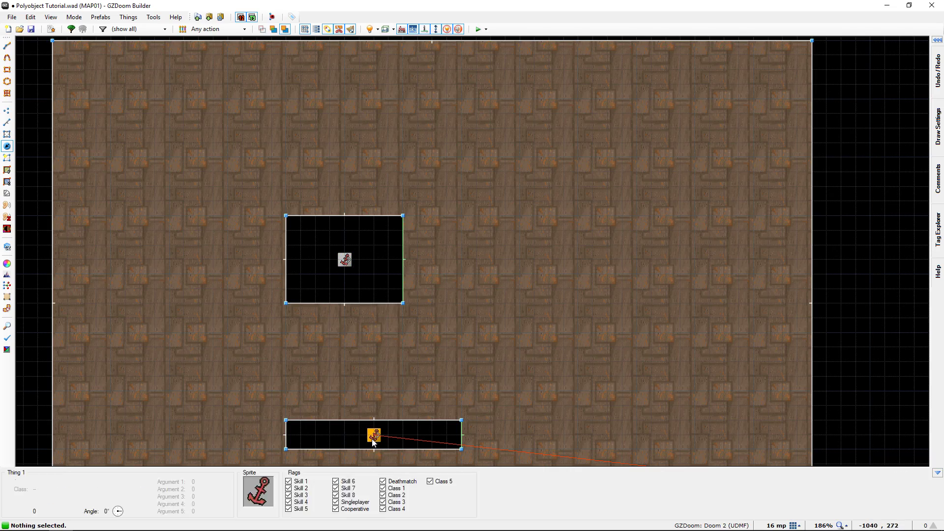
Place a Polyobject Start Spot with angle 1 at X 64, Y 832, in the northern alcove in front of the doorway
scroll(538, 284, "down", 3)
middle_click_drag(538, 283, 203, 308)
middle_click_drag(625, 146, 415, 262)
scroll(415, 261, "up", 3)
scroll(443, 267, "up", 2)
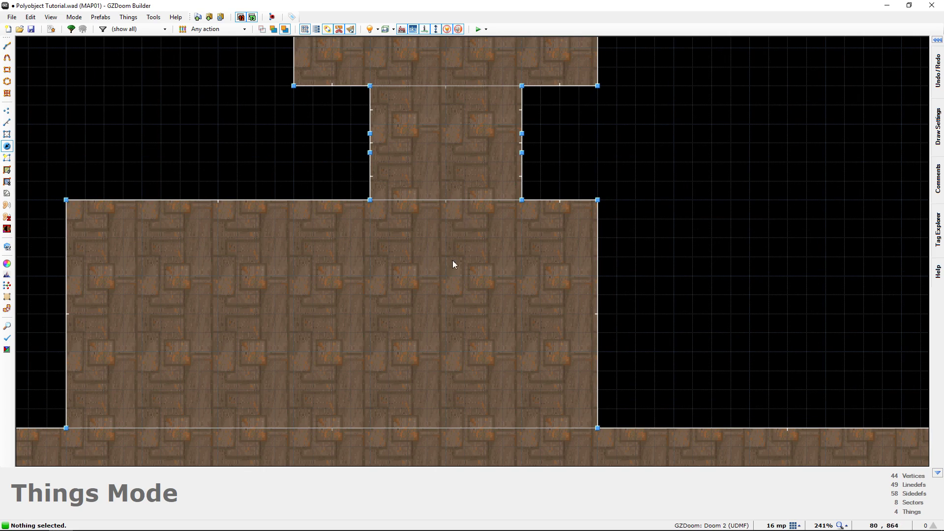
key("Insert")
right_click(450, 276)
left_click(219, 273)
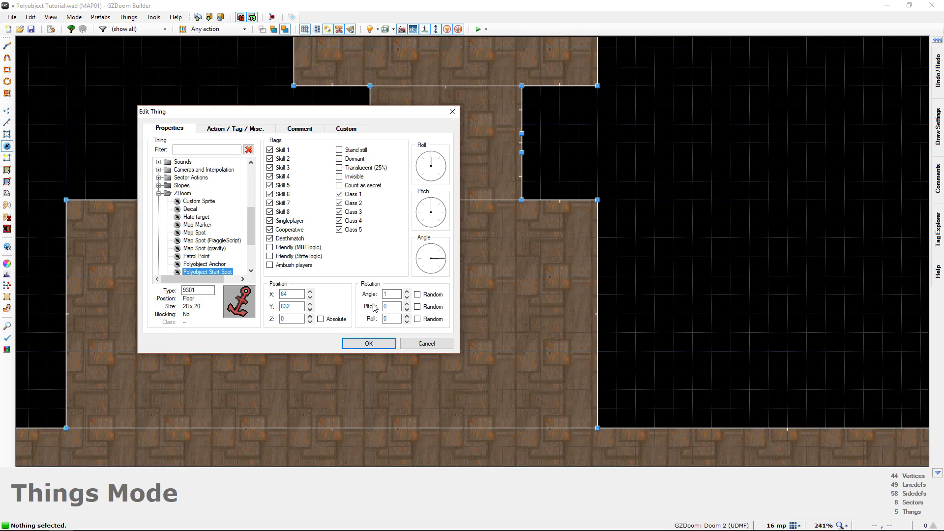
left_click(368, 343)
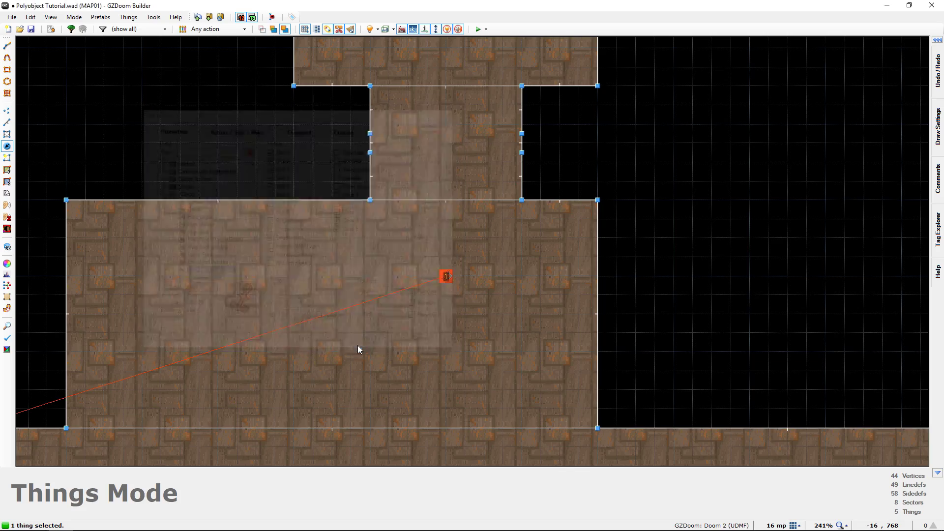
Review the link lines between the two polyobject anchors and their start spots across the map
scroll(311, 344, "down", 4)
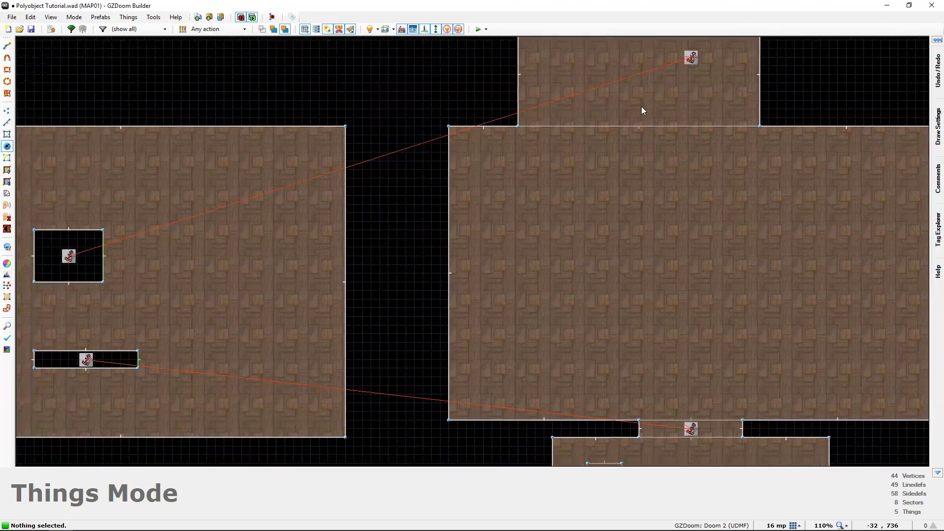
scroll(641, 106, "down", 2)
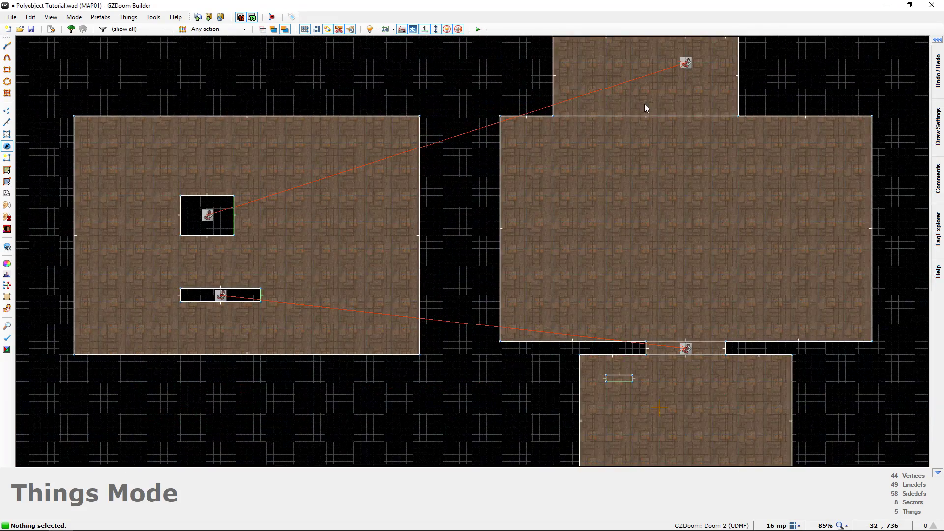
middle_click_drag(226, 272, 297, 216)
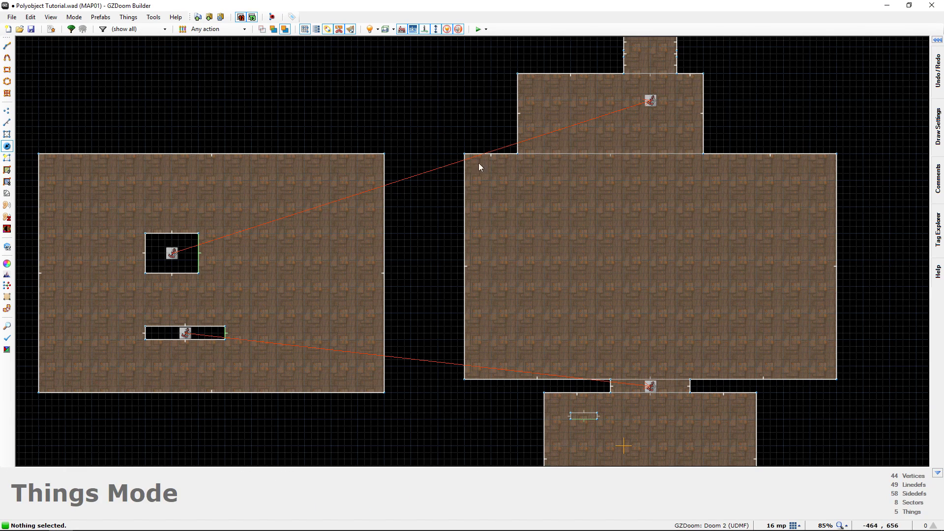
middle_click_drag(349, 190, 379, 110)
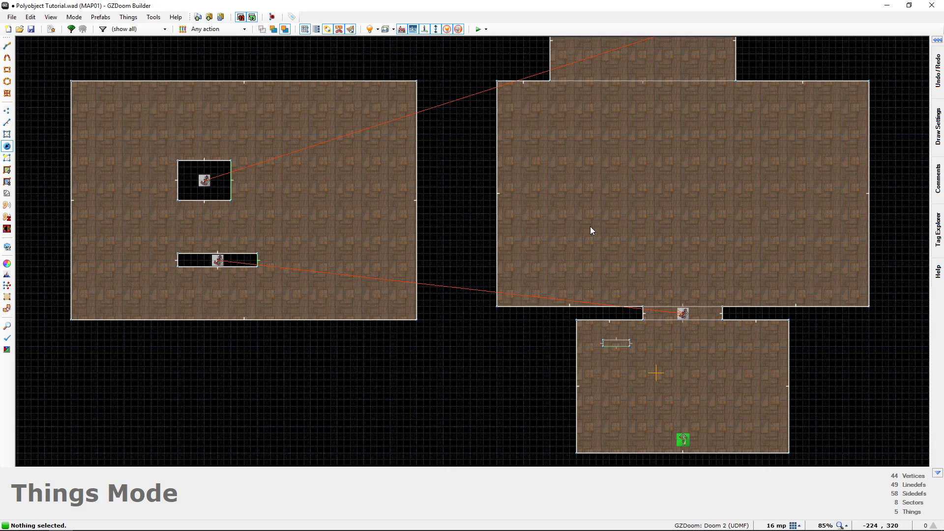
middle_click_drag(583, 232, 632, 352)
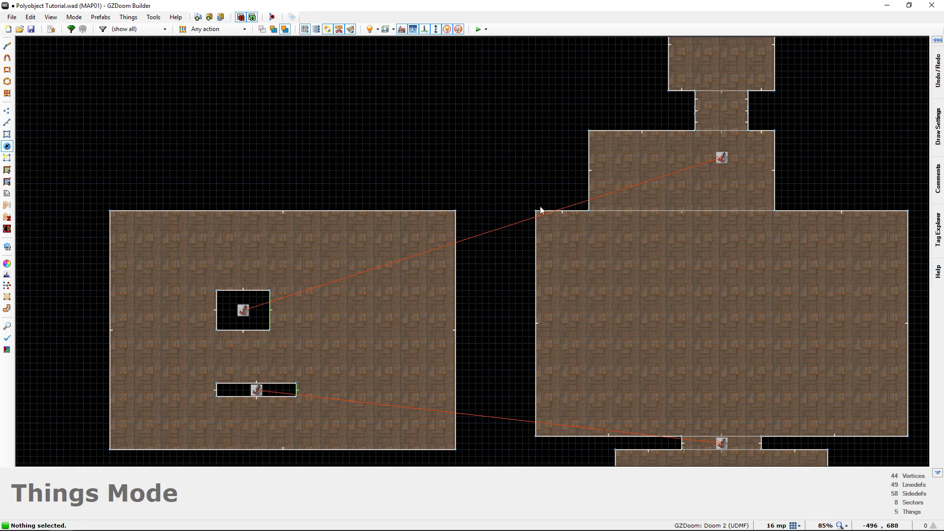
middle_click_drag(505, 263, 426, 193)
middle_click_drag(593, 286, 644, 334)
middle_click_drag(507, 315, 471, 324)
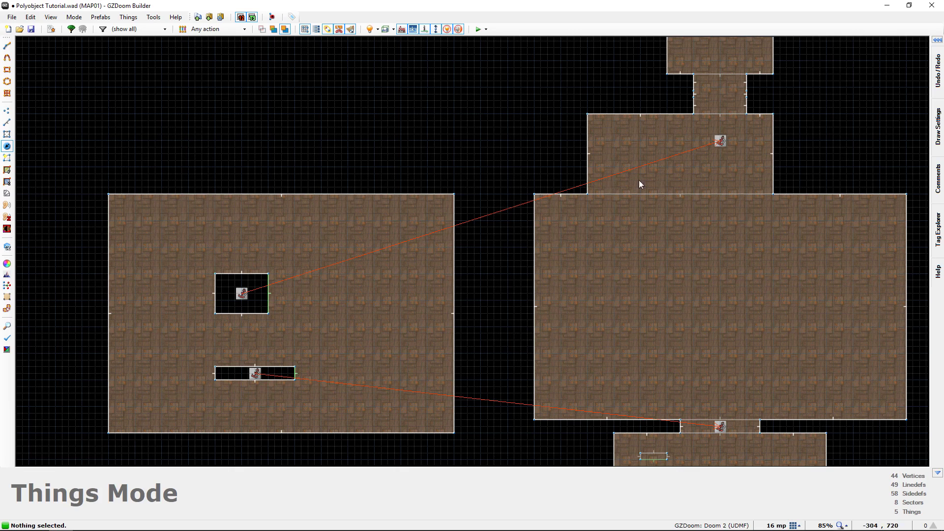
middle_click_drag(546, 255, 540, 211)
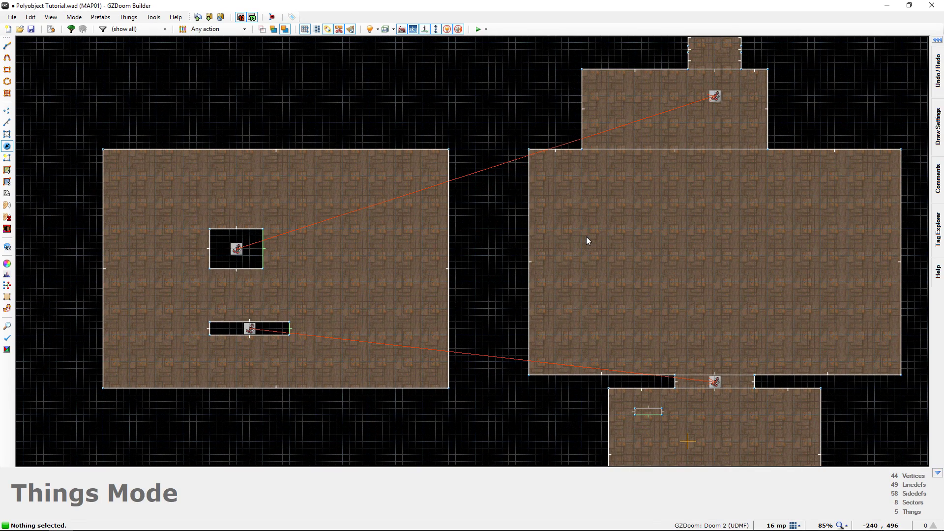
middle_click_drag(586, 236, 550, 238)
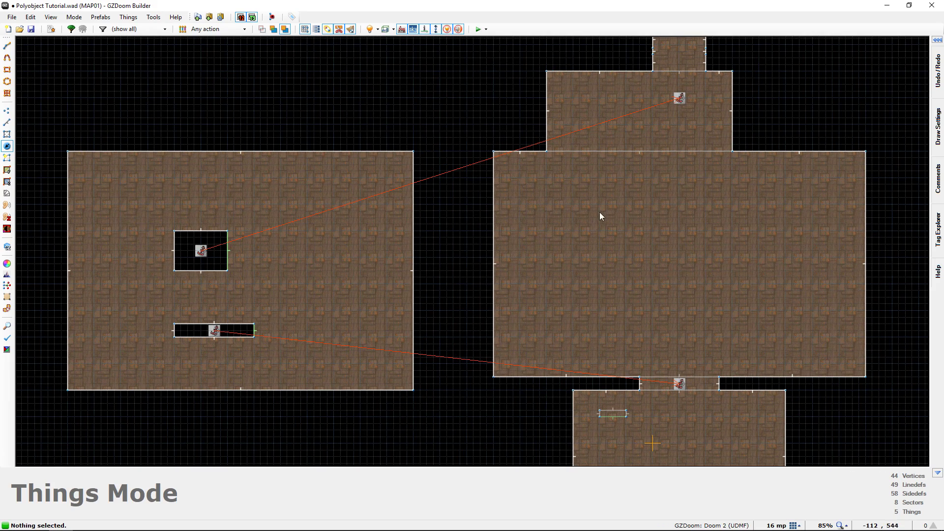
Test the map in game, walk around the new ASHWALL2 polyobject in the northern alcove, and return to the editor
left_click(477, 29)
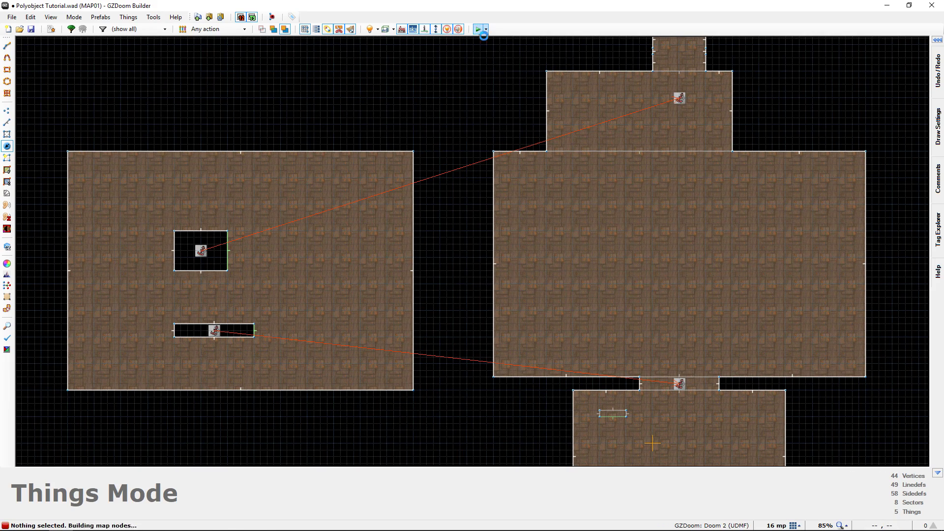
key("w")
key("e")
key("w")
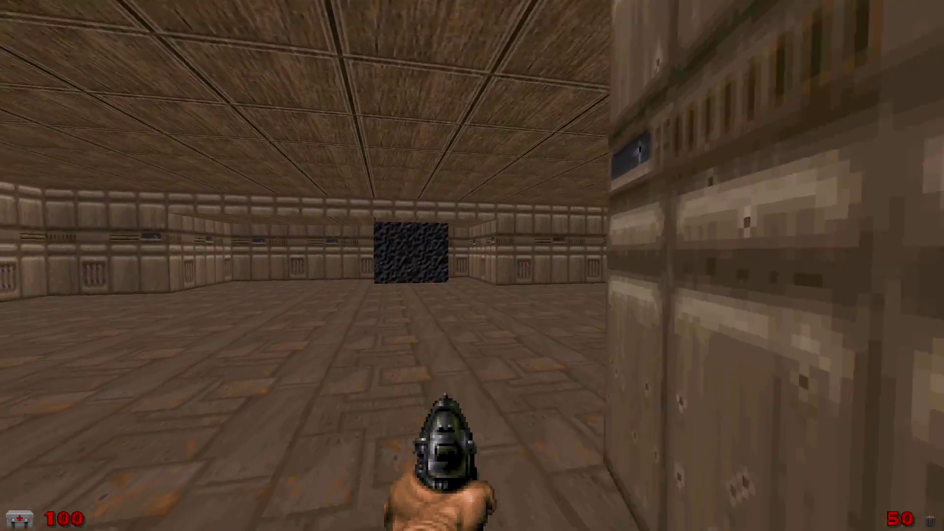
key("w")
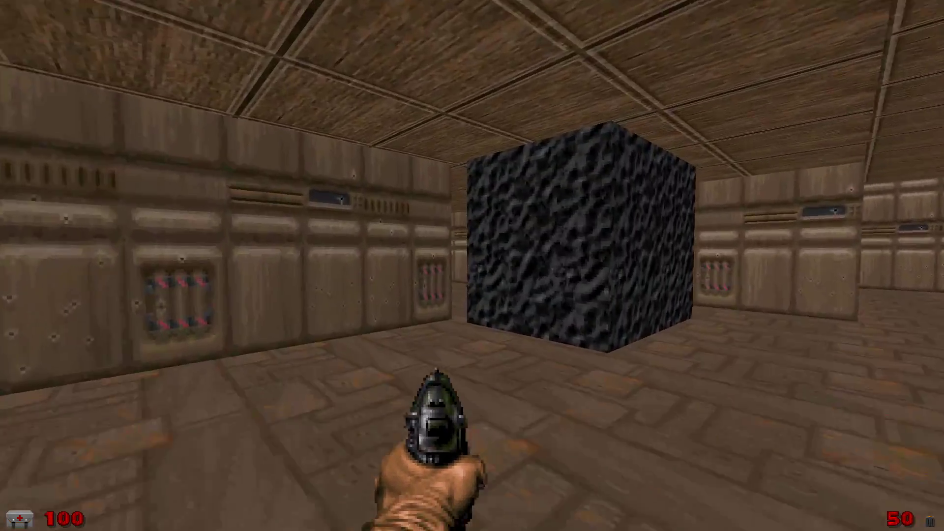
key("w")
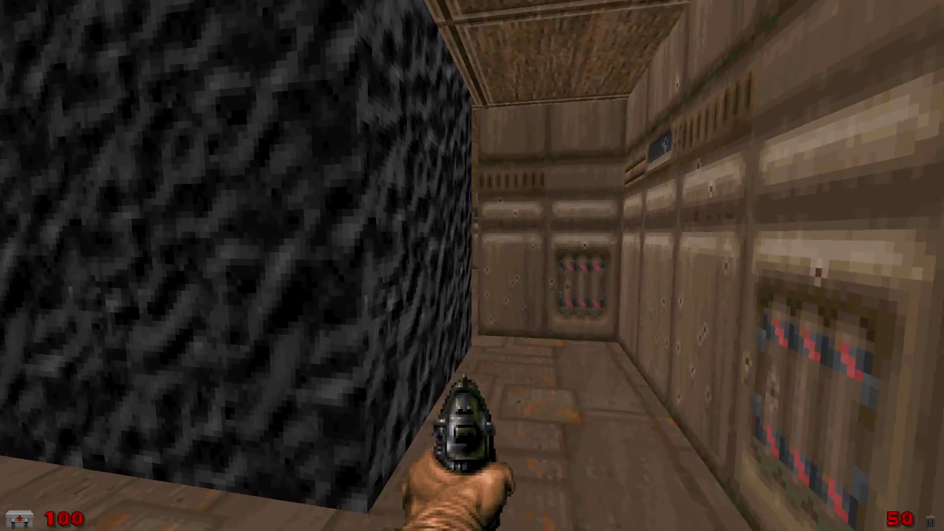
key("s")
key("ctrl")
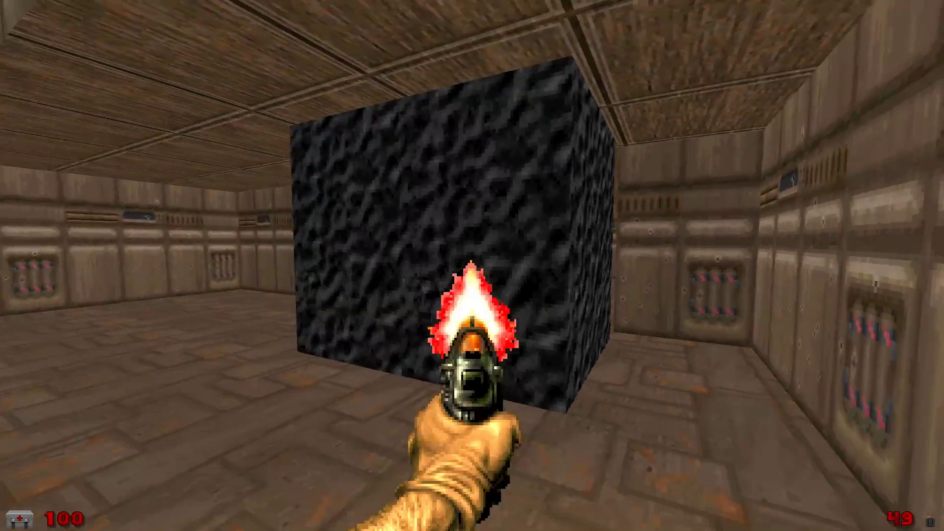
key("s")
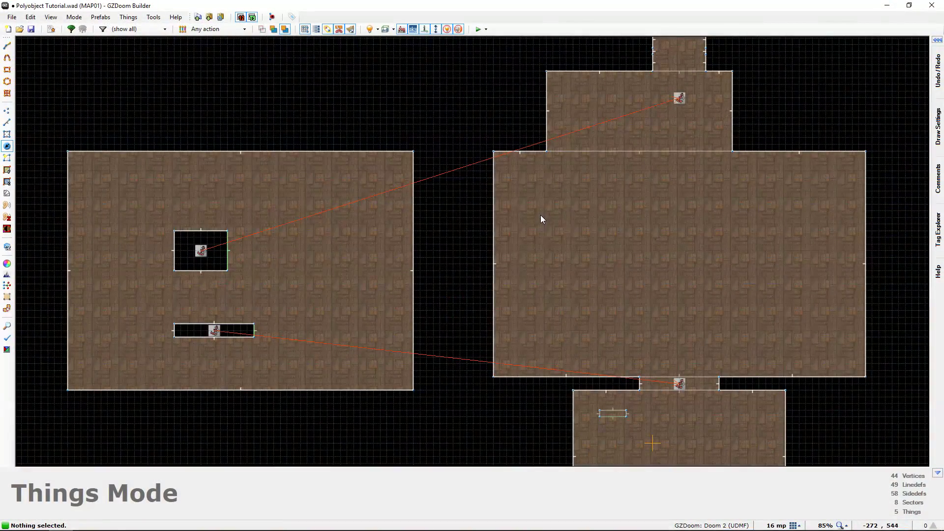
Examine the source block and the start spot in the northern alcove in visual mode
middle_click_drag(541, 214, 477, 225)
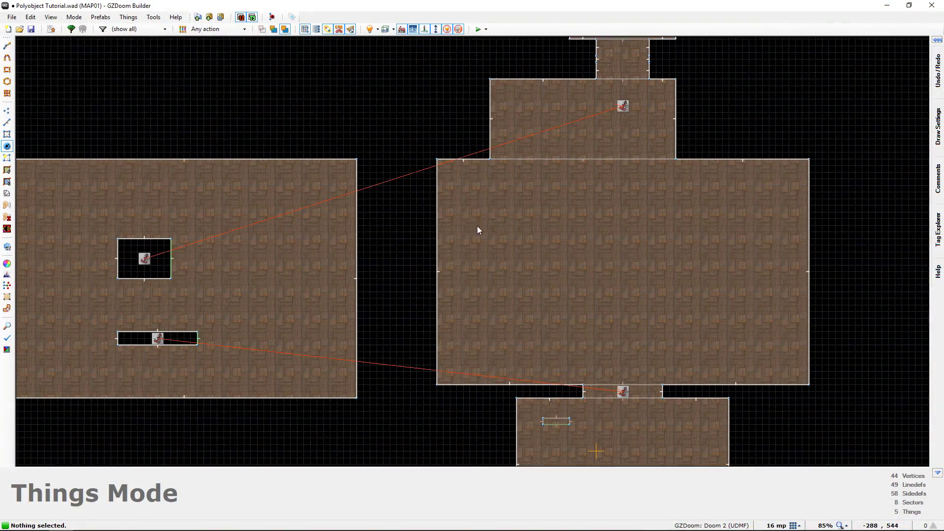
middle_click_drag(535, 255, 463, 155)
middle_click_drag(517, 339, 468, 320)
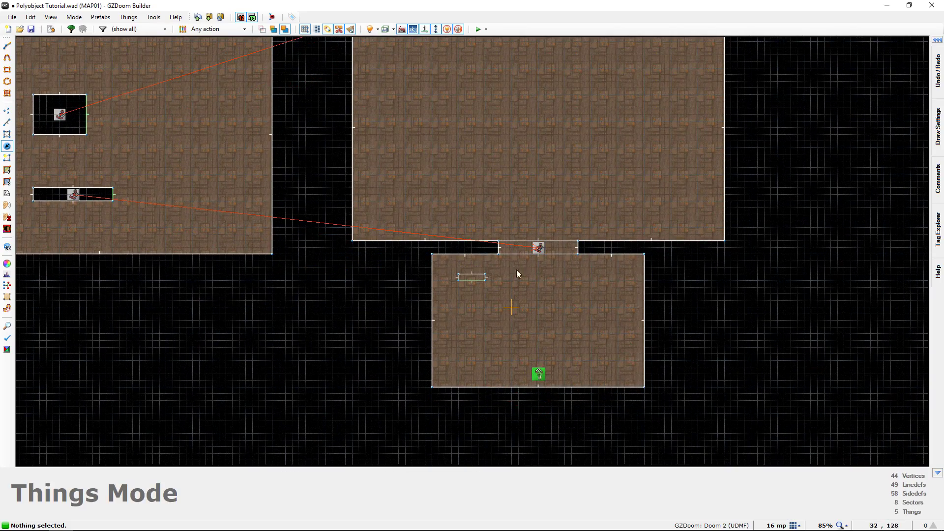
middle_click_drag(523, 269, 473, 358)
middle_click_drag(483, 173, 499, 238)
key("q")
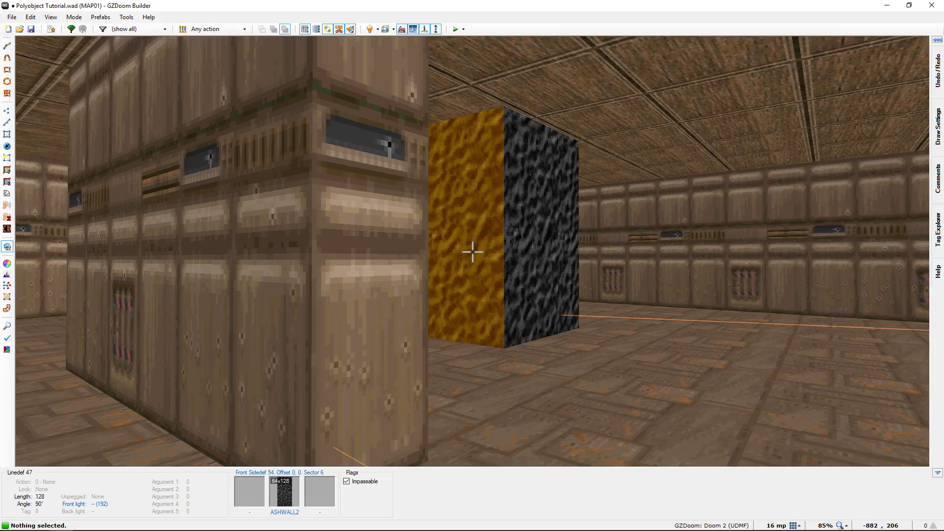
key("s")
key("e")
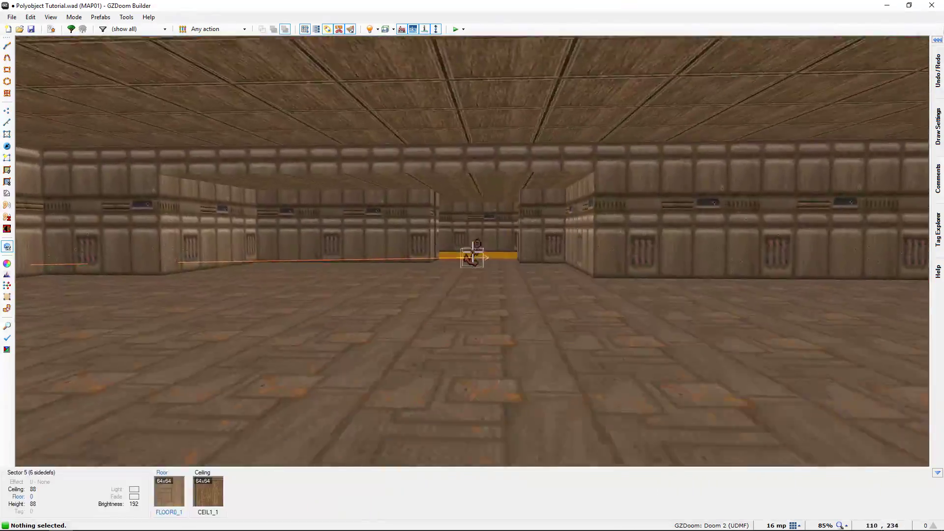
key("s")
key("d")
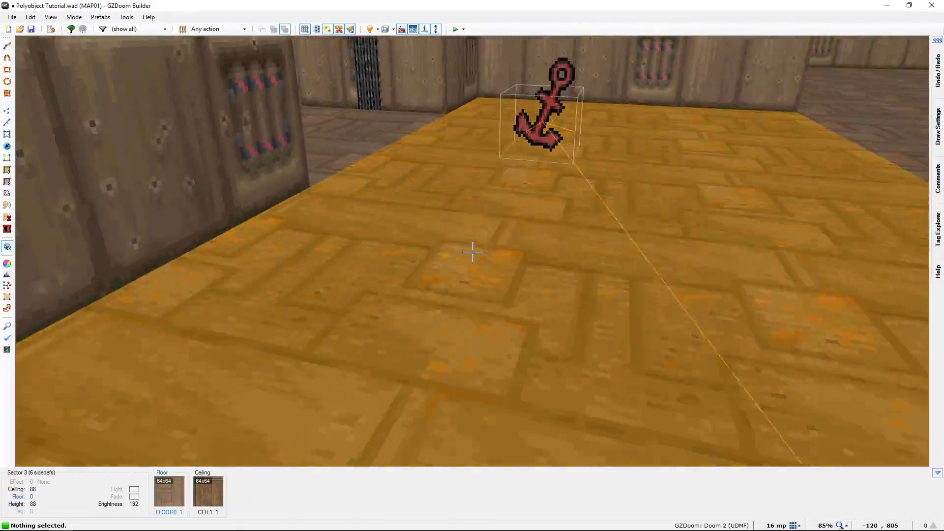
key("e")
key("e")
key("f")
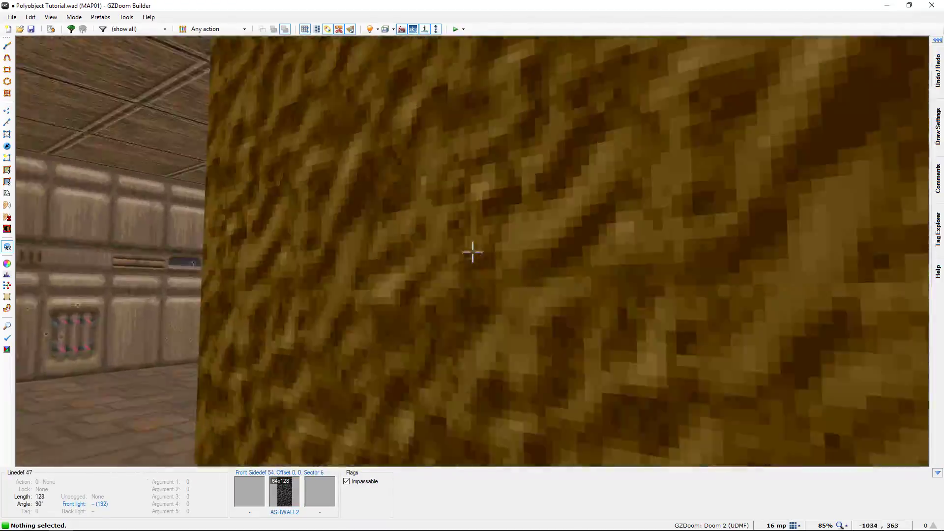
key("e")
key("f")
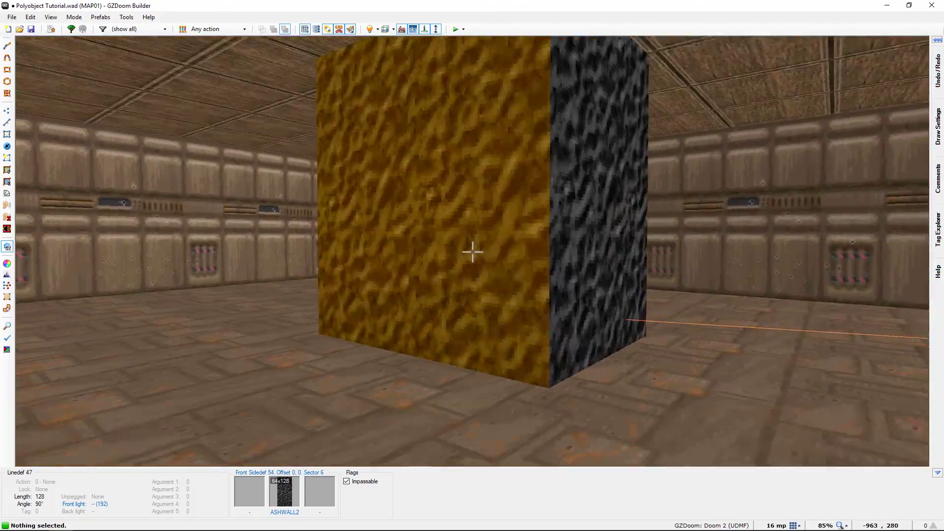
key("e")
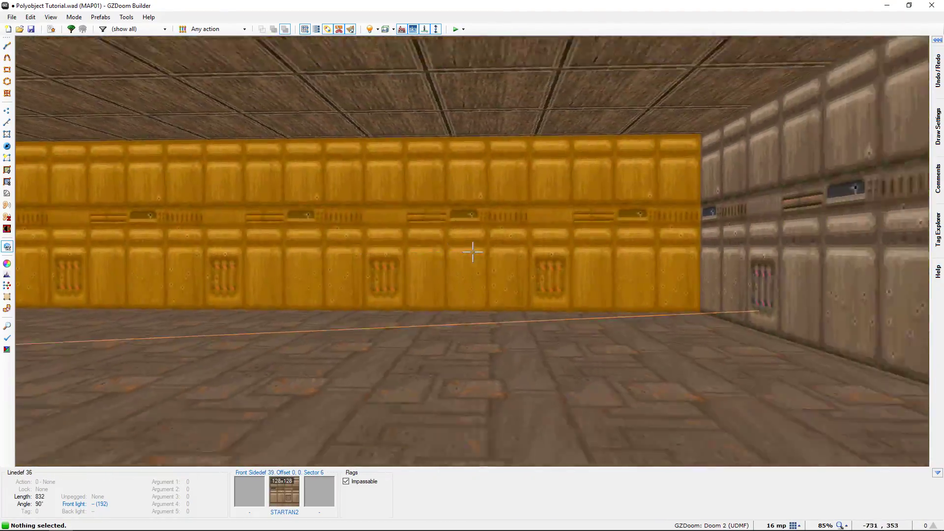
key("w")
key("space")
Insert two vertices on the main room's north wall, just east of the alcove opening, to split off a 64-unit segment, and view it in visual mode
scroll(483, 308, "up", 3)
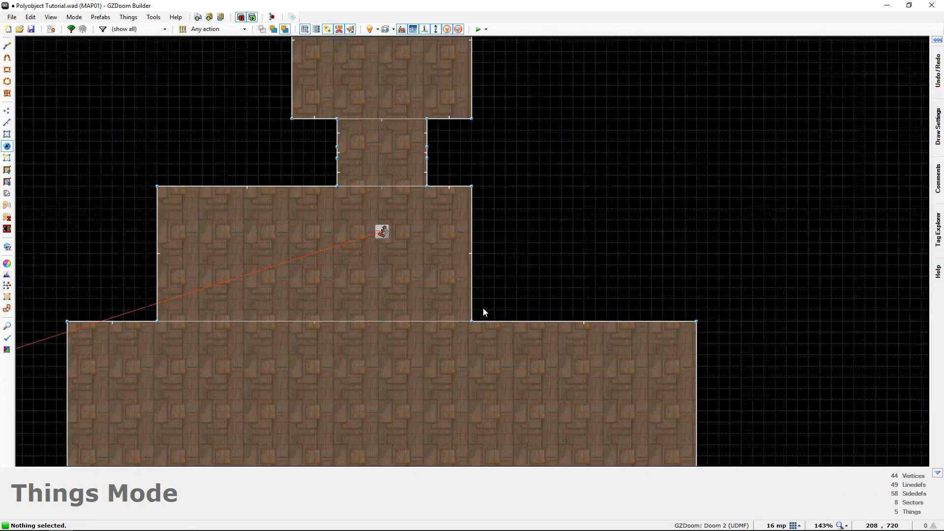
middle_click_drag(491, 285, 467, 228)
scroll(497, 296, "up", 2)
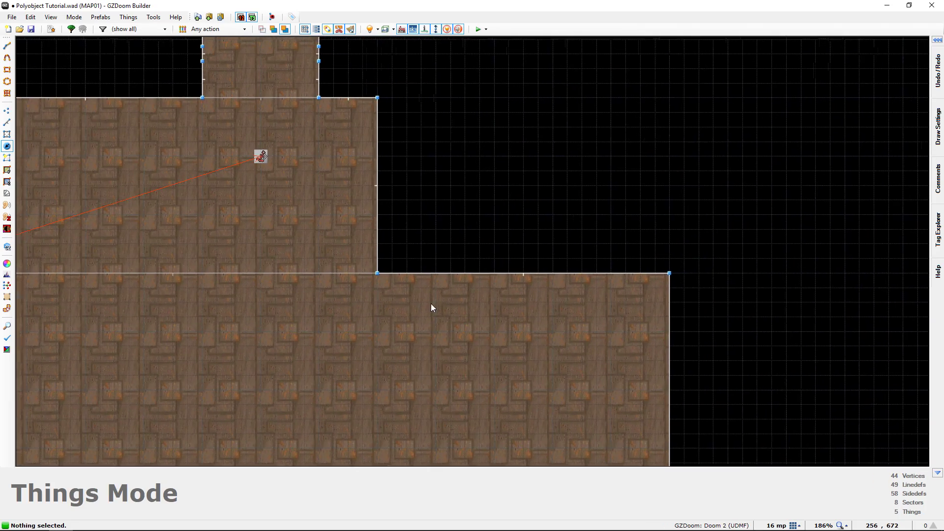
key("w")
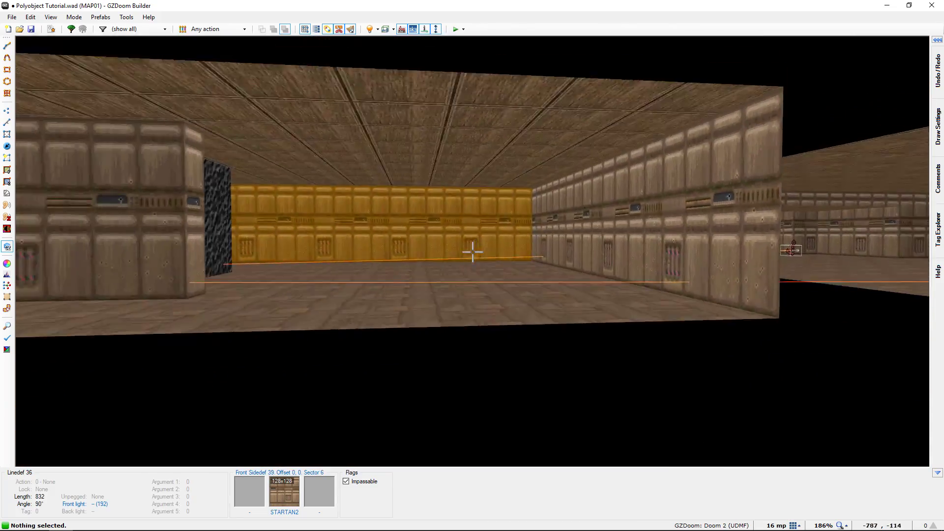
key("w")
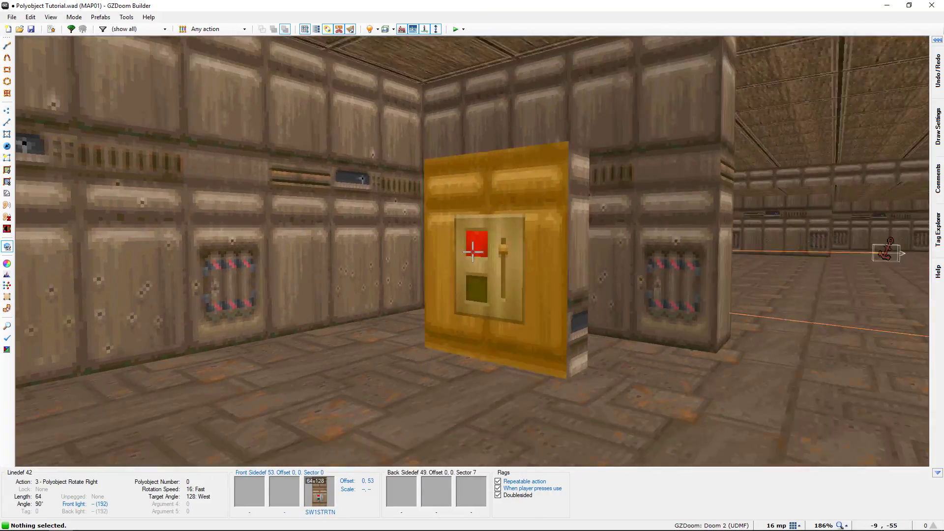
key("w")
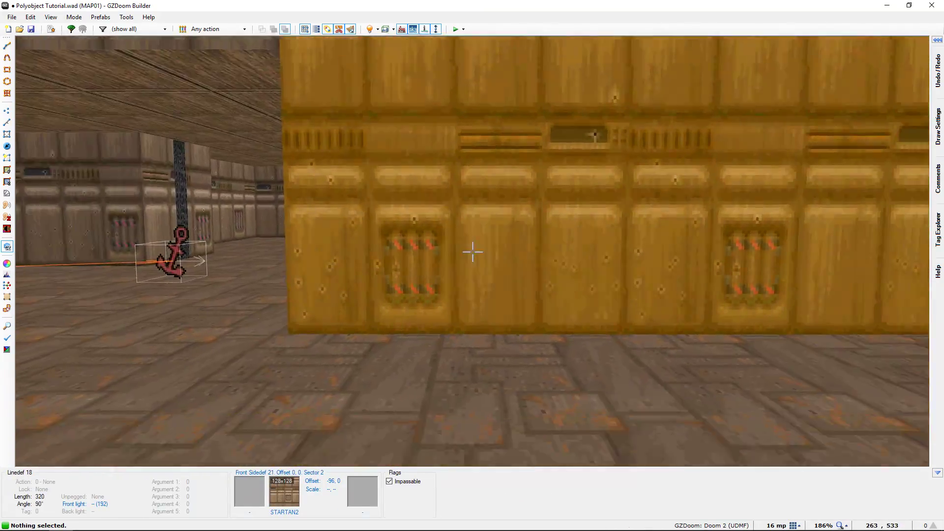
key("q")
middle_click_drag(474, 253, 506, 243)
scroll(466, 257, "up", 2)
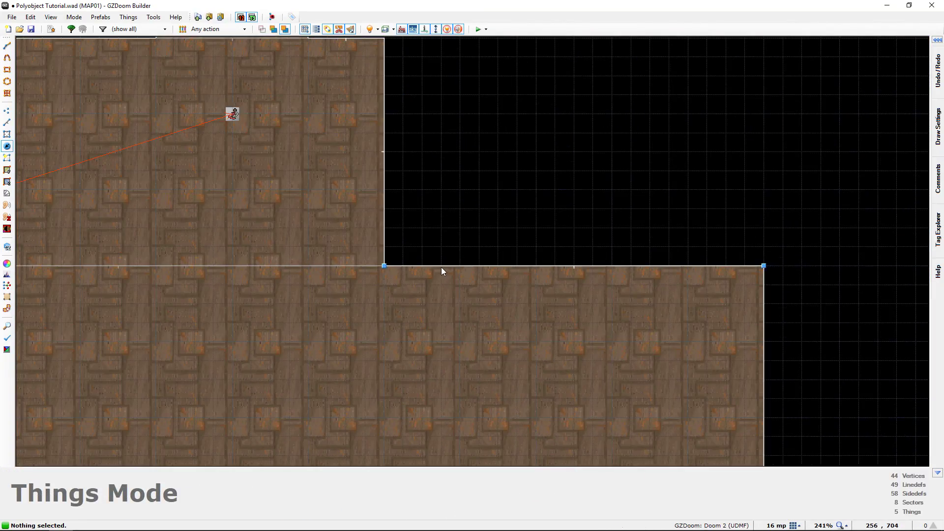
key("v")
right_click(431, 267)
right_click(496, 267)
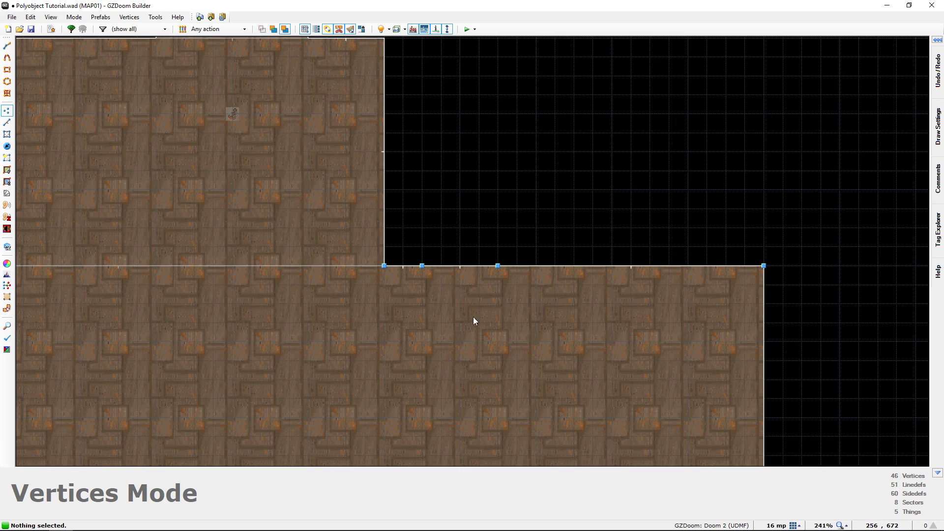
key("q")
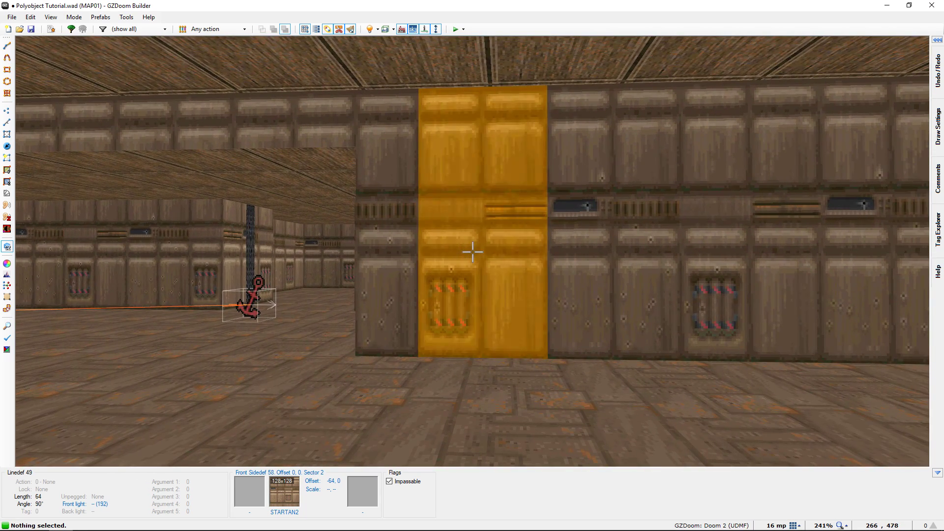
Apply the SW1STRTN switch texture to the 64-unit wall segment beside the alcove, check it from farther back, and leave visual mode
right_click(472, 251)
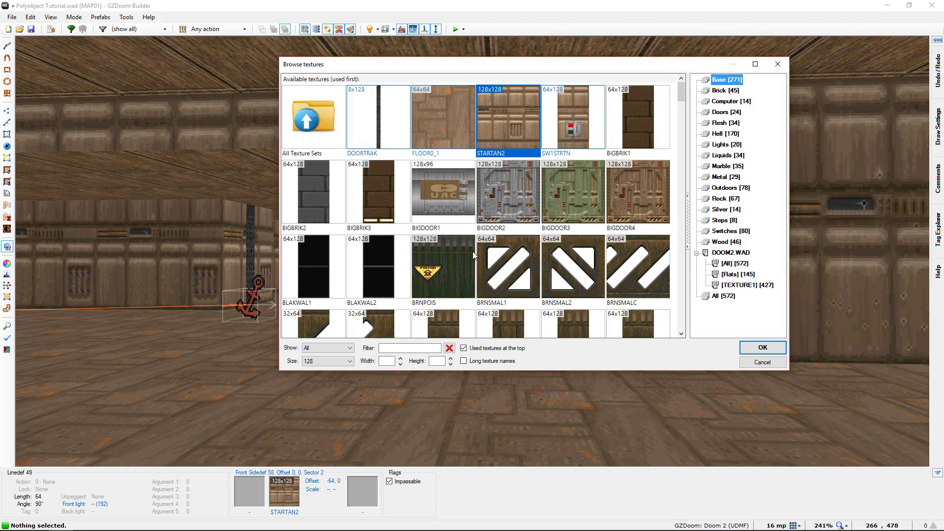
double_click(550, 136)
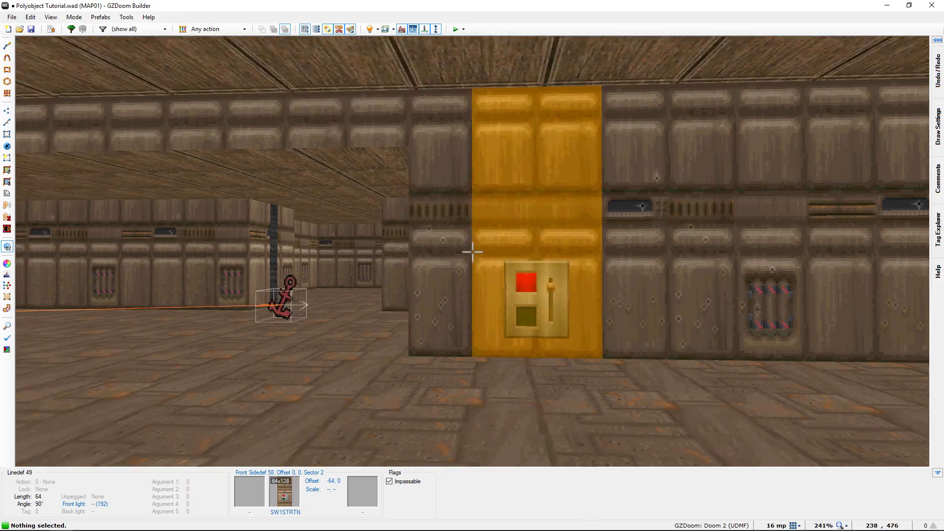
key("s")
key("w")
key("s")
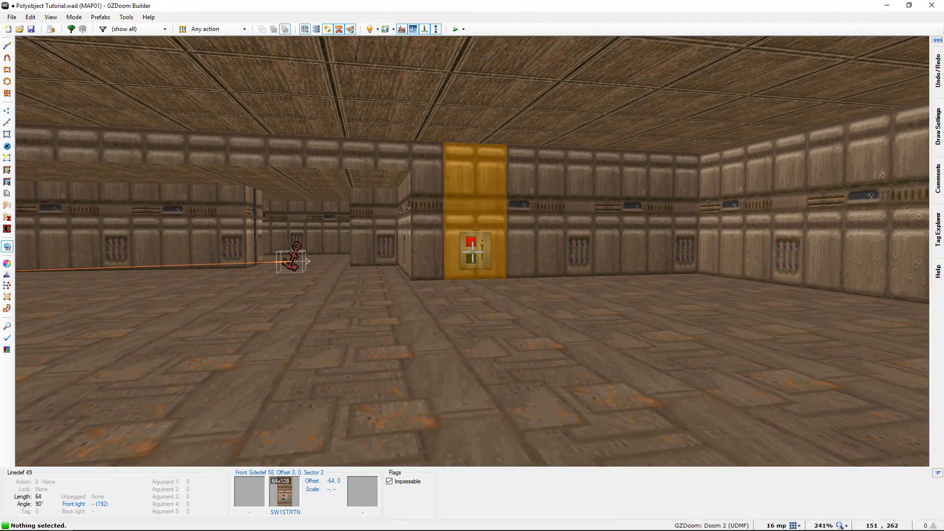
key("w")
key("s")
key("q")
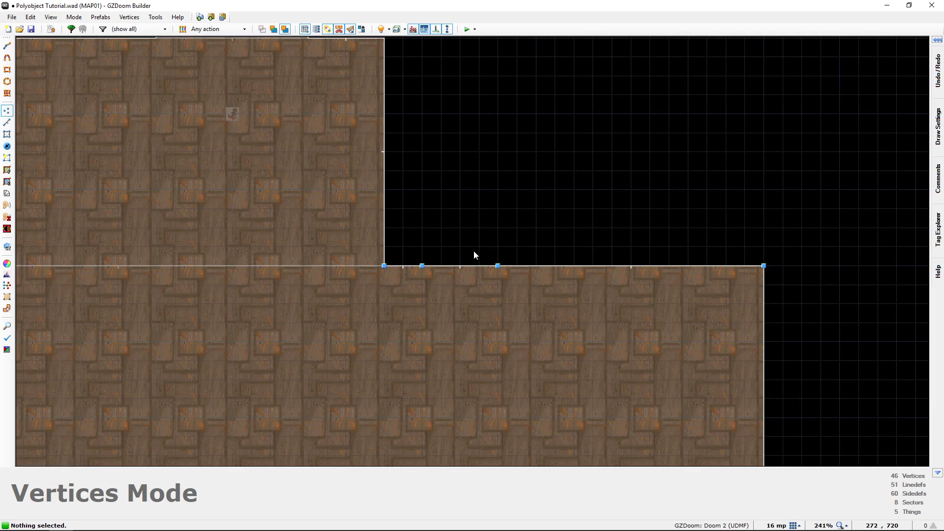
Assign the Polyobject Move action to the linedef of the switch wall segment
scroll(479, 247, "down", 3)
key("l")
middle_click_drag(482, 255, 497, 276)
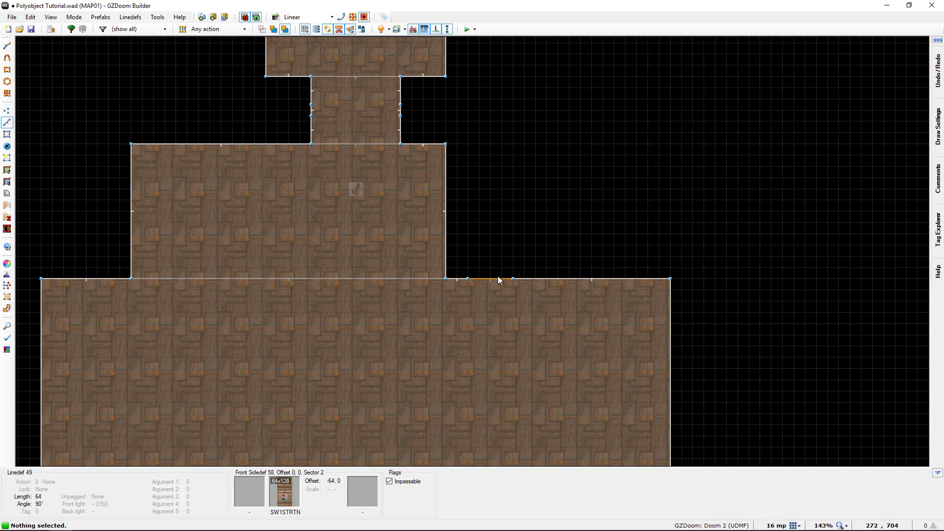
left_click(486, 279)
right_click(482, 279)
left_click(507, 217)
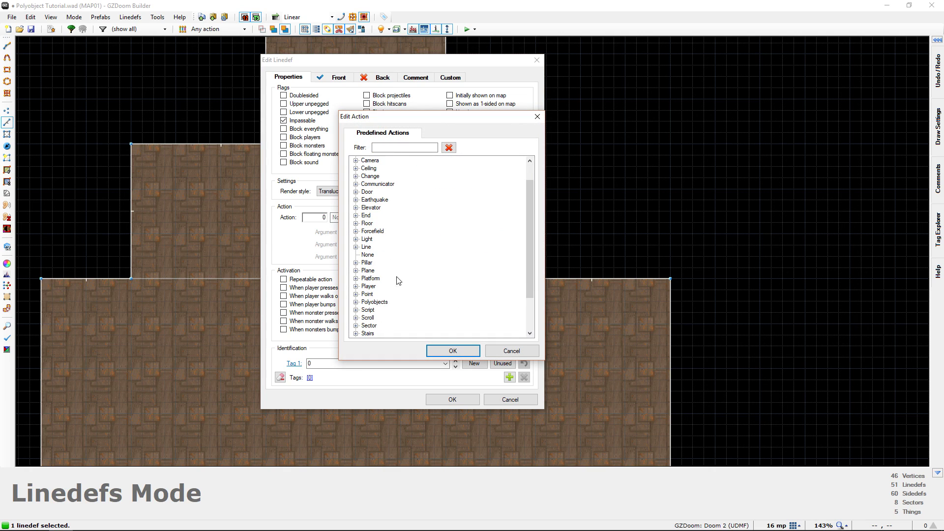
left_click(356, 301)
left_click(402, 224)
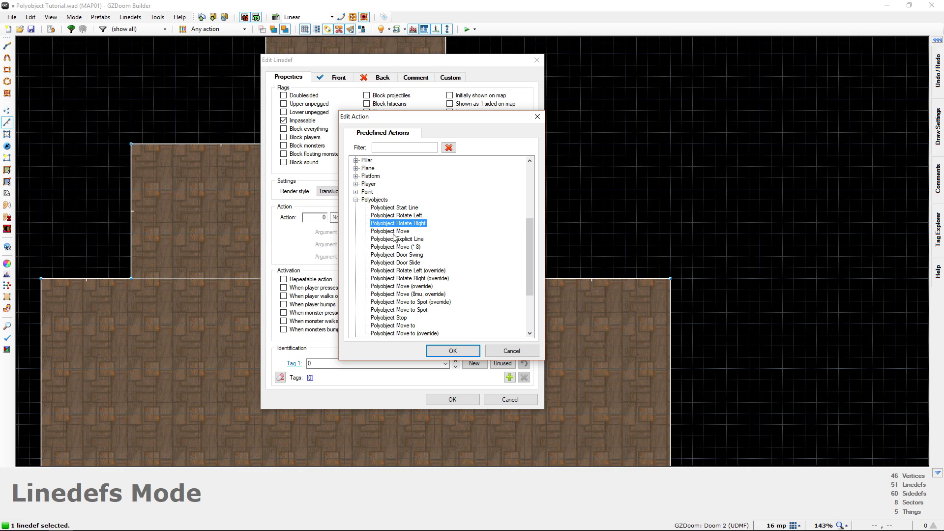
double_click(398, 232)
left_click_drag(417, 60, 524, 57)
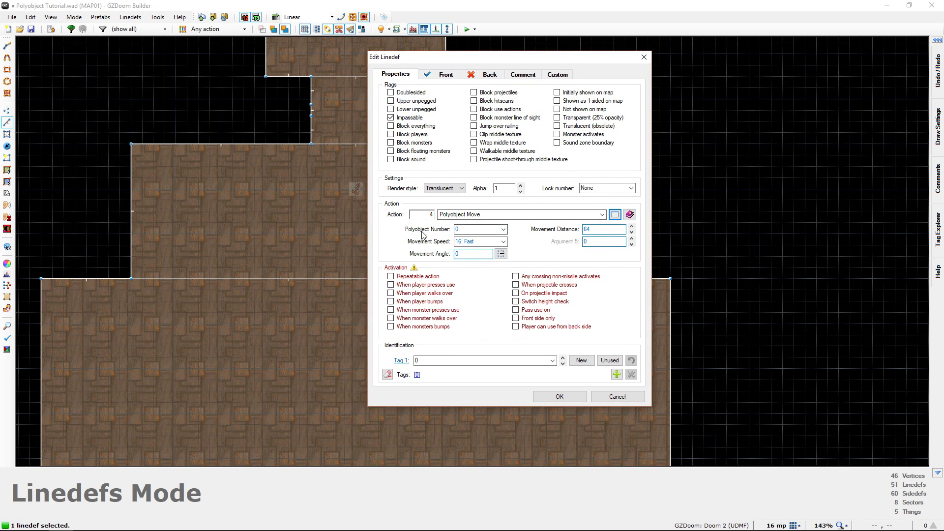
Set the action's polyobject number to 1 and keep the movement speed at 16: Fast
left_click(466, 230)
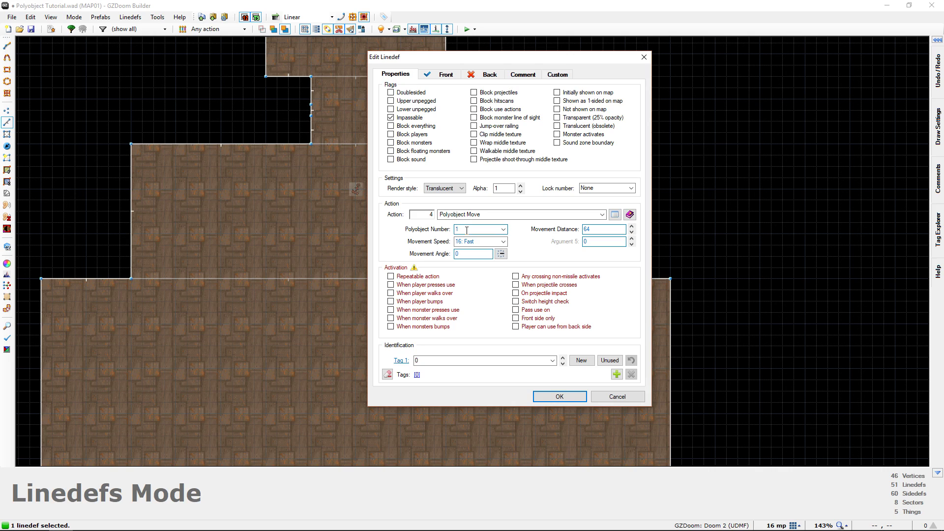
type("1")
key("Tab")
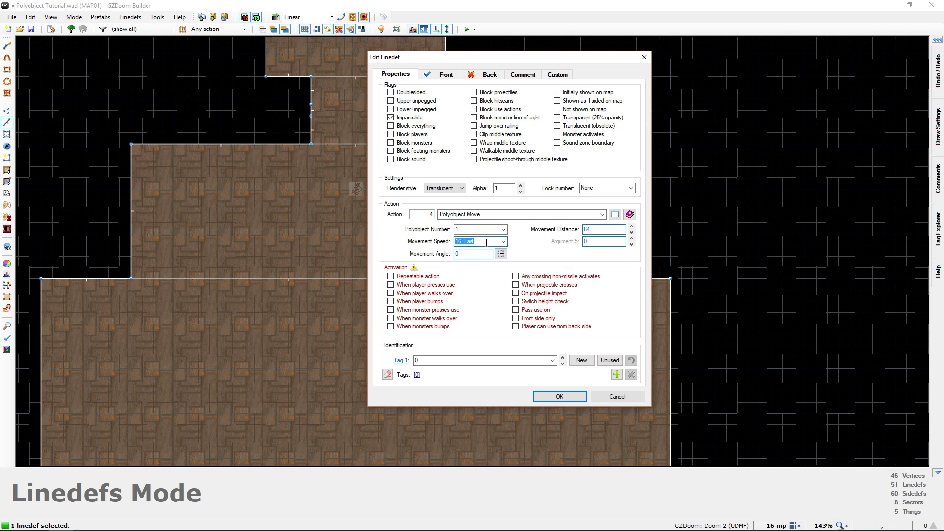
left_click(503, 241)
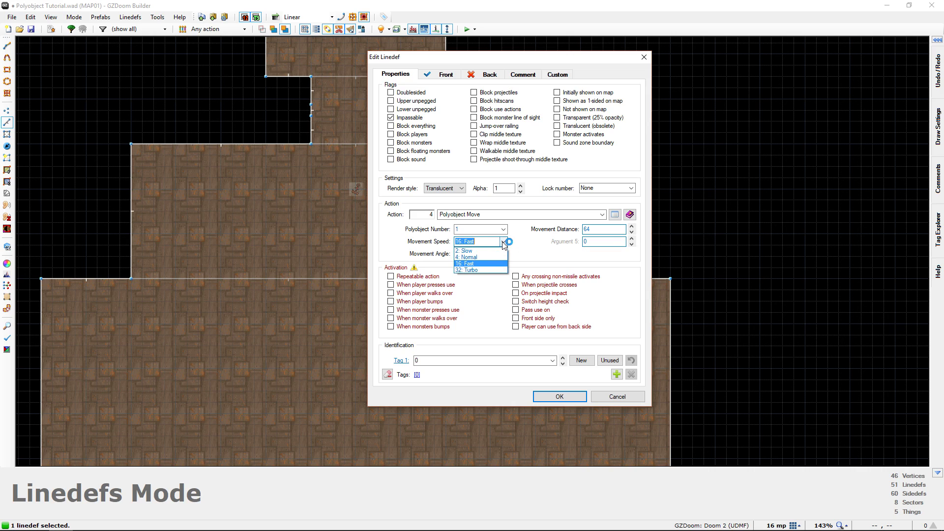
left_click(488, 264)
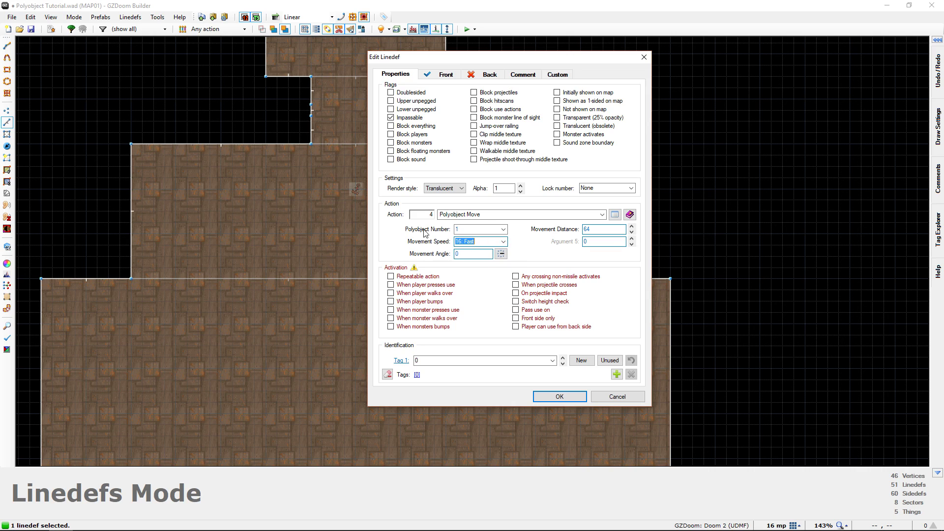
Set the movement angle to 128, pointing west, and apply the linedef properties
left_click(501, 253)
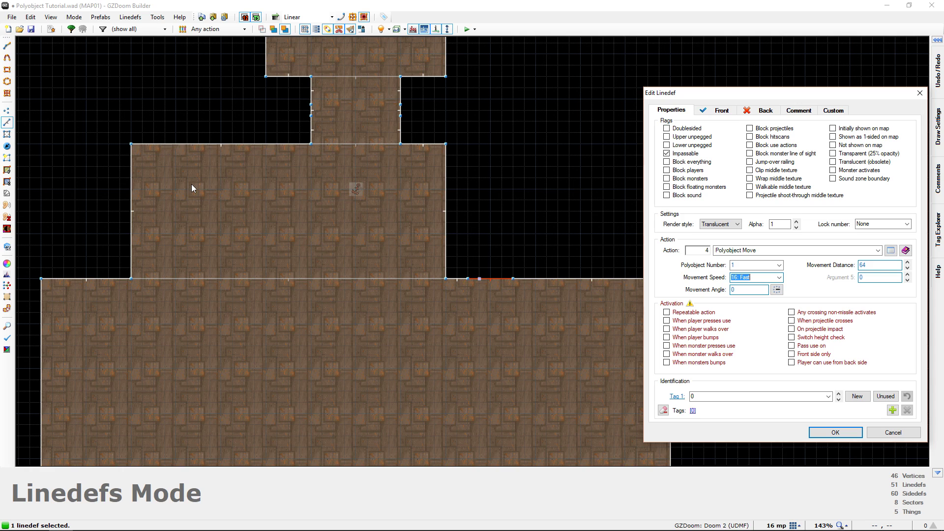
left_click_drag(714, 94, 399, 58)
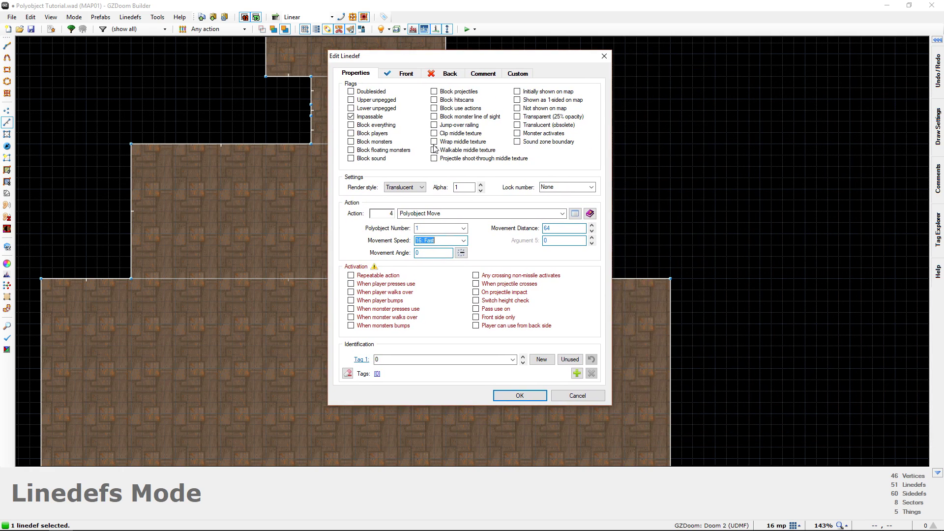
left_click(463, 255)
left_click(444, 263)
left_click(495, 254)
left_click(527, 398)
Measure the westward distance from the alcove's polyobject start spot to -144, 832 with a temporary line, and delete the leftover vertex
scroll(406, 258, "up", 3)
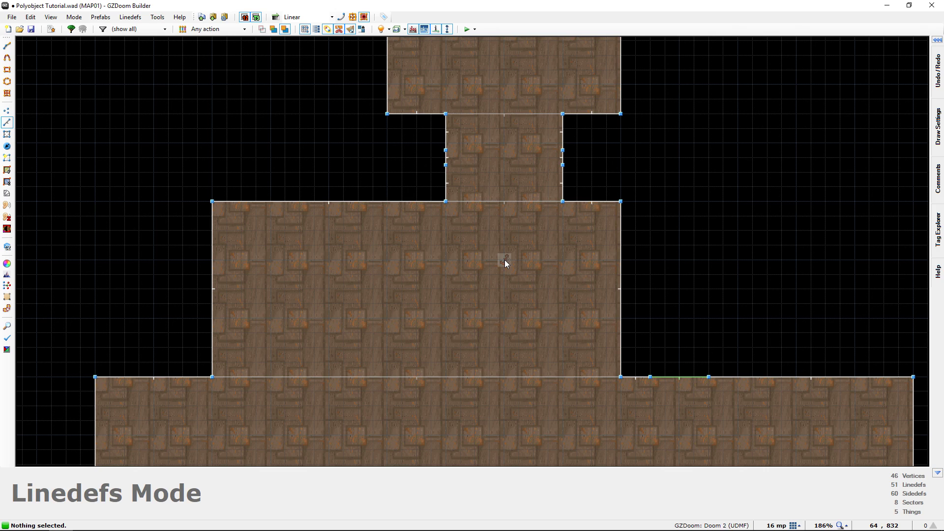
key("t")
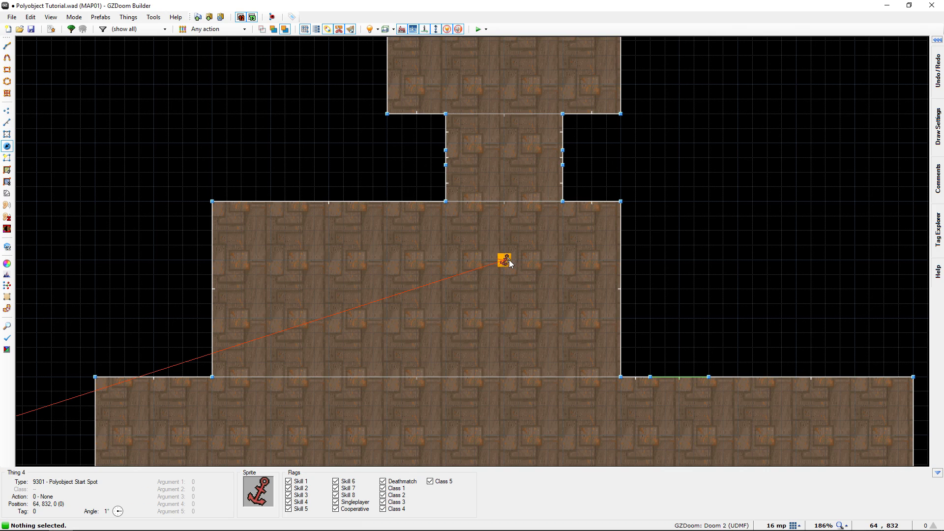
key("l")
key("d")
left_click(504, 261)
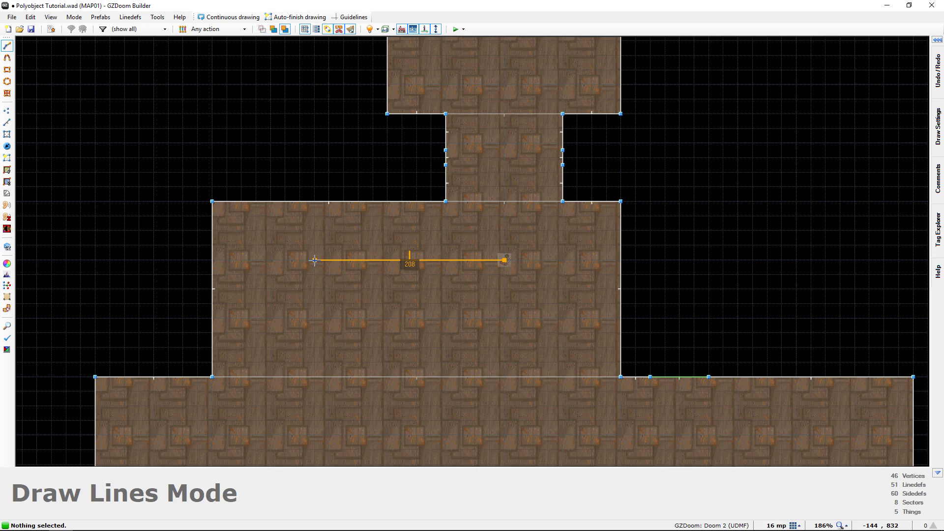
key("Return")
scroll(325, 276, "up", 6)
key("v")
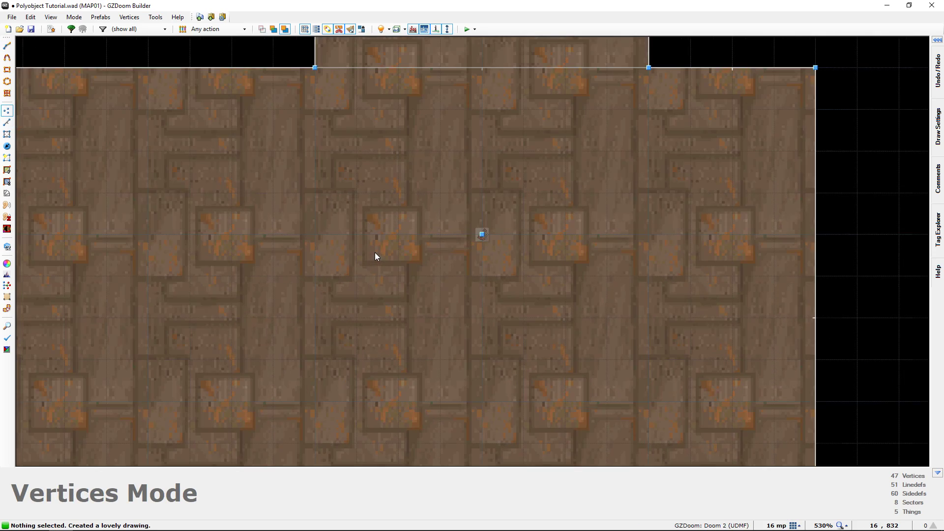
left_click_drag(420, 205, 528, 267)
key("Delete")
scroll(523, 267, "down", 6)
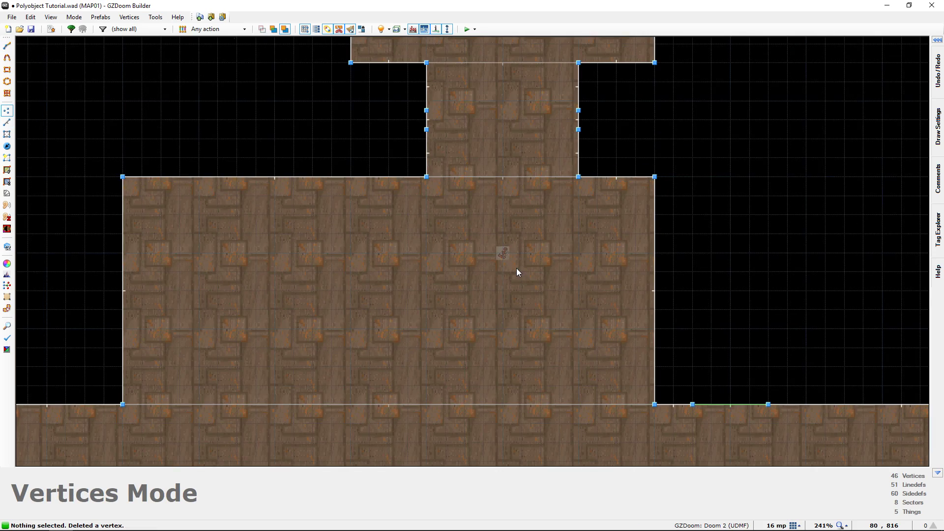
middle_click_drag(418, 272, 392, 264)
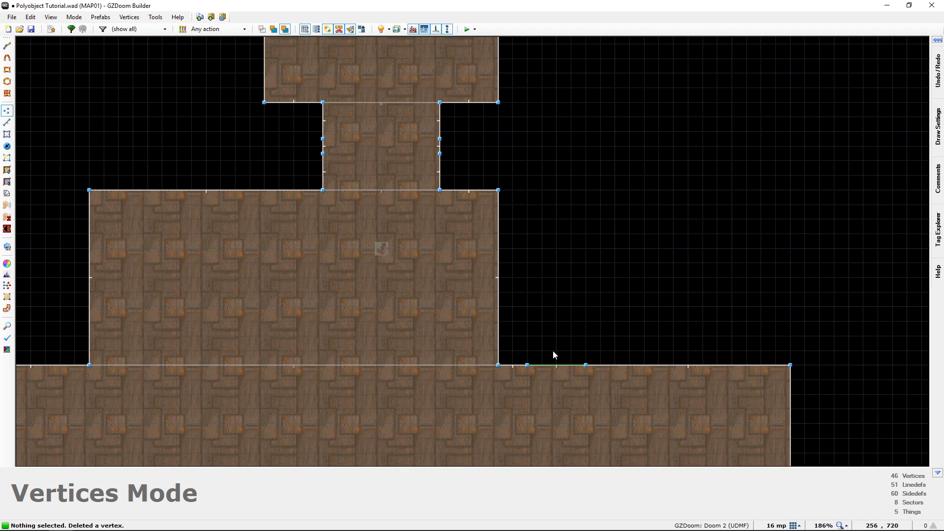
Repeat the westward measurement from the start spot with another temporary line, and remove its stray vertex
key("l")
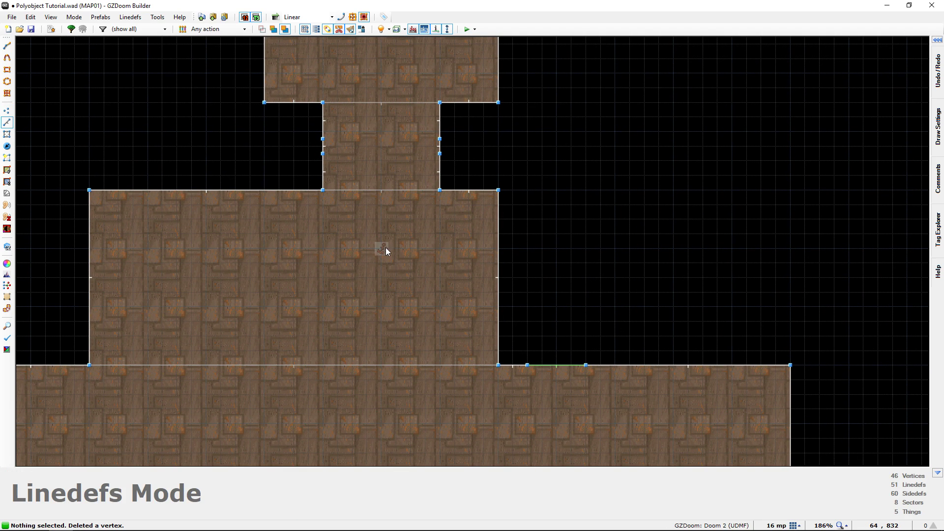
key("space")
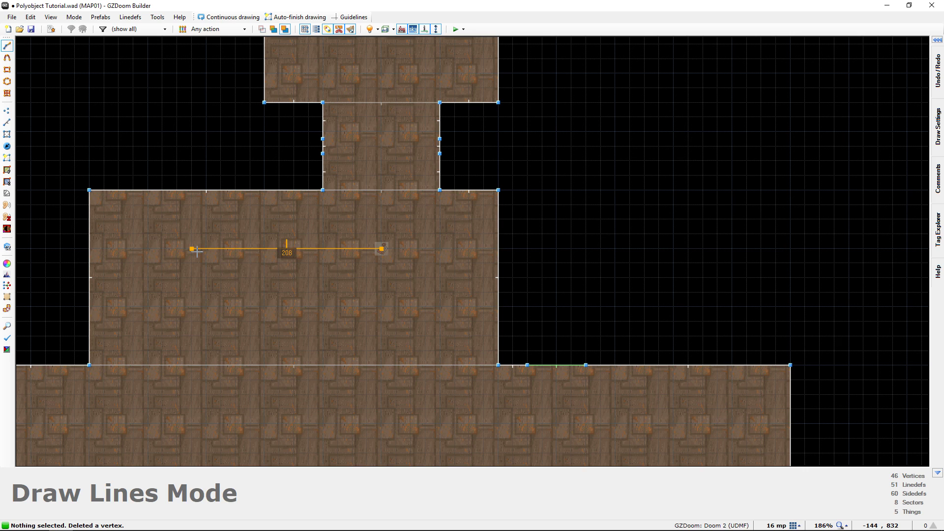
key("Return")
key("v")
left_click(381, 248)
key("Delete")
key("t")
key("c")
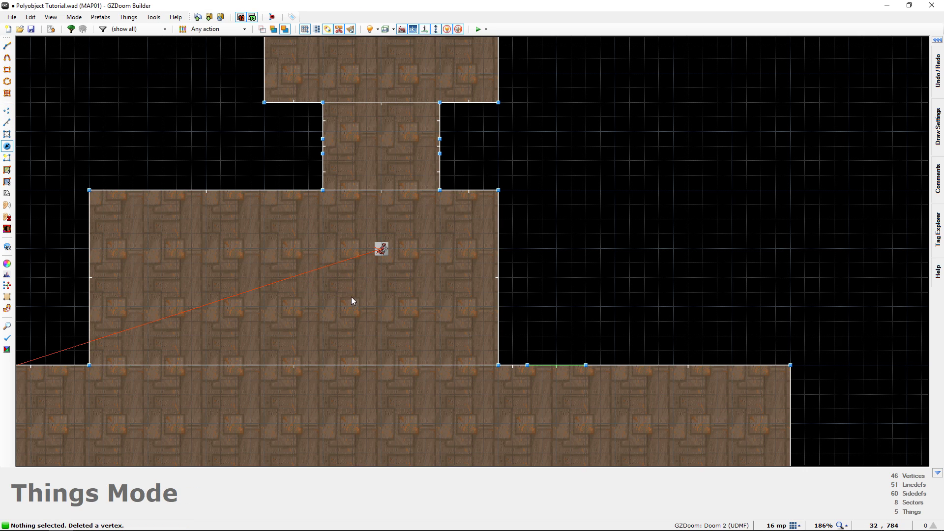
Set the switch linedef's movement distance to 208 and enable activation when the player presses use
middle_click_drag(339, 294, 317, 255)
key("l")
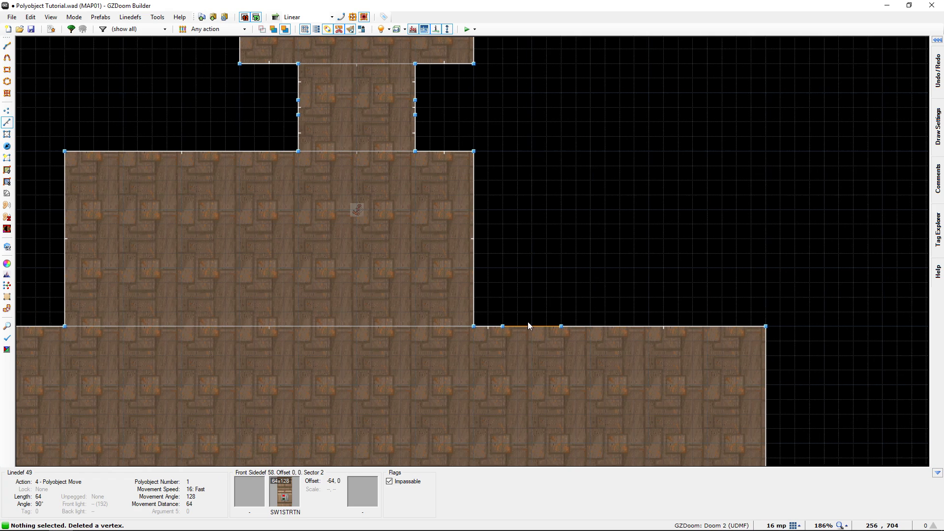
middle_click_drag(529, 321, 477, 284)
right_click(476, 282)
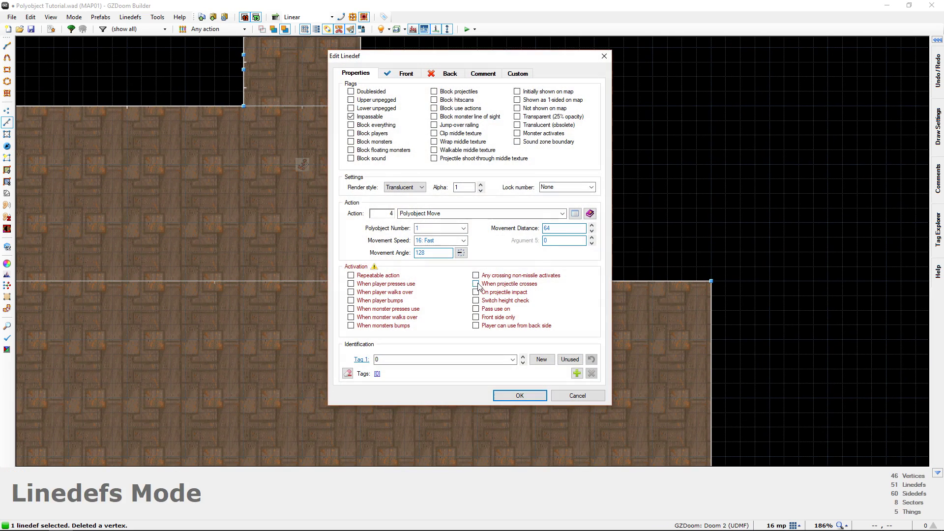
type("208")
left_click(384, 287)
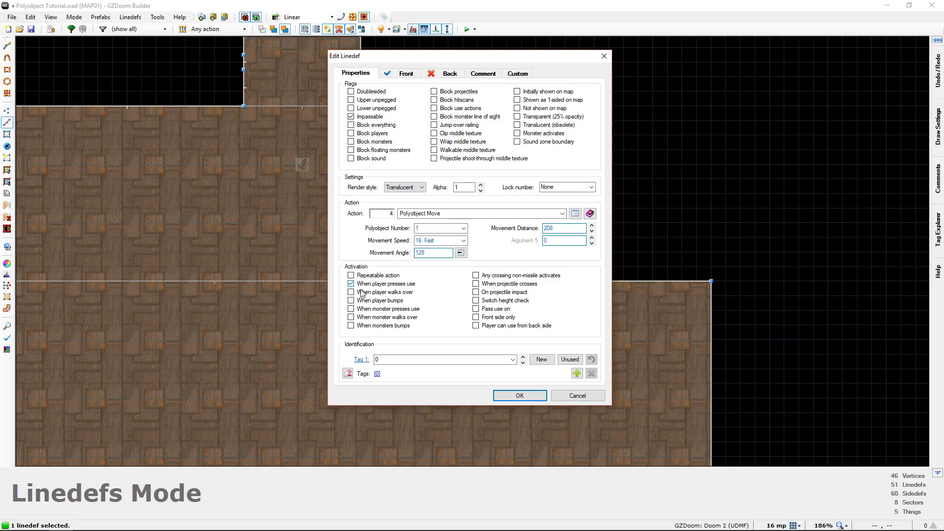
left_click(519, 395)
scroll(467, 404, "down", 3)
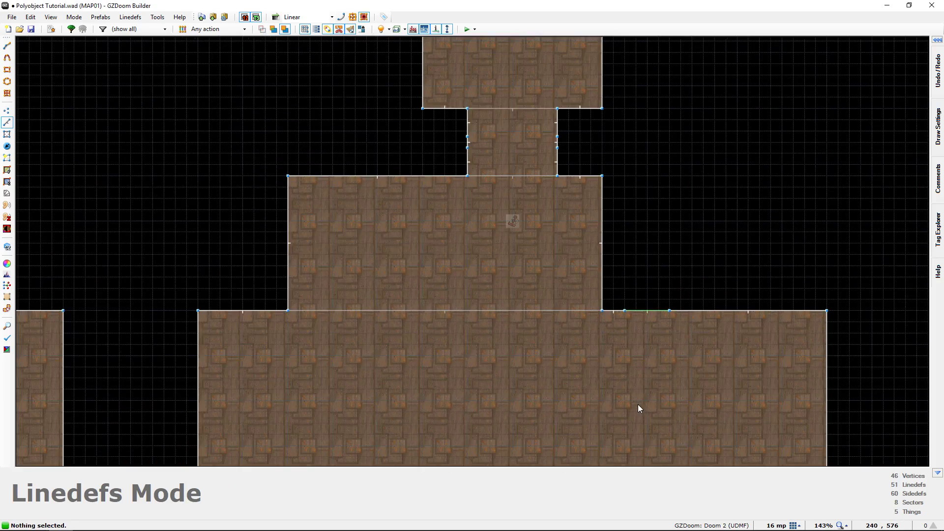
Approach the wall switch beside the northern alcove in 3D view and open its linedef properties
scroll(630, 378, "down", 2)
middle_click_drag(630, 378, 515, 321)
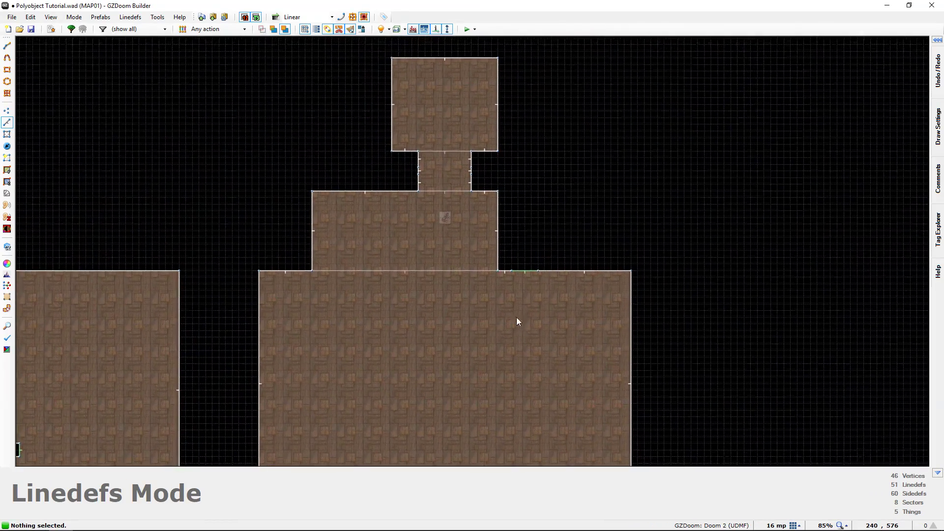
scroll(532, 275, "up", 3)
key("w")
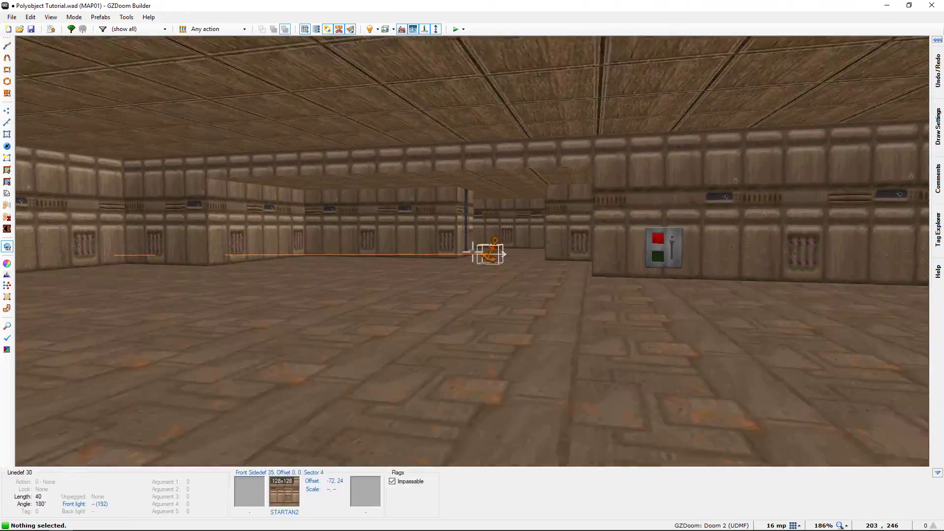
key("w")
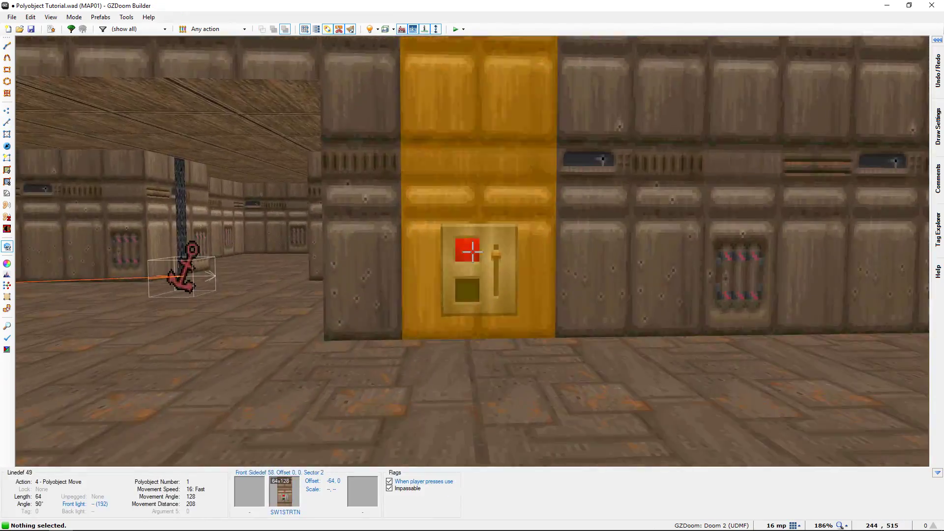
key("s")
right_click(472, 251)
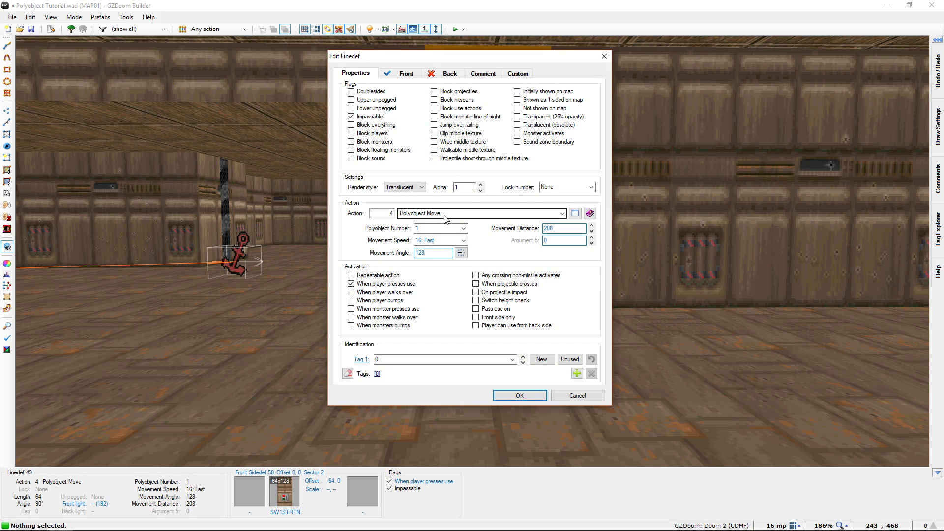
Check the movement angle, speed and distance of the switch's Polyobject Move action, and return to the 2D map
left_click(461, 252)
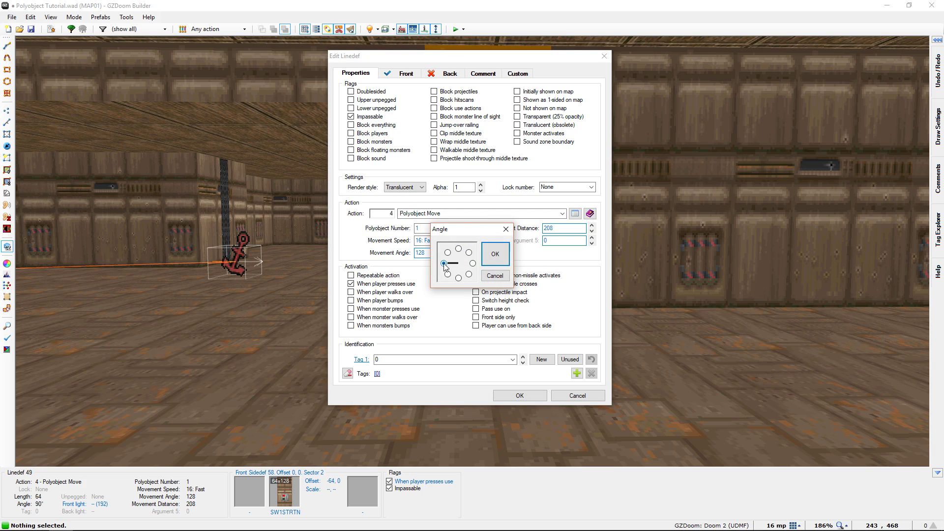
left_click(495, 259)
left_click(464, 241)
left_click(439, 241)
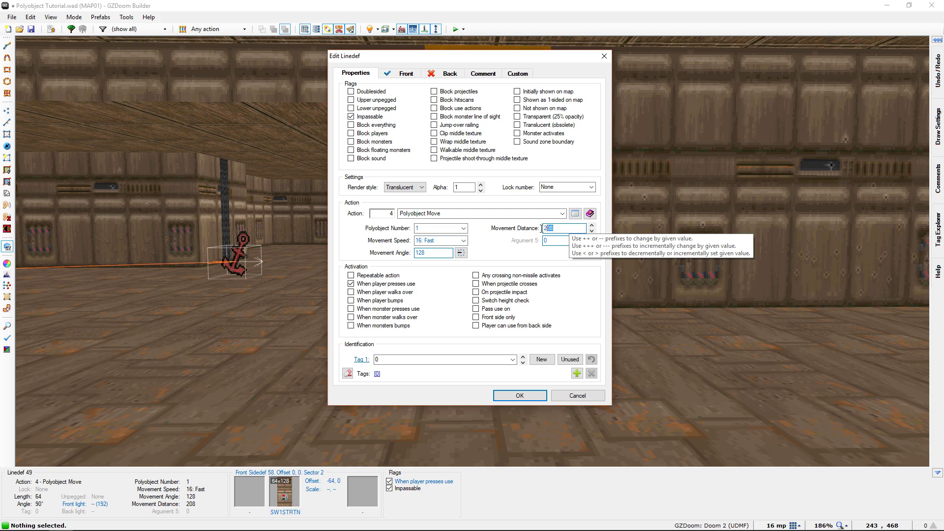
left_click(520, 396)
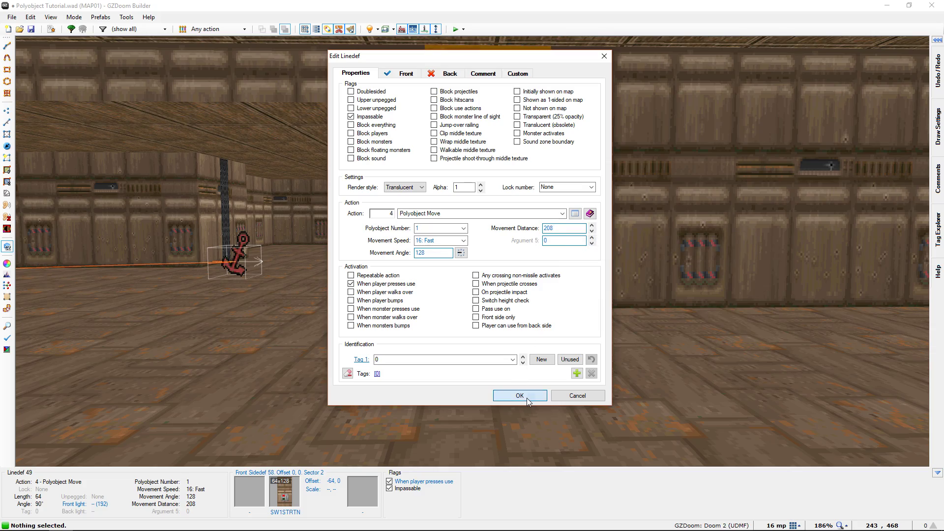
key("s")
key("w")
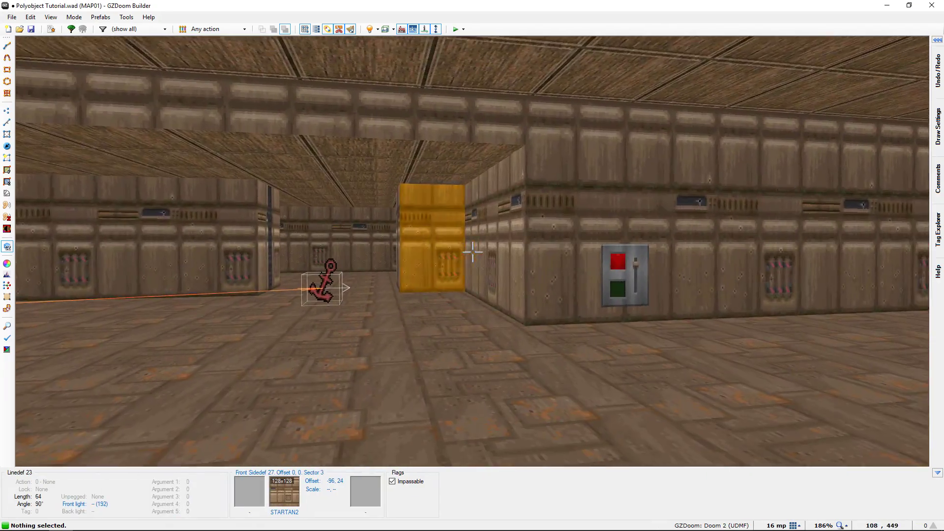
key("q")
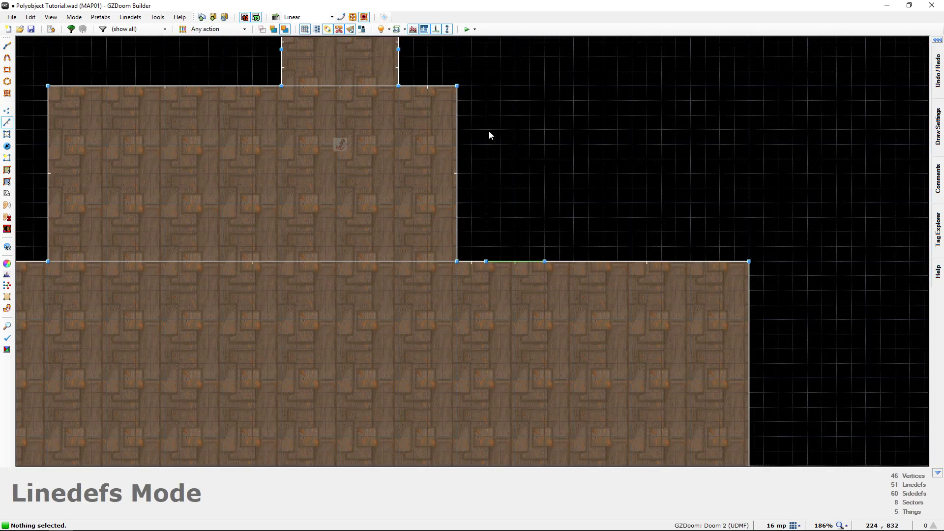
Test the map in GZDoom and use the wall switch in the main room to move the dark block
left_click(465, 30)
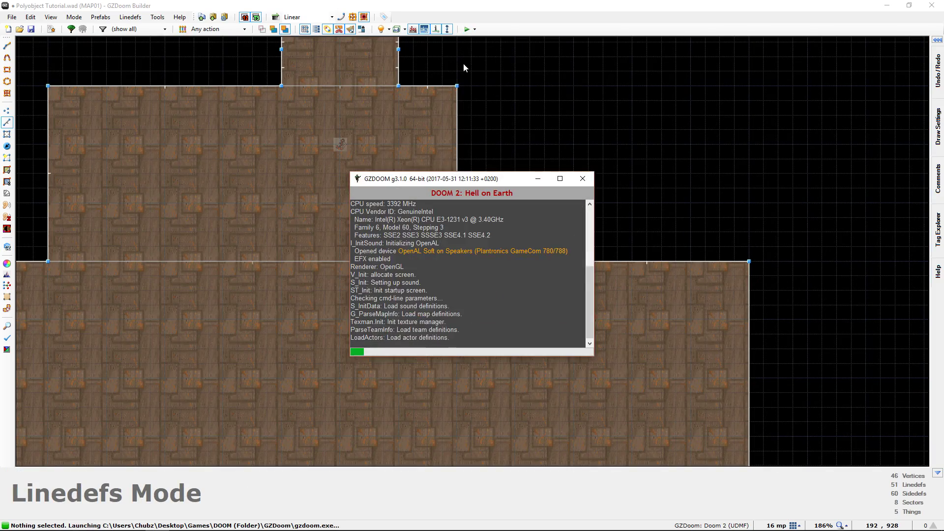
key("w")
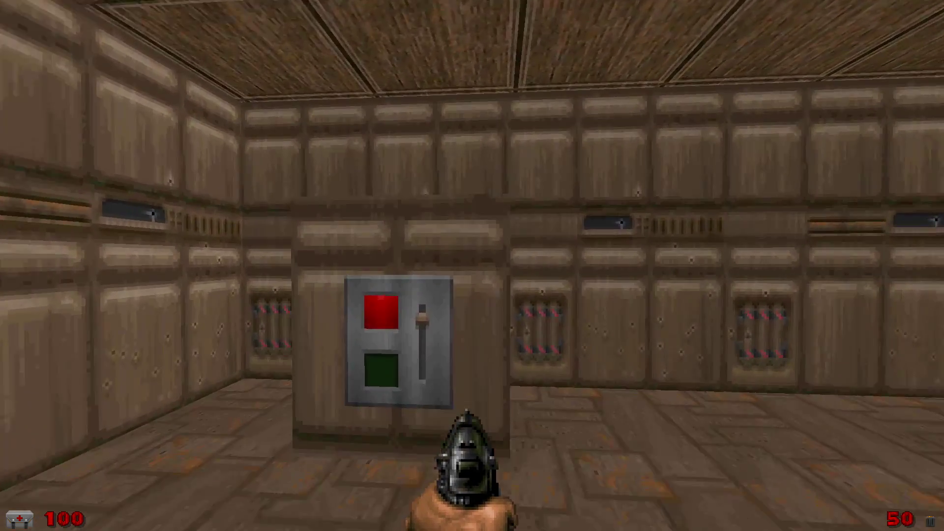
key("w")
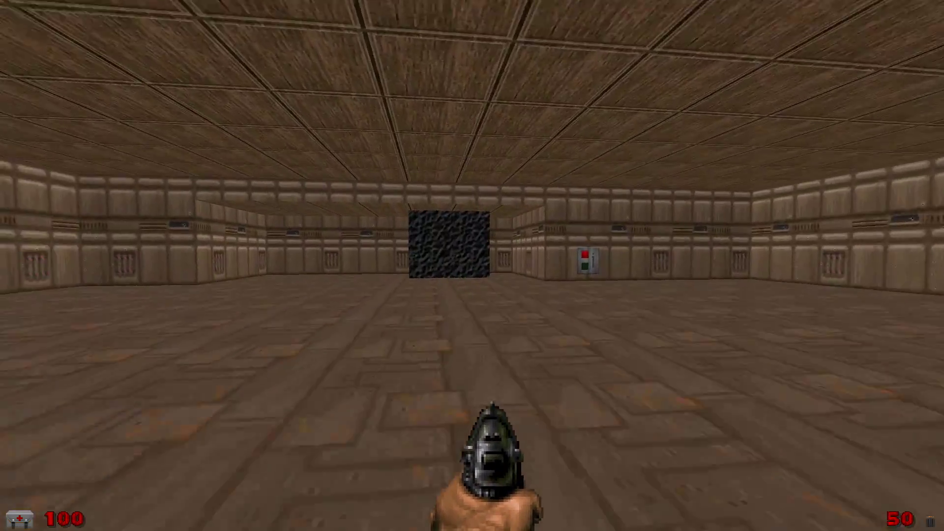
key("w")
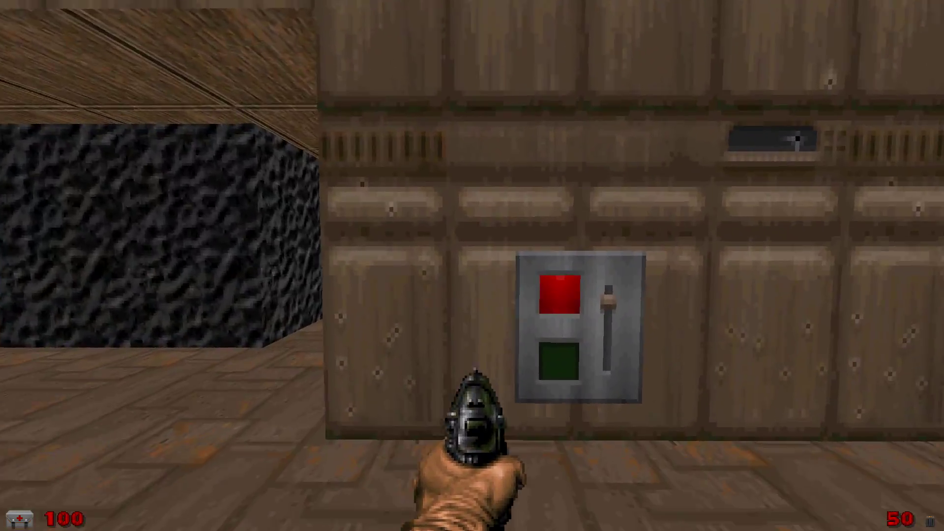
key("w")
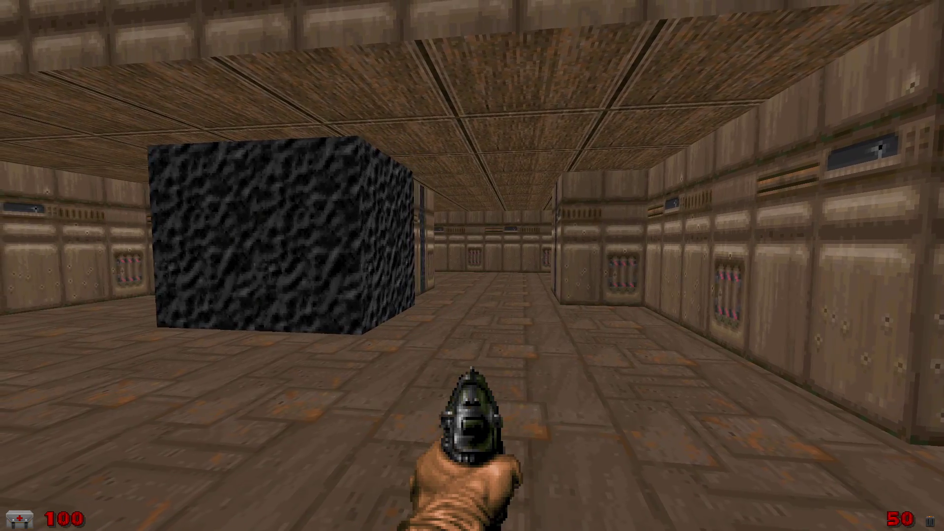
key("d")
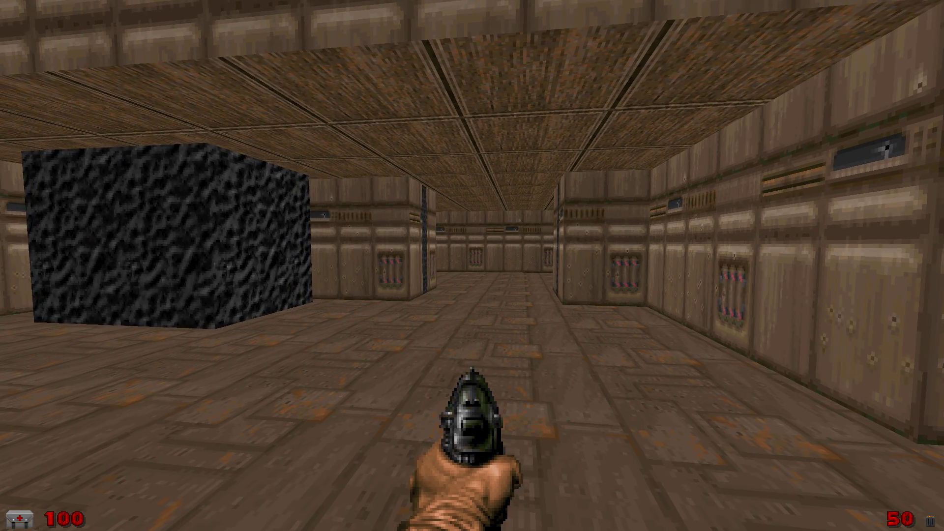
key("w")
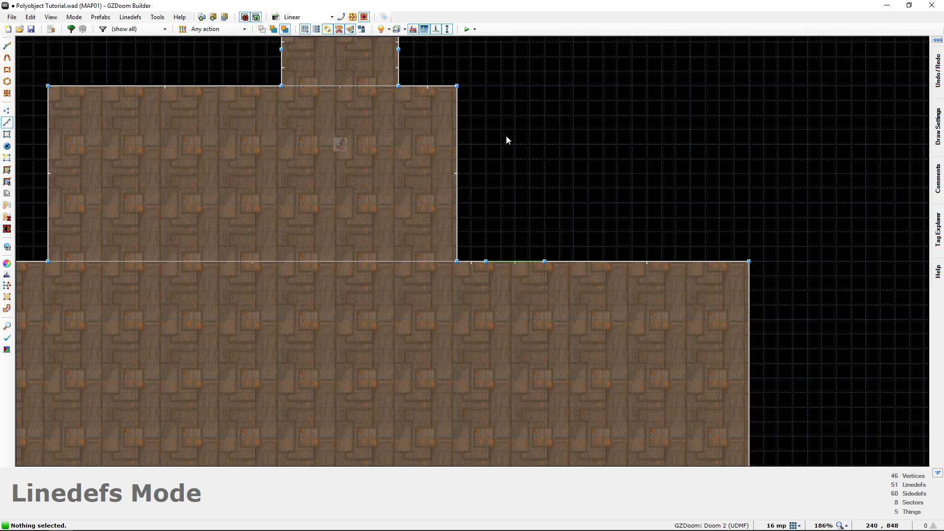
Recheck the Polyobject Move parameters on the switch linedef in the 2D map
right_click(518, 259)
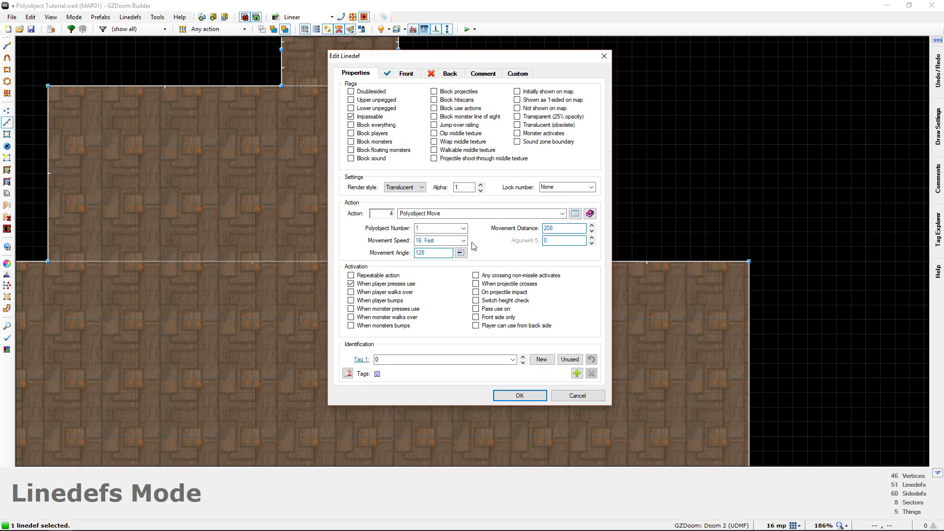
left_click(429, 256)
left_click(508, 395)
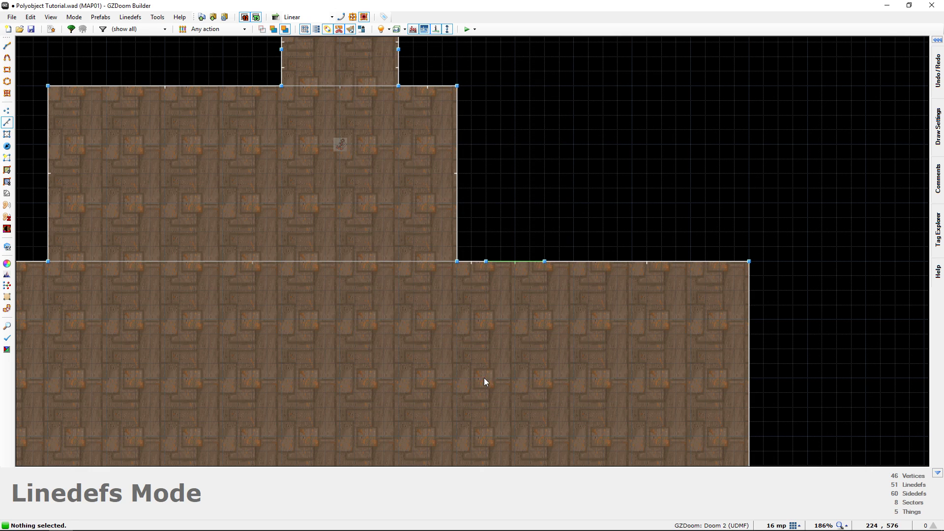
Test the map in GZDoom again, activate the entrance and wall switches, and walk past the moving block toward the doorway
left_click(467, 32)
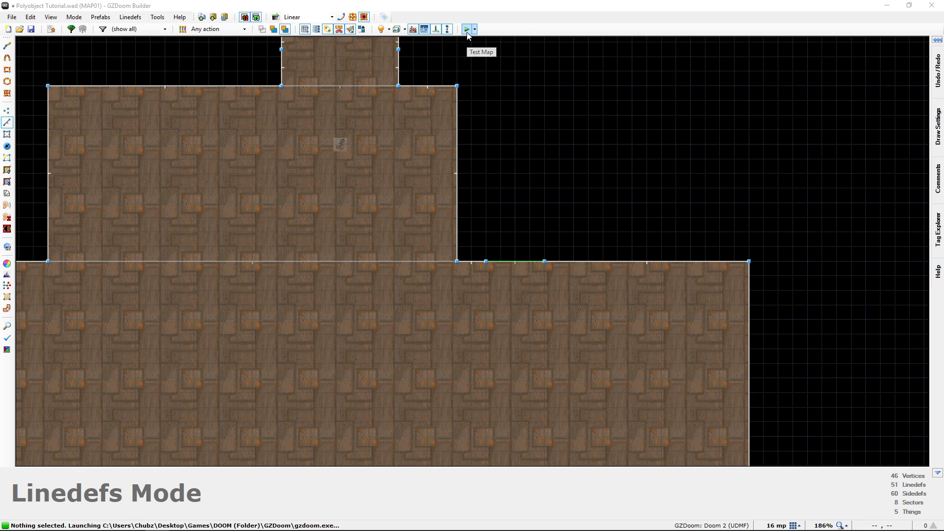
key("w")
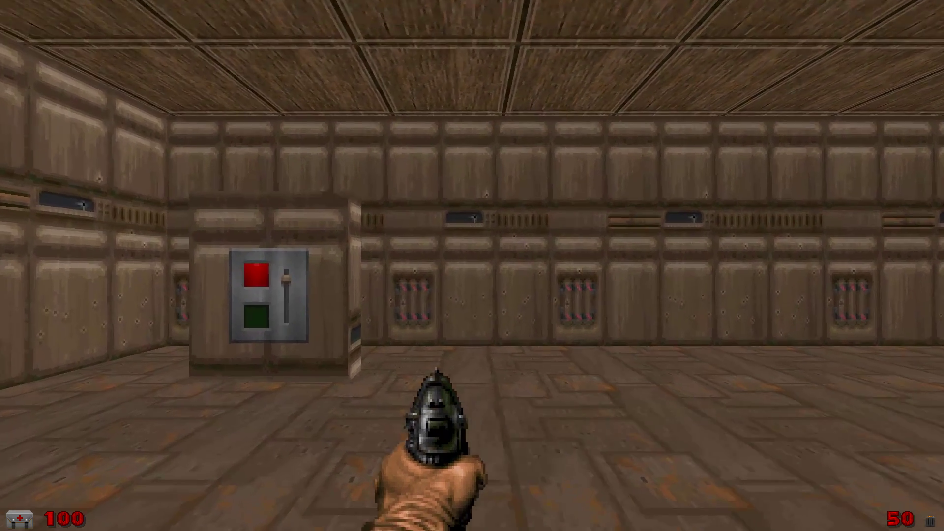
key("e")
key("w")
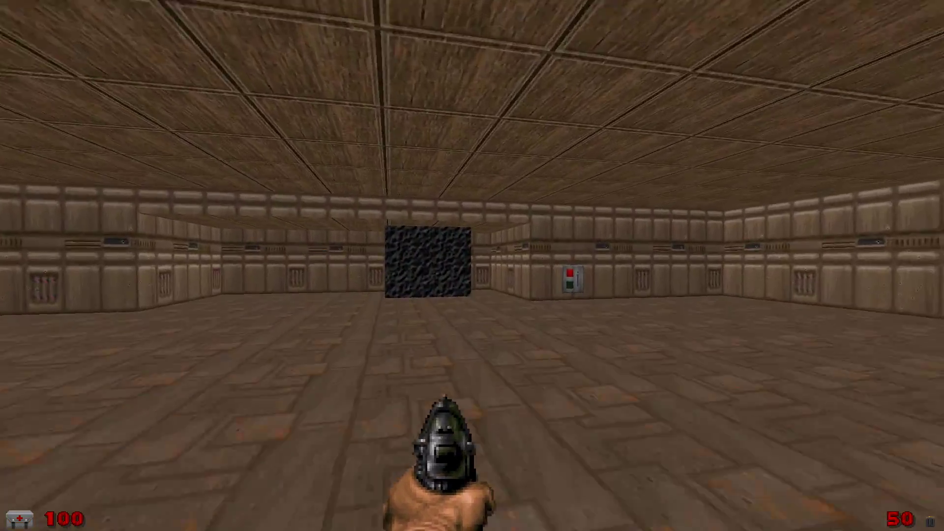
key("e")
key("Left")
key("w")
key("d")
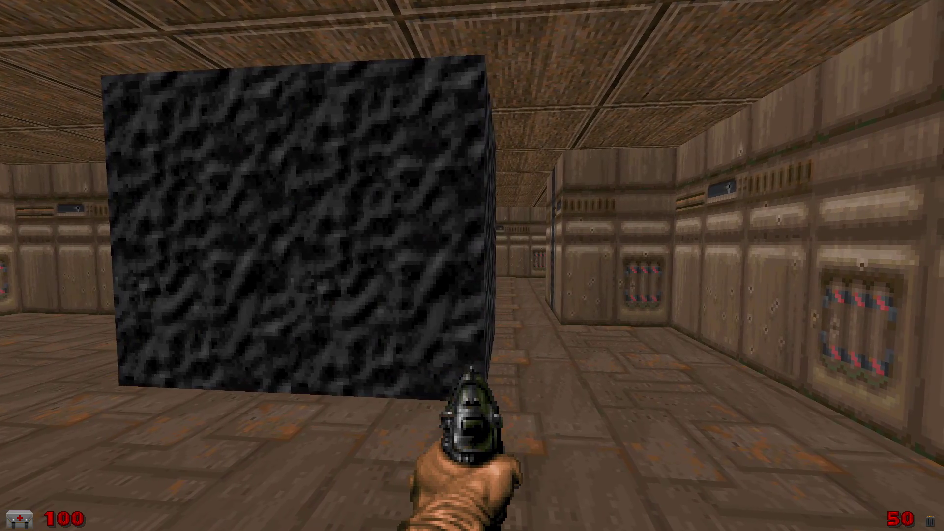
key("w")
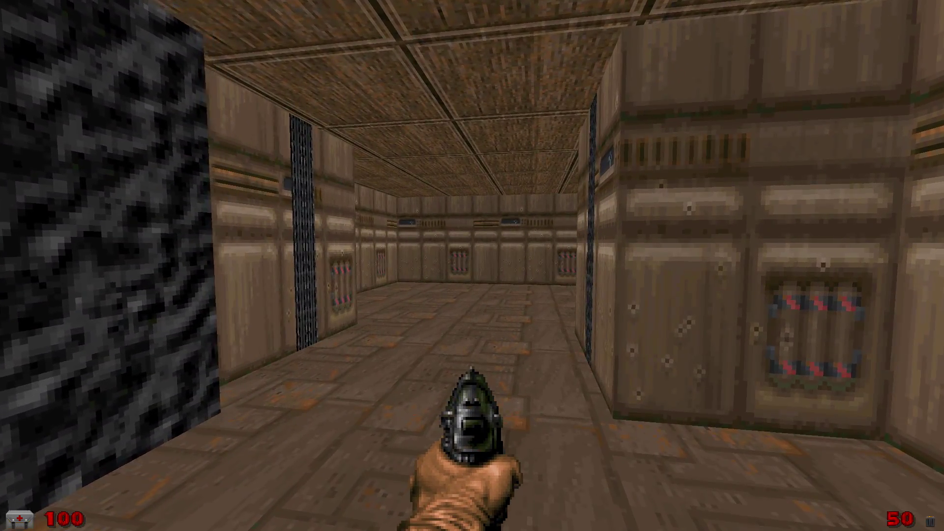
key("alt+F4")
Examine the northern doorway's floor and side door tracks in 3D view, and return to the 2D map
middle_click_drag(475, 132, 547, 174)
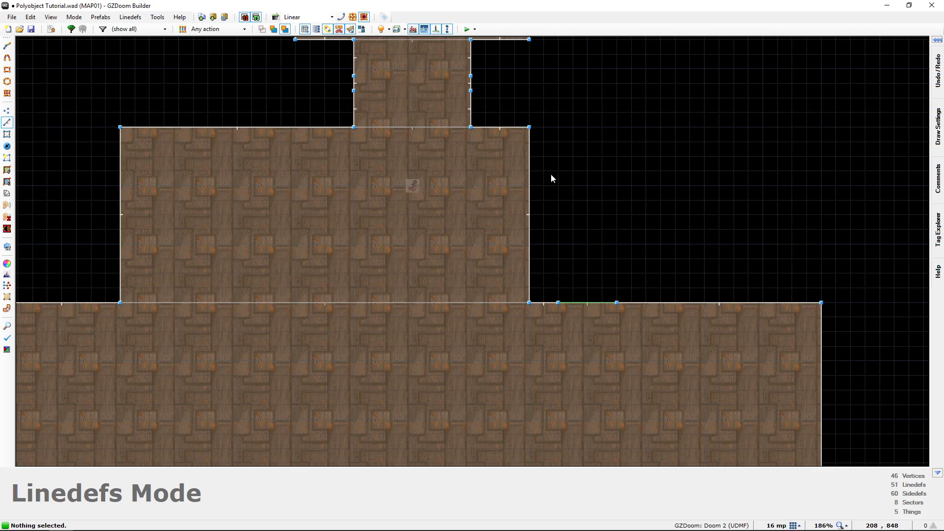
scroll(551, 174, "down", 6)
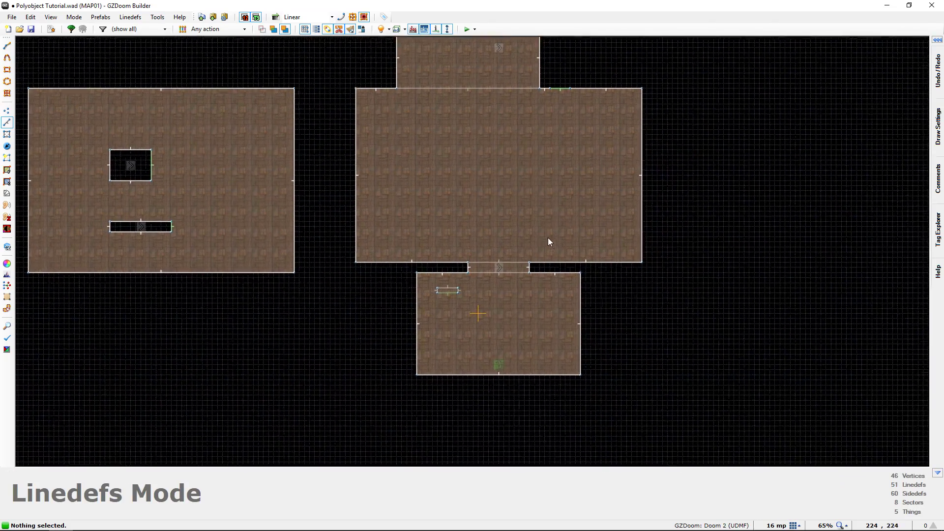
scroll(547, 238, "up", 1)
middle_click_drag(547, 239, 527, 231)
middle_click_drag(466, 110, 507, 385)
scroll(534, 255, "up", 1)
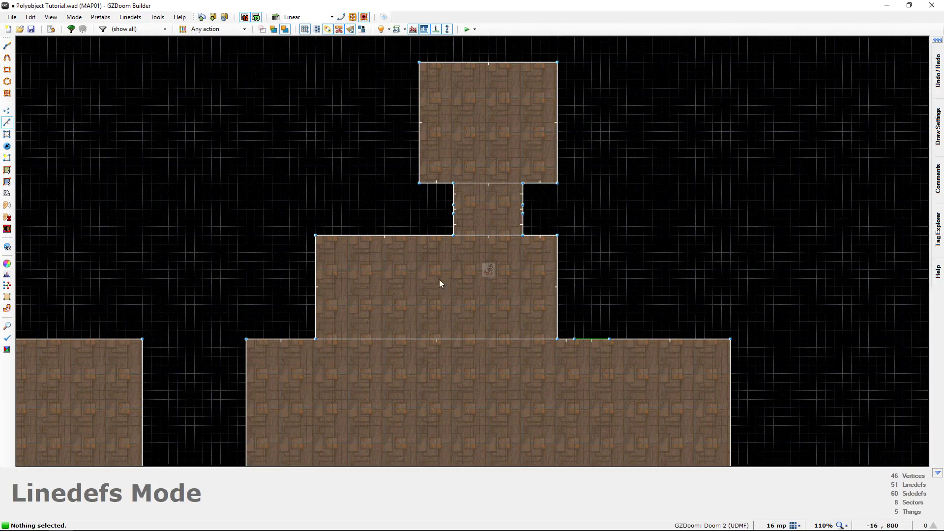
key("w")
key("w")
key("f")
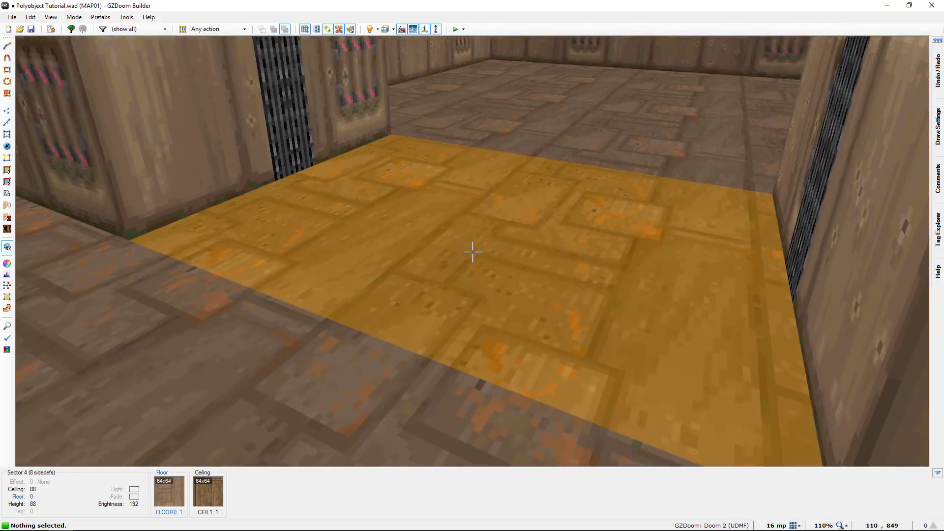
key("s")
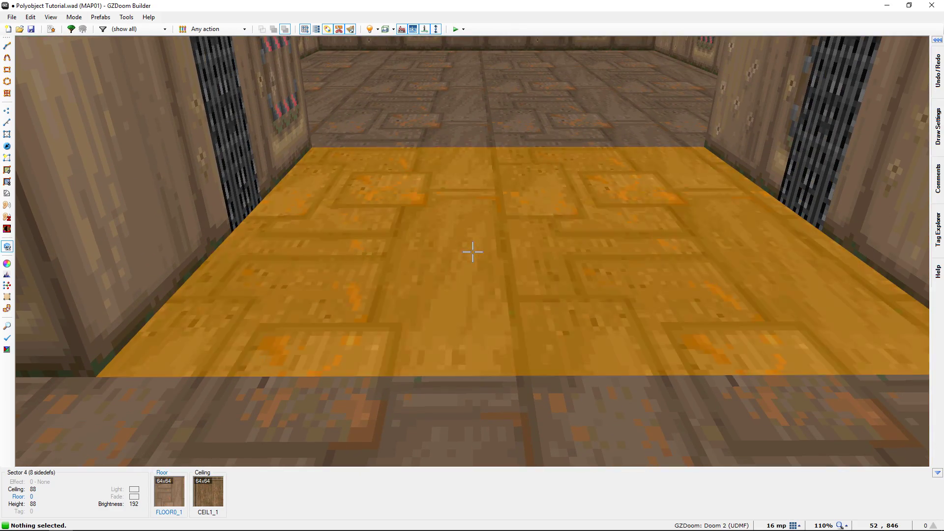
key("q")
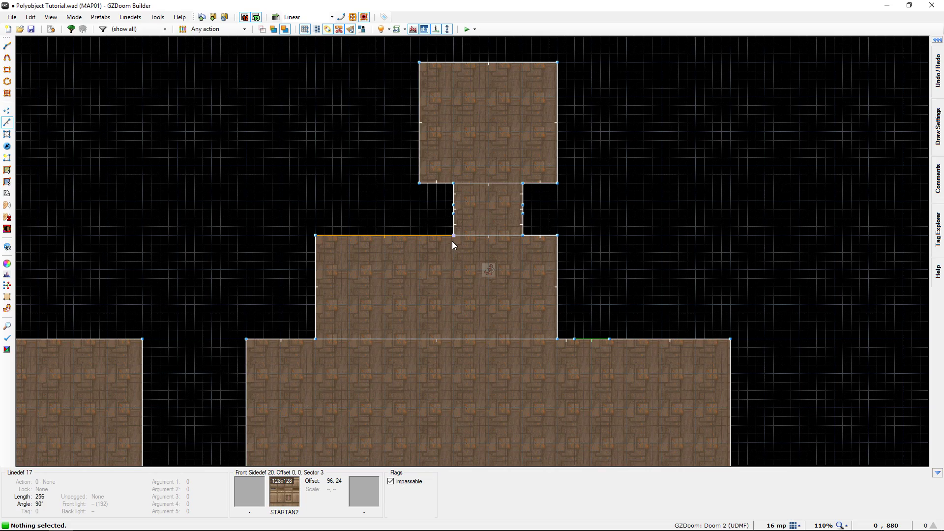
middle_click_drag(452, 241, 435, 331)
scroll(457, 322, "up", 4)
scroll(446, 284, "up", 3)
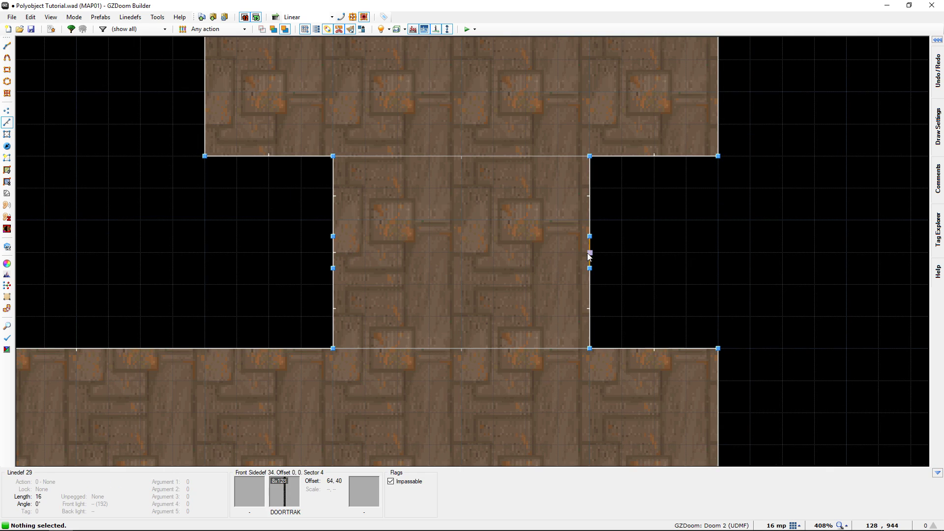
key("d")
left_click(333, 237)
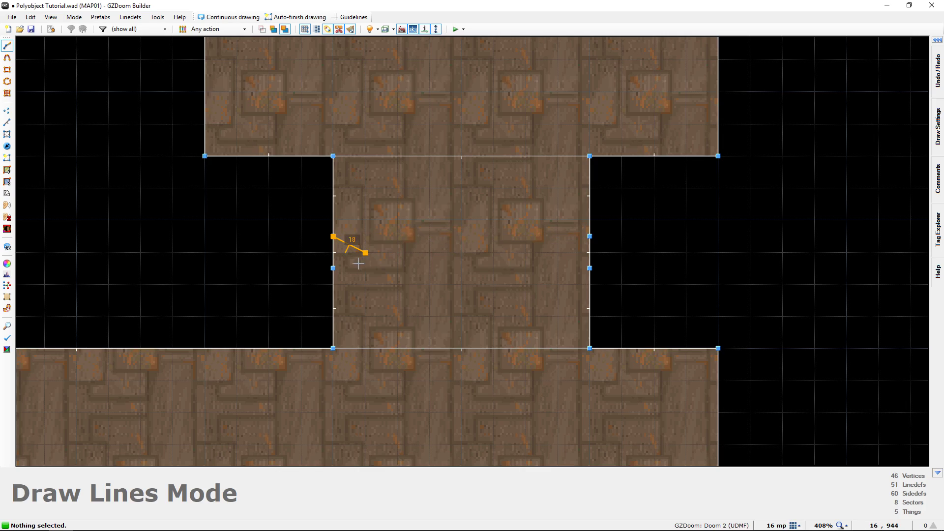
key("Escape")
Draw a 128 by 16 rectangle above the existing block outline in the separate polyobject room and switch to Sectors mode
scroll(283, 253, "down", 4)
mouse_move(282, 252)
middle_mouse_down()
mouse_move(541, 225)
mouse_move(650, 89)
middle_mouse_up()
scroll(283, 220, "up", 3)
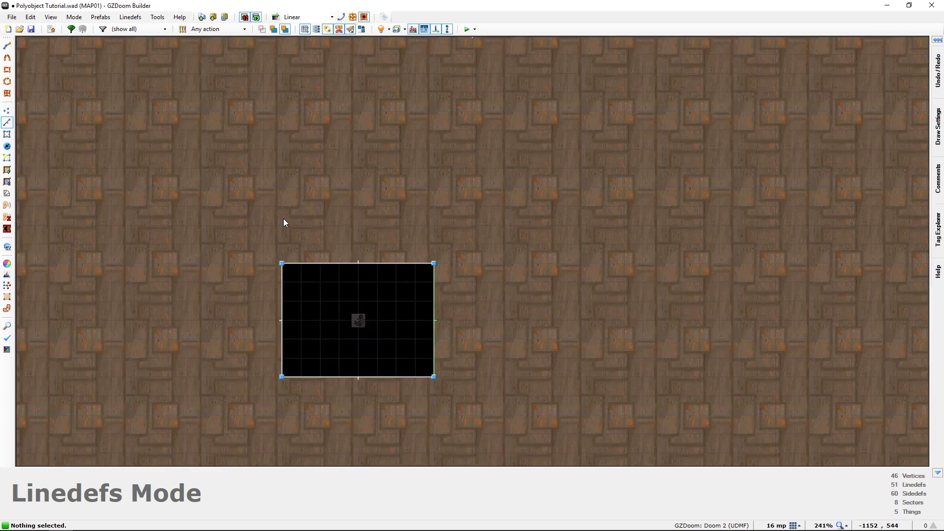
key("space")
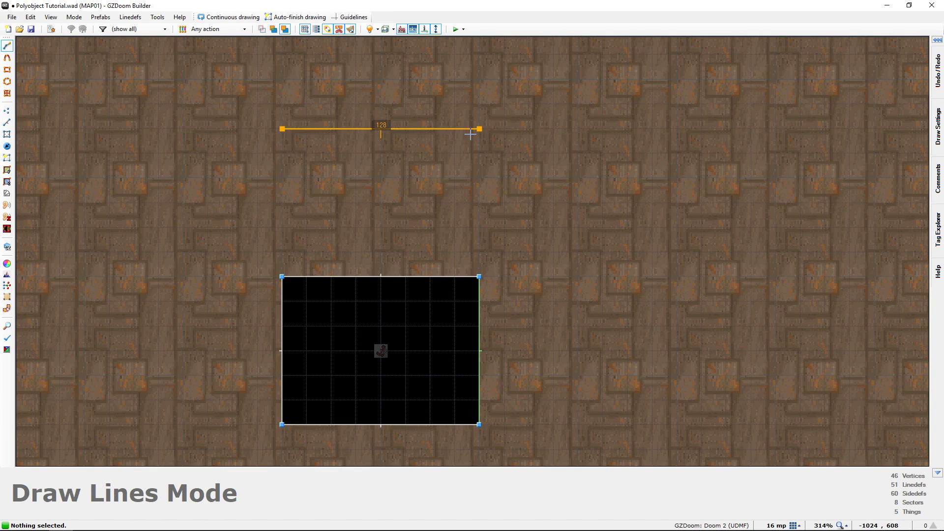
left_click(471, 159)
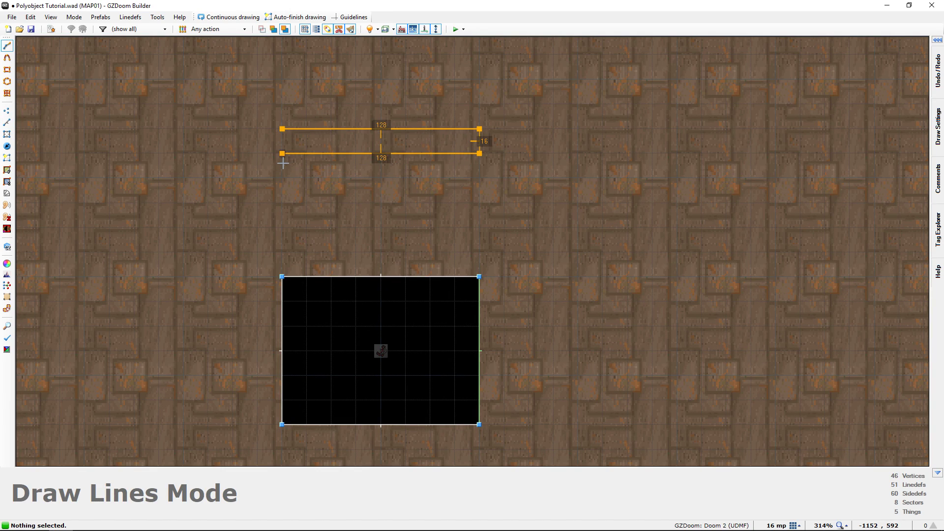
left_click(284, 140)
key("s")
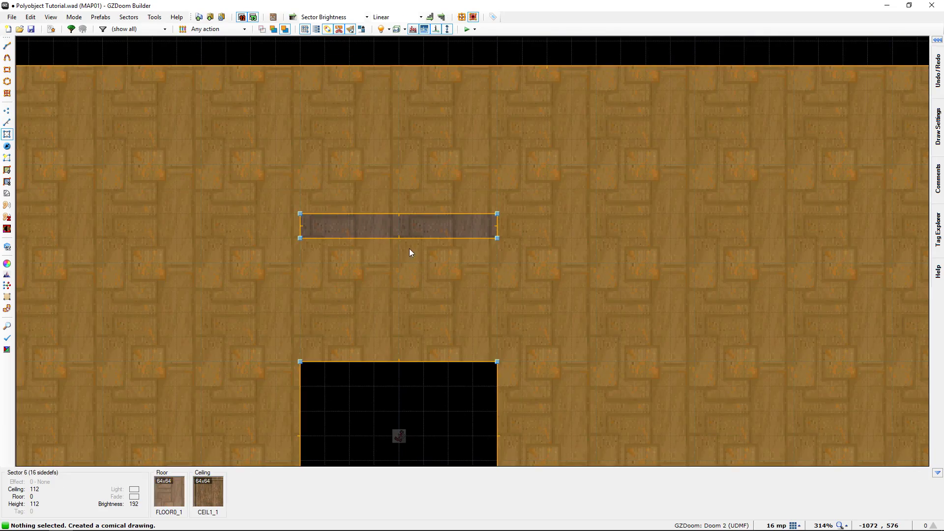
Delete the sector inside the 128 by 16 rectangle and apply the BIGDOOR2 texture to both of its long faces in 3D view
key("Delete")
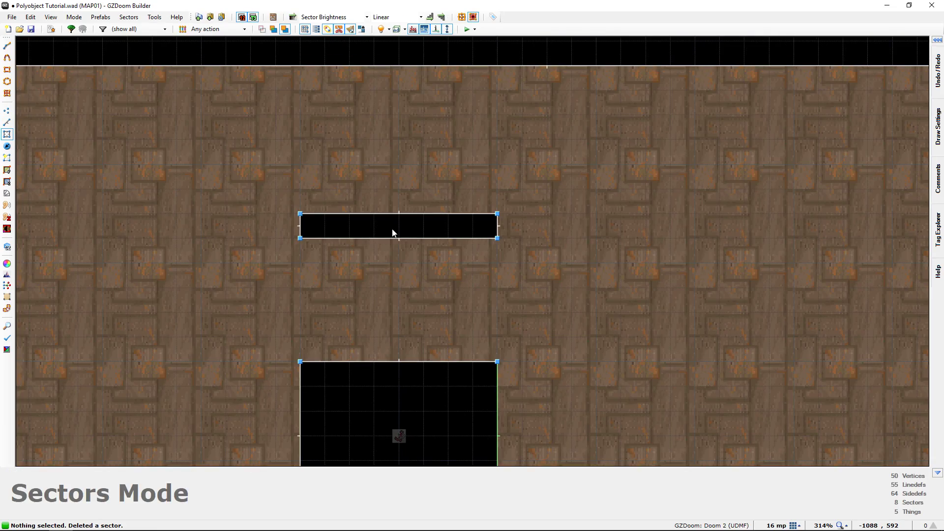
key("q")
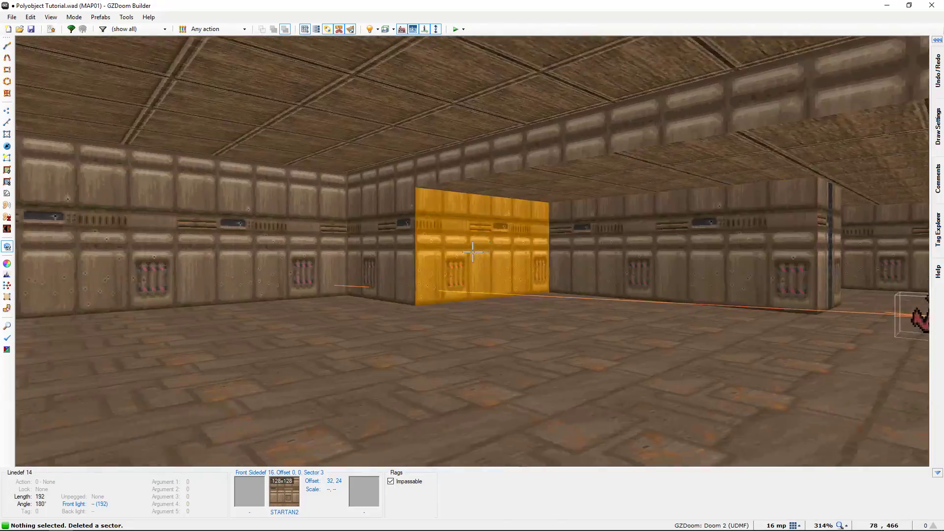
key("w")
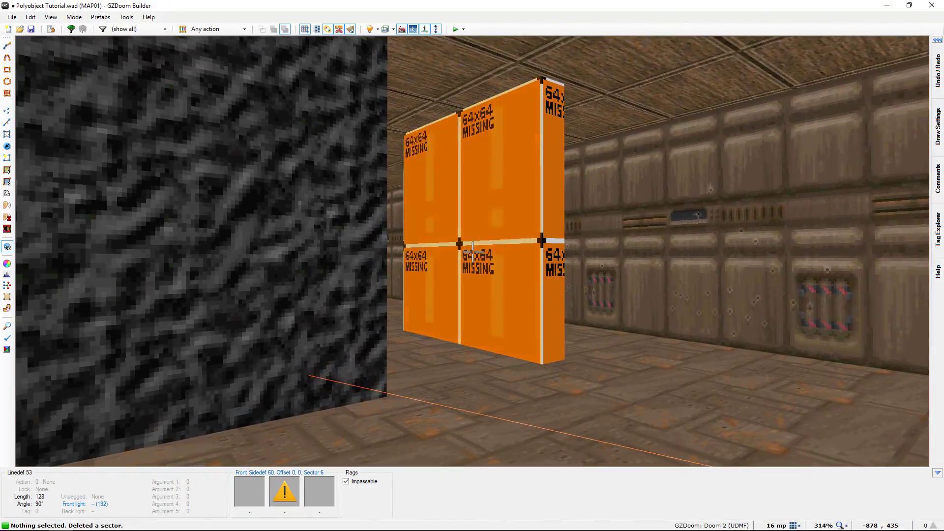
key("w")
left_click(472, 254)
key("a")
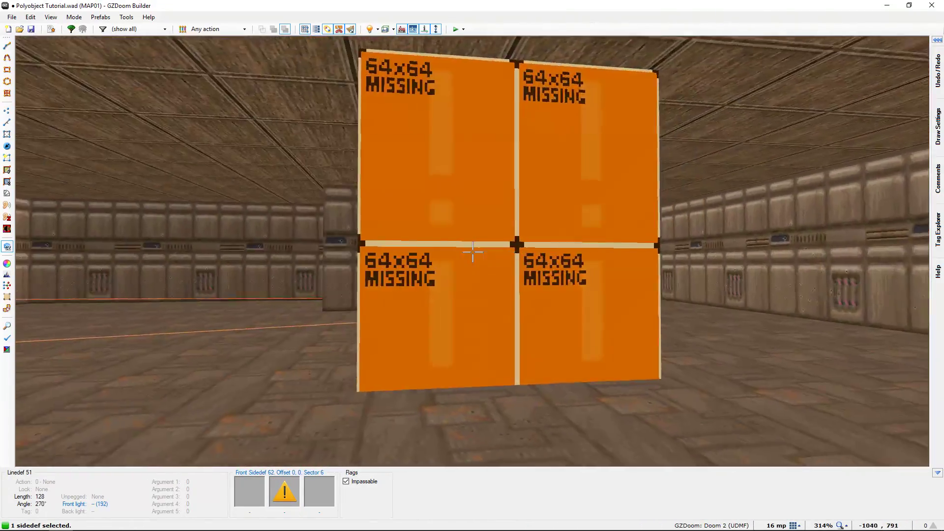
key("w")
left_click(472, 253)
right_click(472, 253)
double_click(527, 185)
key("s")
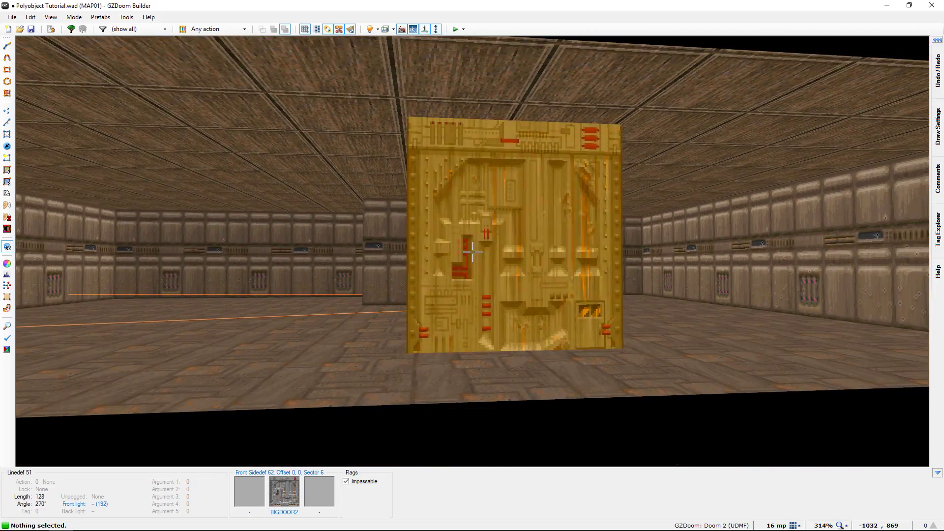
Select both long BIGDOOR2 faces of the new door block and enable Lower unpegged on them
key("a")
key("w")
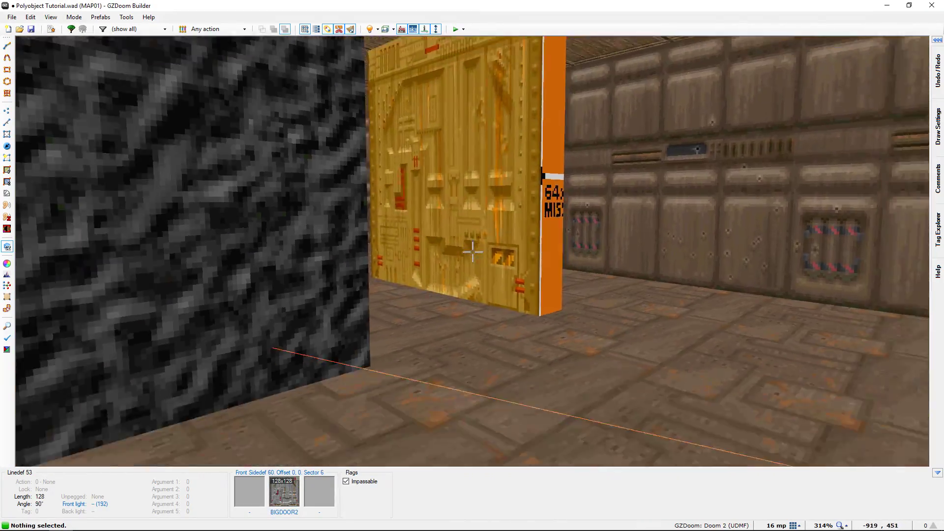
key("d")
left_click(472, 252)
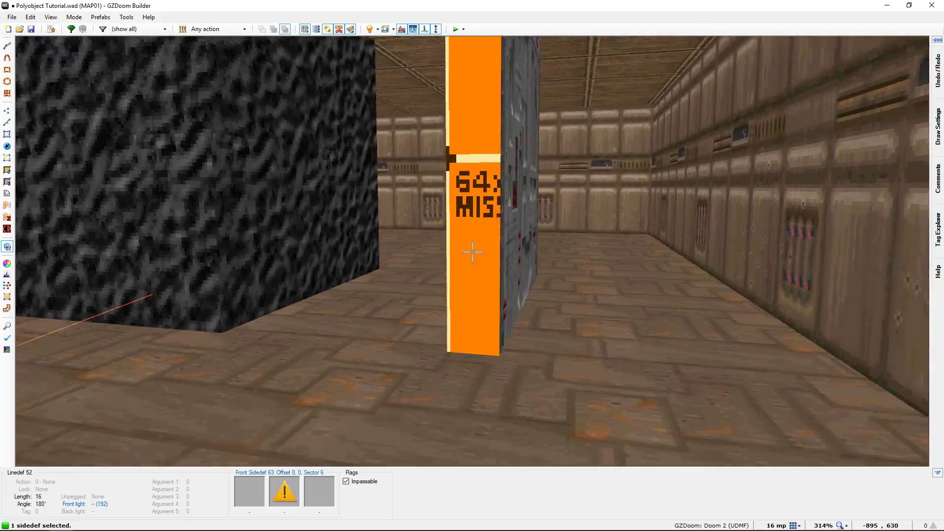
key("d")
left_click(473, 252)
right_click(472, 252)
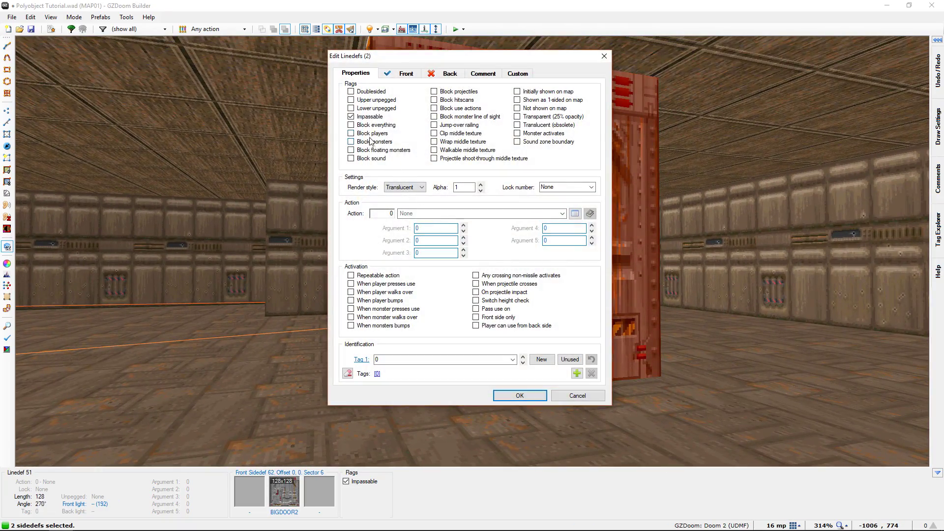
left_click(376, 109)
left_click(522, 399)
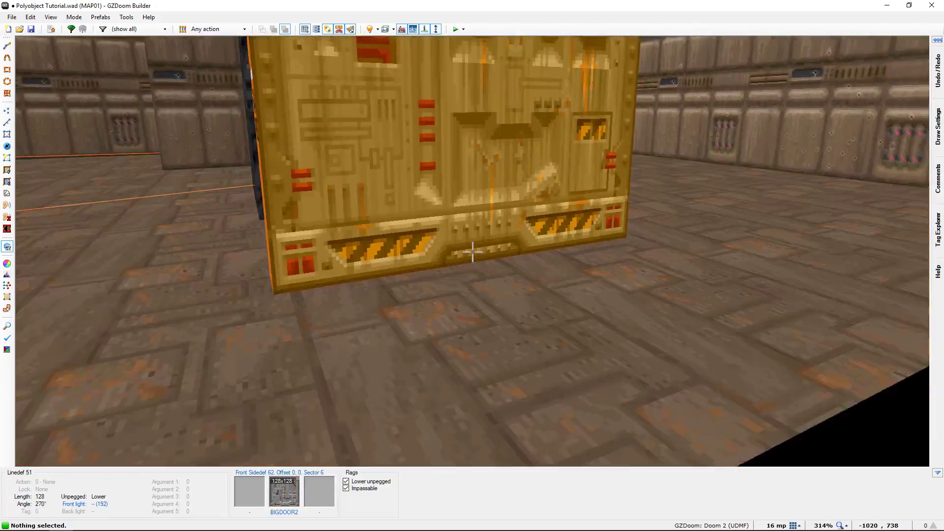
Apply the DOORTRAK texture to both 16-unit end faces of the door block and check the block from several sides
key("d")
key("w")
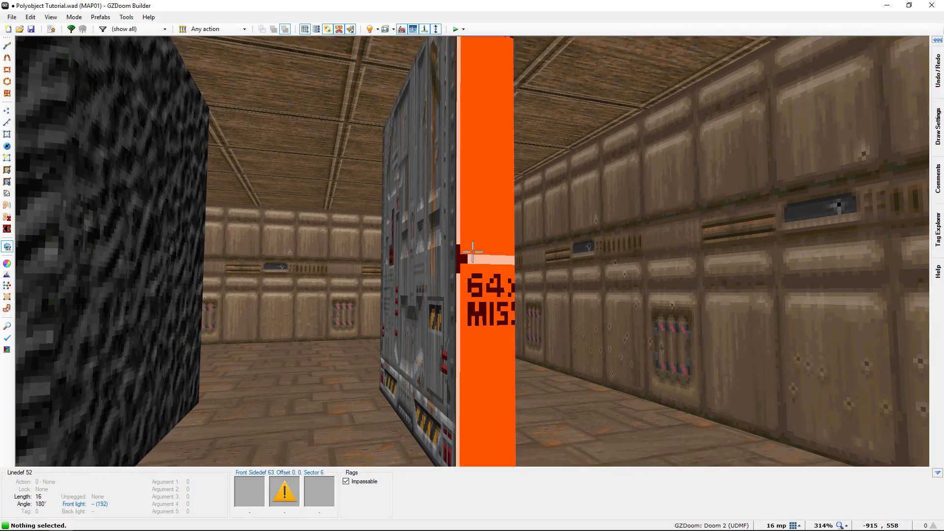
left_click(473, 252)
key("w")
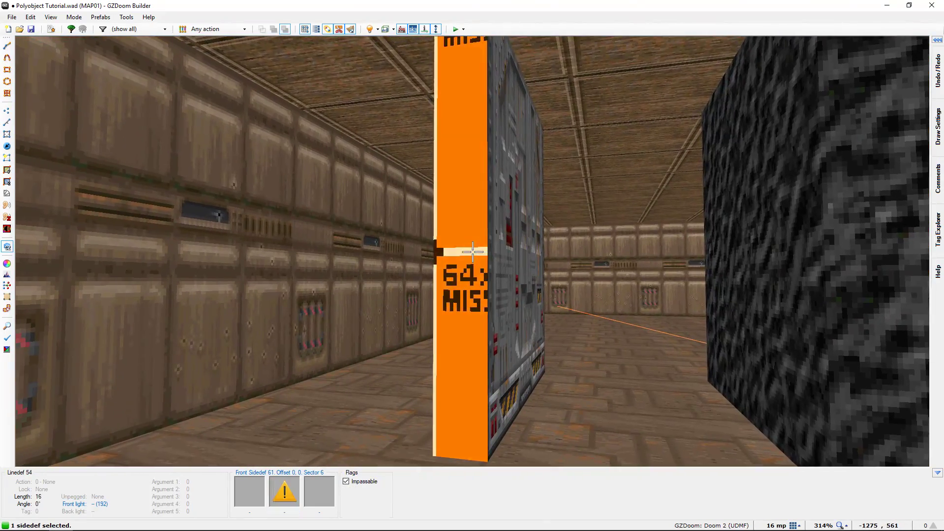
right_click(473, 251)
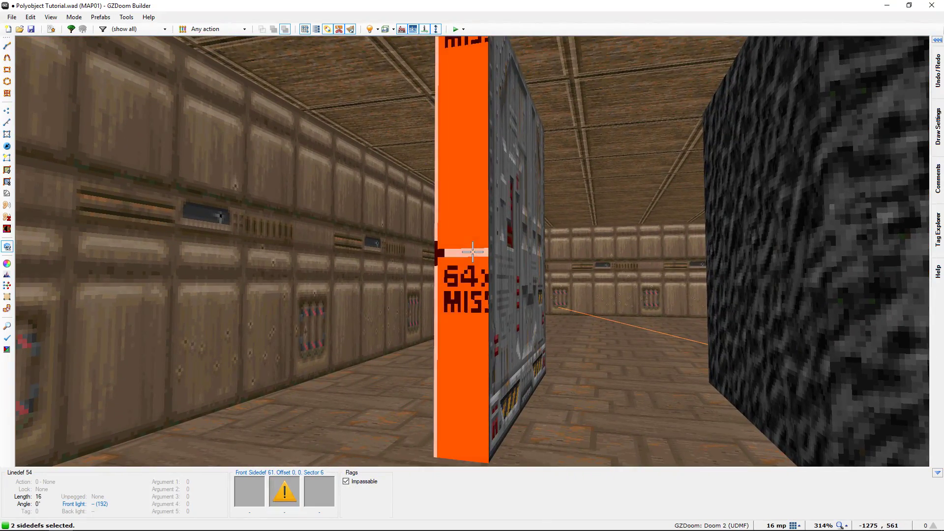
double_click(457, 137)
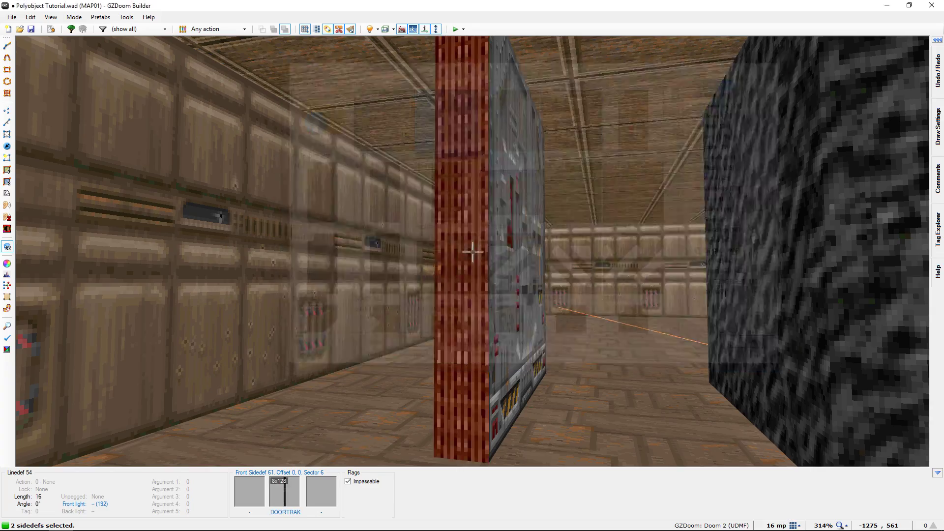
key("w")
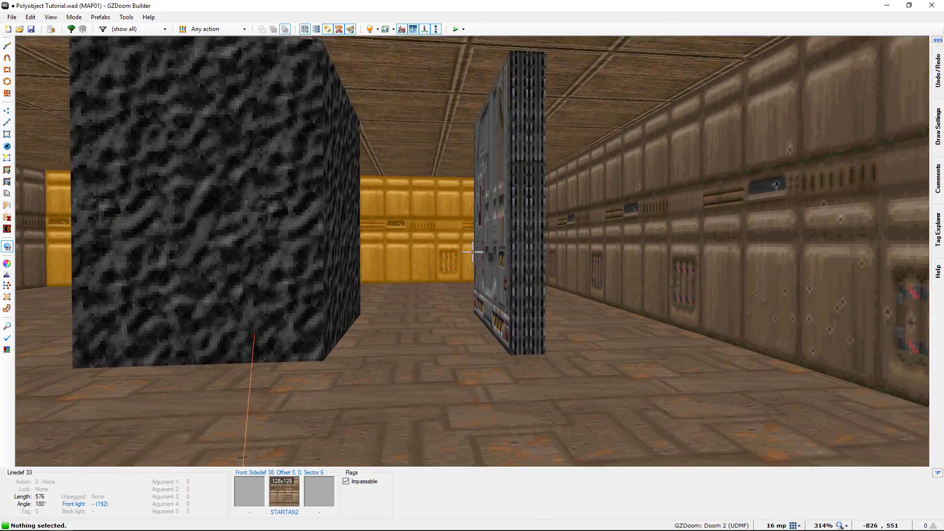
key("a")
key("s")
key("w")
key("w")
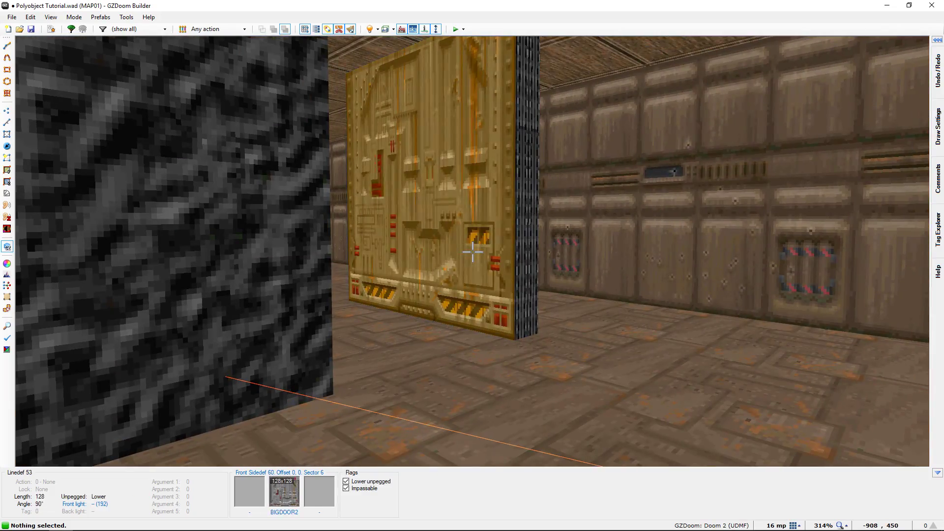
In the 2D map, give the door block's east end linedef the Polyobject Start Line action with polyobject number 2
key("q")
scroll(473, 251, "down", 4)
middle_click_drag(472, 252, 284, 254)
key("l")
middle_click_drag(440, 291, 561, 284)
scroll(344, 314, "down", 1)
scroll(394, 300, "up", 7)
mouse_move(509, 264)
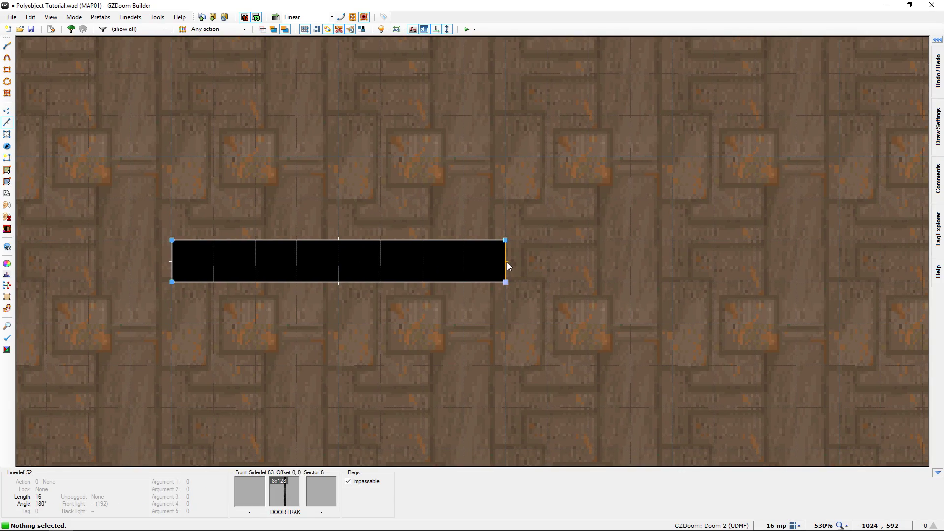
right_click(507, 268)
left_click(574, 213)
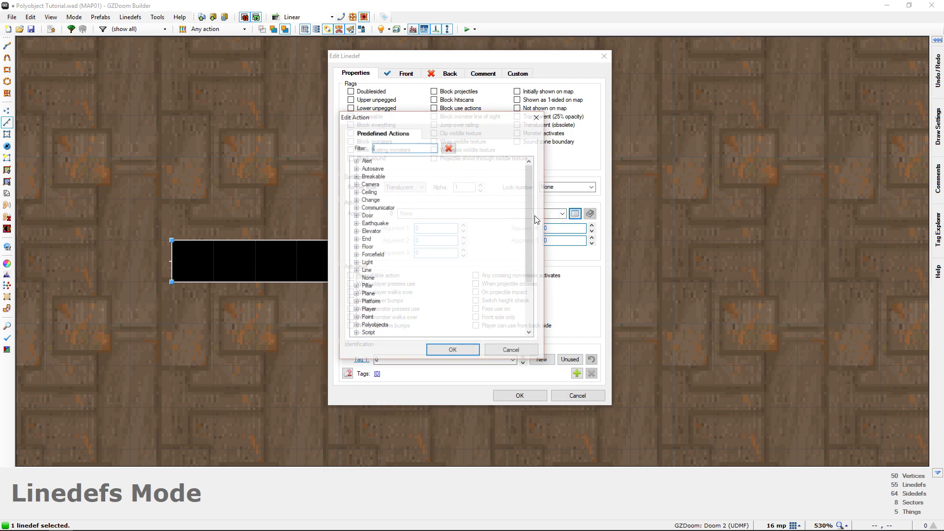
left_click(355, 302)
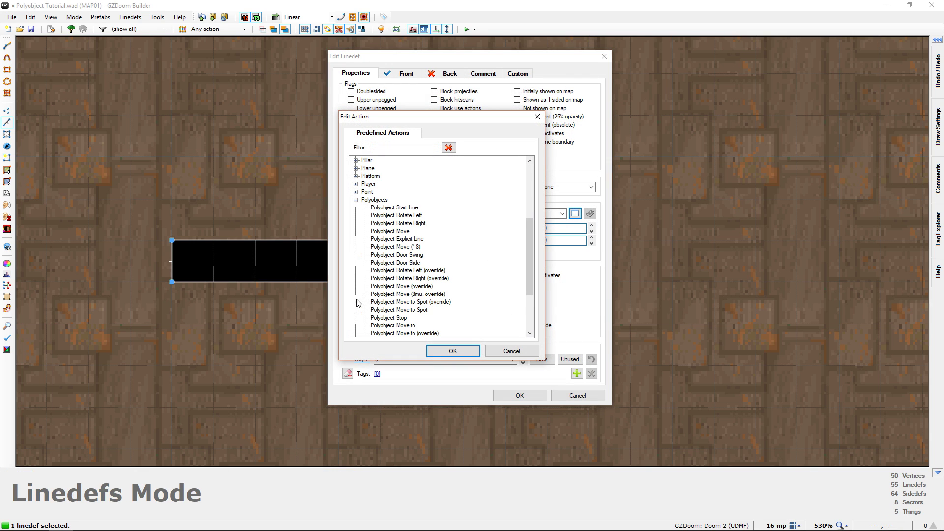
double_click(389, 209)
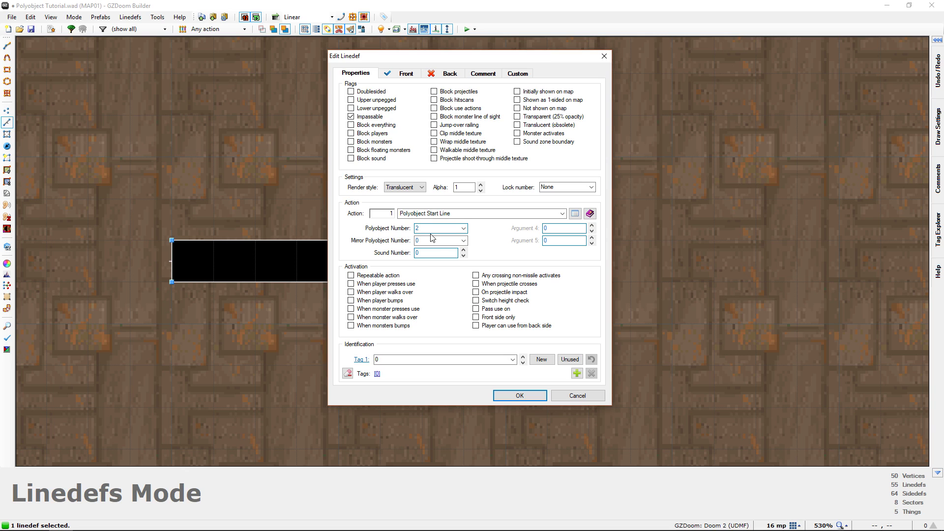
left_click(507, 398)
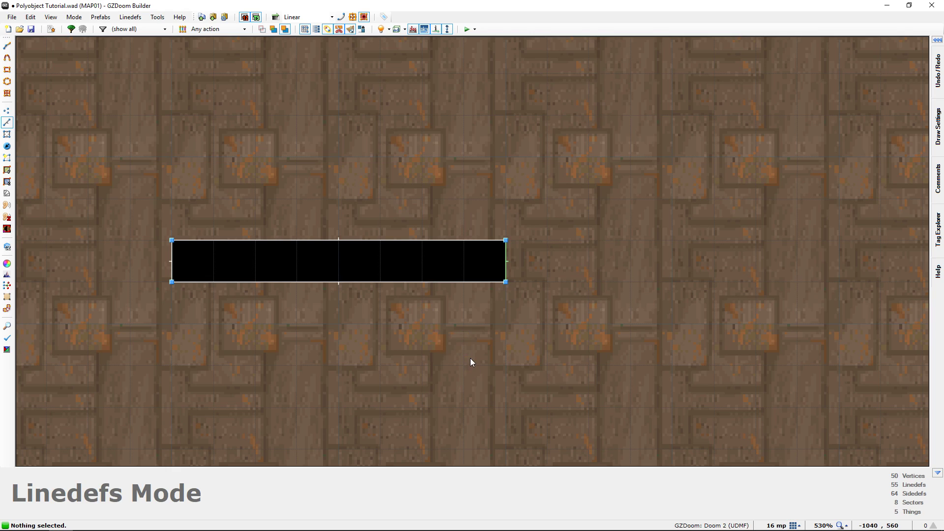
Place a Polyobject Anchor at the middle of the door block's west end, at -1152, 600, with its angle set to 2
middle_click_drag(470, 358, 530, 332)
scroll(529, 332, "down", 7)
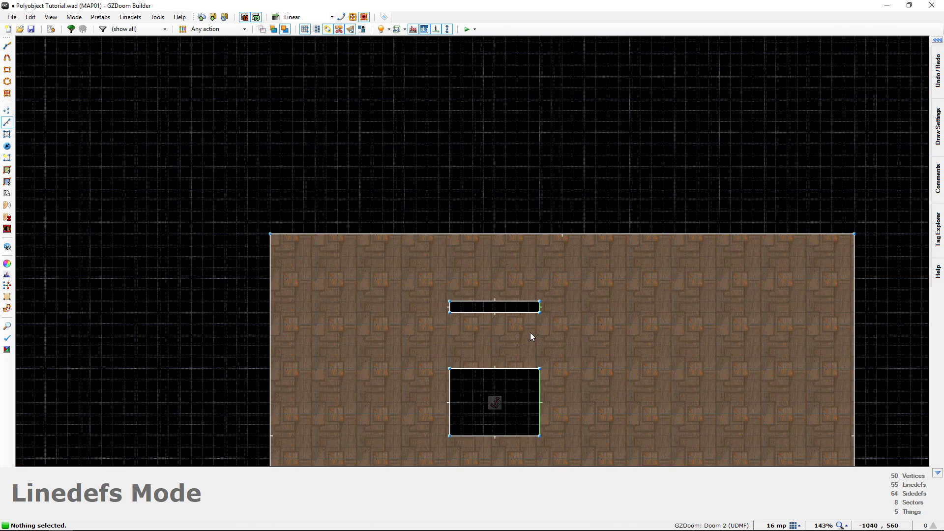
key("t")
scroll(505, 329, "up", 6)
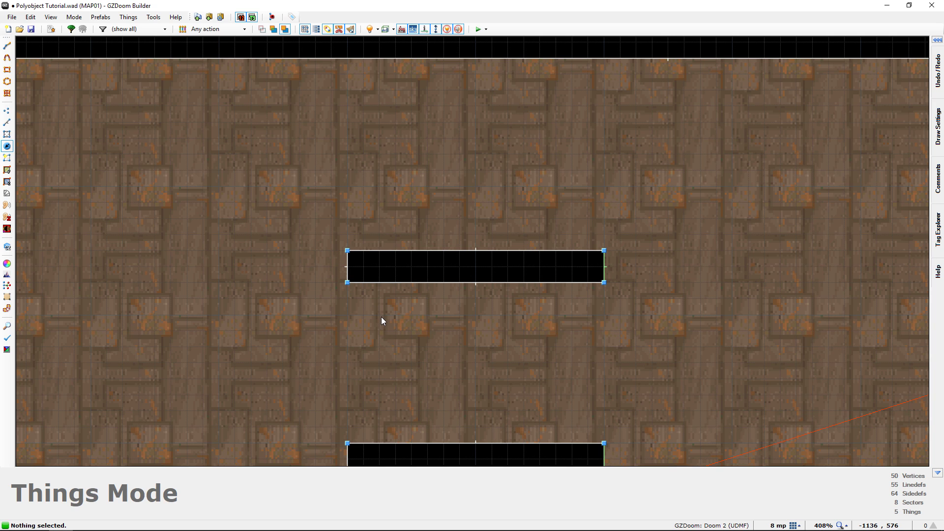
middle_click_drag(379, 311, 467, 304)
scroll(466, 304, "up", 2)
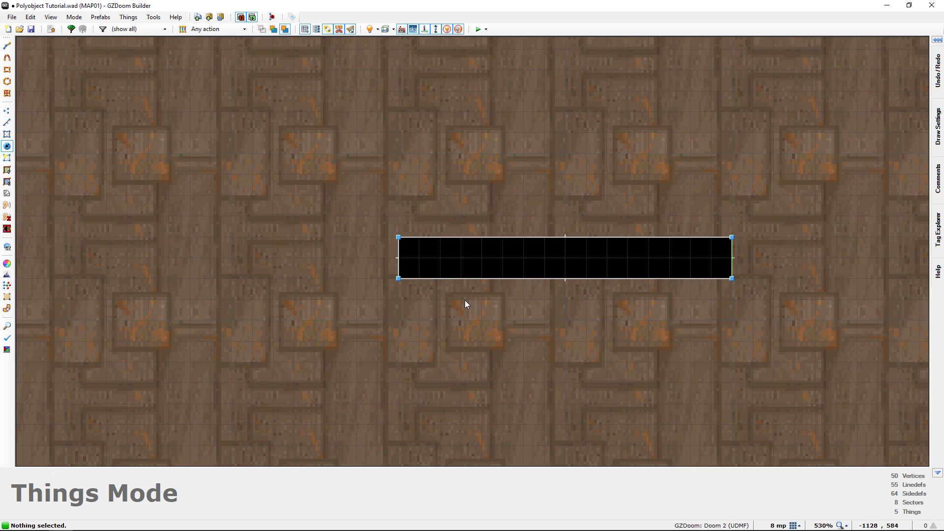
right_click(399, 260)
left_click(211, 257)
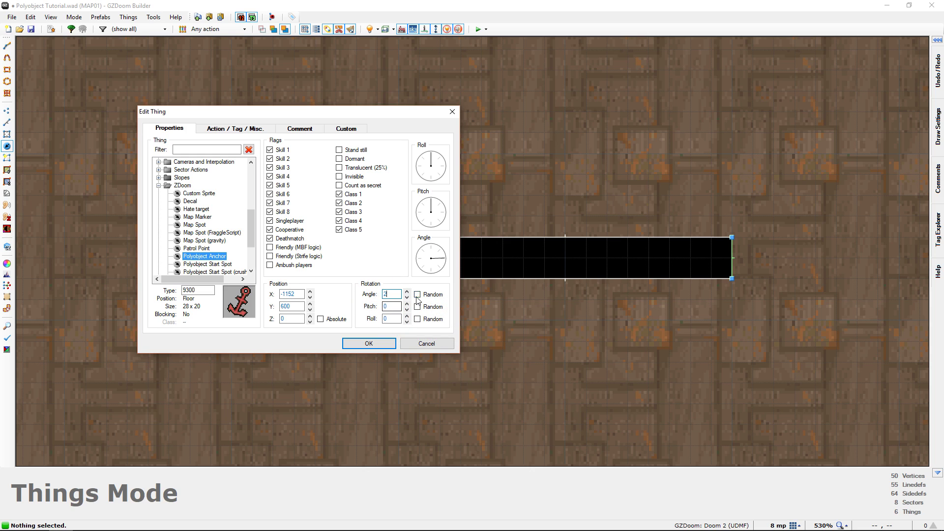
left_click(368, 343)
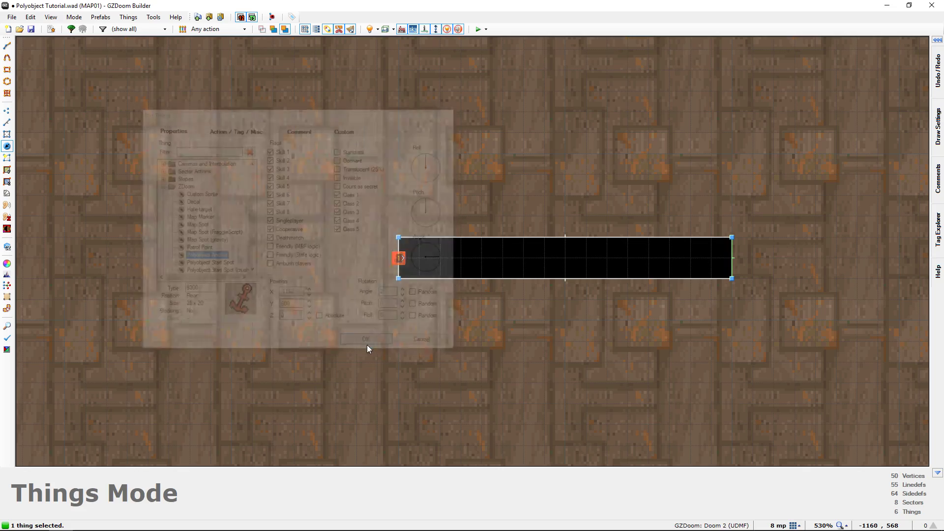
Place a Polyobject Start Spot with angle 2 at the middle of the northern doorway's west door track, at 0, 944
scroll(561, 310, "down", 4)
middle_click_drag(826, 279, 121, 270)
middle_click_drag(448, 268, 143, 460)
mouse_move(501, 260)
middle_mouse_down()
mouse_move(184, 361)
mouse_move(102, 442)
middle_mouse_up()
scroll(424, 283, "up", 5)
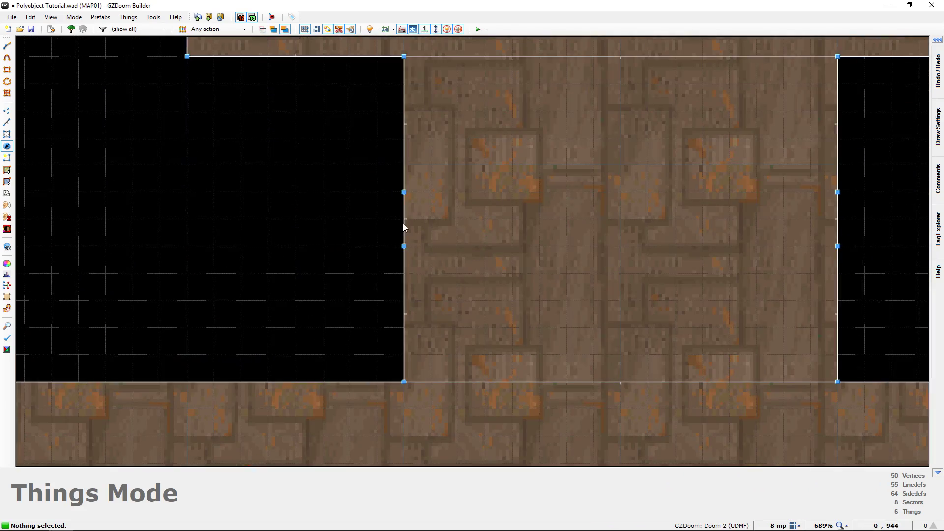
scroll(406, 229, "down", 8)
middle_click_drag(386, 257, 747, 164)
scroll(265, 320, "up", 7)
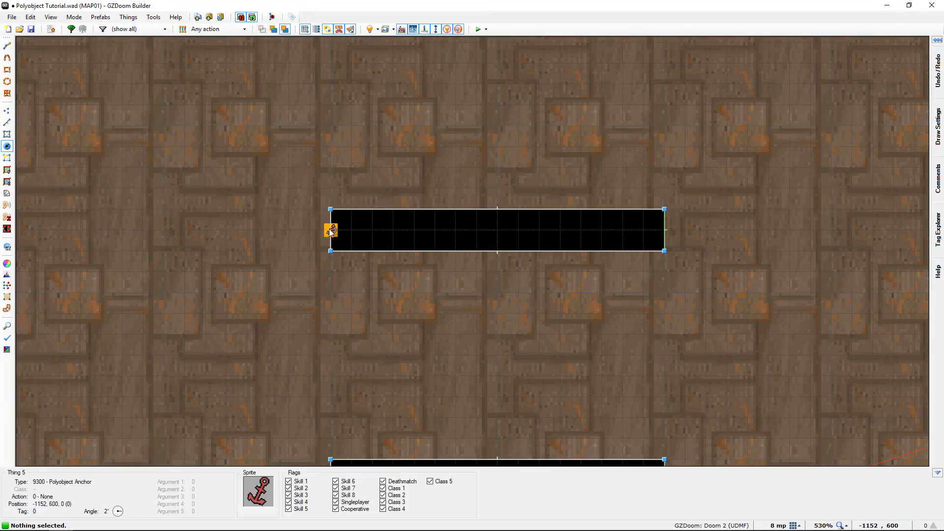
scroll(370, 248, "down", 8)
scroll(447, 301, "up", 11)
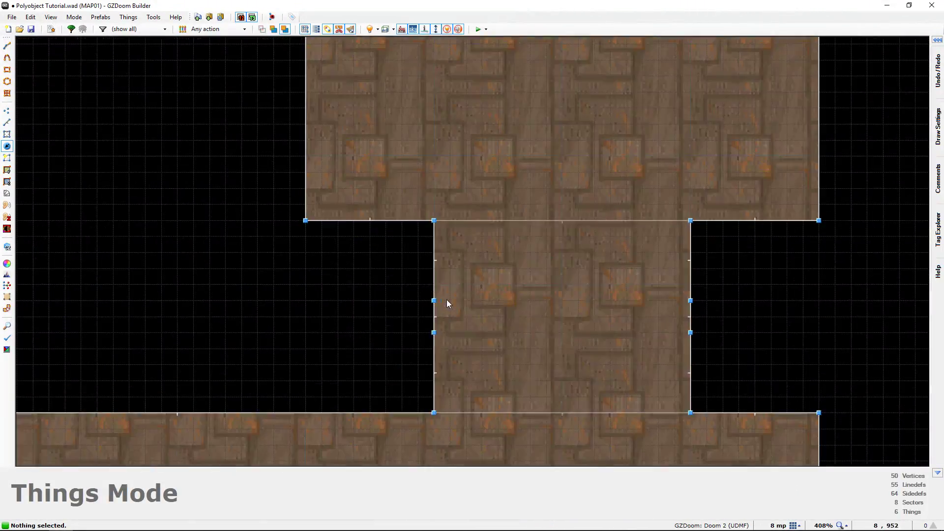
key("Insert")
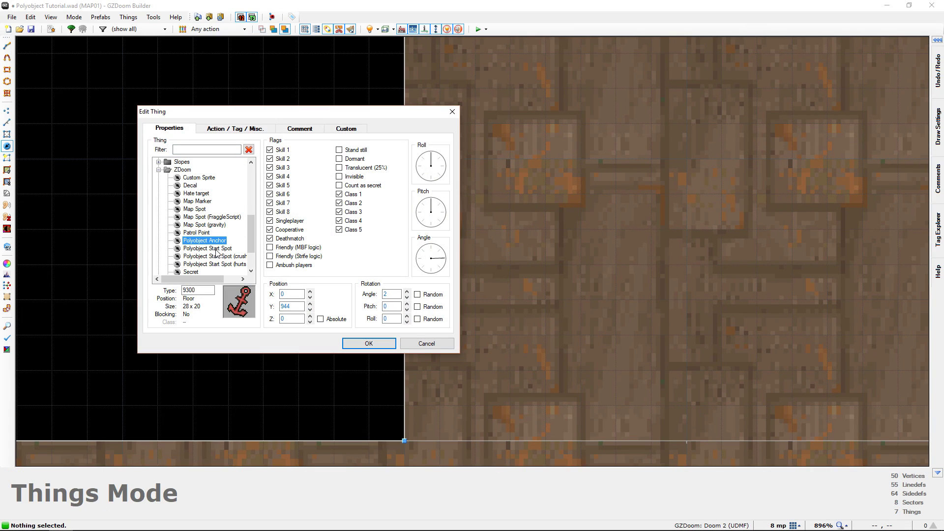
left_click(217, 249)
left_click(372, 343)
scroll(293, 348, "down", 8)
scroll(554, 221, "down", 7)
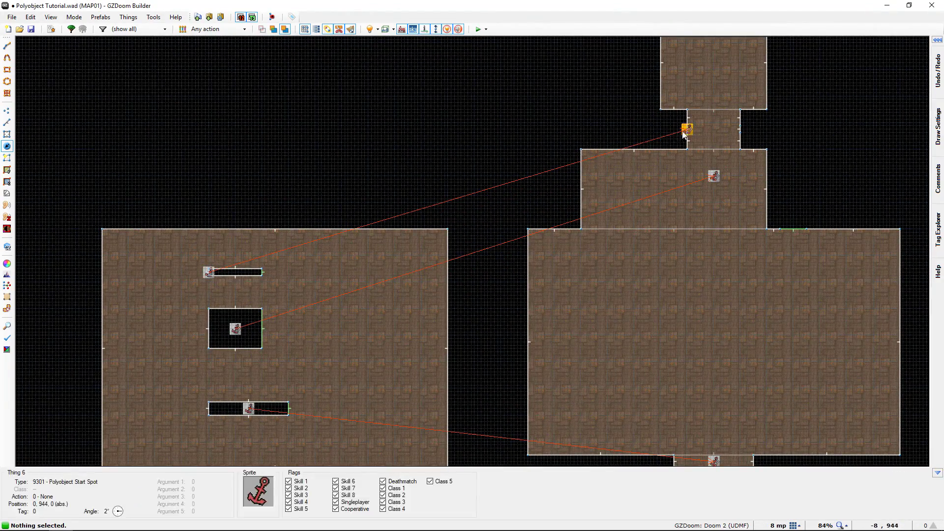
Save the map and launch it for a test in the game engine
middle_click_drag(520, 196, 500, 132)
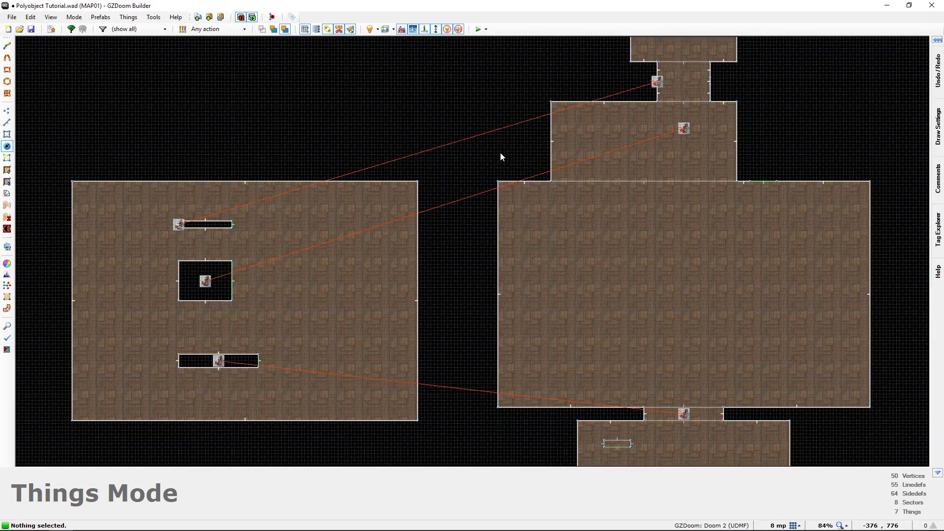
scroll(528, 227, "down", 1)
middle_click_drag(472, 211, 420, 216)
key("ctrl+s")
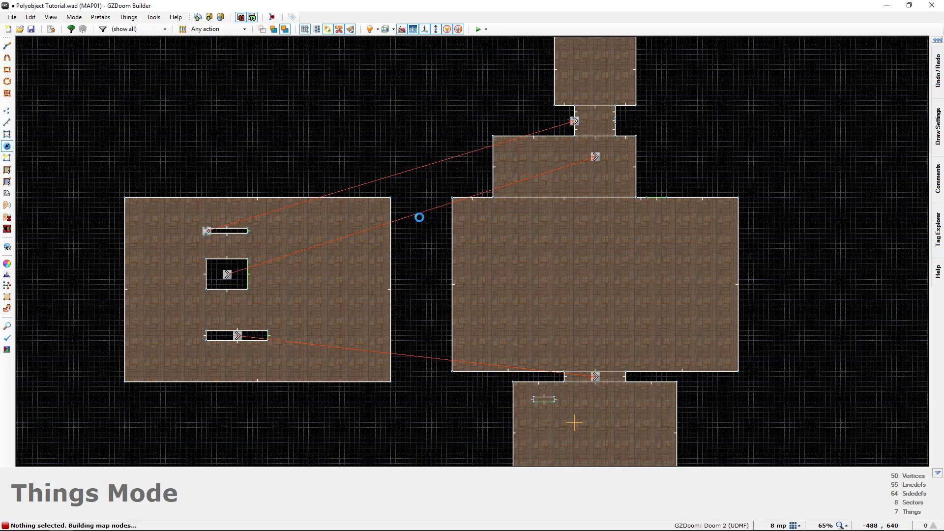
left_click(477, 29)
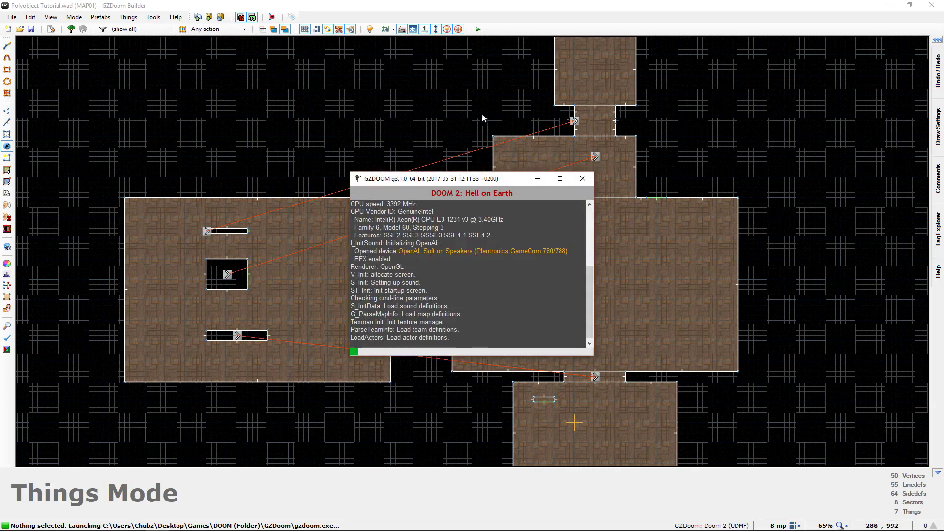
In the test game, activate the switch near the start, walk past the moving block to the northern door, and return to the editor
key("w")
key("e")
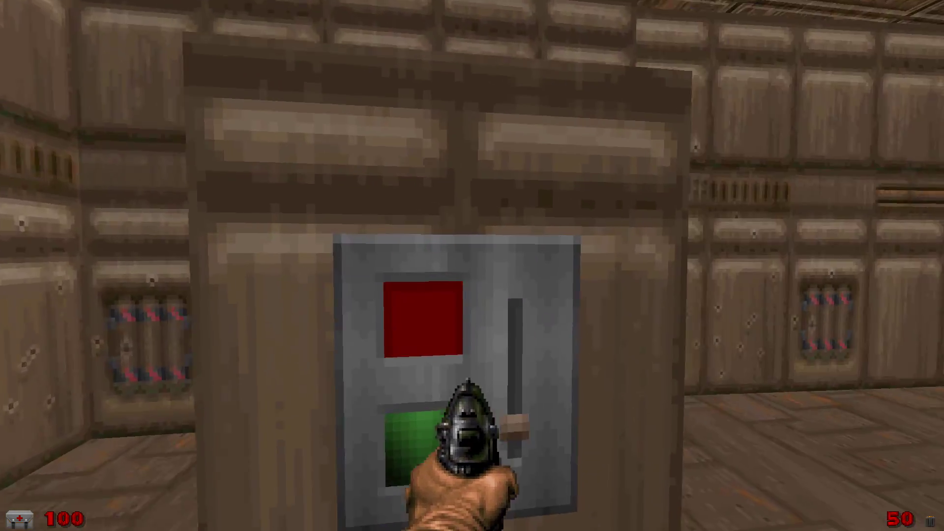
key("w")
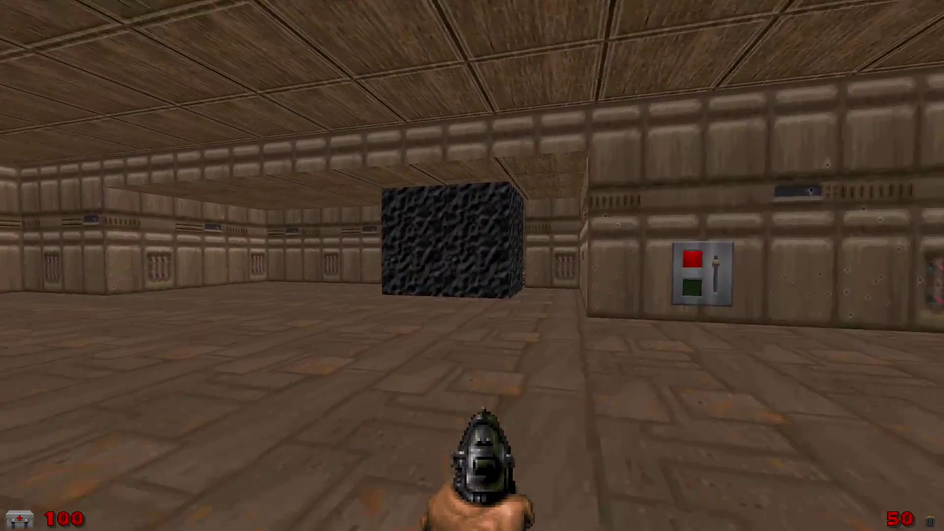
key("w")
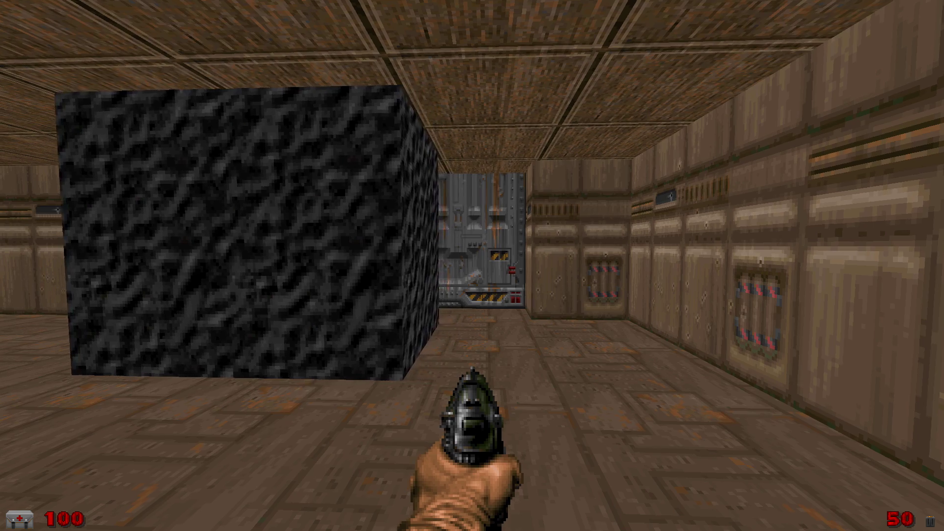
key("w")
key("w")
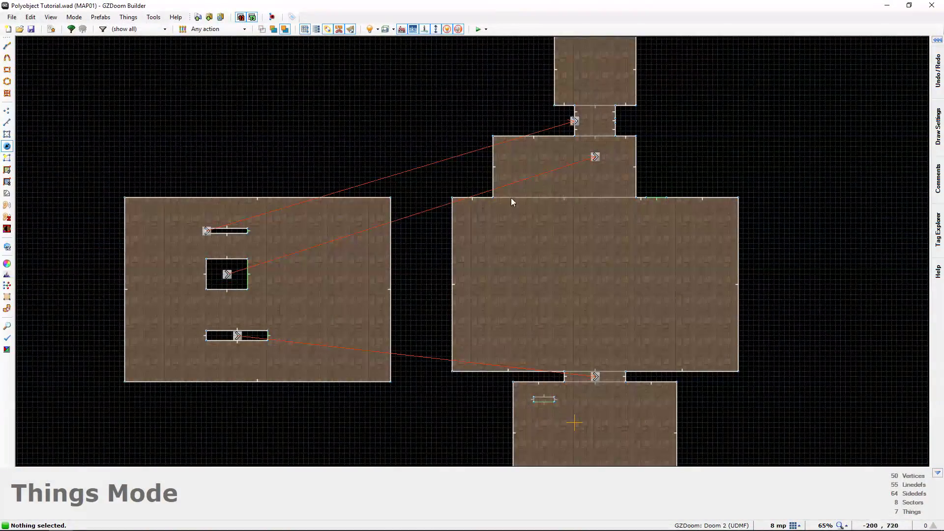
Examine the northern doorway, its door tracks and the start spot in the 3D view, and return to the 2D map
middle_click_drag(511, 197, 418, 157)
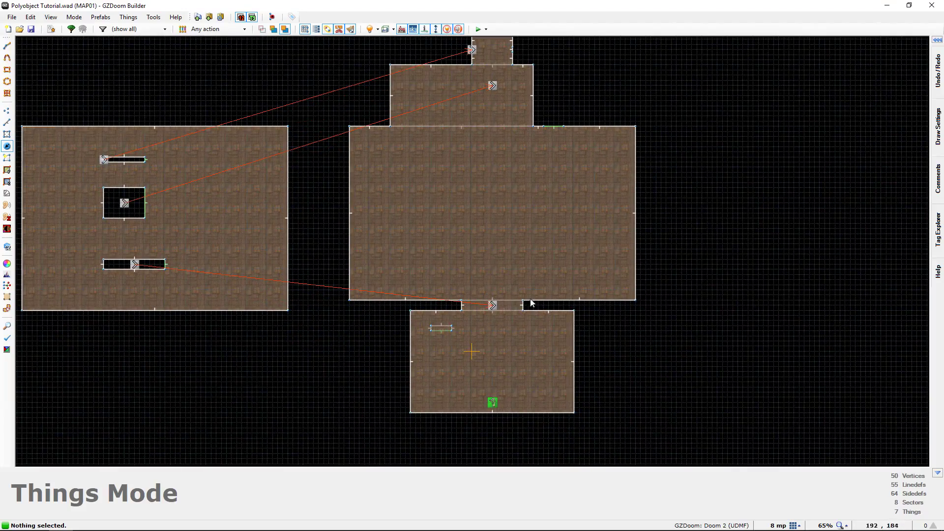
middle_click_drag(535, 297, 422, 379)
scroll(443, 275, "up", 4)
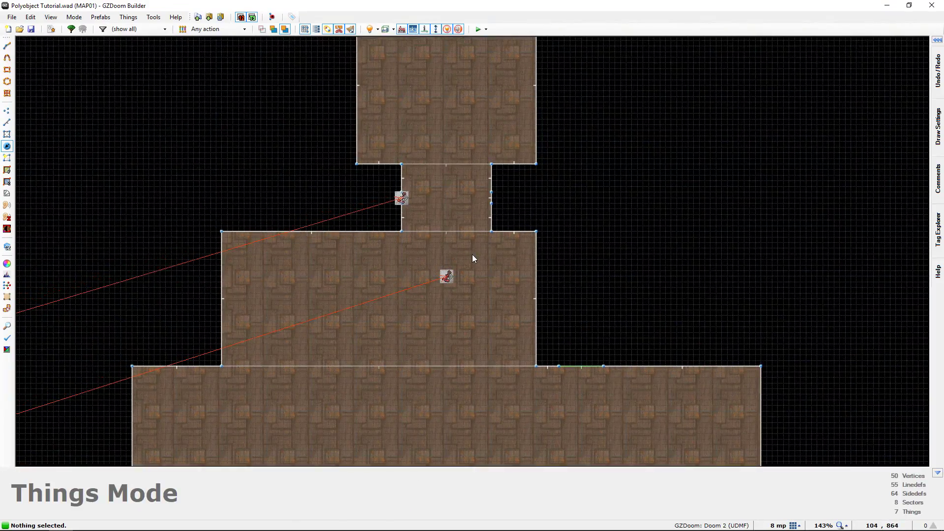
key("w")
key("w")
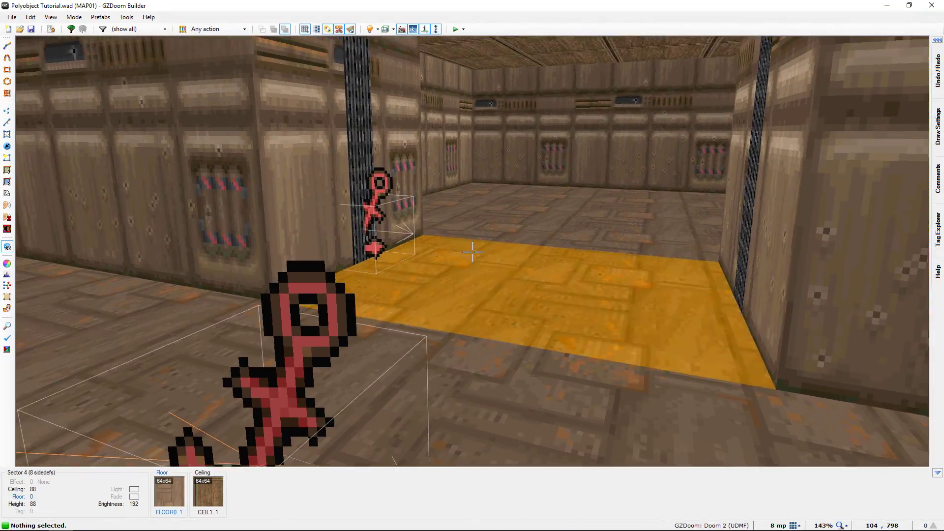
key("s")
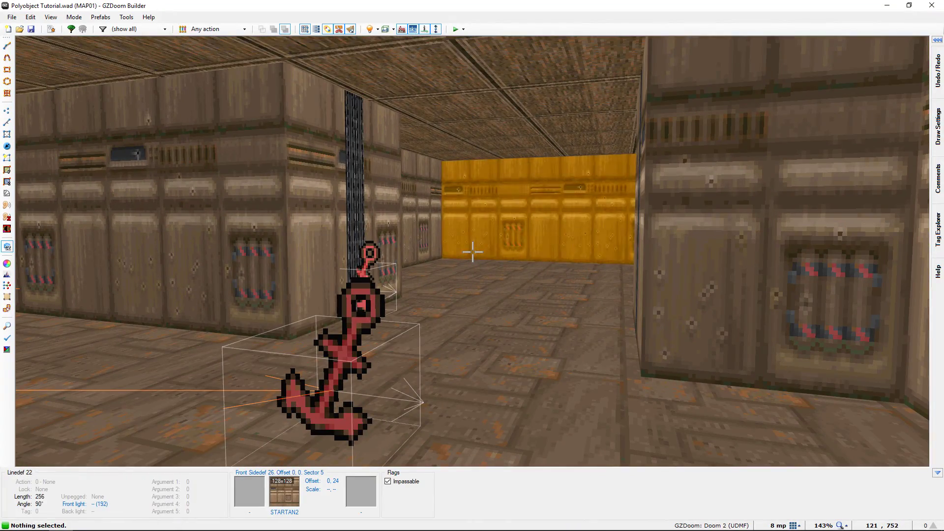
key("q")
Trace the link between the door block's anchor and the start spot on the northern doorway's west track in the 2D map
middle_click_drag(472, 255, 439, 259)
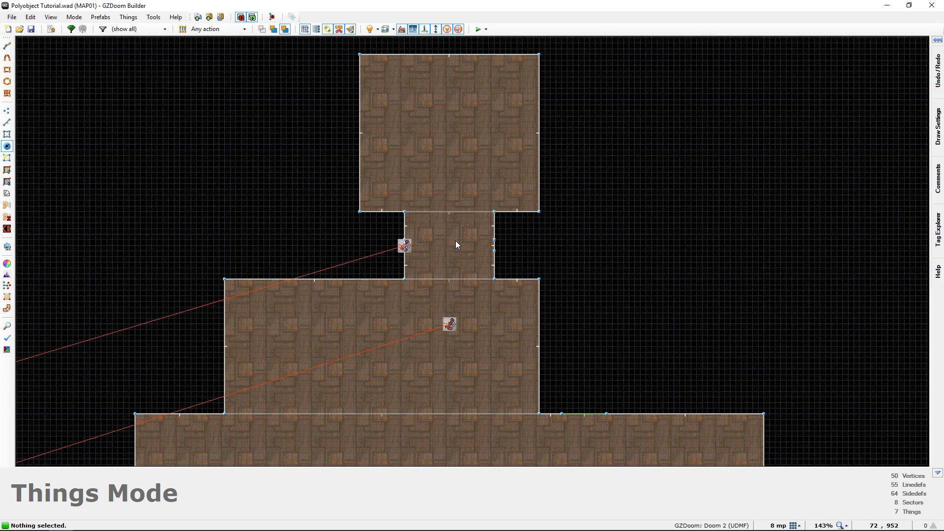
middle_click_drag(420, 306, 396, 233)
middle_click_drag(451, 266, 449, 298)
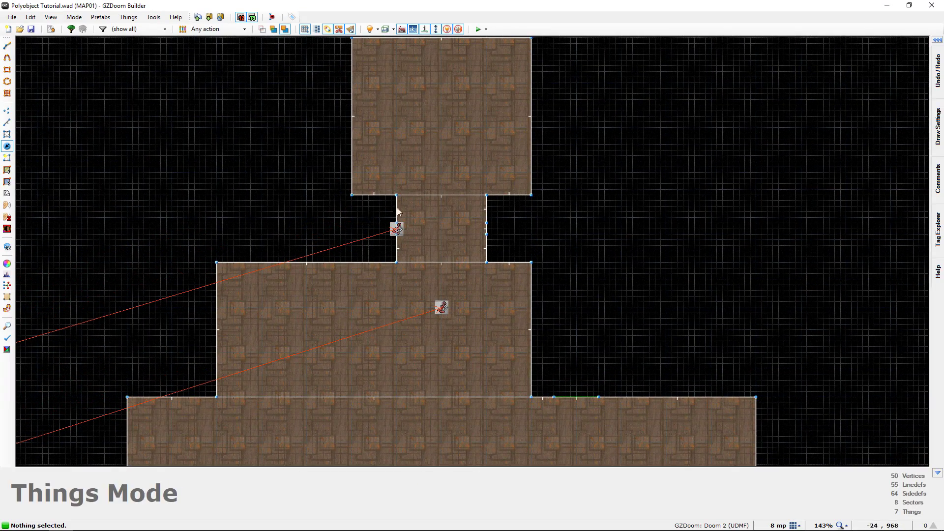
middle_click_drag(314, 267, 693, 88)
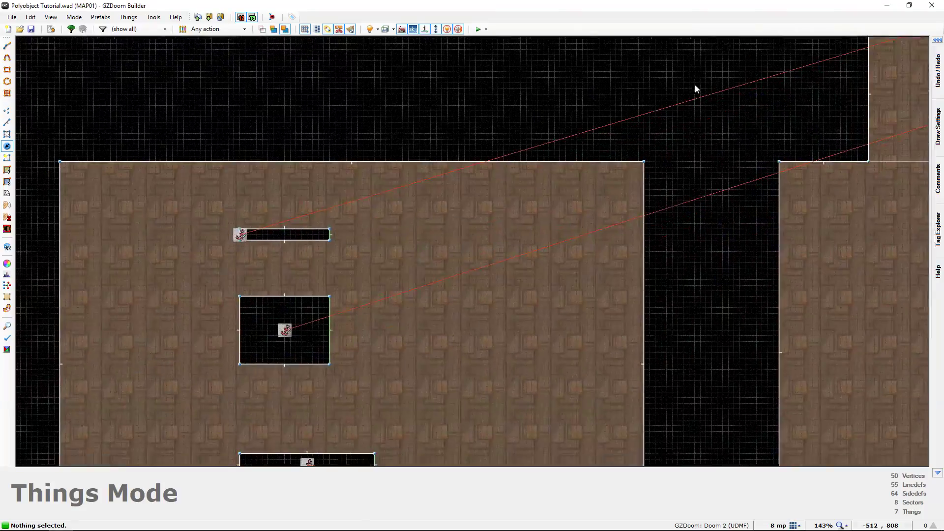
scroll(284, 236, "down", 3)
middle_click_drag(284, 237, 309, 227)
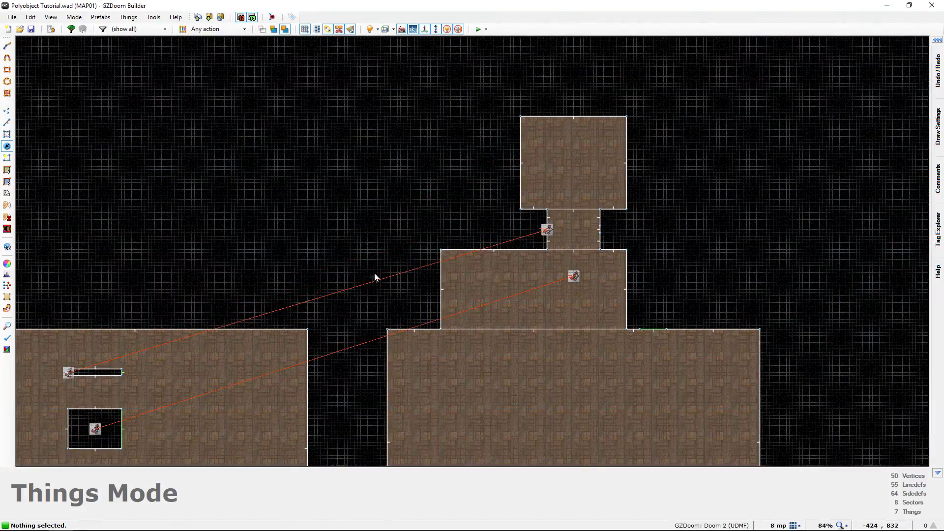
middle_click_drag(375, 277, 454, 219)
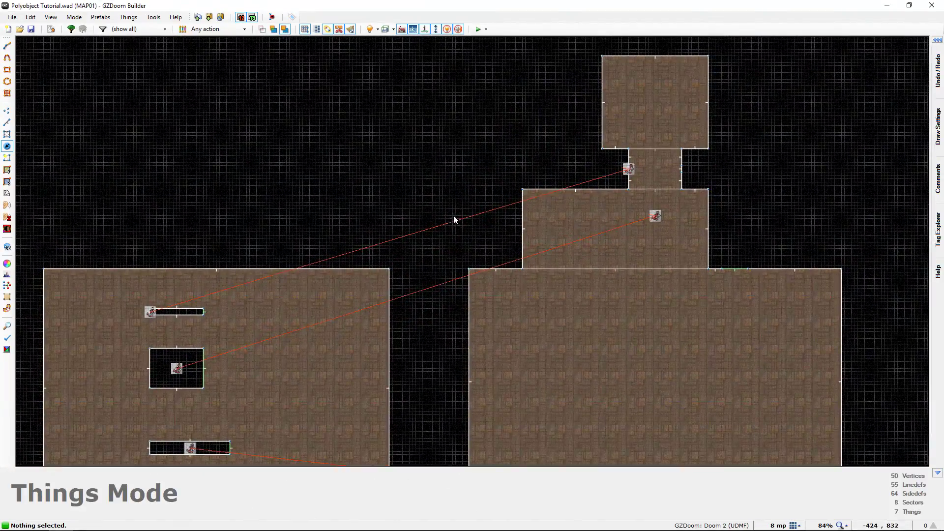
In Linedefs Mode, try moving the door block's four linedefs, and undo the move
scroll(209, 306, "up", 6)
key("l")
left_click_drag(243, 198, 506, 280)
left_click(476, 264)
scroll(588, 244, "down", 6)
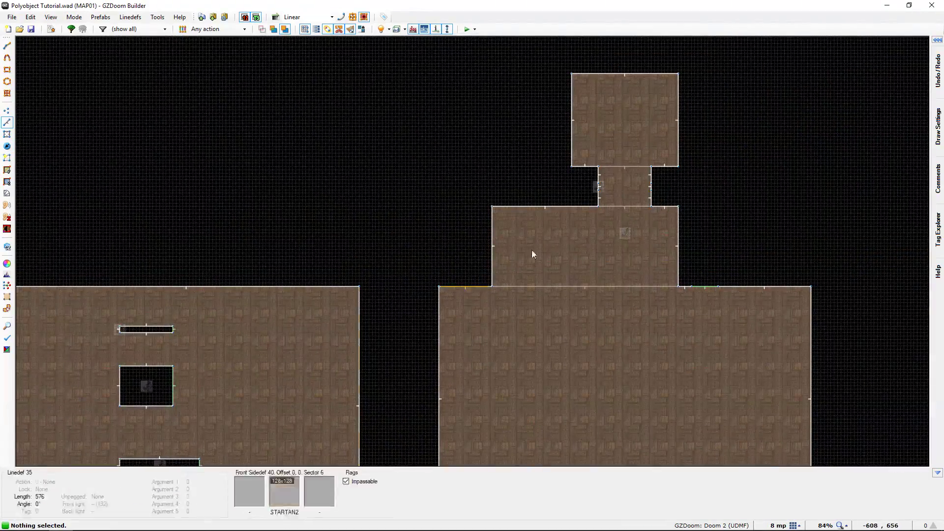
scroll(263, 318, "up", 7)
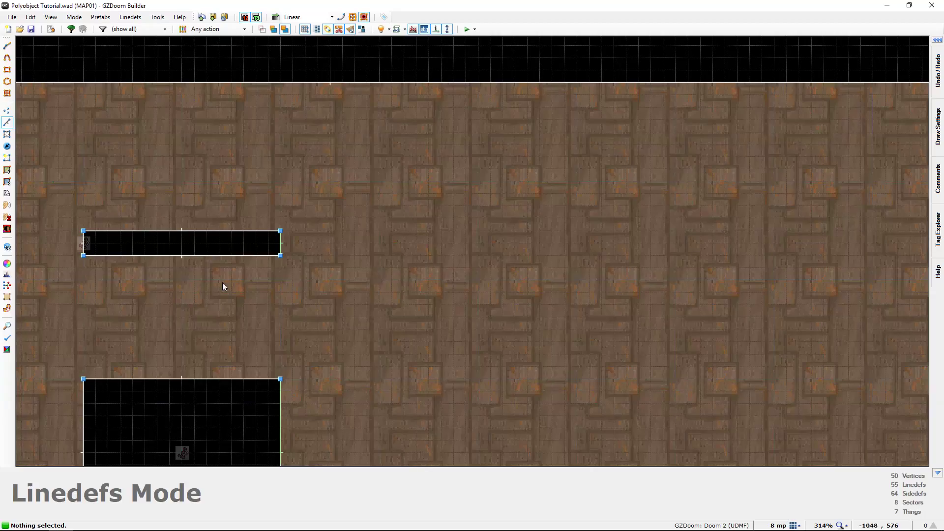
left_click_drag(55, 202, 437, 290)
scroll(437, 290, "down", 6)
left_click_drag(143, 352, 724, 178)
scroll(710, 180, "up", 7)
left_click(426, 219)
key("ctrl+z")
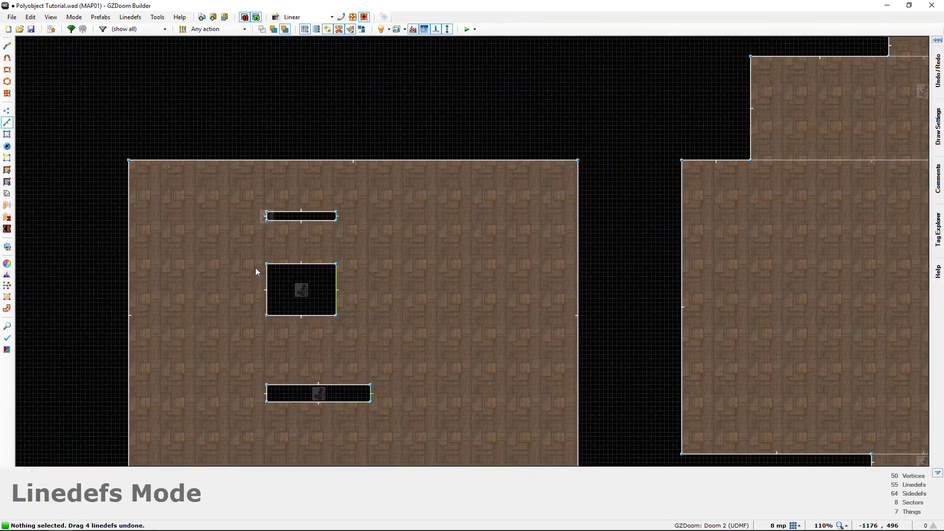
scroll(255, 267, "up", 7)
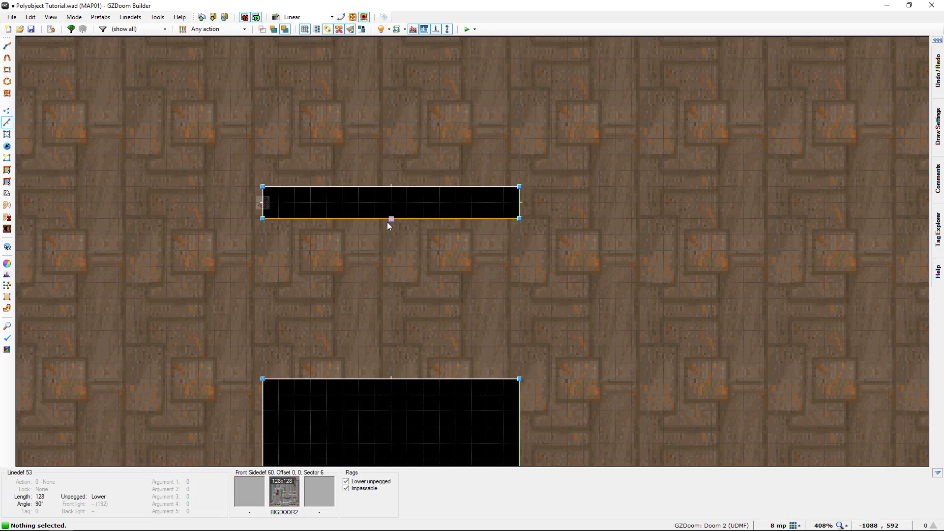
key("w")
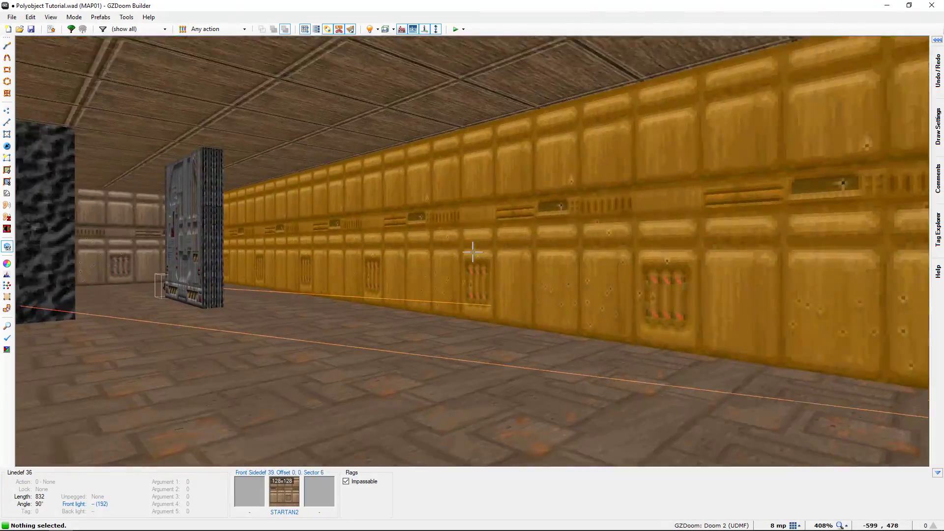
key("e")
key("d")
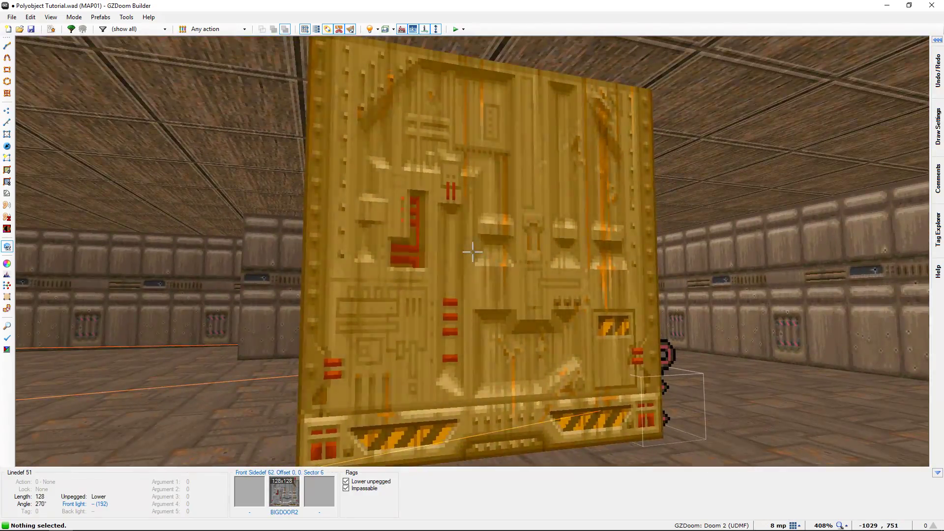
left_click(472, 252)
key("a")
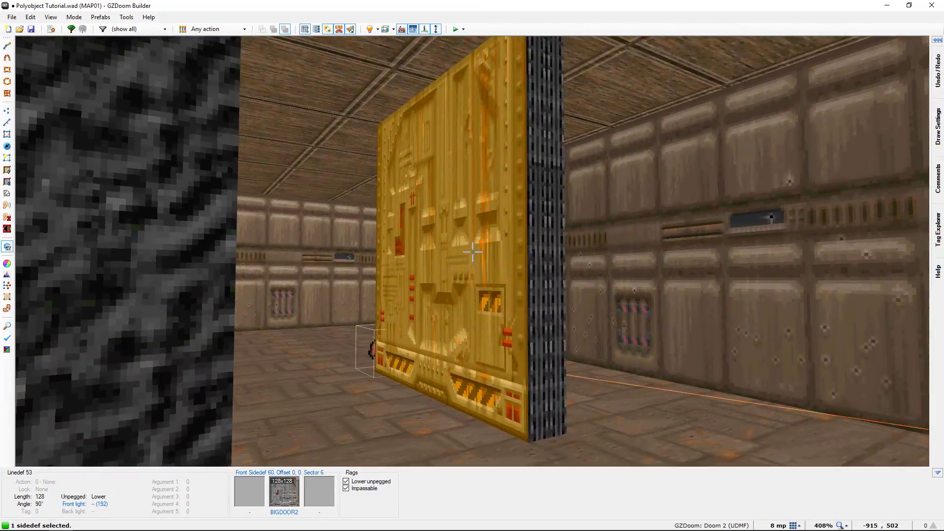
left_click(472, 252)
key("w")
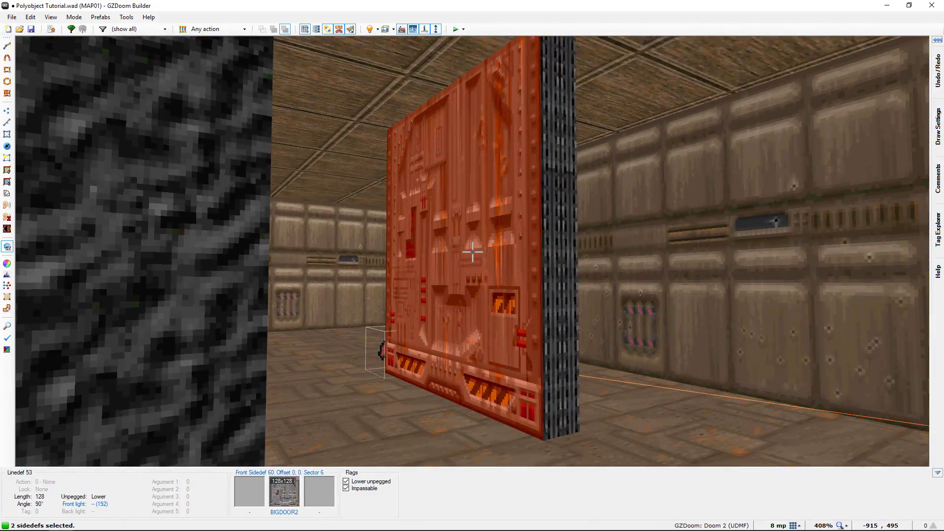
right_click(472, 252)
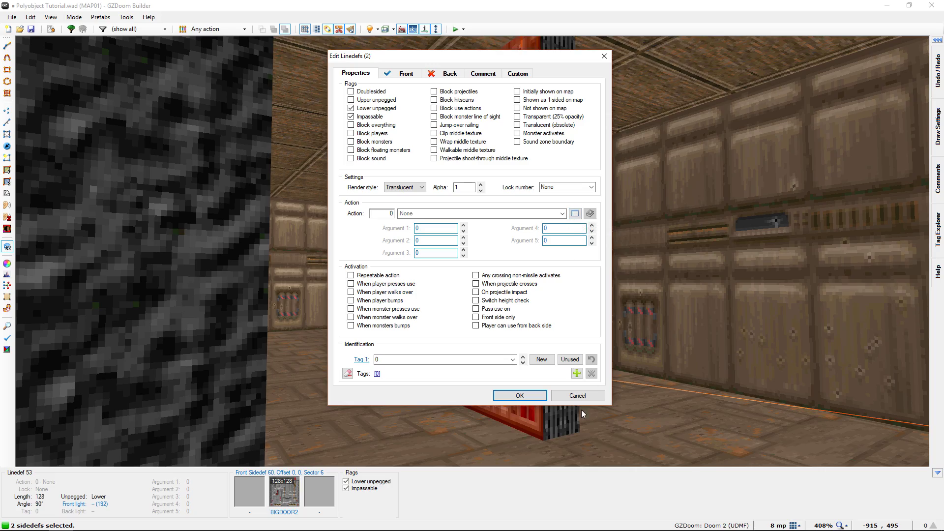
left_click(578, 395)
key("q")
Compare the door block's long faces with the northern doorway in the 2D map
scroll(462, 270, "down", 6)
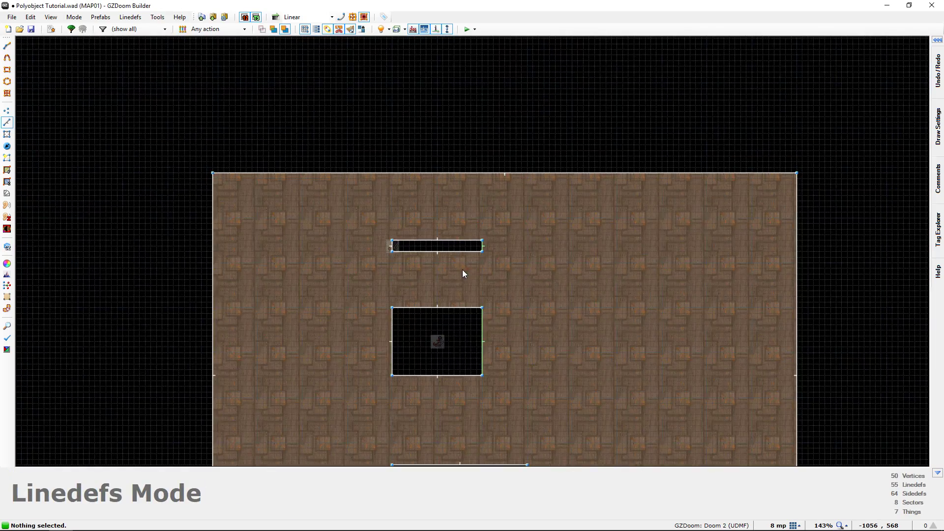
scroll(427, 236, "up", 3)
scroll(541, 214, "down", 3)
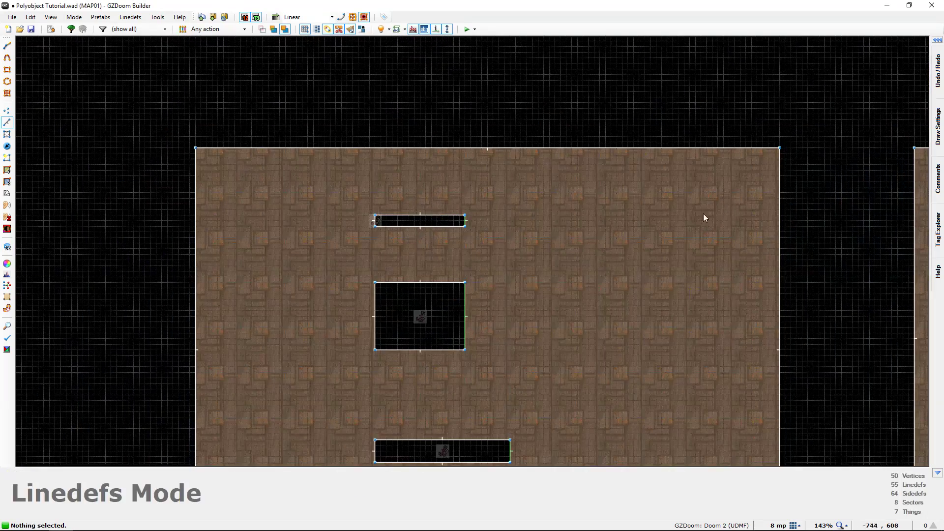
scroll(147, 274, "up", 2)
scroll(541, 275, "up", 2)
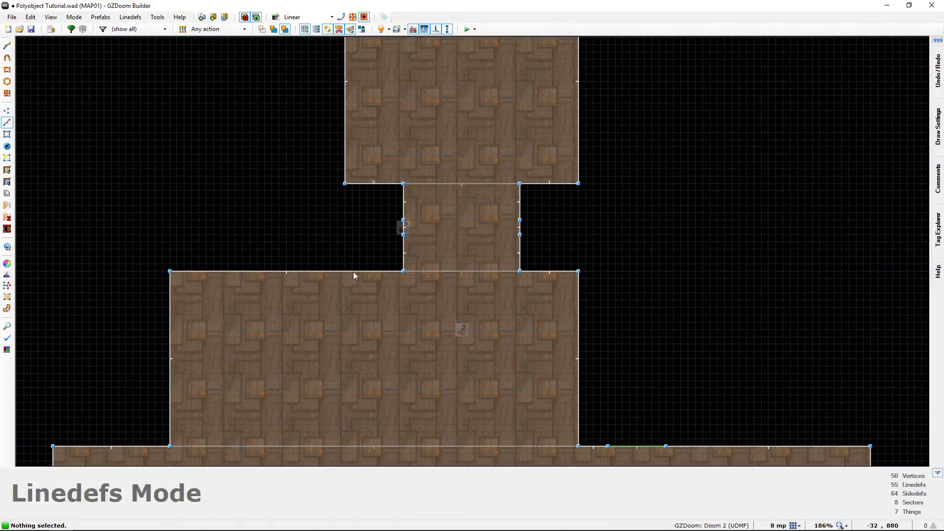
scroll(312, 285, "down", 3)
key("space")
scroll(459, 301, "up", 4)
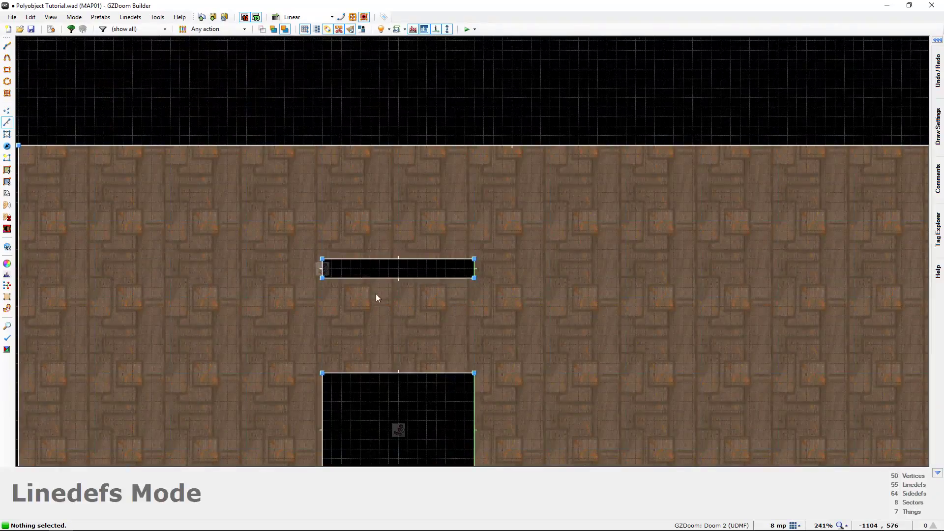
scroll(378, 281, "up", 2)
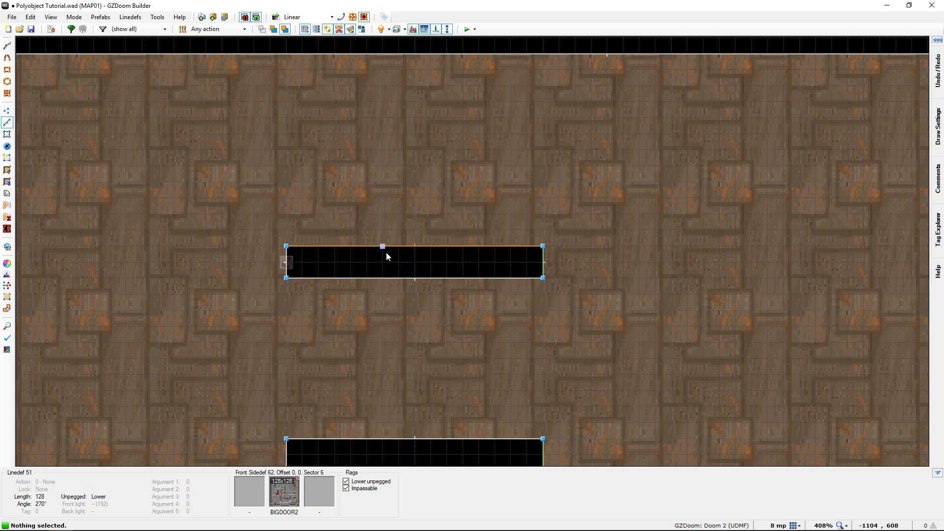
scroll(382, 276, "up", 1)
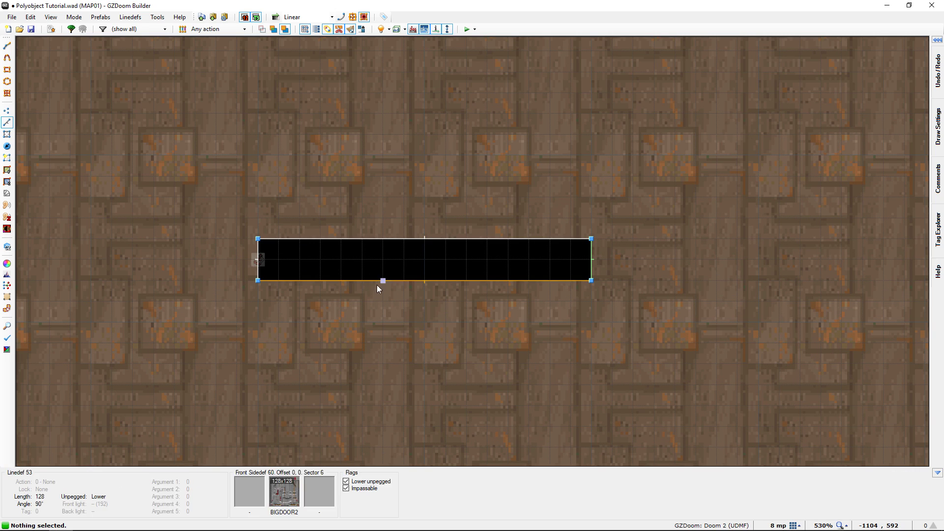
Assign the Polyobject Door Slide action to both long faces of the door block
left_click(436, 241)
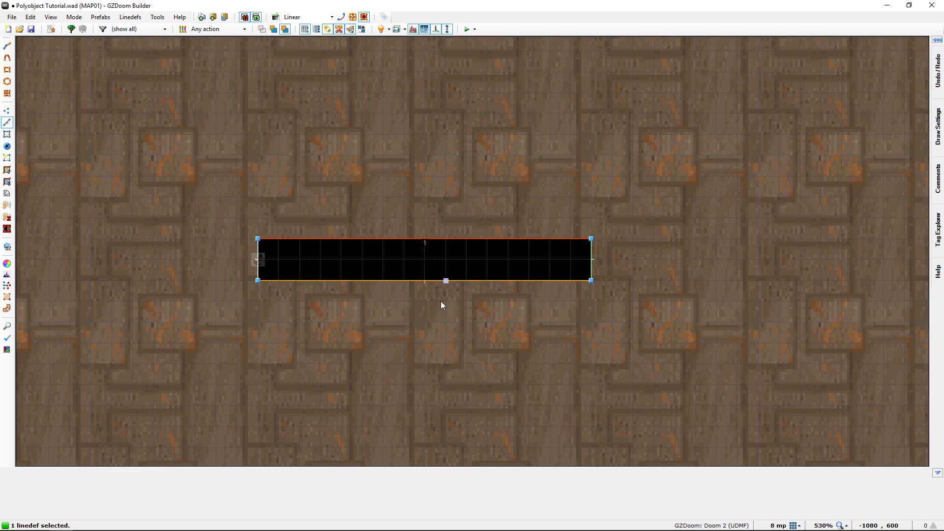
left_click(400, 282)
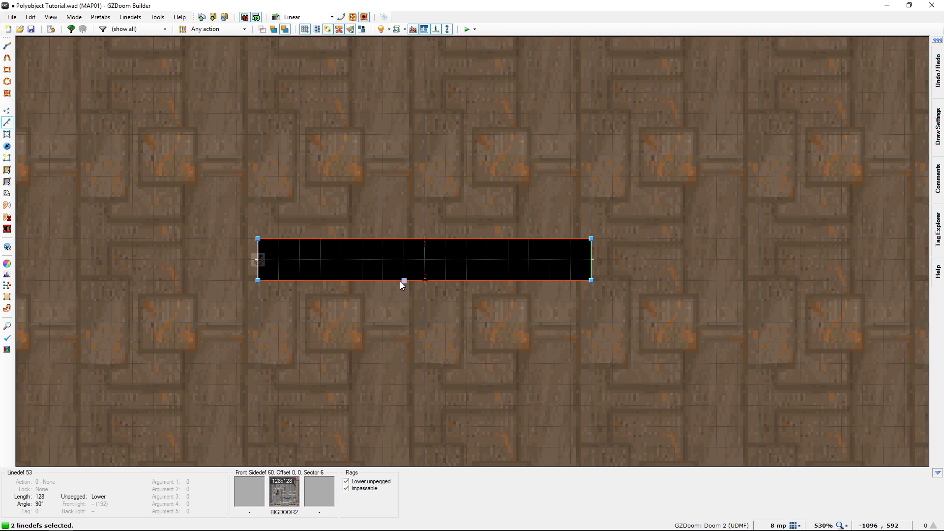
right_click(399, 281)
left_click(575, 213)
scroll(421, 238, "down", 3)
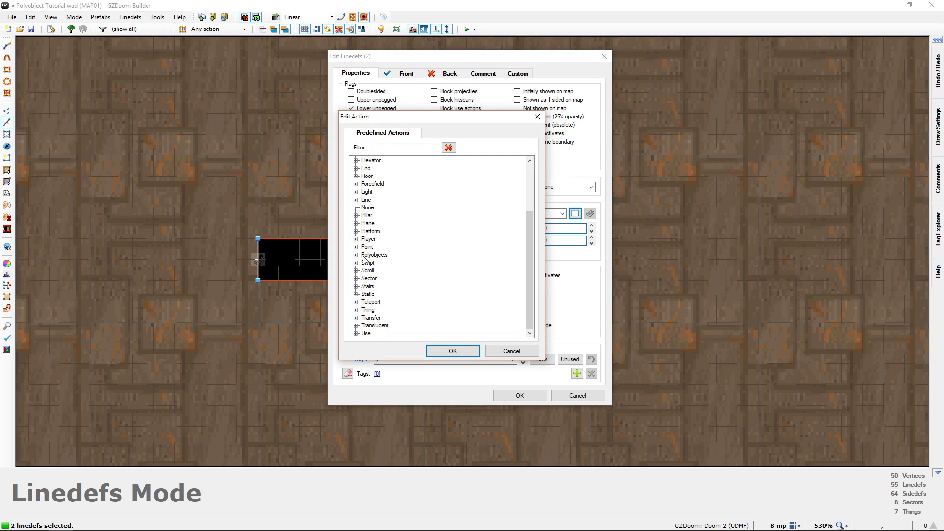
left_click(355, 255)
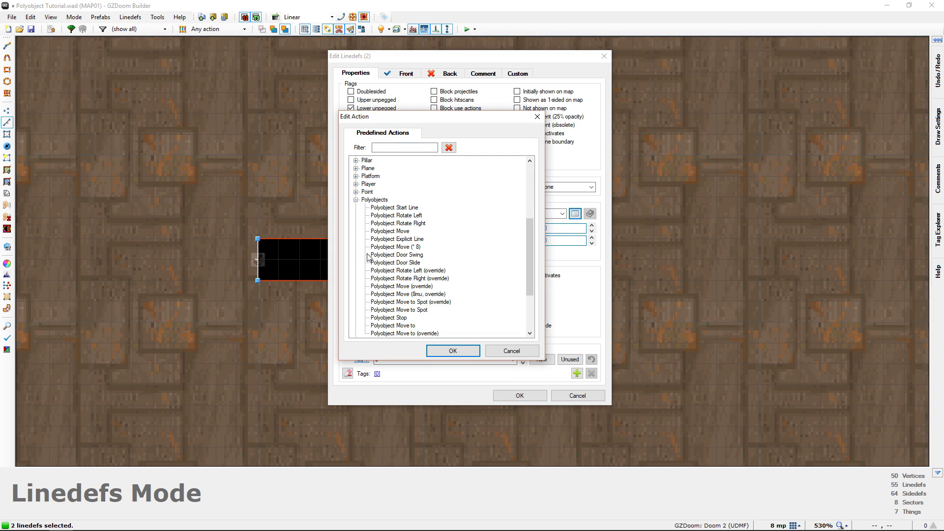
left_click(409, 264)
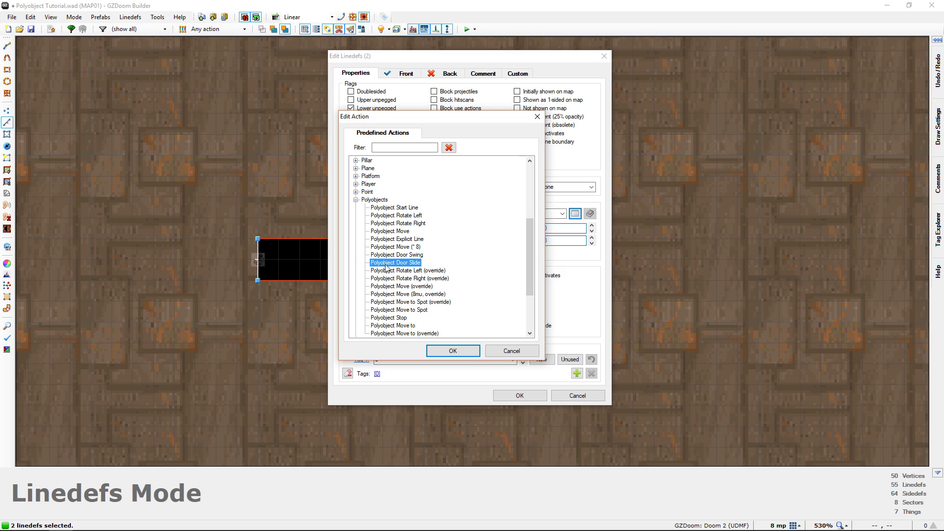
double_click(412, 264)
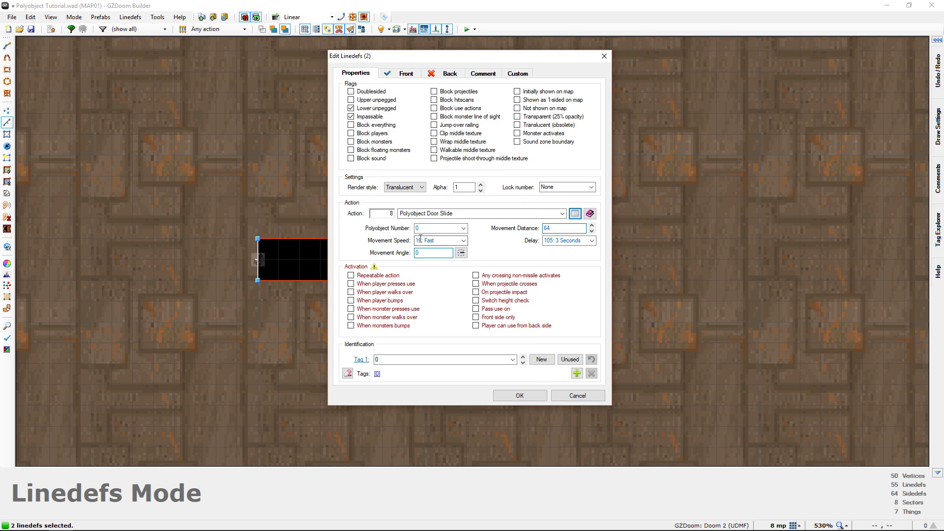
Set the door slide's polyobject number to 2 and its movement angle to 128, pointing west
left_click(433, 229)
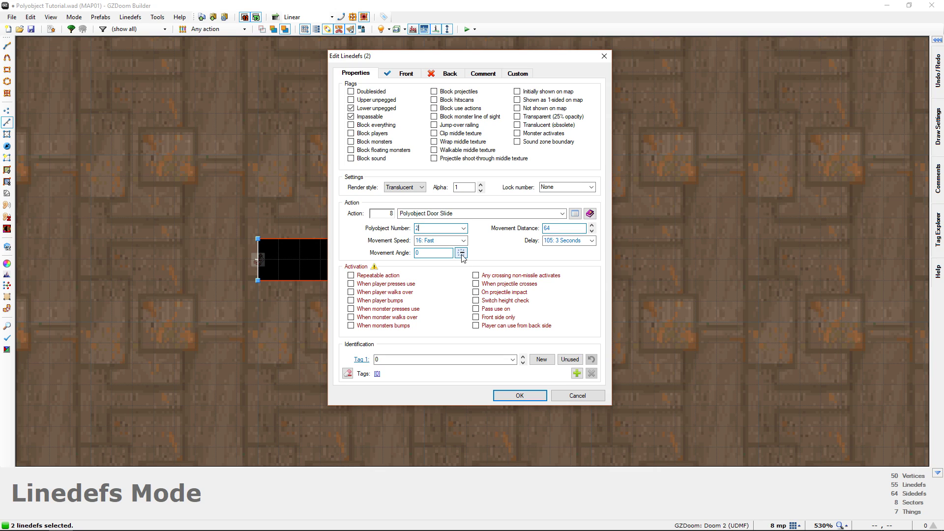
left_click(461, 253)
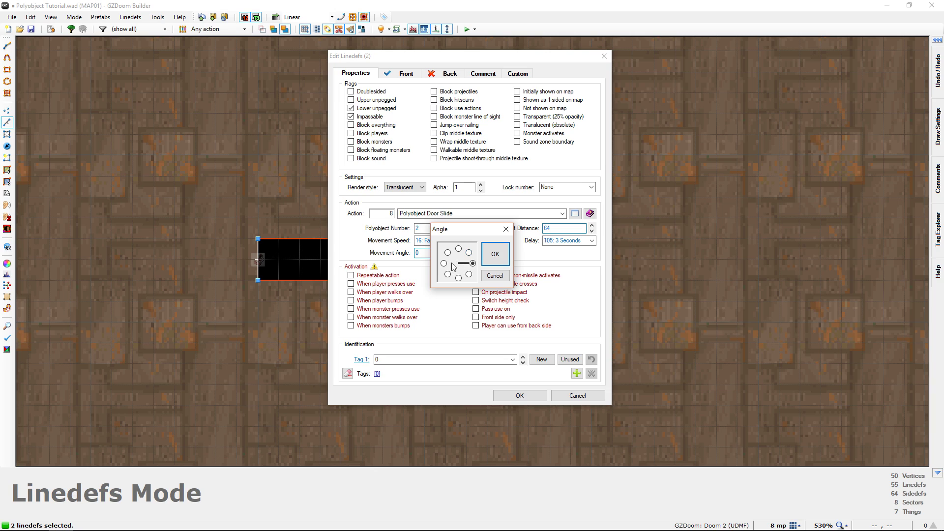
left_click(495, 253)
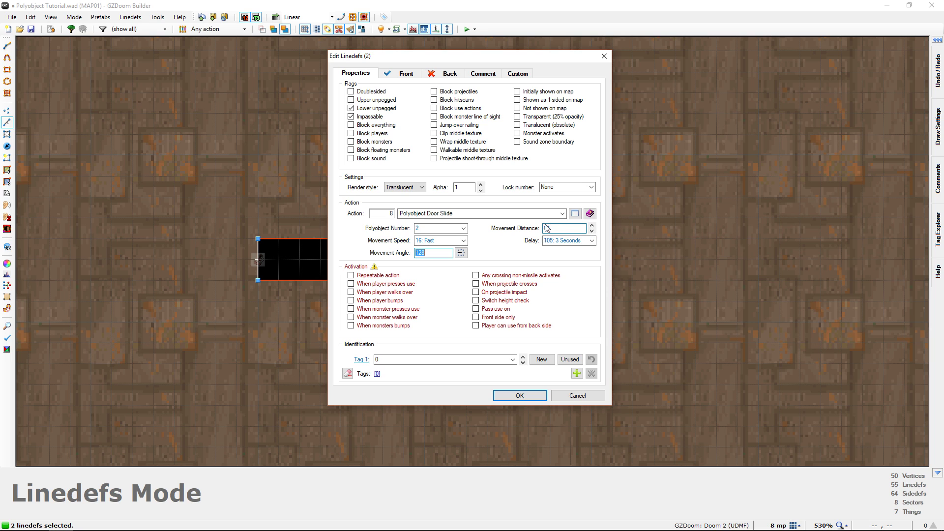
left_click(516, 394)
scroll(560, 344, "down", 3)
scroll(498, 327, "up", 2)
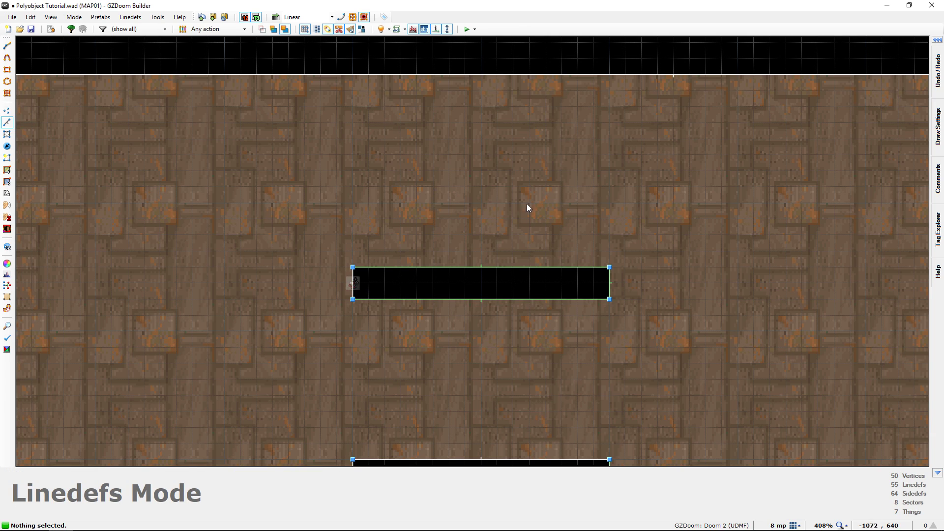
left_click(354, 289)
left_click_drag(355, 292, 357, 293)
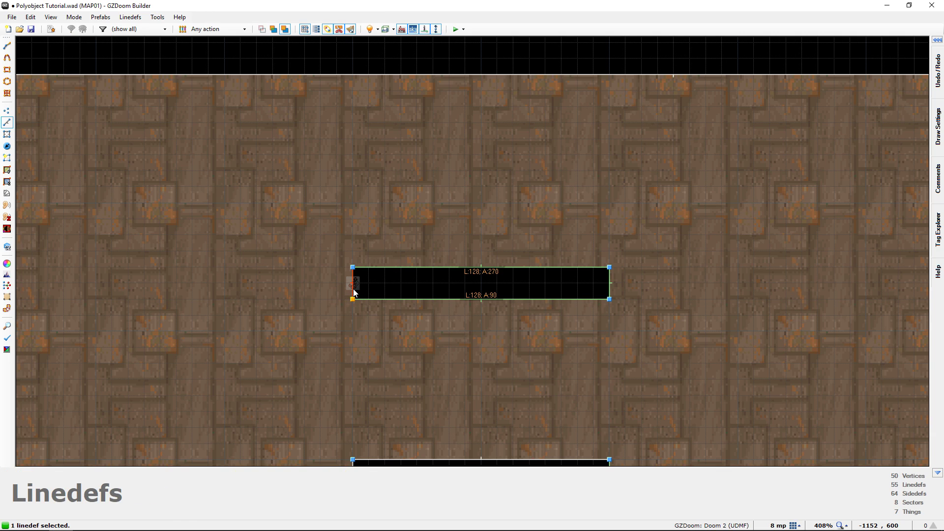
right_click_drag(353, 289, 355, 289)
Edit both long faces of the door block again and set the slide's movement distance to 128
left_click(440, 269)
left_click(433, 300)
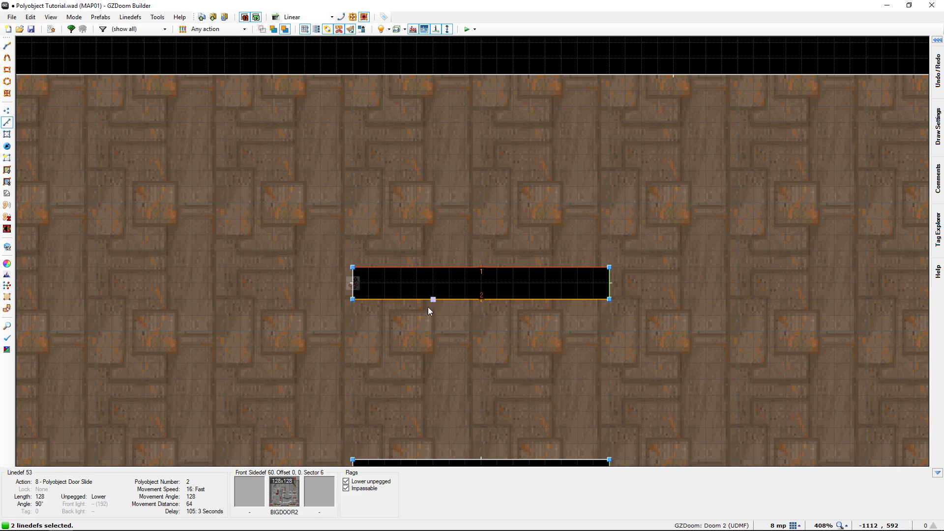
right_click(496, 270)
left_click(565, 228)
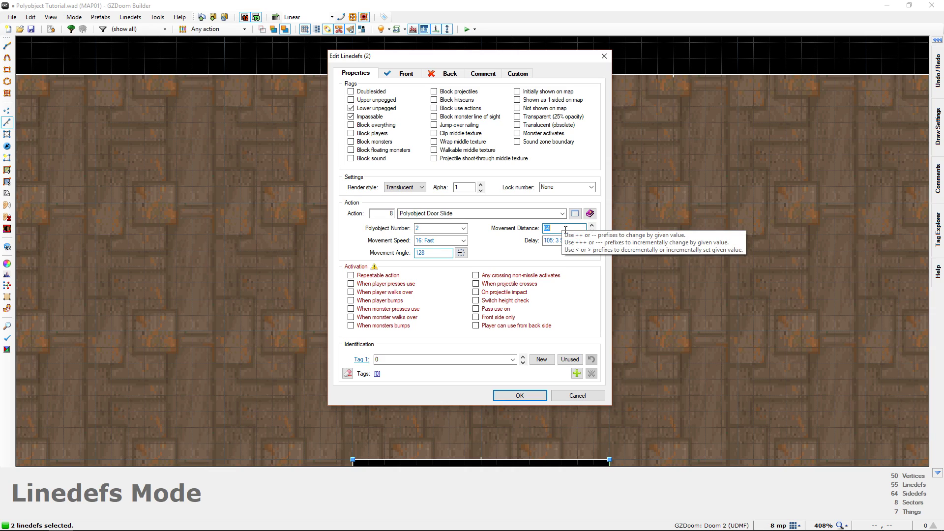
type("128")
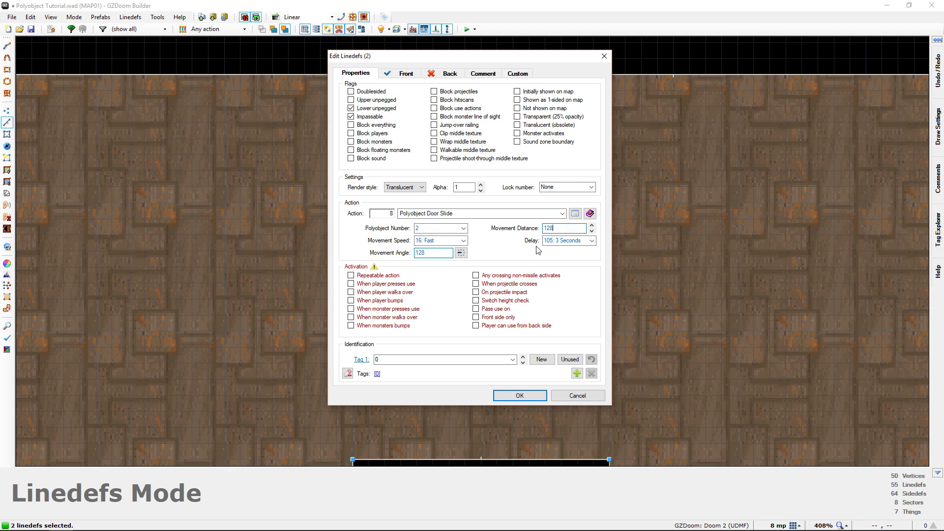
Set the delay to 175: 5 Seconds and make the action repeatable and activated when the player presses use
left_click(592, 241)
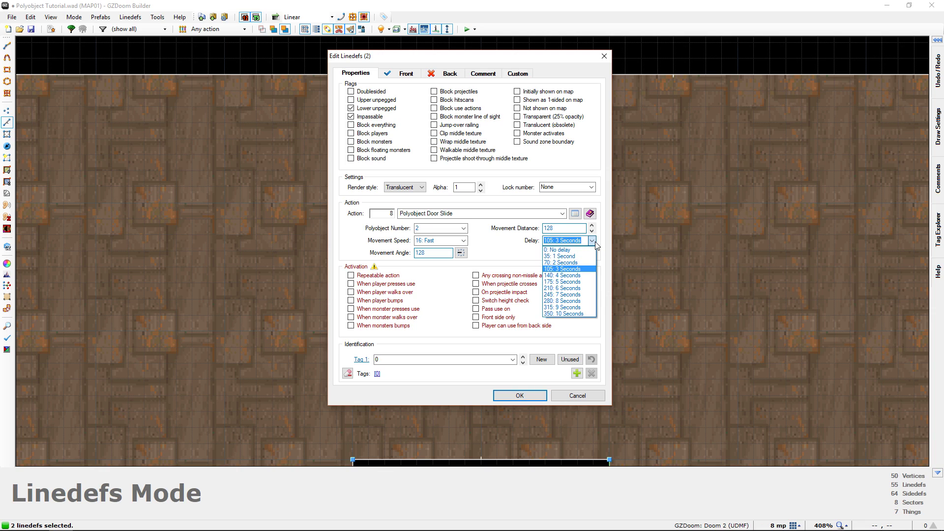
left_click(589, 282)
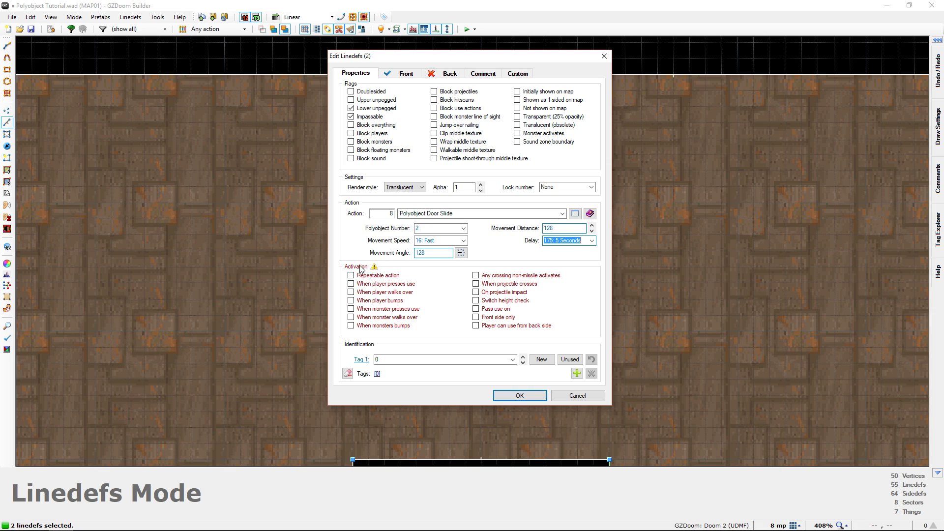
left_click(400, 285)
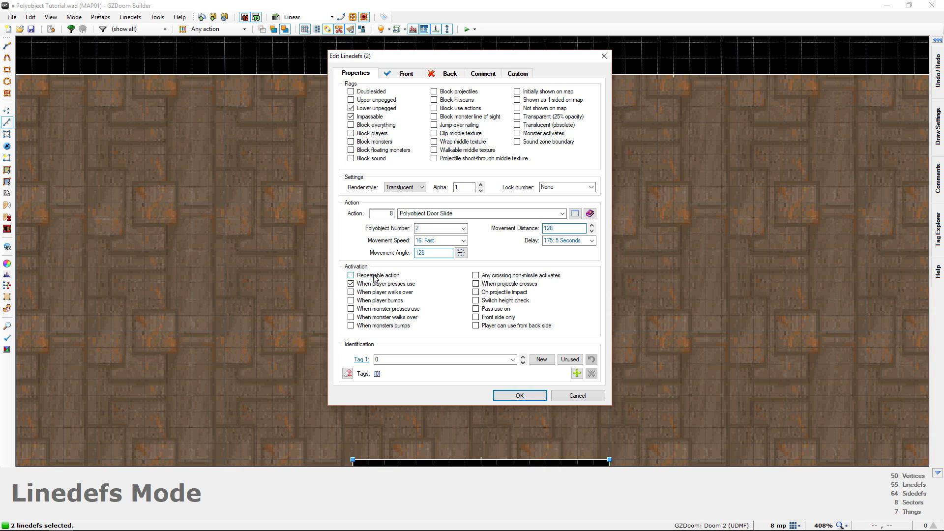
left_click(521, 396)
Save the map and launch it in GZDoom for a play test
scroll(663, 358, "down", 3)
middle_click_drag(617, 341, 443, 284)
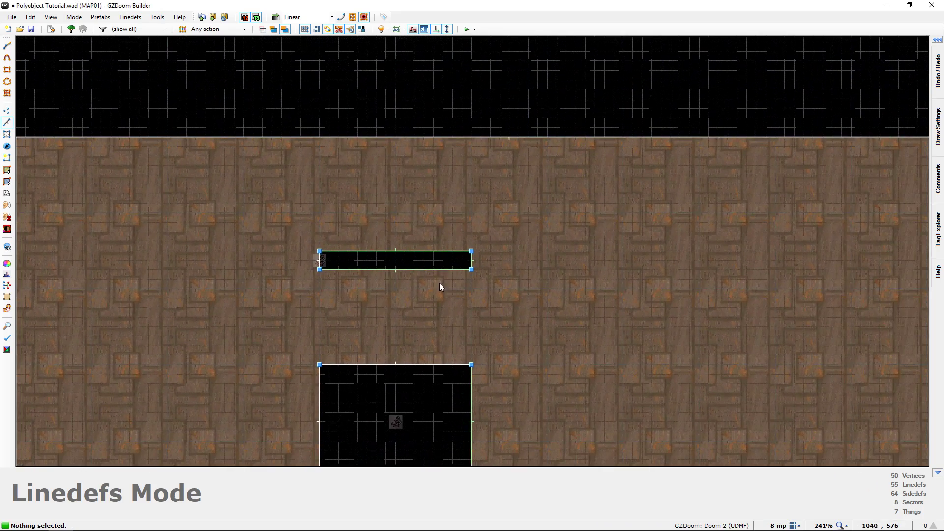
scroll(618, 276, "down", 6)
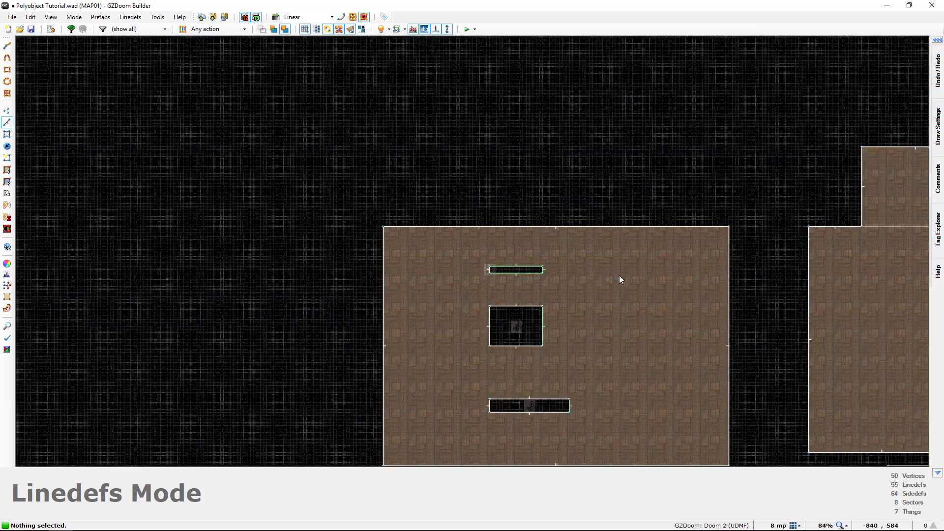
middle_click_drag(618, 276, 221, 276)
scroll(529, 257, "down", 1)
key("ctrl+s")
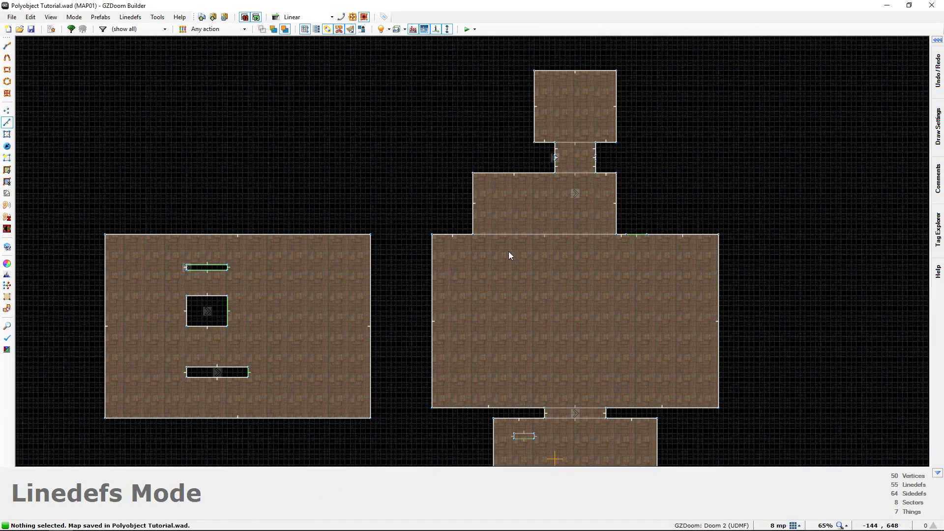
middle_click_drag(434, 207, 419, 160)
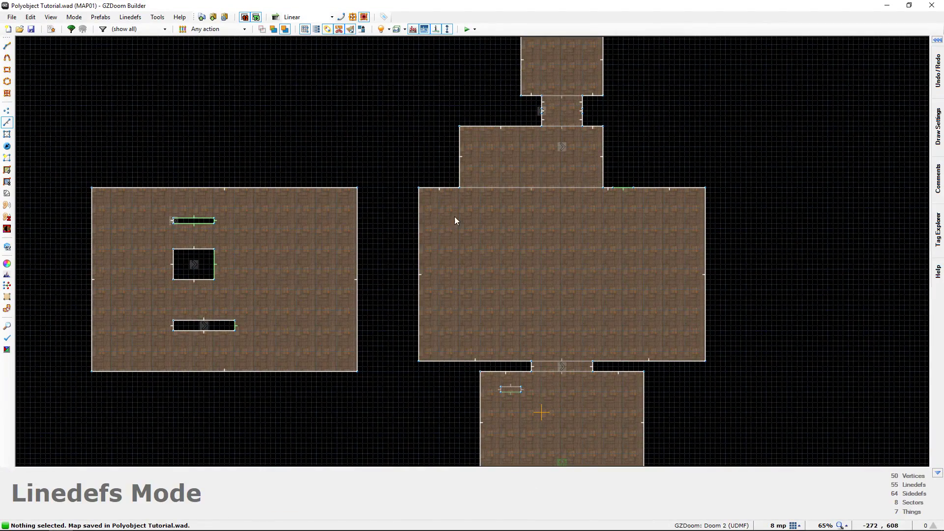
middle_click_drag(451, 213, 418, 173)
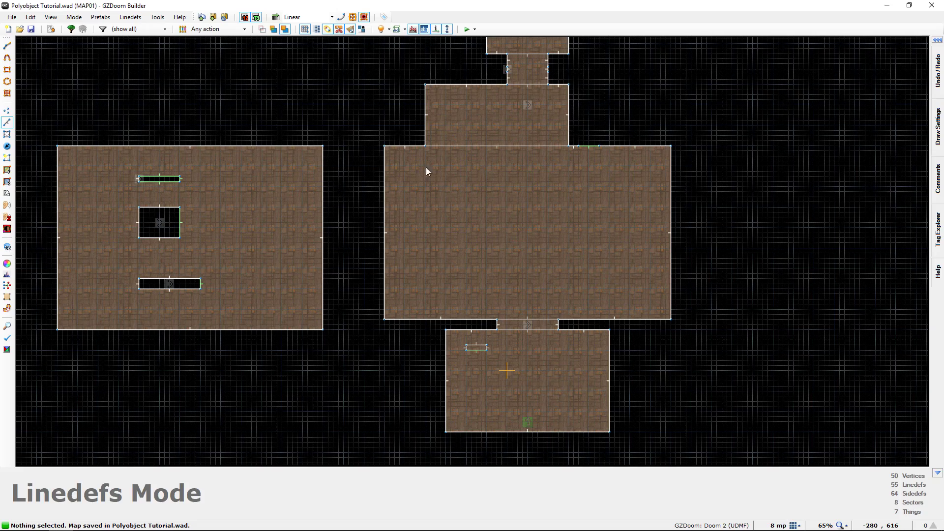
left_click(467, 29)
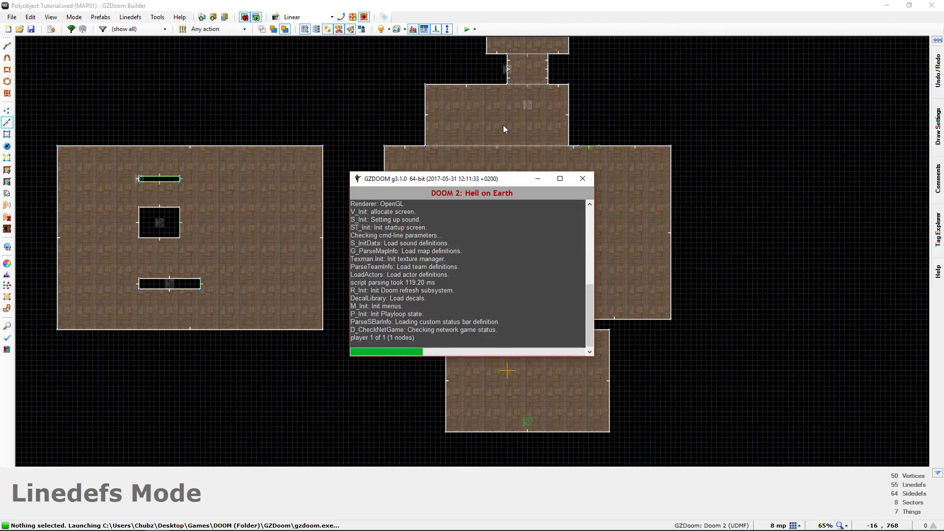
Walk to the switch on the main room's north wall and activate it to move the black block
key("w")
key("Right")
key("w")
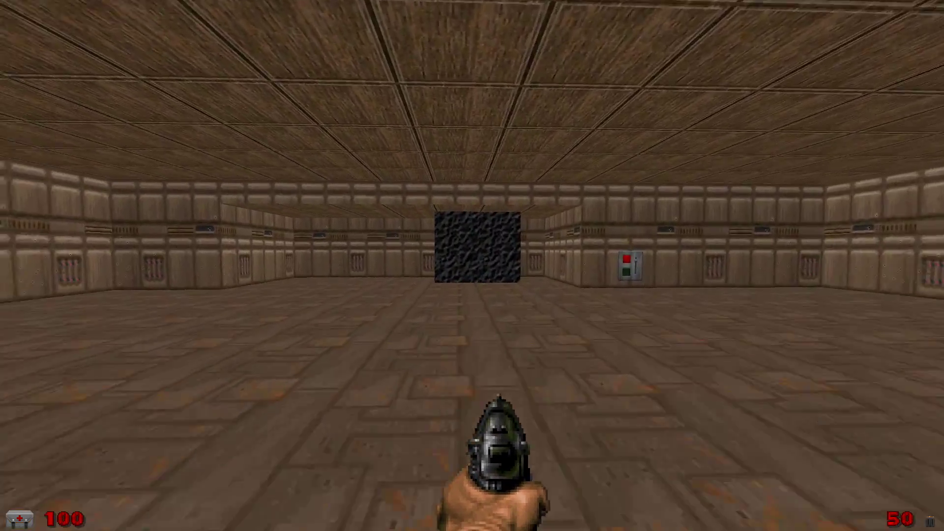
key("Right")
key("e")
key("s")
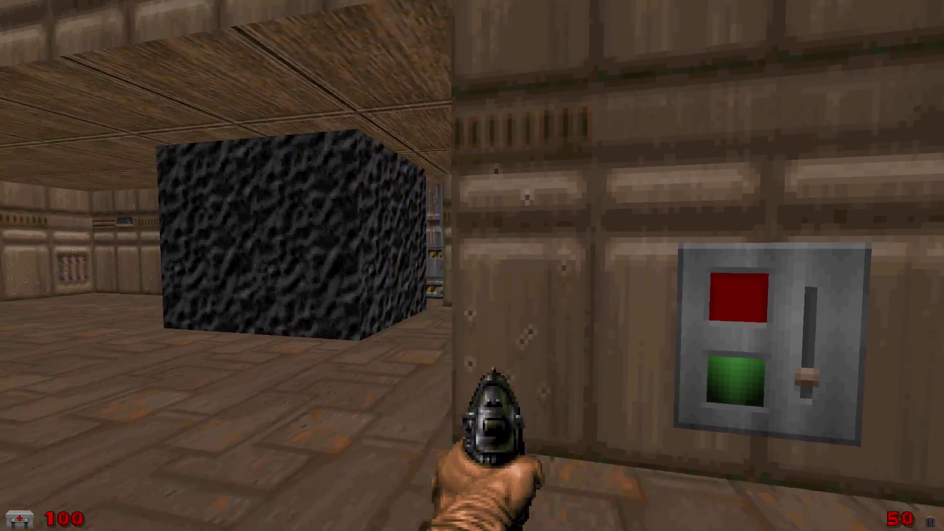
Walk past the block to the northern sliding door, open it and pass through, watching it close from inside
key("d")
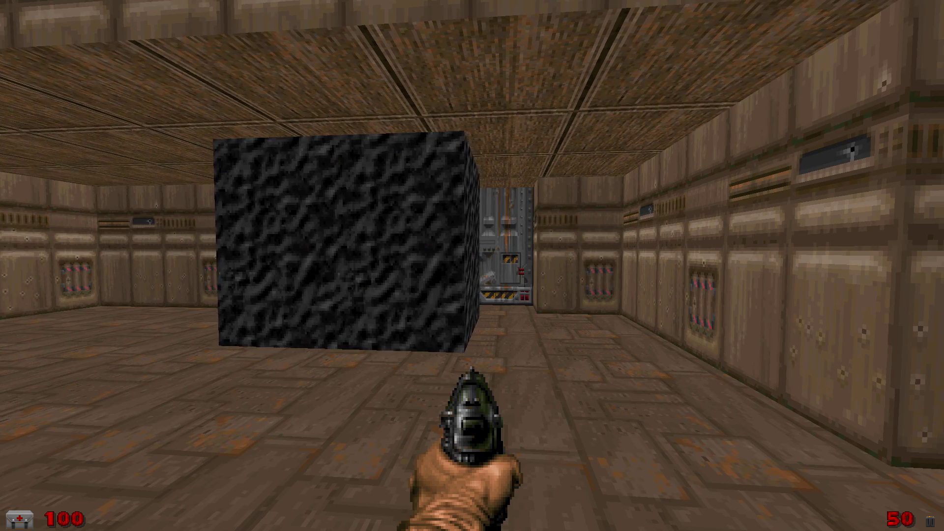
key("w")
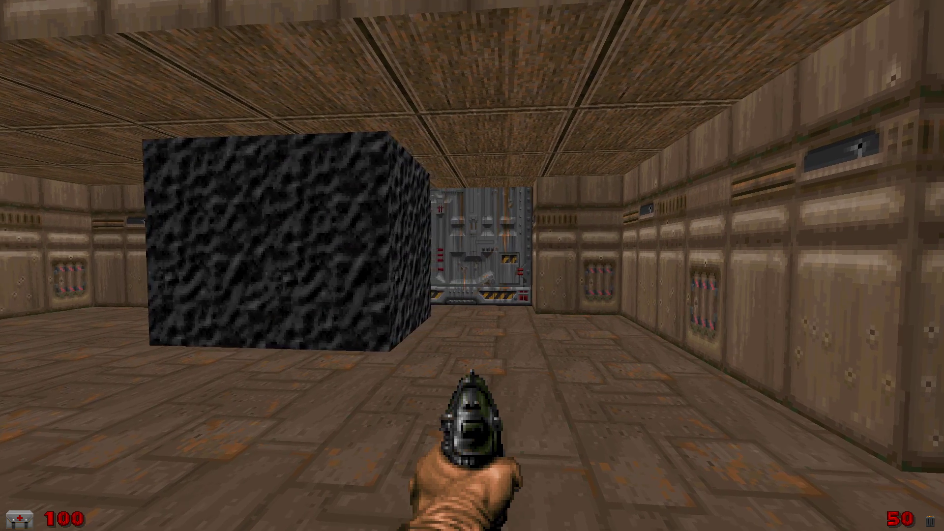
key("e")
key("s")
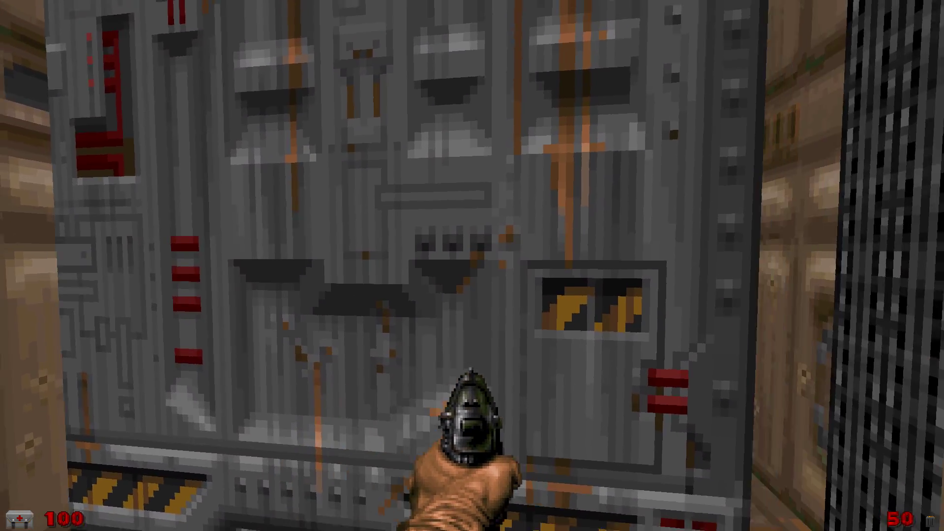
key("w")
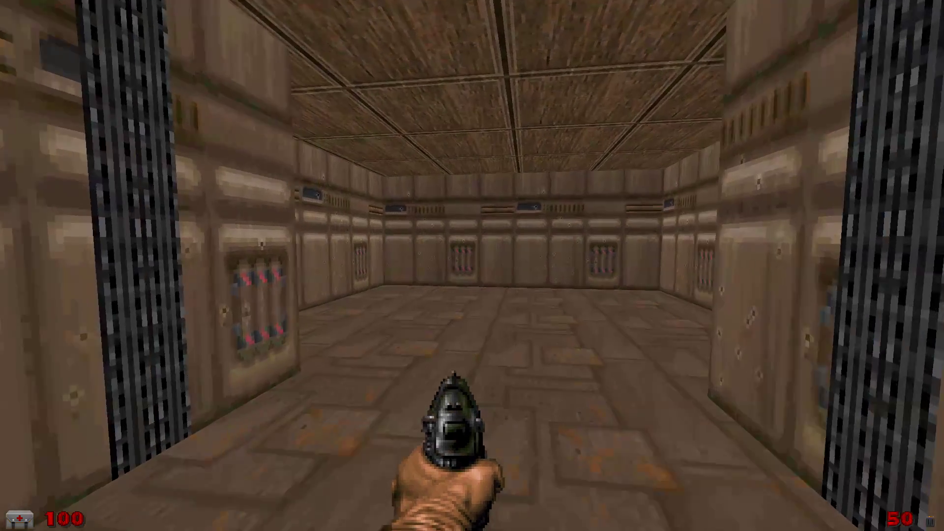
key("w")
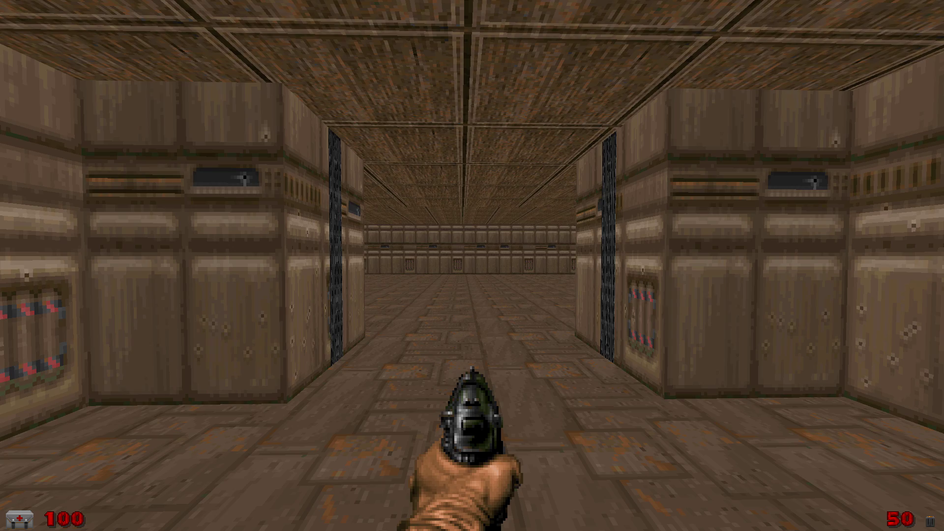
key("w")
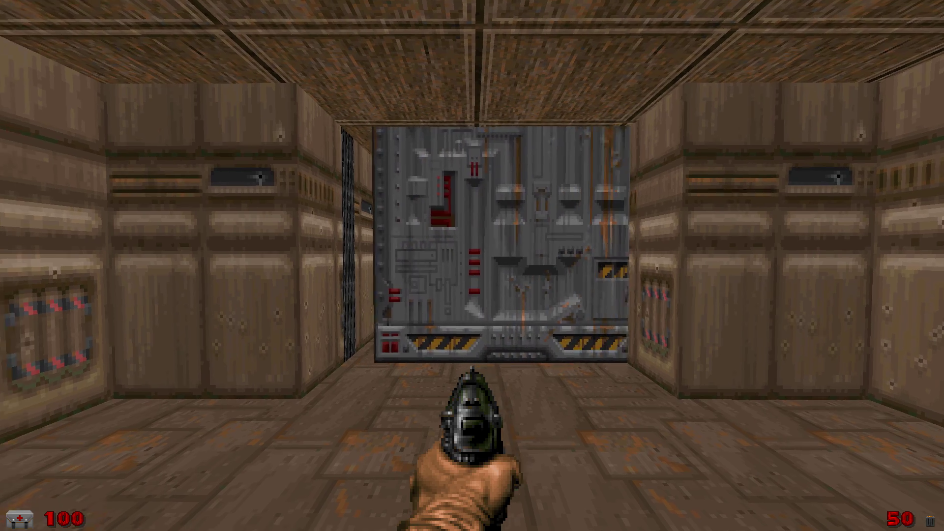
Open the sliding door from the north room, test moving through the doorway, and return to the map editor
key("w")
key("e")
key("s")
key("w")
key("s")
key("w")
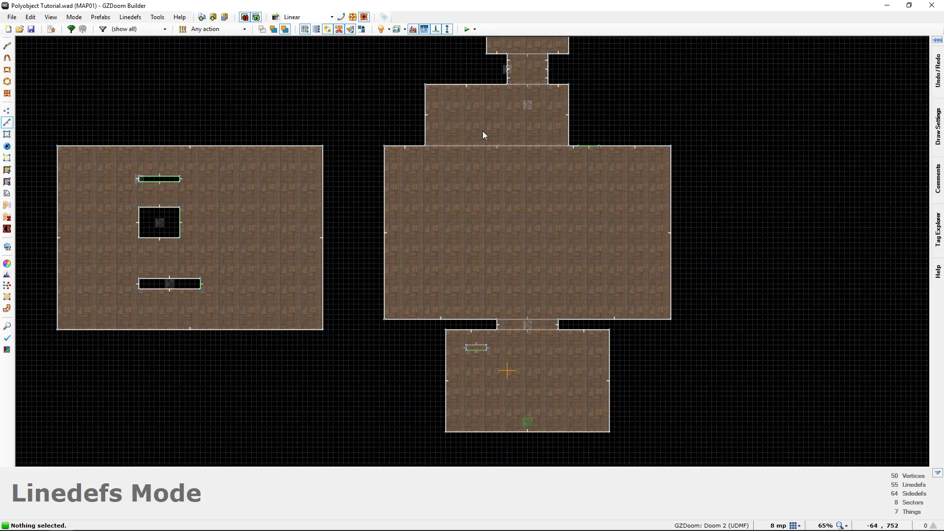
Set the Polyobject Door Slide delay to 105 (3 seconds) on both long linedefs of the thin door polyobject
scroll(426, 285, "up", 7)
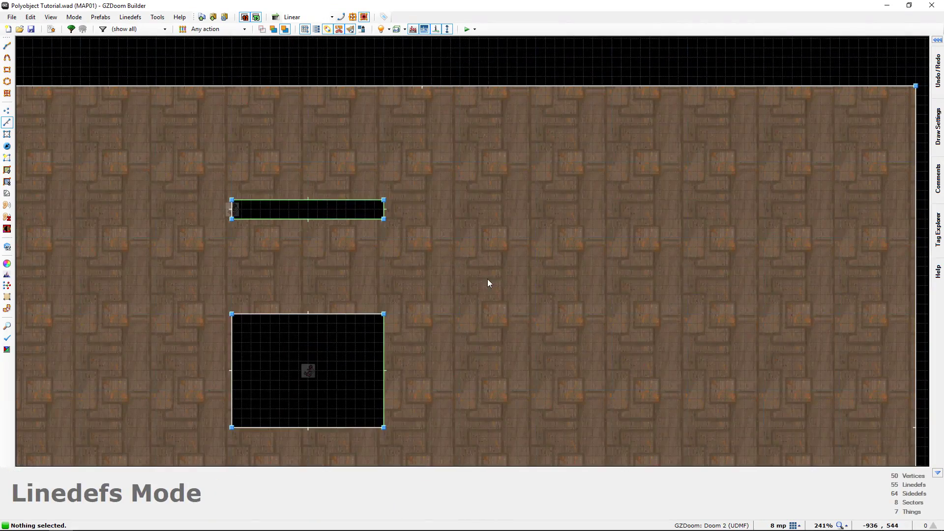
left_click(328, 219)
left_click(326, 205)
right_click(326, 204)
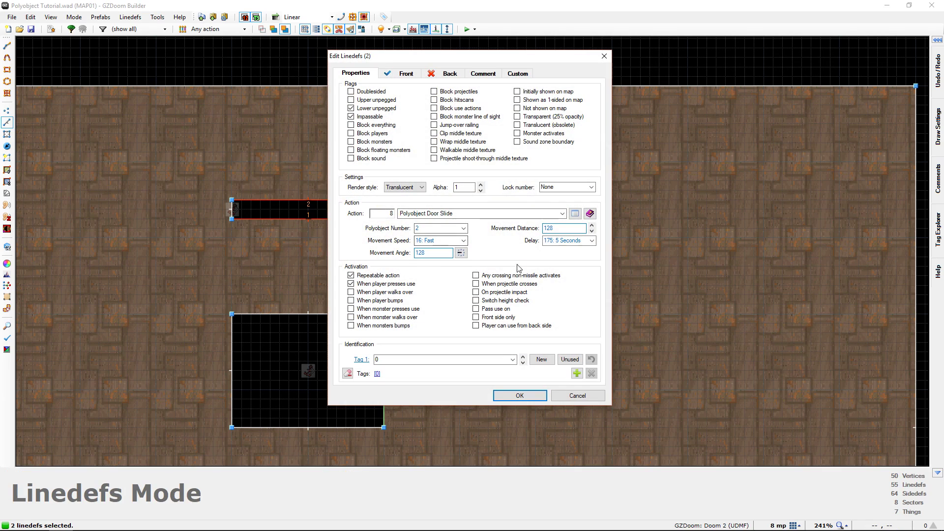
left_click(592, 241)
left_click(579, 298)
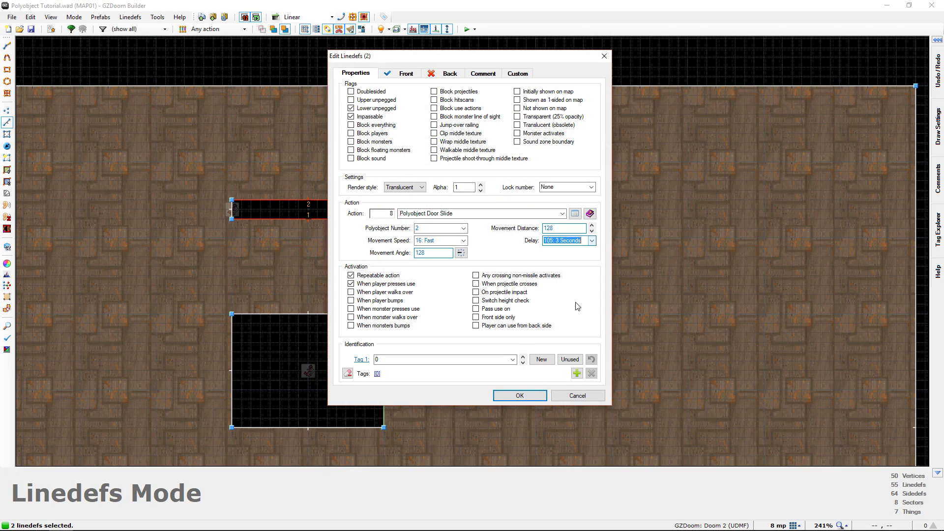
left_click(534, 396)
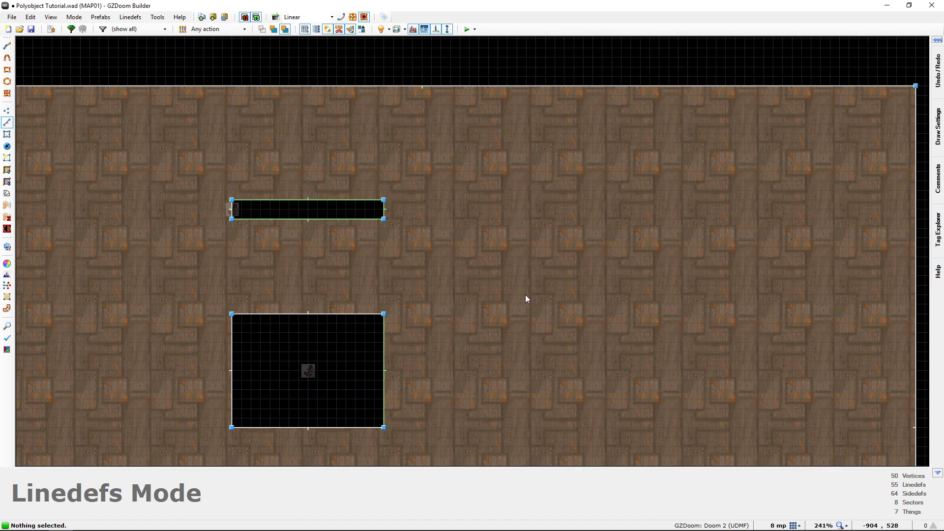
scroll(525, 294, "down", 6)
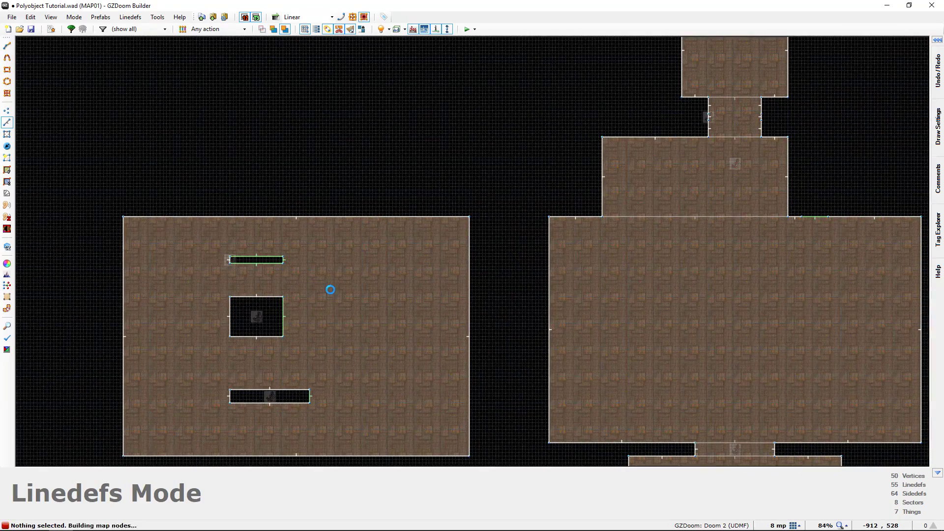
middle_click_drag(418, 278, 317, 259)
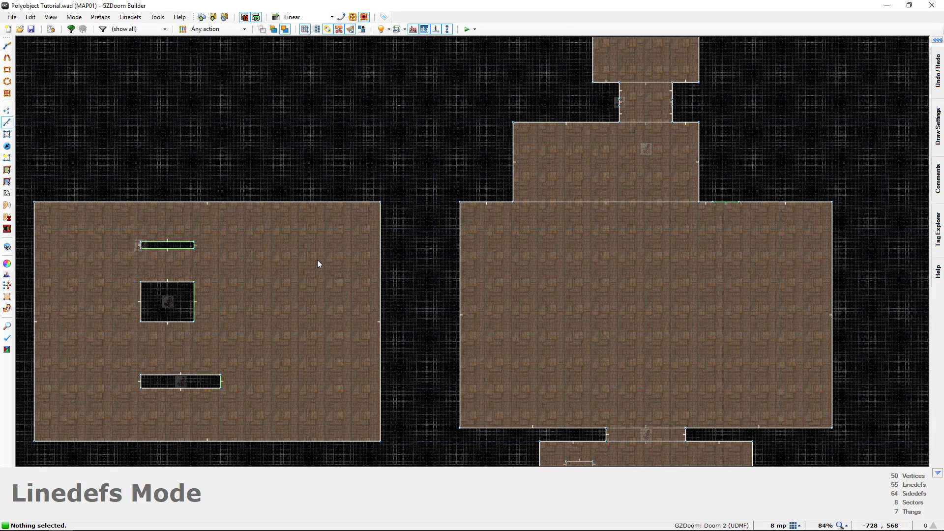
scroll(317, 260, "down", 2)
middle_click_drag(357, 267, 276, 266)
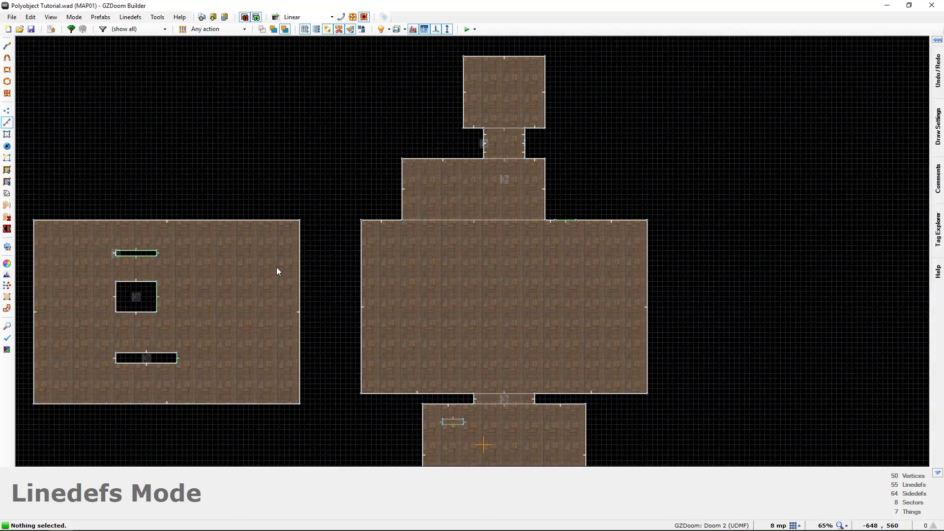
middle_click_drag(359, 255, 442, 236)
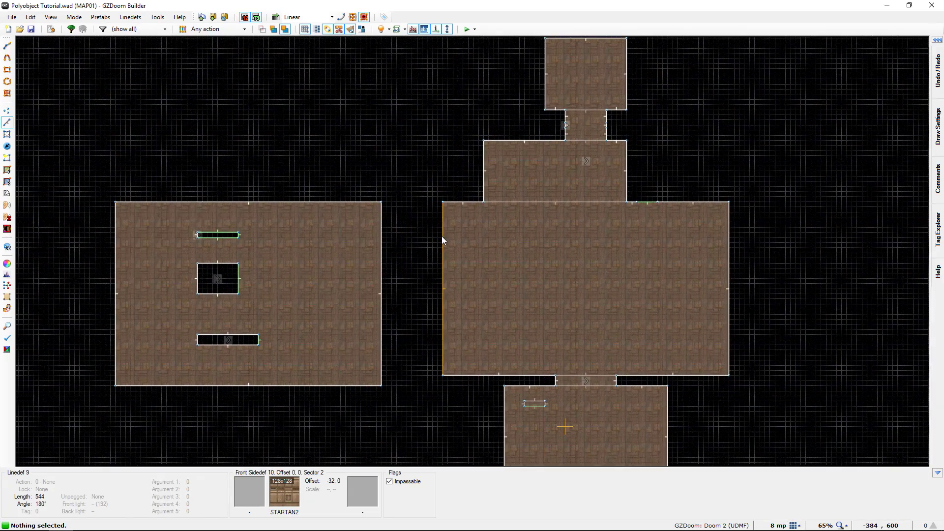
middle_click_drag(428, 194, 417, 197)
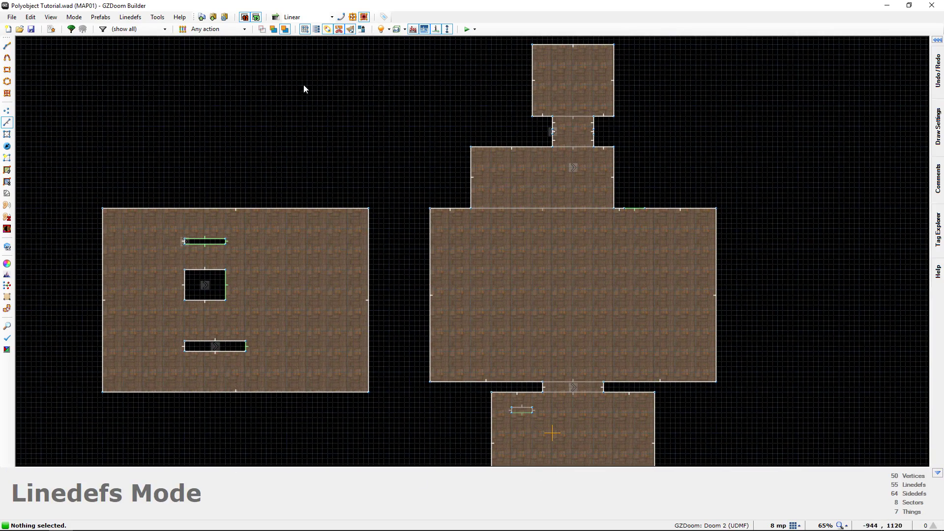
middle_click_drag(386, 140, 357, 145)
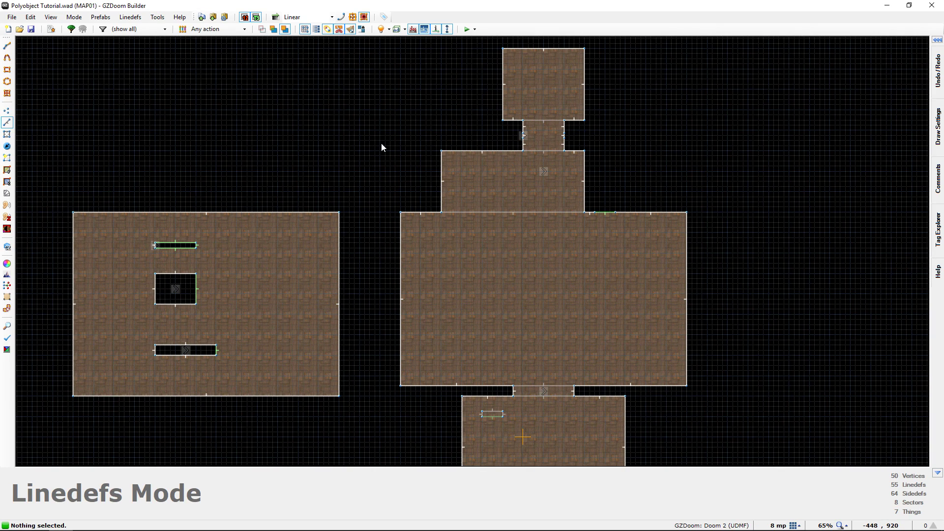
Close the map in GZDoom Builder, switch to SLADE and open the Polyobject Tutorial.wad archive there
left_click(12, 16)
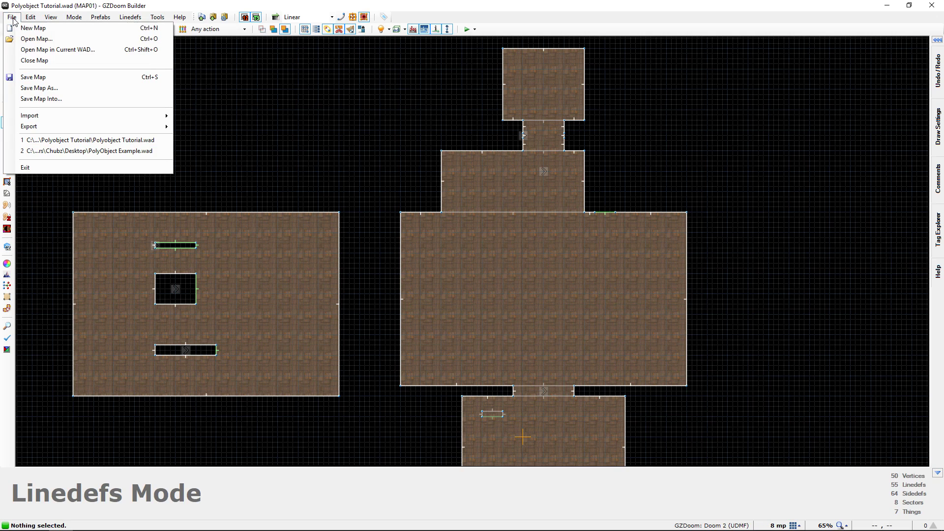
left_click(48, 61)
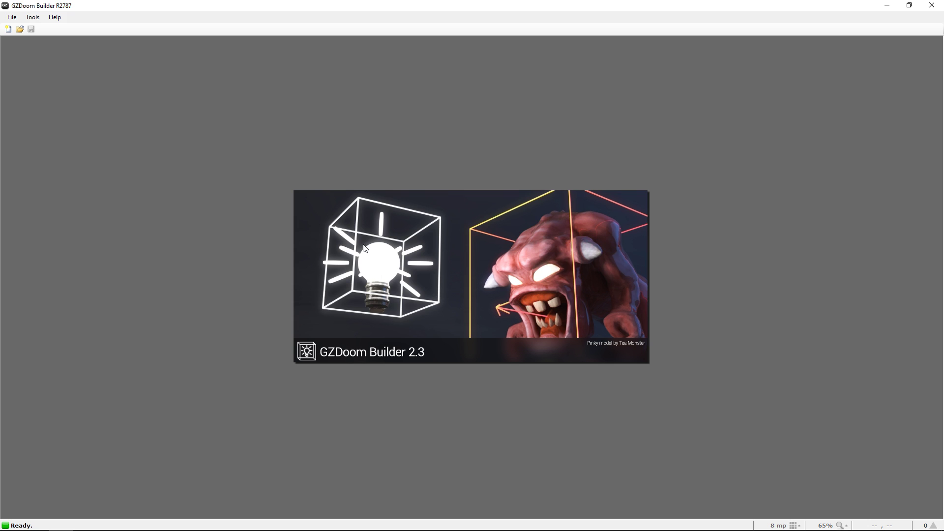
key("alt+Tab")
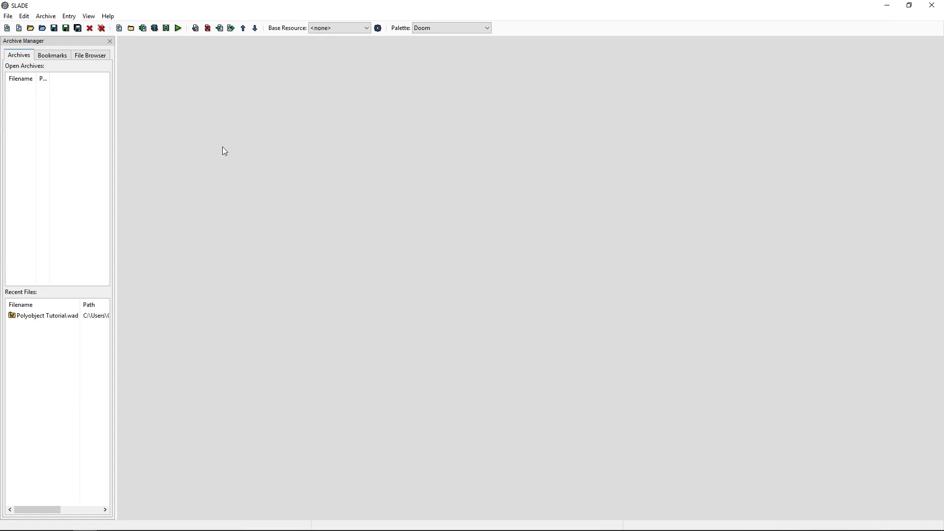
left_click(31, 29)
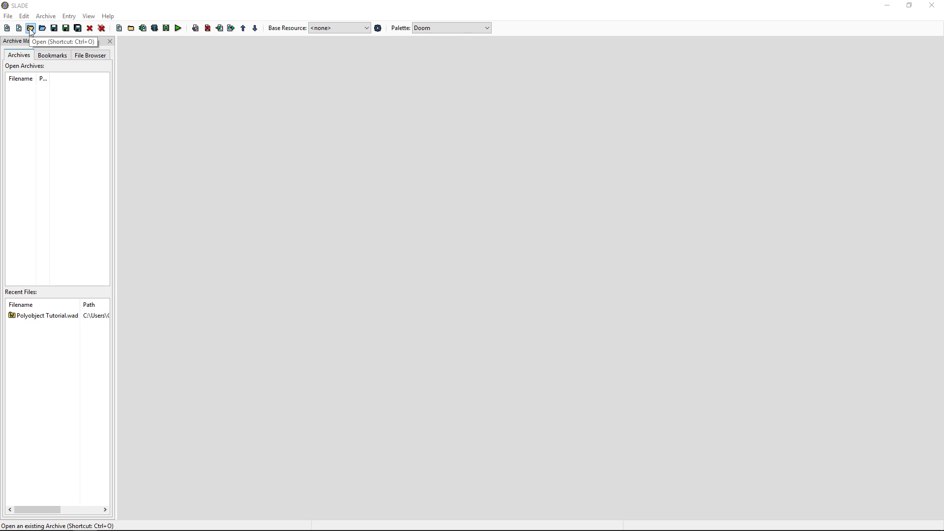
double_click(133, 90)
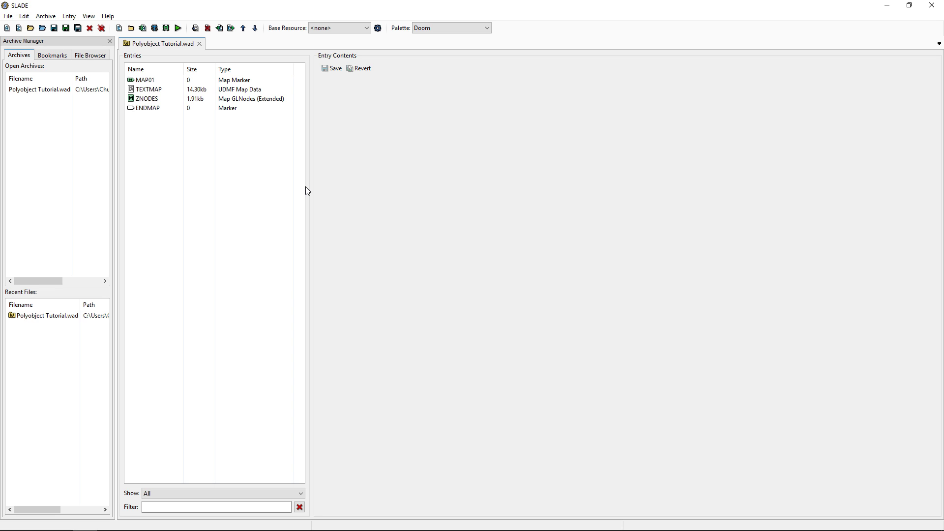
Switch to the Polyobject Tutorial folder in File Explorer and highlight its five WAV sound files
key("alt+Tab")
key("alt+Tab")
key("alt+Tab")
key("alt+Tab")
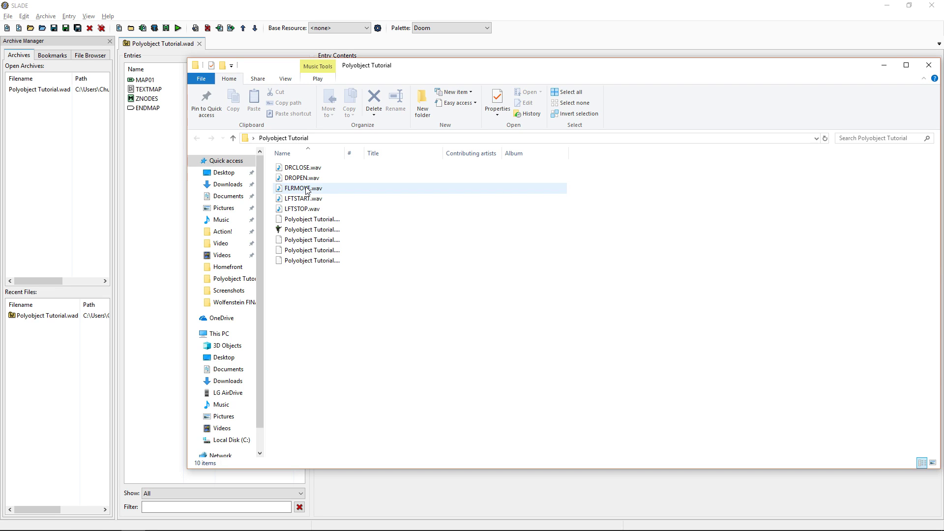
left_click(305, 167)
left_click_drag(590, 204, 502, 172)
left_click_drag(588, 169, 453, 213)
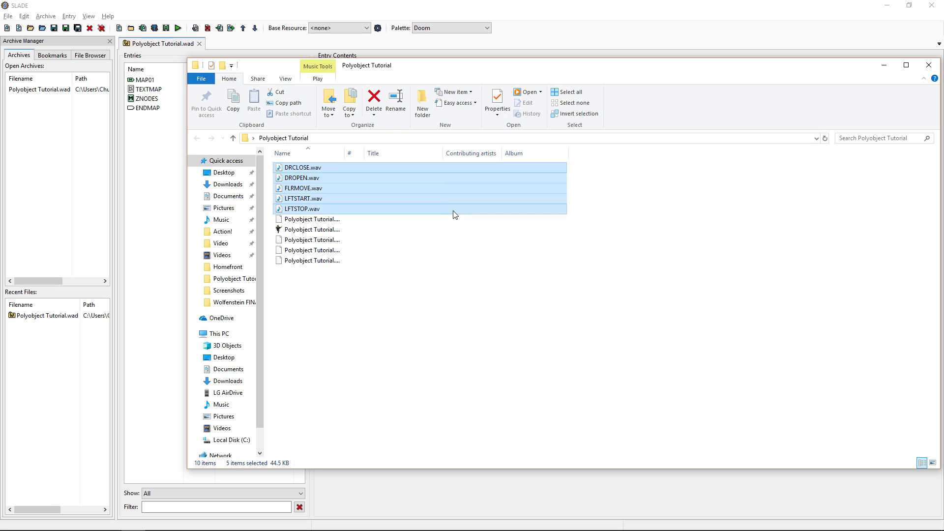
Review the door sounds DRCLOSE and DROPEN, the FLRMOVE sound, and the lift sounds LFTSTART and LFTSTOP in the folder
left_click(346, 178)
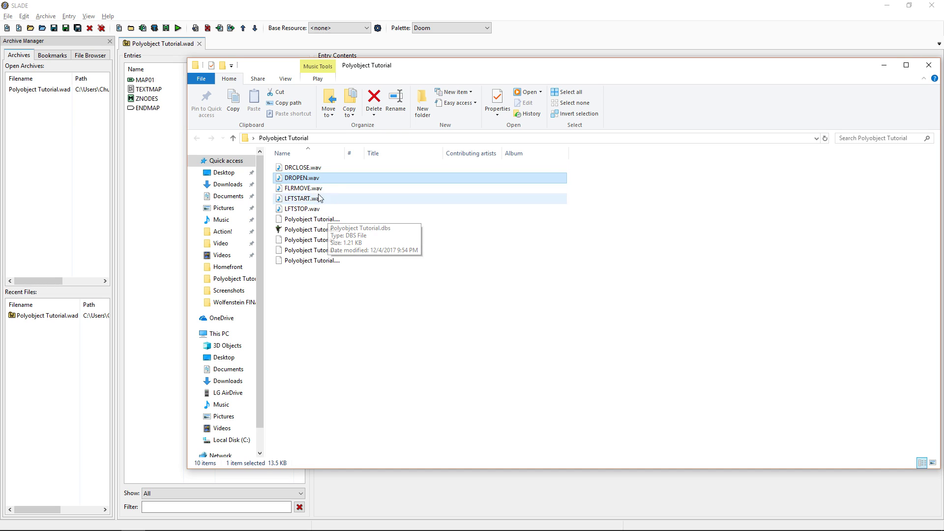
left_click(309, 168)
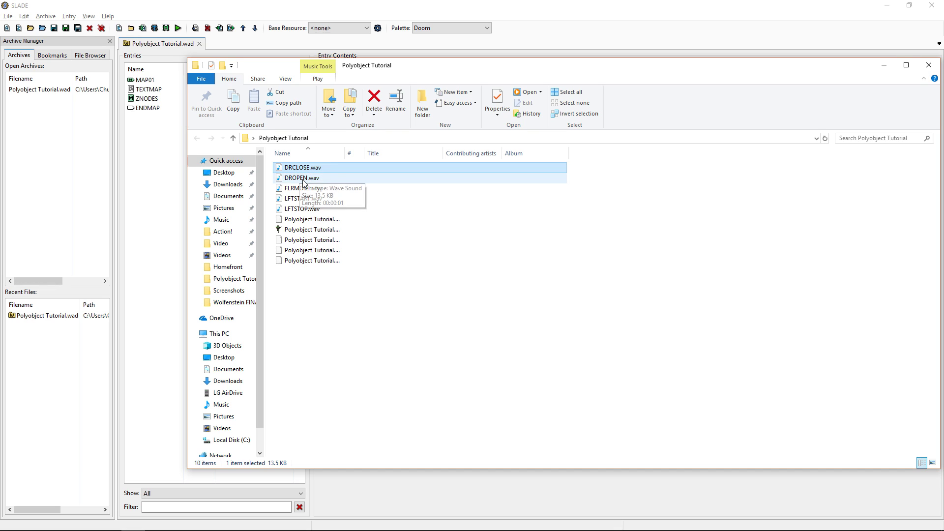
left_click(306, 179)
left_click(303, 189)
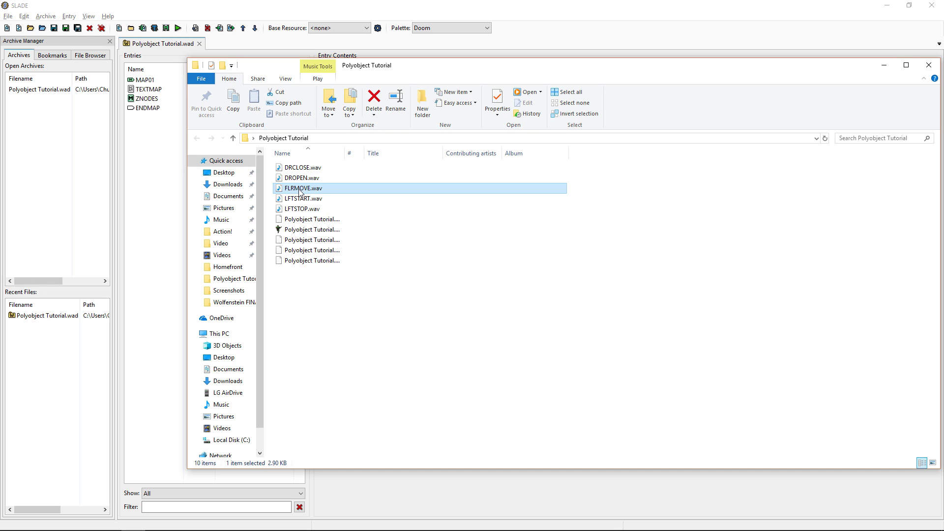
left_click(312, 198)
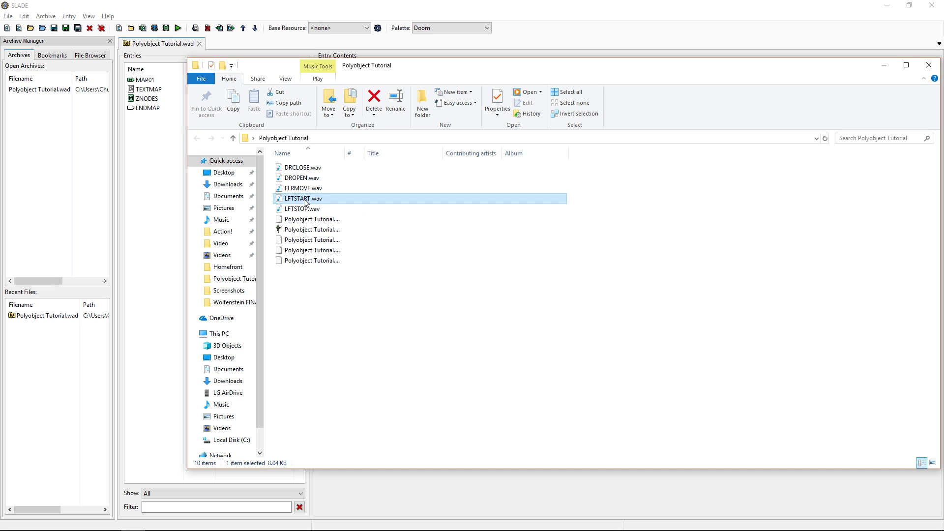
left_click(311, 210)
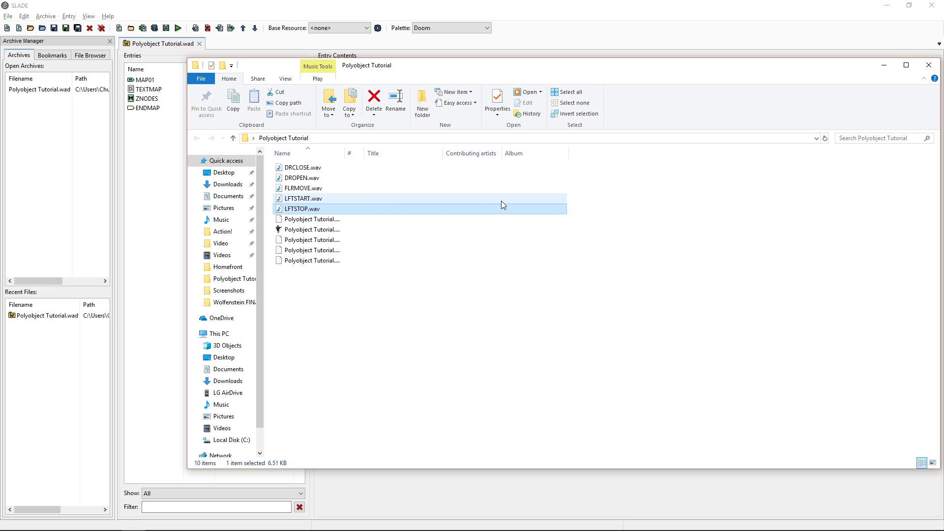
left_click_drag(589, 180, 299, 170)
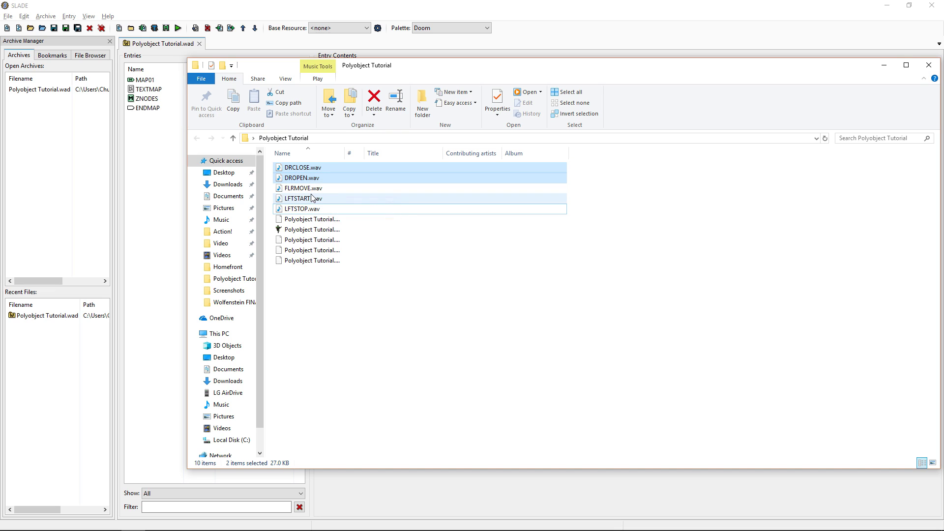
left_click(295, 190)
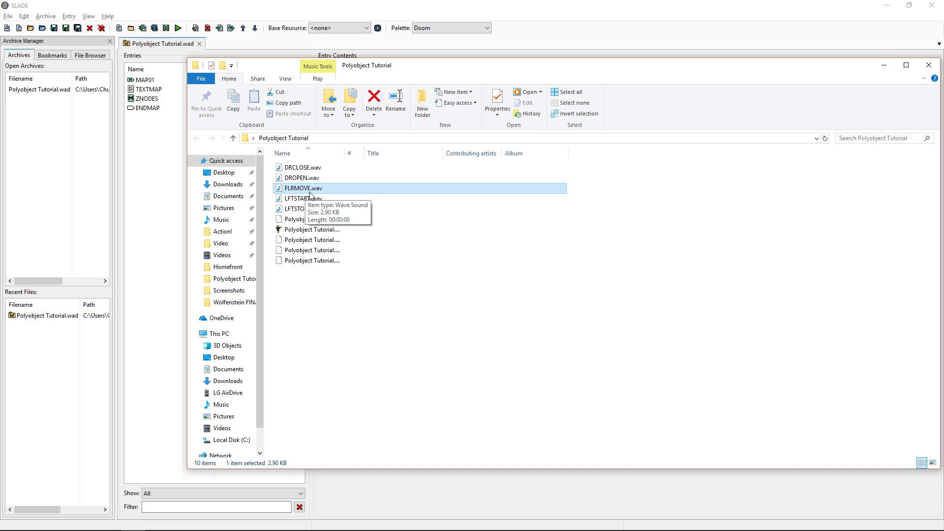
left_click_drag(576, 199, 472, 209)
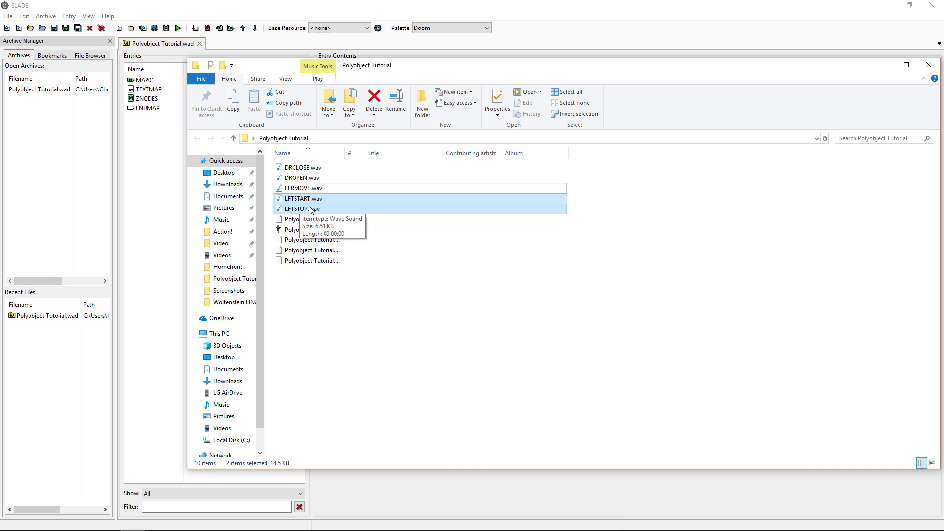
Import DRCLOSE.wav, DROPEN.wav, FLRMOVE.wav, LFTSTART.wav and LFTSTOP.wav from the folder into the open WAD, placed ahead of MAP01
left_click(516, 211)
left_click_drag(582, 213, 451, 158)
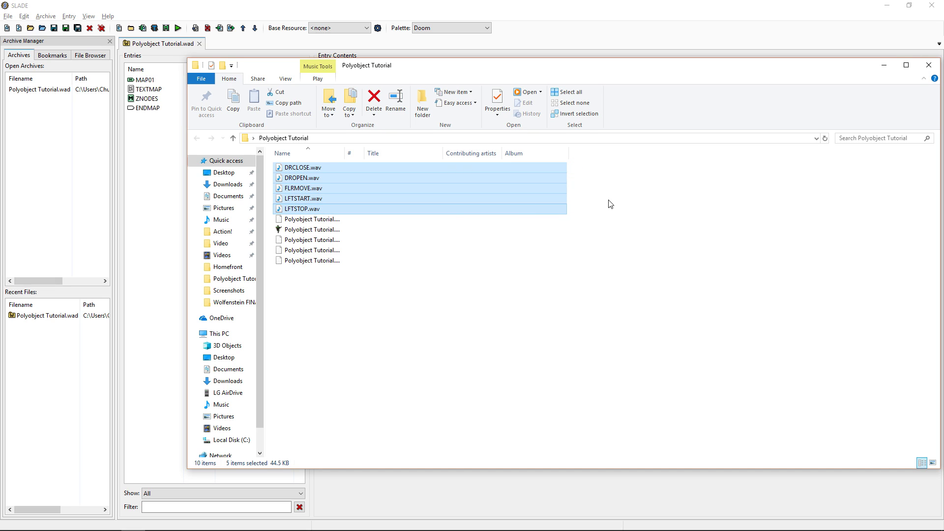
left_click_drag(382, 69, 518, 106)
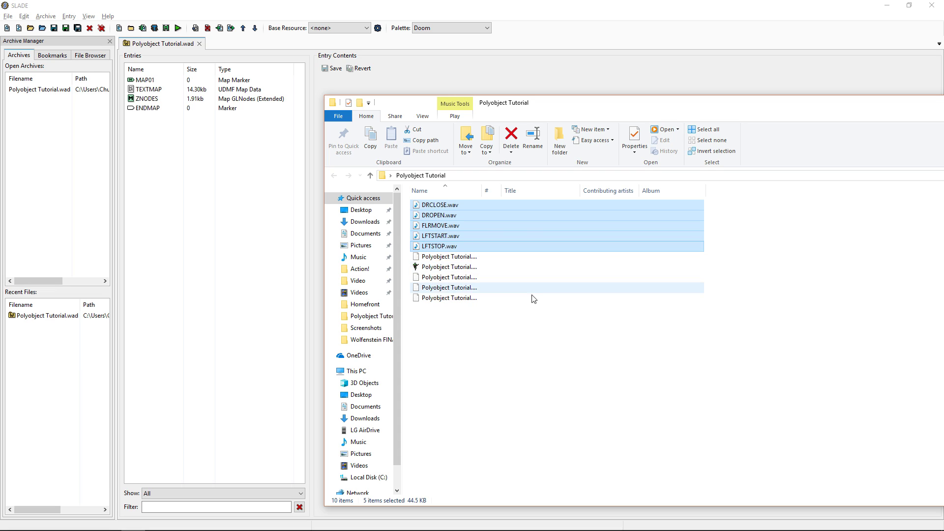
left_click(723, 255)
left_click_drag(729, 244, 506, 194)
left_click(705, 260)
left_click_drag(721, 253, 589, 199)
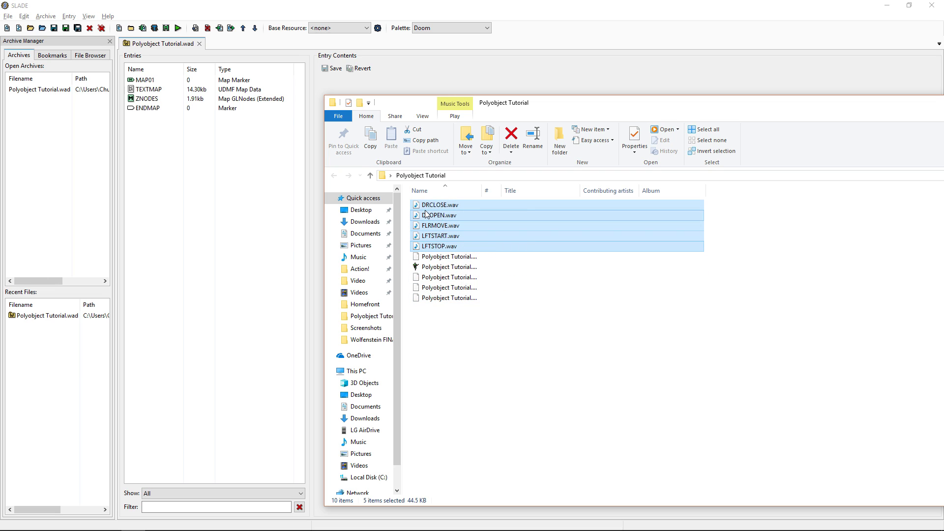
left_click_drag(435, 215, 157, 82)
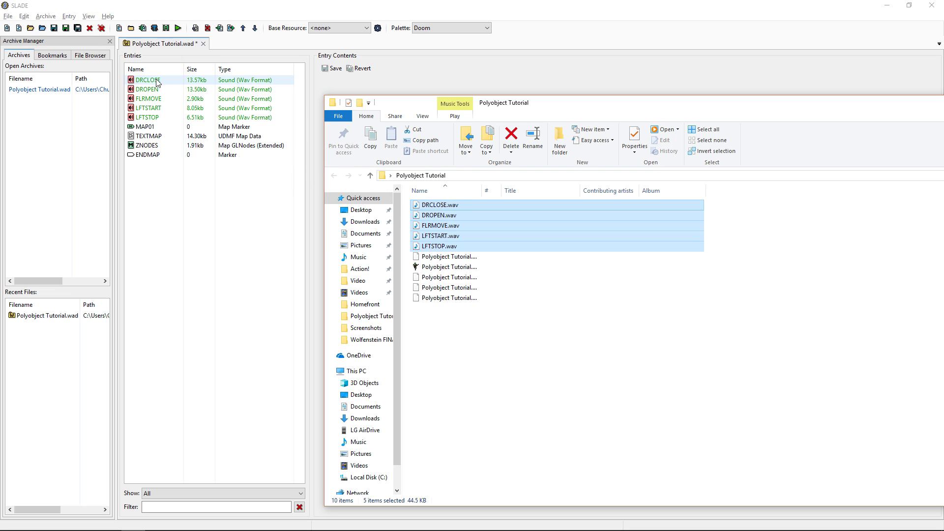
Return to SLADE and check the imported sound entries and the MAP01 marker in the archive's entry list
left_click(197, 183)
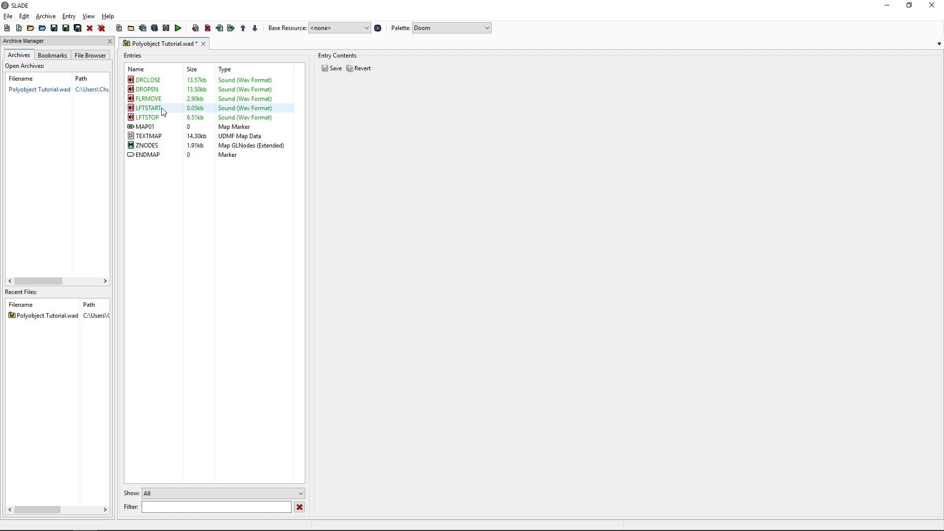
left_click_drag(176, 122, 232, 67)
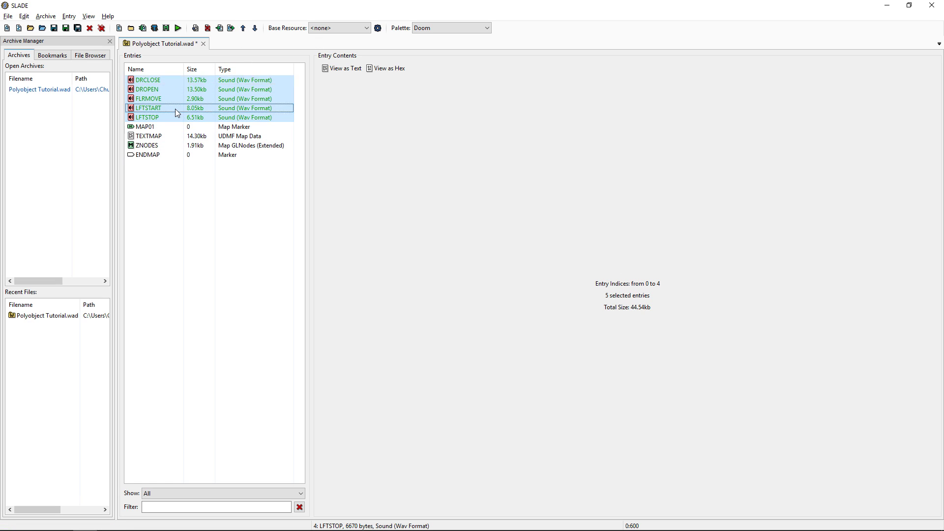
left_click(158, 129)
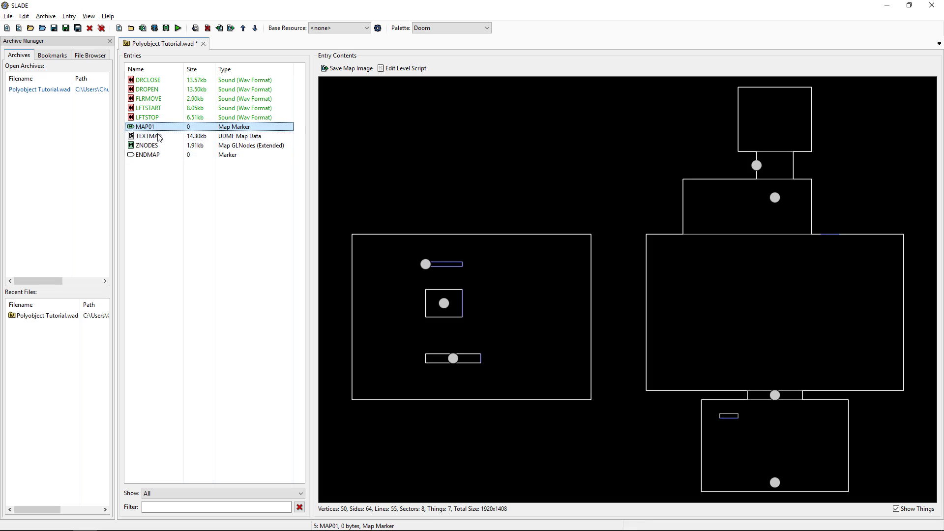
left_click(165, 118)
Create a new empty entry named SNDINFO directly after the DRCLOSE sound in the WAD
left_click(166, 80)
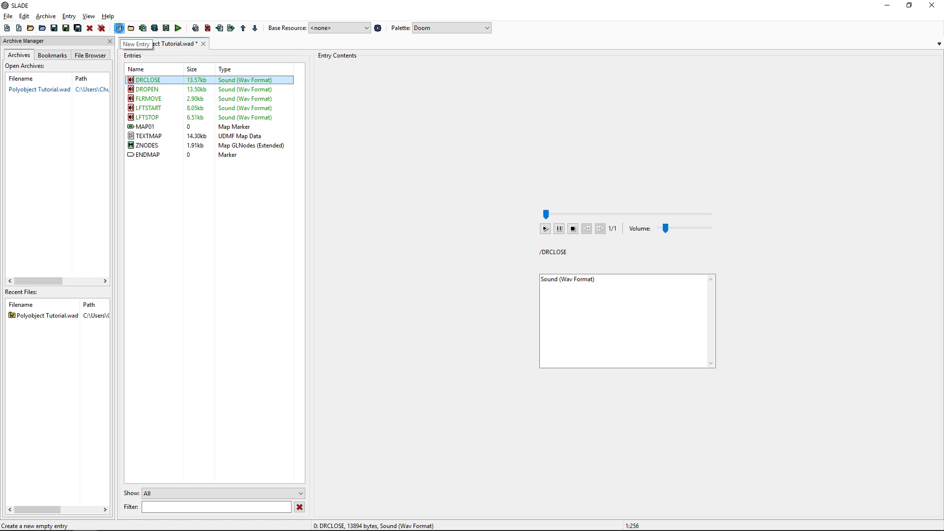
left_click(119, 29)
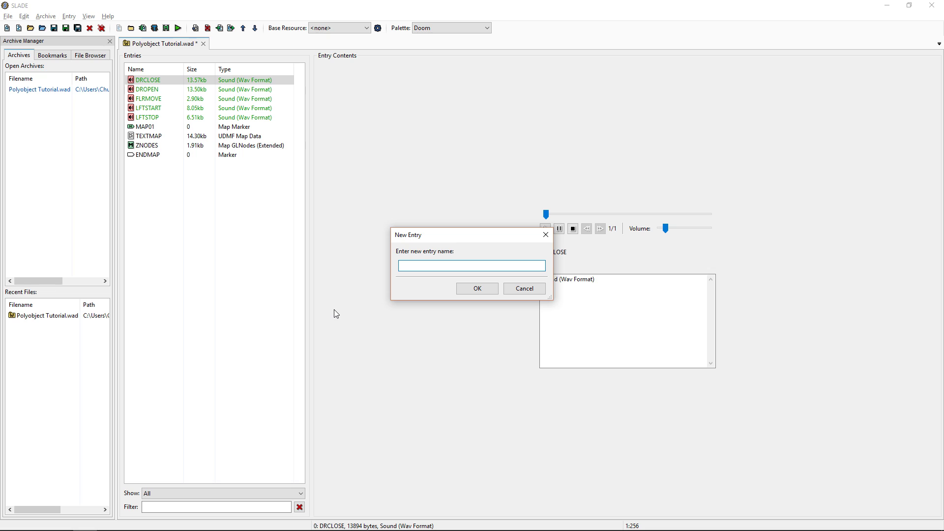
type("SNDINFO")
left_click(475, 289)
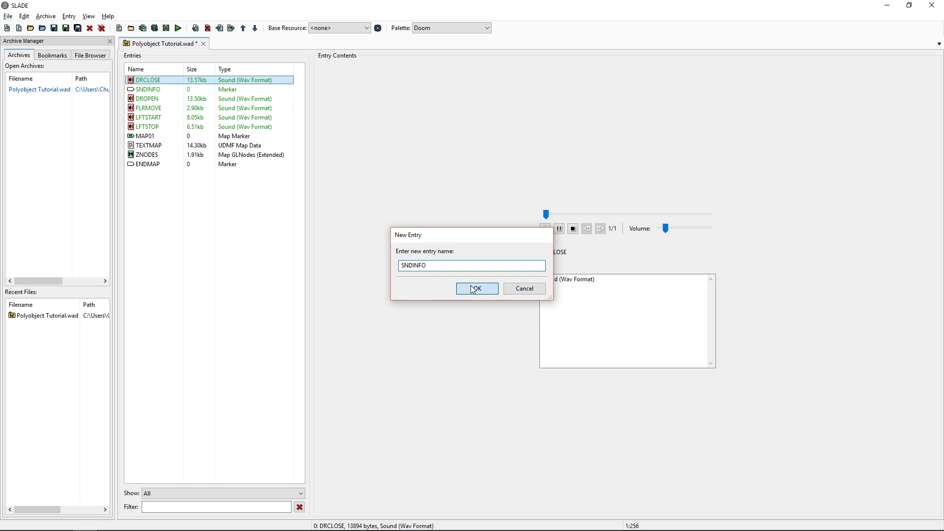
Move the SNDINFO entry above DRCLOSE to the start of the WAD and open it as text
left_click(166, 91)
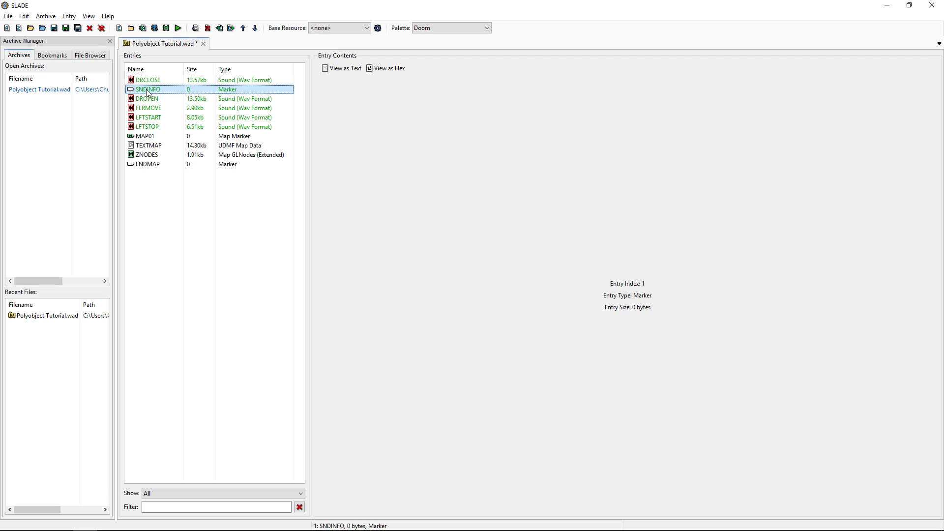
left_click(243, 28)
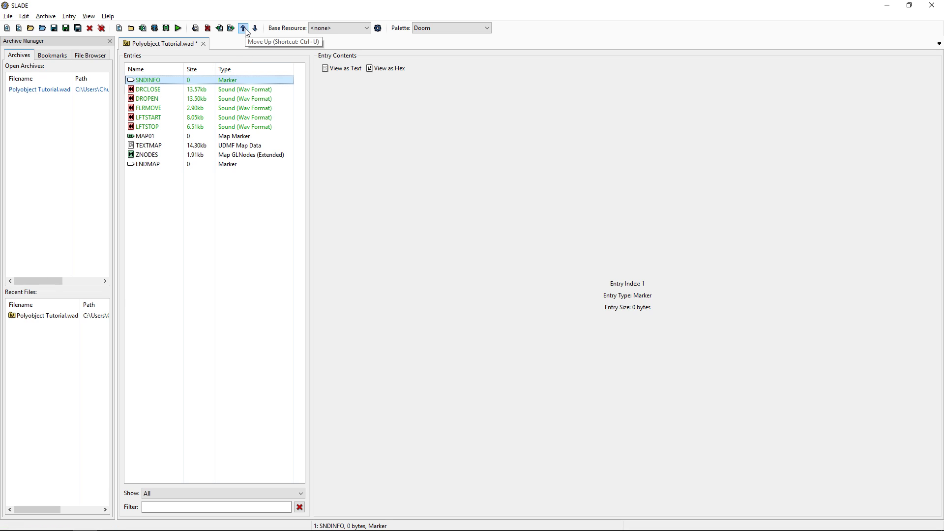
left_click(340, 67)
left_click(411, 177)
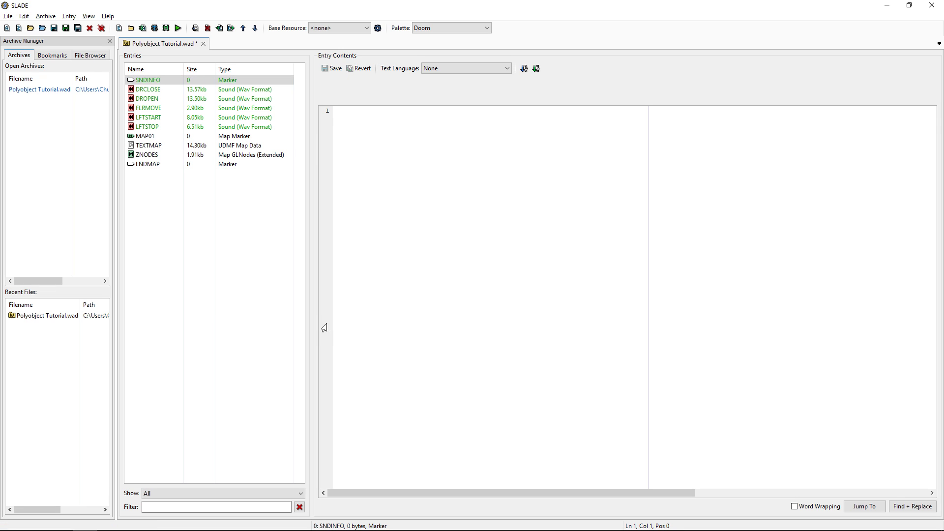
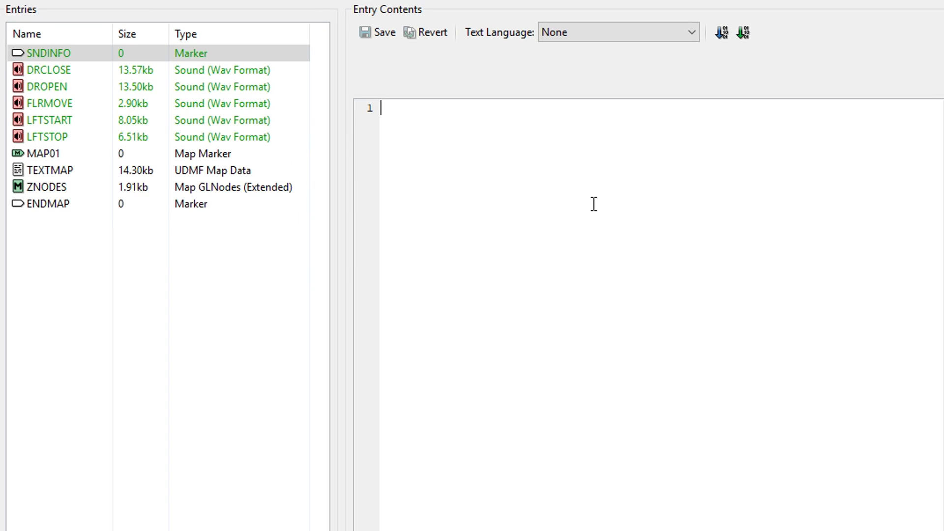
Write SNDINFO lines mapping DRCLOSE to DRCLOSE and DROPEN to DROPEN
type("DRCLOSE")
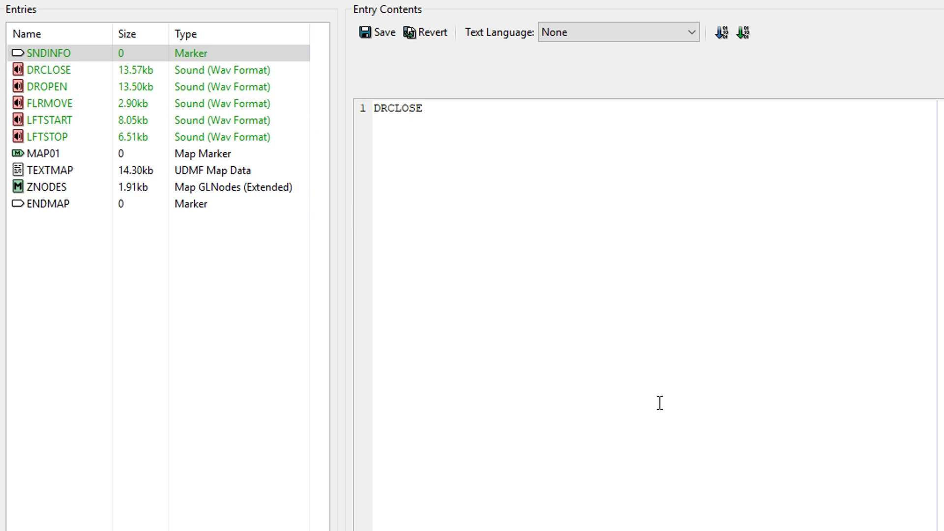
type("DRCLOSE")
left_click(429, 109)
left_click(523, 128)
key("Return")
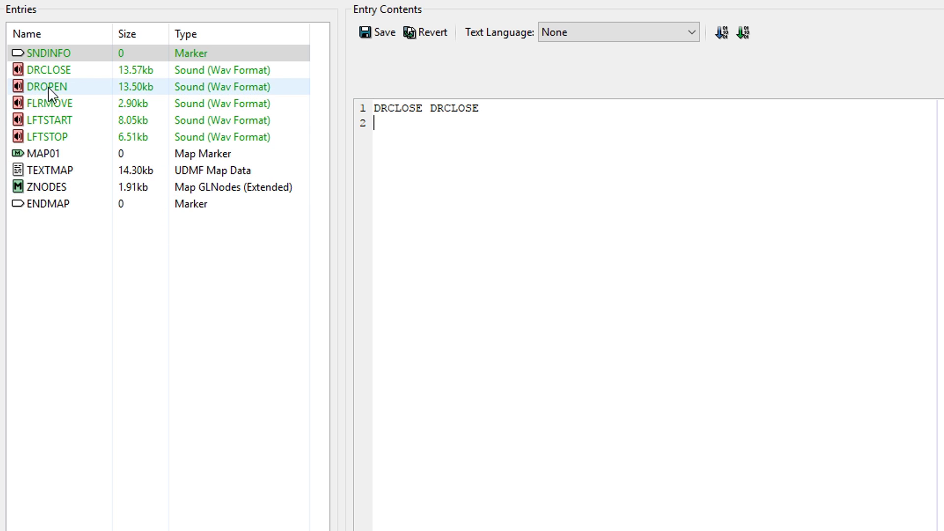
type("DROPEN")
key("Tab")
type("DROPEN ")
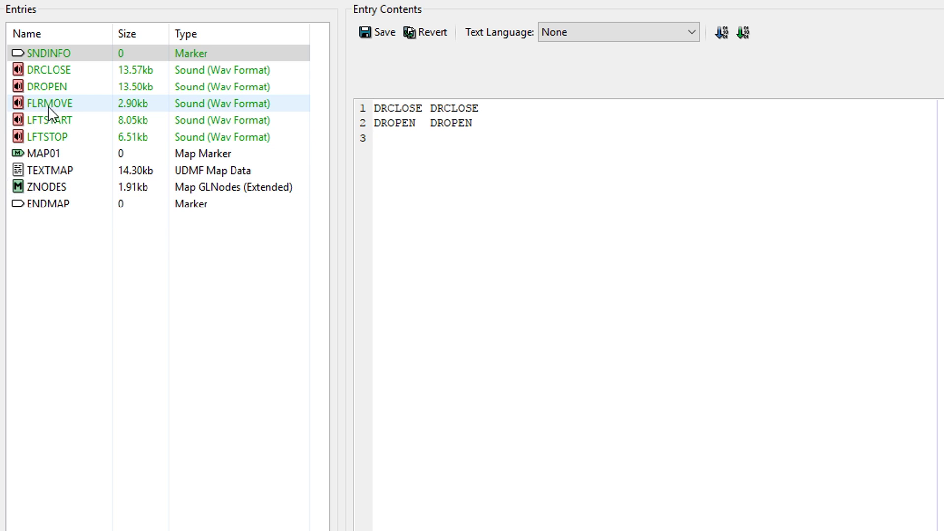
Add SNDINFO lines mapping FLRMOVE to FLRMOVE and LFTSTART to LFTSTART
type("FL")
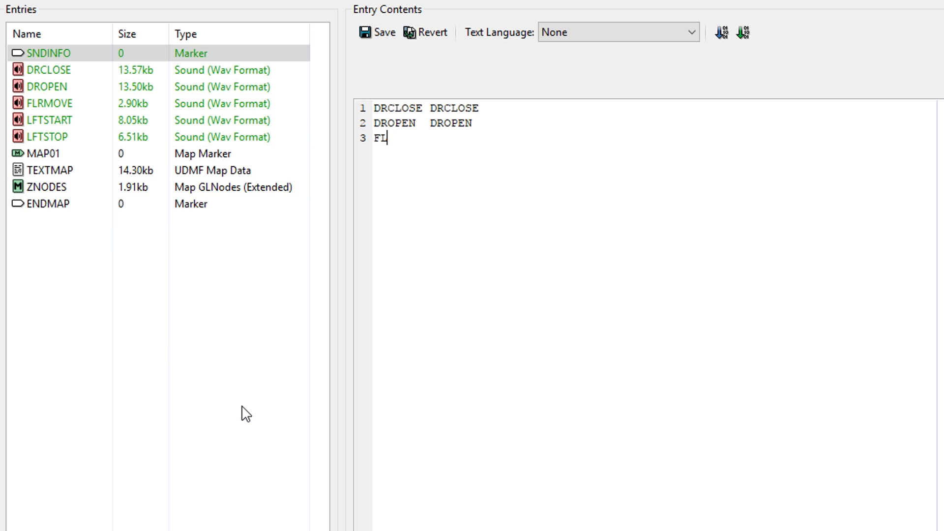
type("RMOVE FLRMOVE")
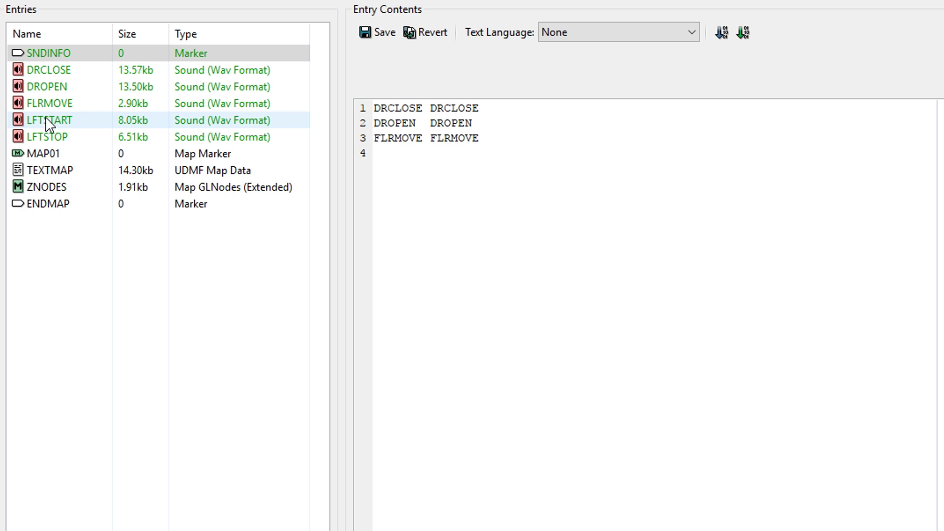
type("LFTSTART")
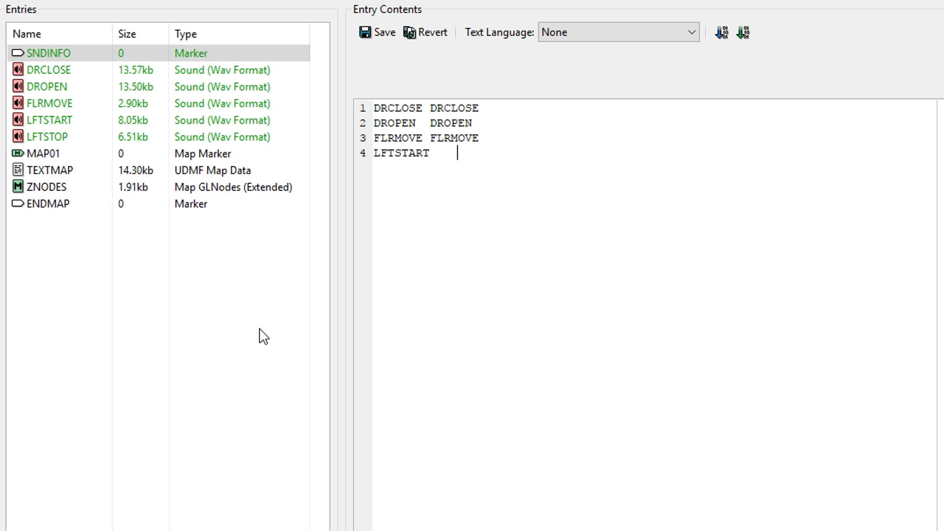
key("Tab")
type("LFTSTART")
Align the second names of the FLRMOVE, DROPEN and DRCLOSE lines with the LFTSTART line's second column
left_click(429, 139)
key("Tab")
left_click(432, 124)
key("Tab")
left_click(431, 109)
key("Tab")
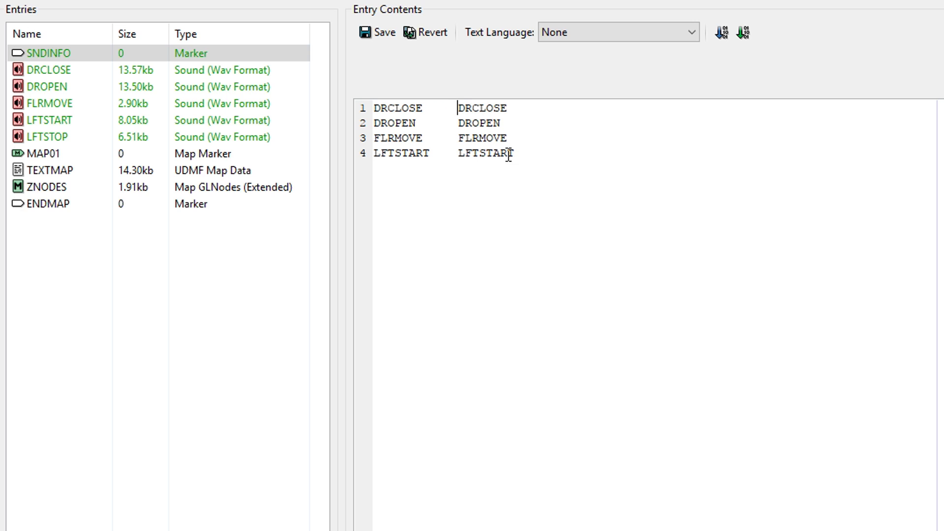
Add a fifth SNDINFO line mapping LFTSTOP to LFTSTOP, with its second name aligned to the column above
key("Return")
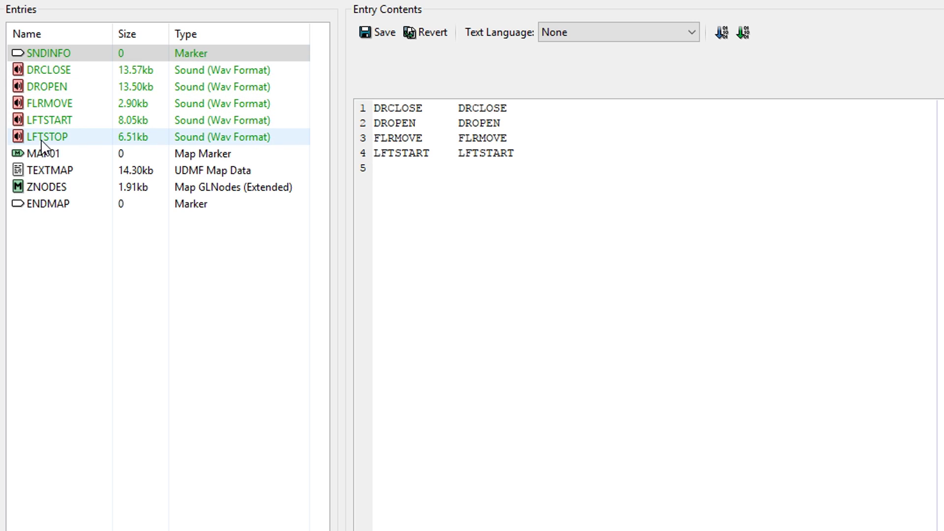
type("LFTSTOP")
key("Tab")
key("Tab")
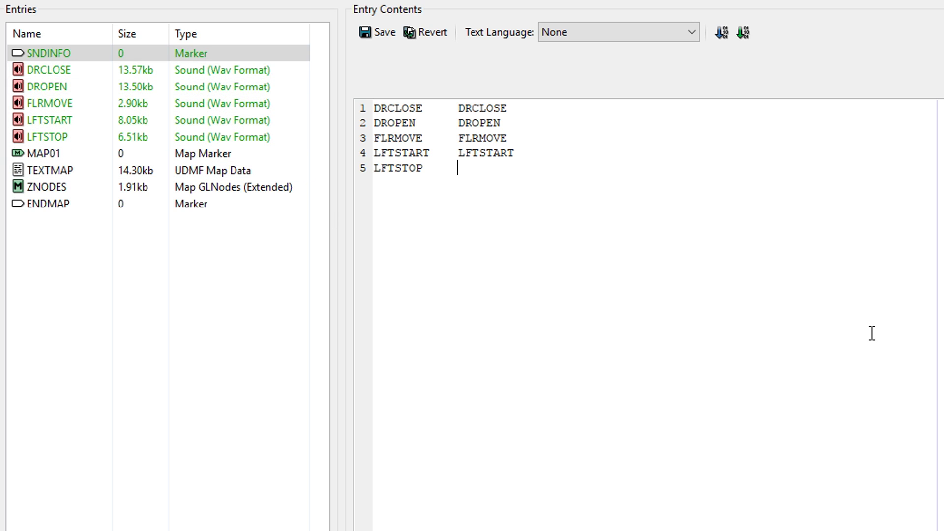
type("LFTSTOP")
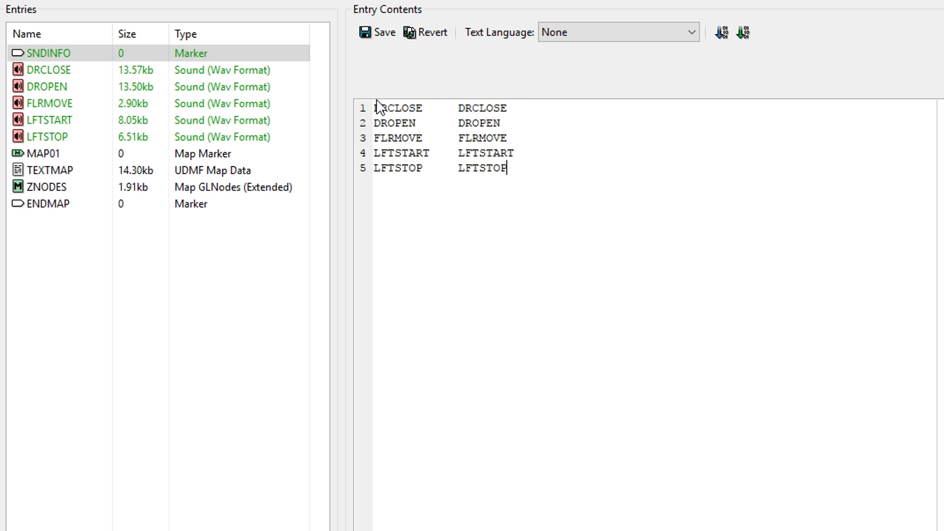
Check the sound definition lines in SNDINFO and save the Polyobject Tutorial.wad archive
left_click_drag(378, 109, 344, 118)
left_click_drag(513, 137, 371, 139)
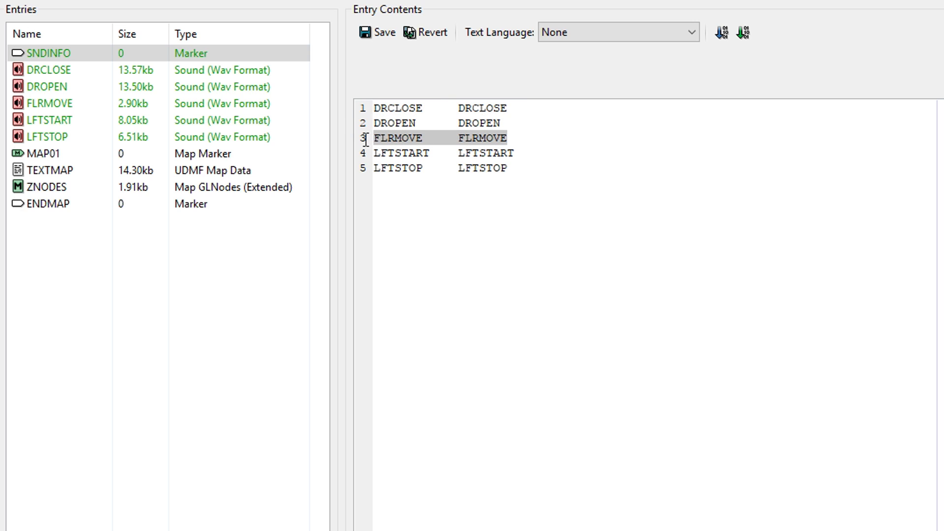
left_click_drag(521, 153, 350, 156)
left_click(560, 170)
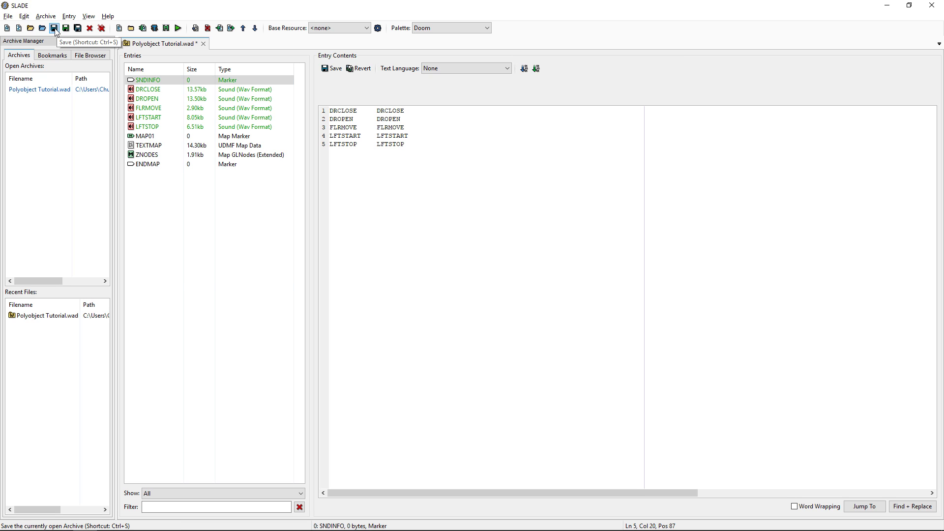
left_click(54, 28)
left_click(499, 269)
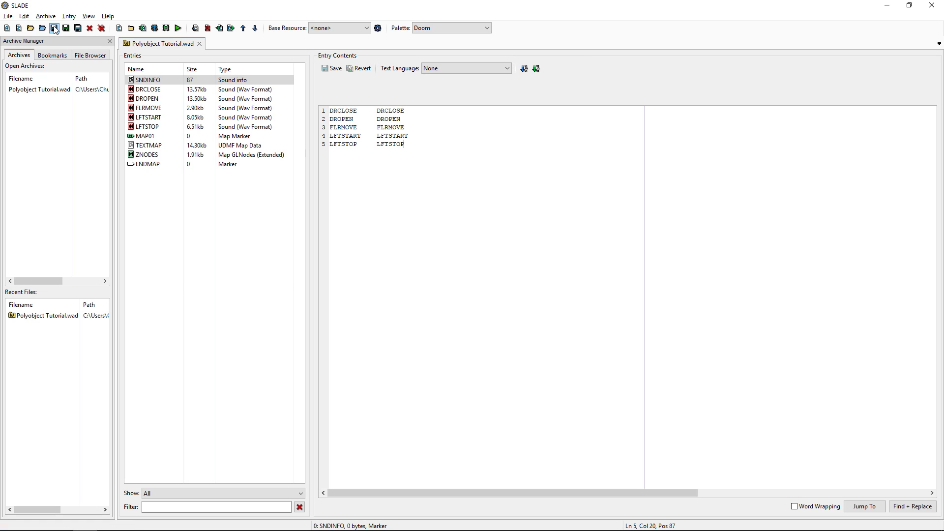
Create a new empty entry named SNDSEQ directly after SNDINFO
left_click(184, 83)
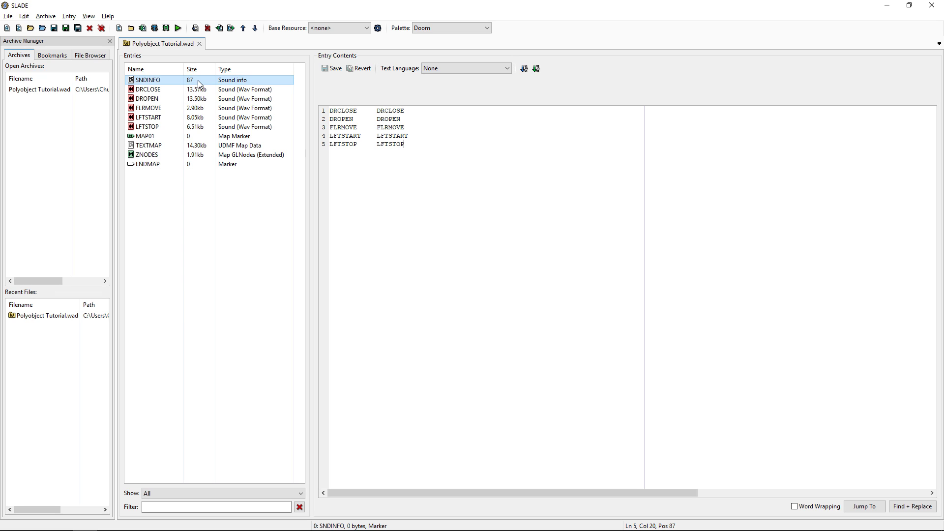
left_click(118, 28)
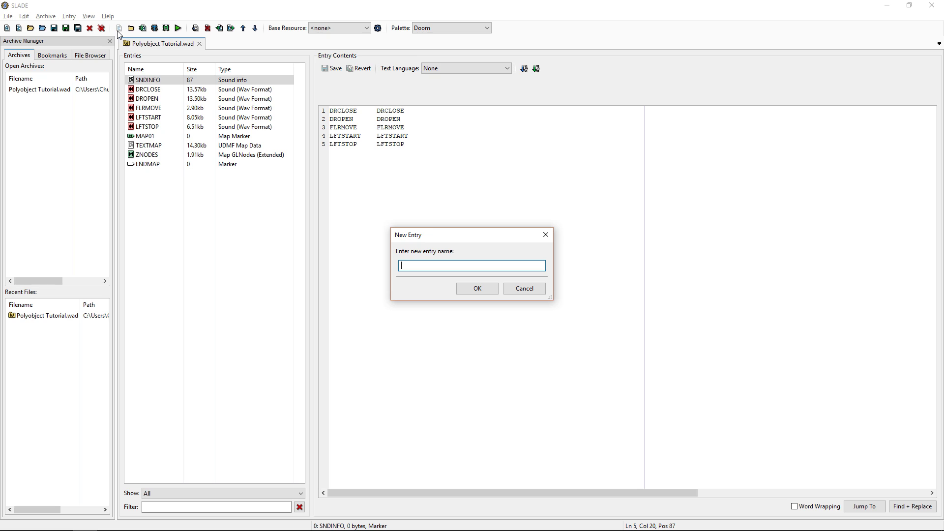
type("SNDSEQ")
left_click(474, 289)
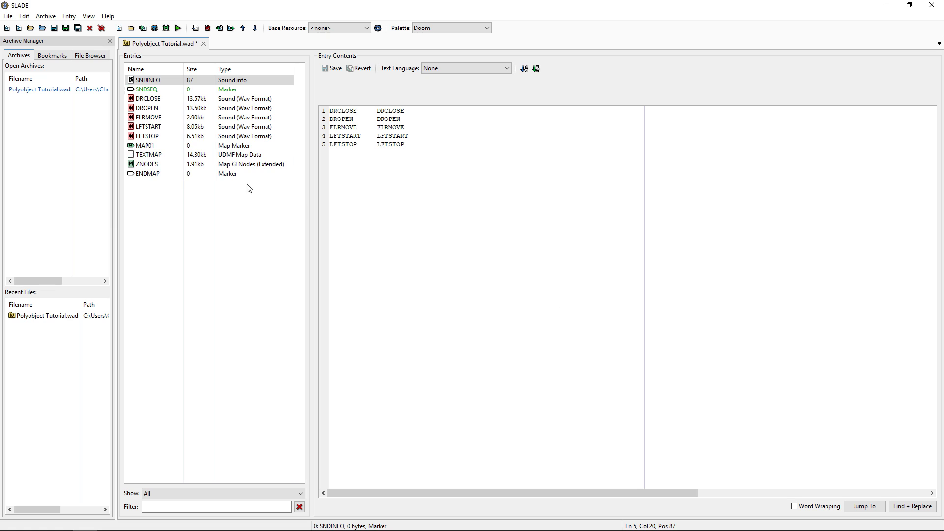
Move the SNDSEQ entry above SNDINFO to the start of the WAD and open it as text
left_click(170, 91)
left_click(243, 28)
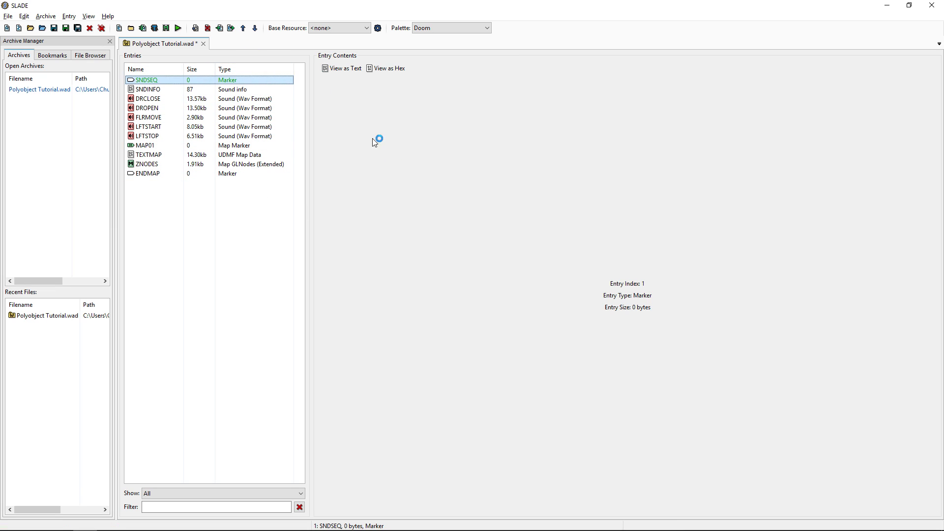
left_click(344, 70)
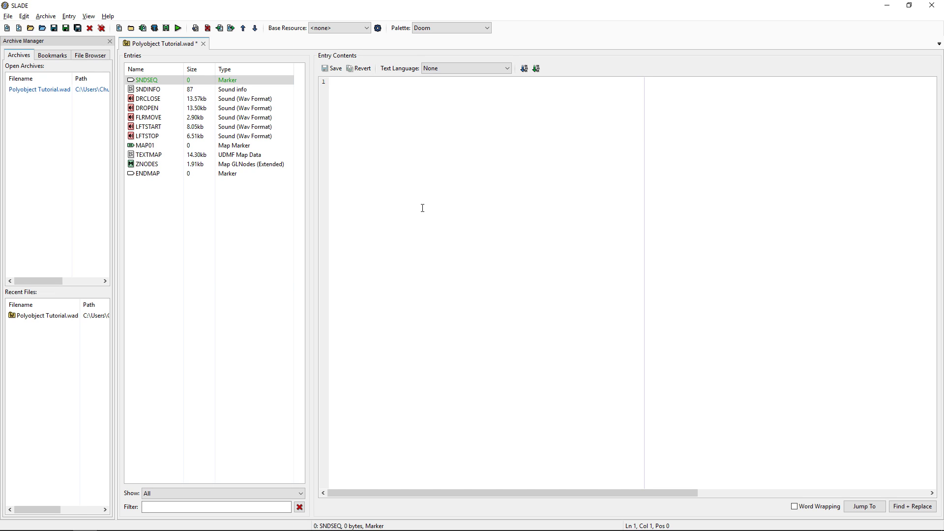
Switch to the ZDoom Wiki in Chrome and open its SNDSEQ article by searching for sndseq
key("alt+Tab")
key("alt+Tab")
key("alt+Tab")
key("alt+Tab")
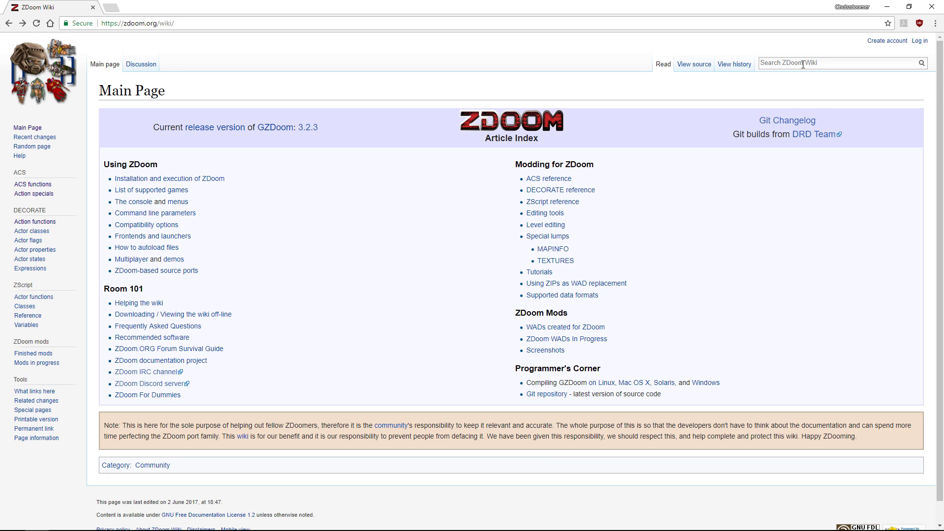
type("sndseq")
key("Down")
key("Return")
Examine the SNDSEQ article's introduction, sequence commands and example definitions for doors and platforms
scroll(267, 255, "down", 10)
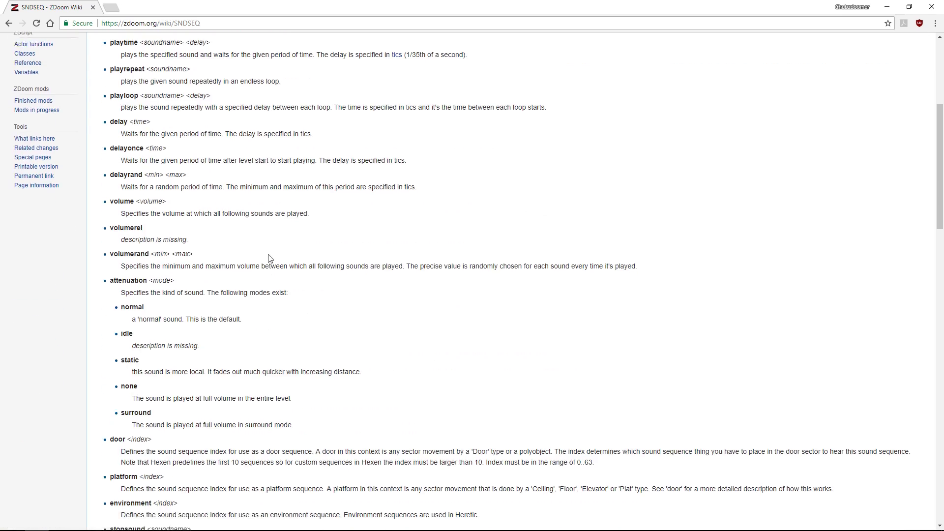
scroll(274, 267, "down", 3)
scroll(274, 267, "up", 13)
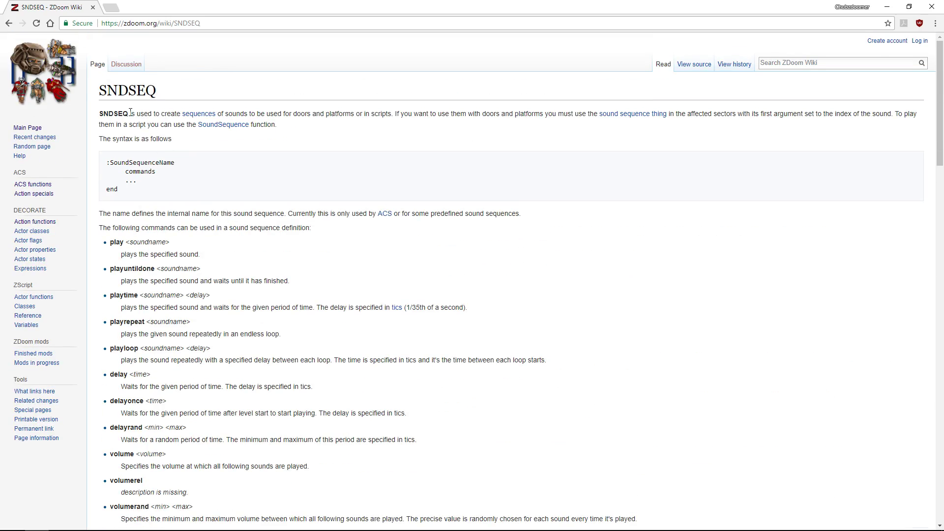
left_click_drag(140, 113, 394, 113)
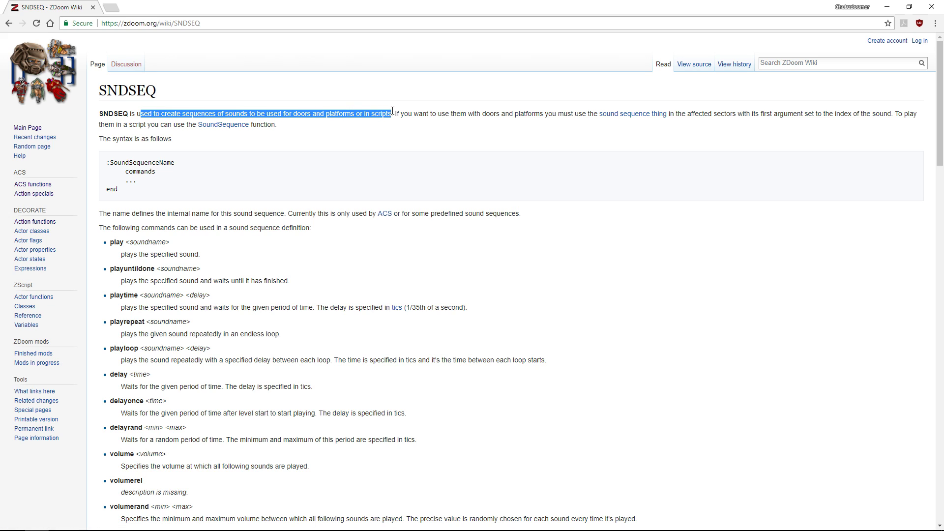
left_click(388, 131)
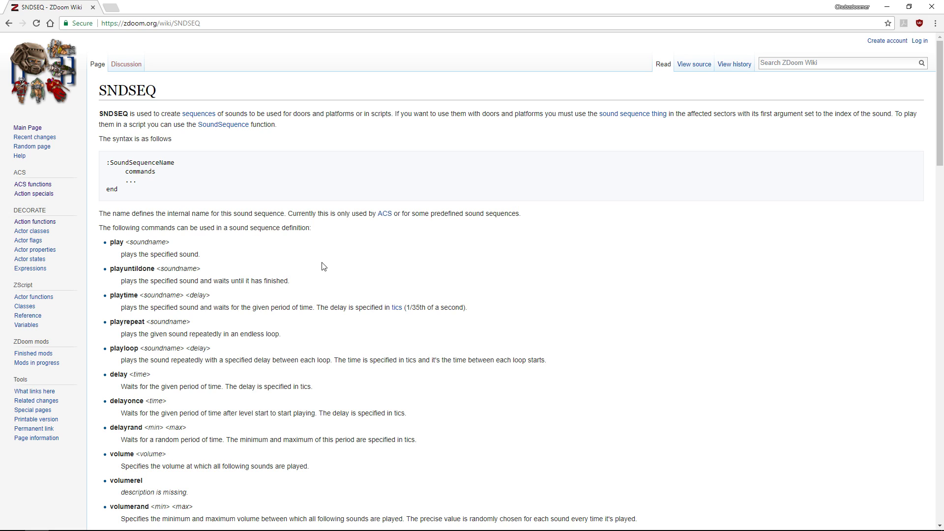
scroll(324, 266, "down", 8)
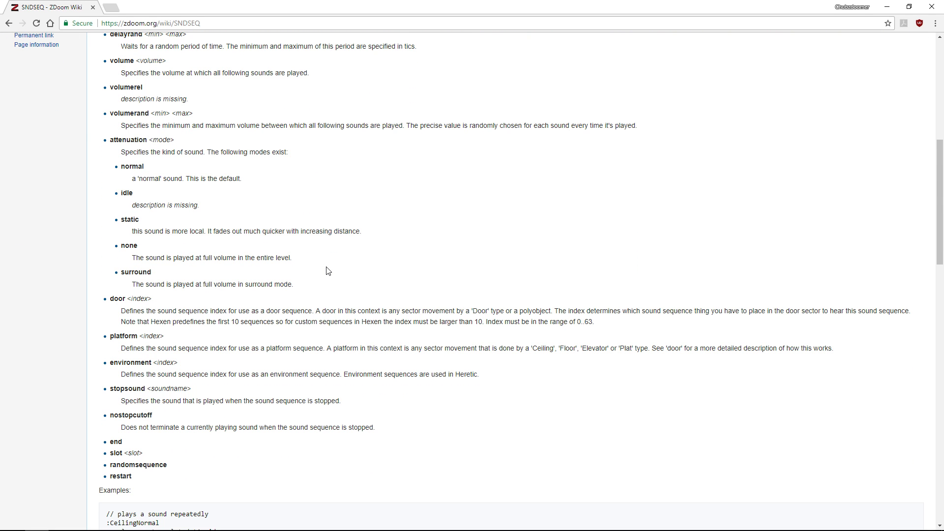
scroll(328, 270, "down", 7)
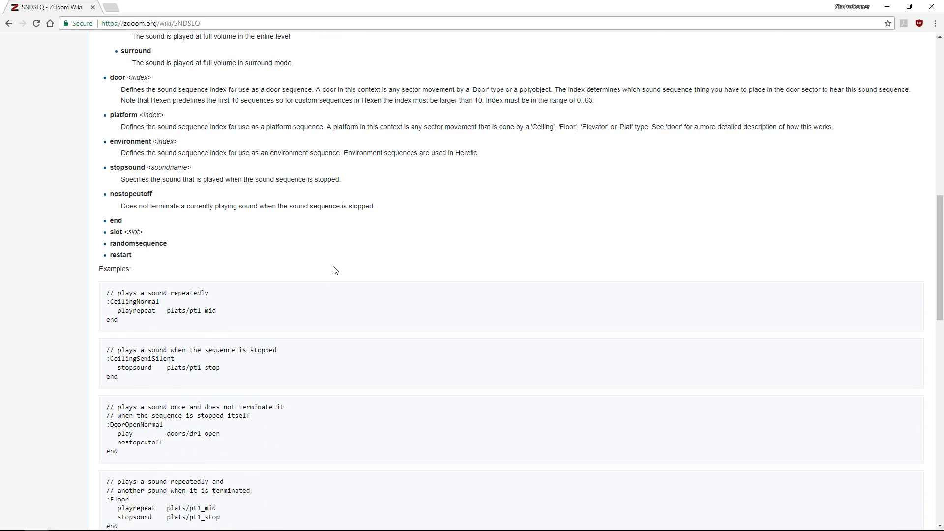
scroll(334, 270, "down", 2)
scroll(103, 265, "down", 2)
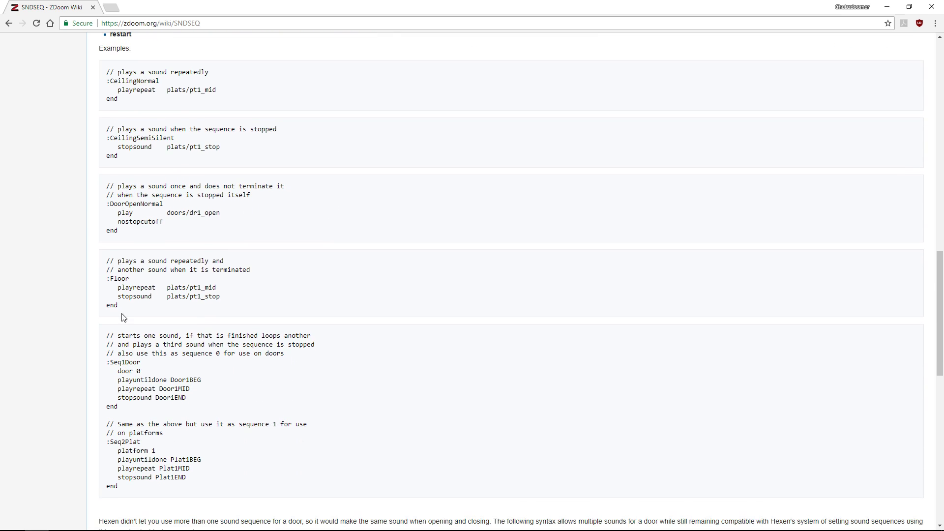
scroll(137, 328, "down", 2)
left_click_drag(140, 352, 98, 274)
left_click(99, 274)
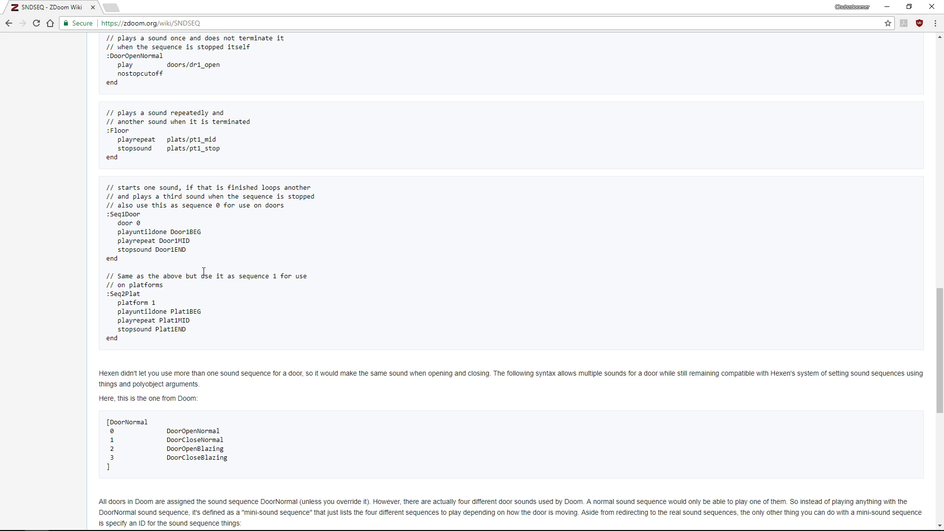
Copy the :Seq1Door example definition, from its name line through end, from the SNDSEQ article
scroll(211, 261, "up", 1)
scroll(219, 263, "up", 1)
left_click_drag(137, 359, 105, 314)
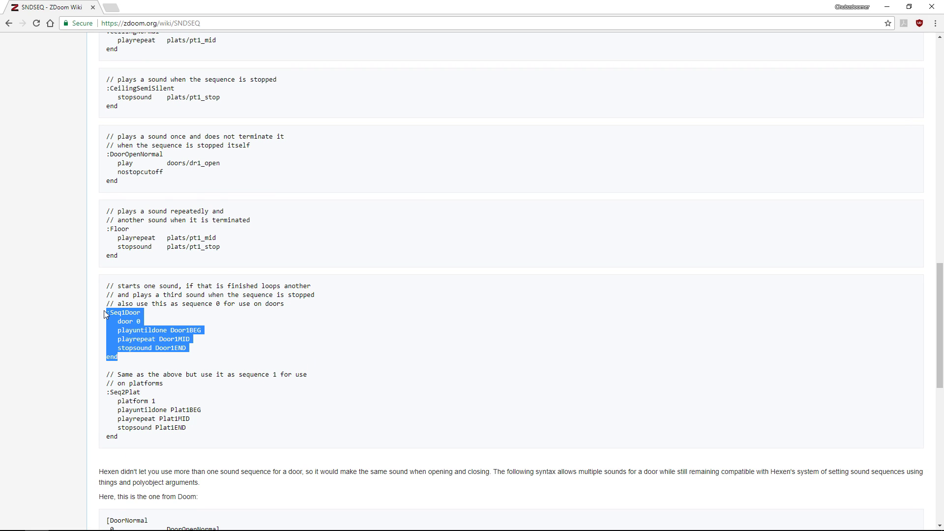
left_click_drag(134, 358, 102, 315)
key("ctrl+c")
left_click(241, 311)
Switch to SLADE and paste the copied Seq1Door definition into the empty SNDSEQ entry
key("alt+Tab")
key("alt+Tab")
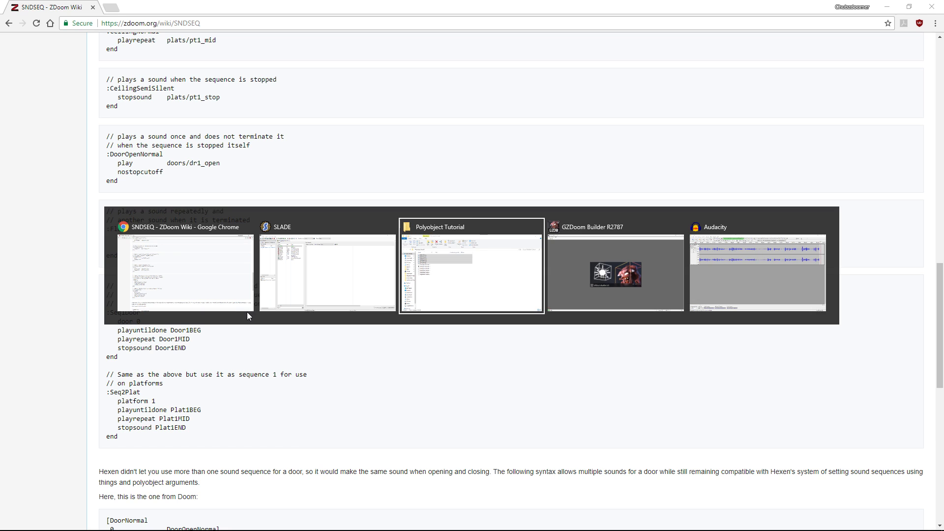
left_click(271, 292)
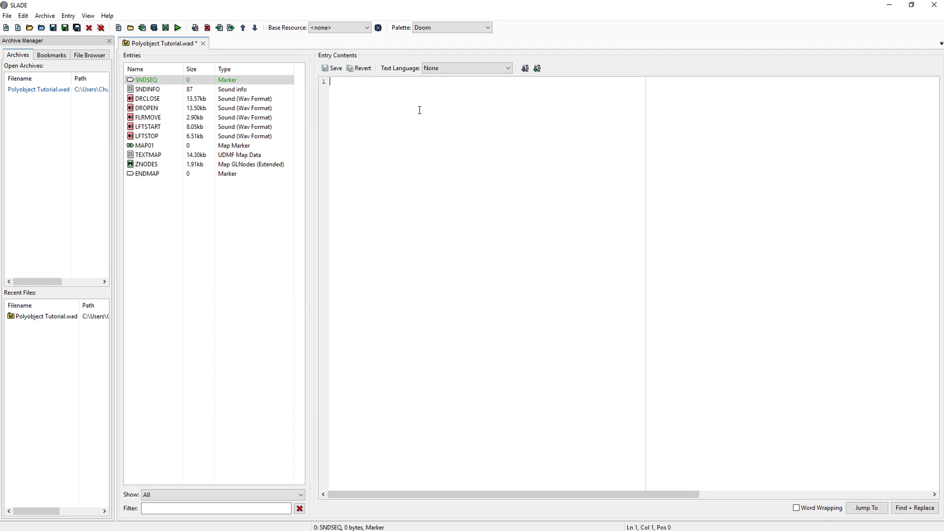
key("ctrl+v")
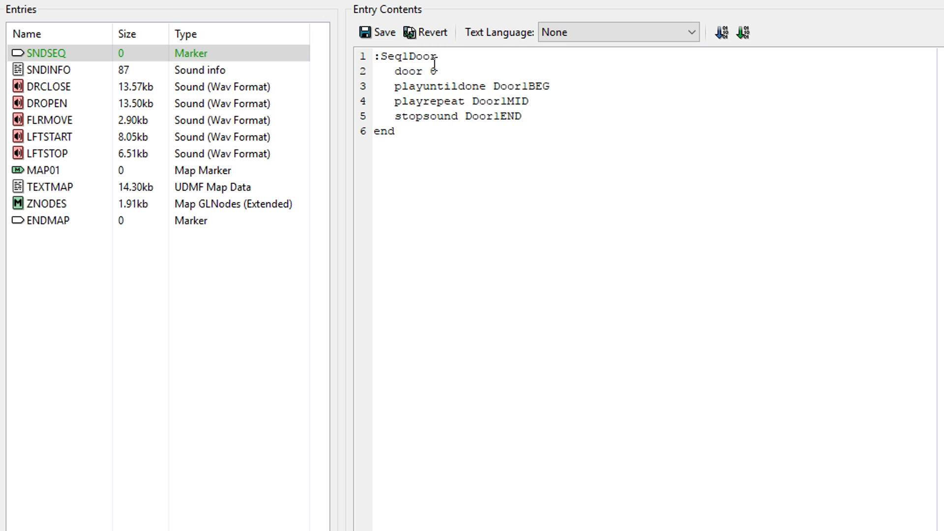
Rename the pasted Seq1Door sequence to RotatingWall in the SNDSEQ entry
left_click_drag(459, 55, 375, 57)
left_click_drag(446, 55, 381, 56)
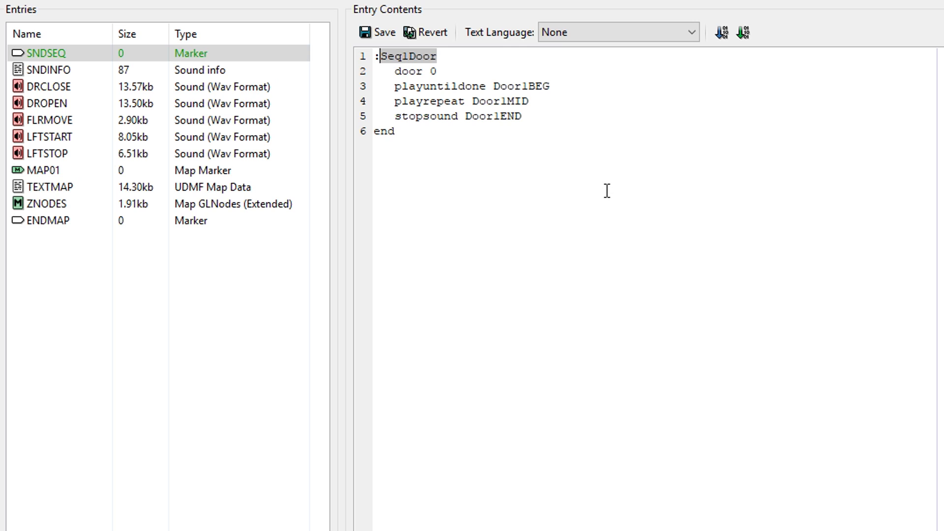
type("RotatingWall")
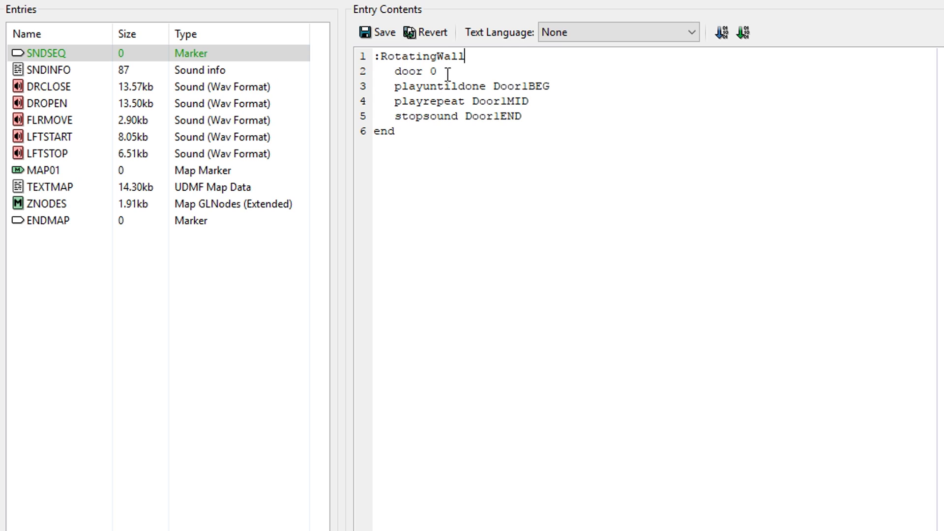
Review the RotatingWall definition's door index, sound command lines and closing end line
left_click_drag(448, 74, 393, 73)
left_click(396, 73)
double_click(398, 73)
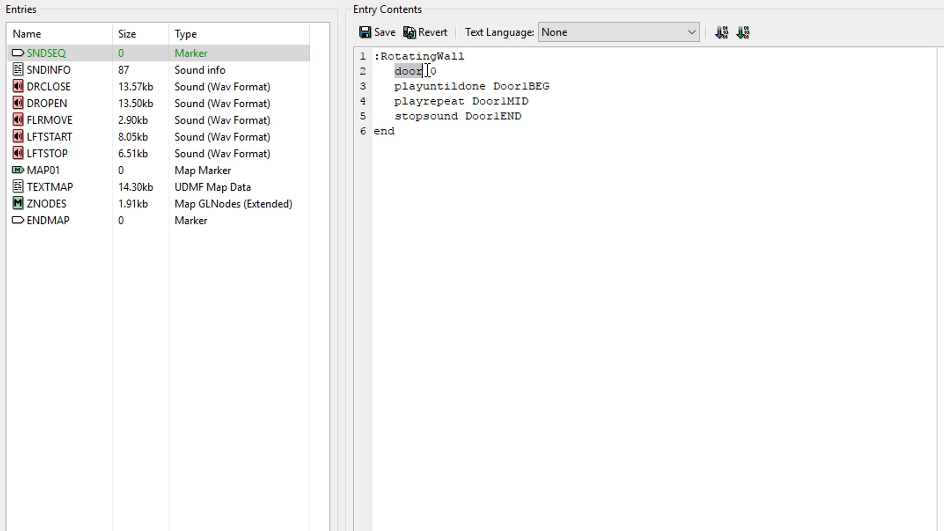
left_click(427, 72)
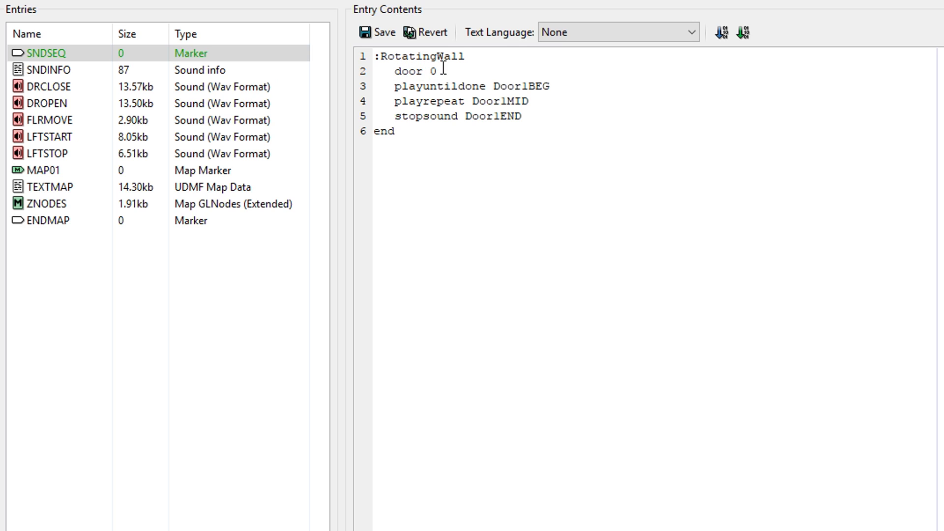
left_click(444, 88)
left_click(443, 69)
left_click(420, 231)
left_click_drag(545, 115, 364, 84)
left_click_drag(533, 118, 342, 89)
left_click(442, 132)
double_click(395, 132)
left_click(399, 132)
double_click(398, 132)
left_click_drag(399, 133, 374, 138)
left_click(436, 131)
Reduce RotatingWall's sound commands to play LFTSTART and stopsound LFTSTOP, removing the playrepeat line
left_click_drag(541, 103, 423, 86)
key("BackSpace")
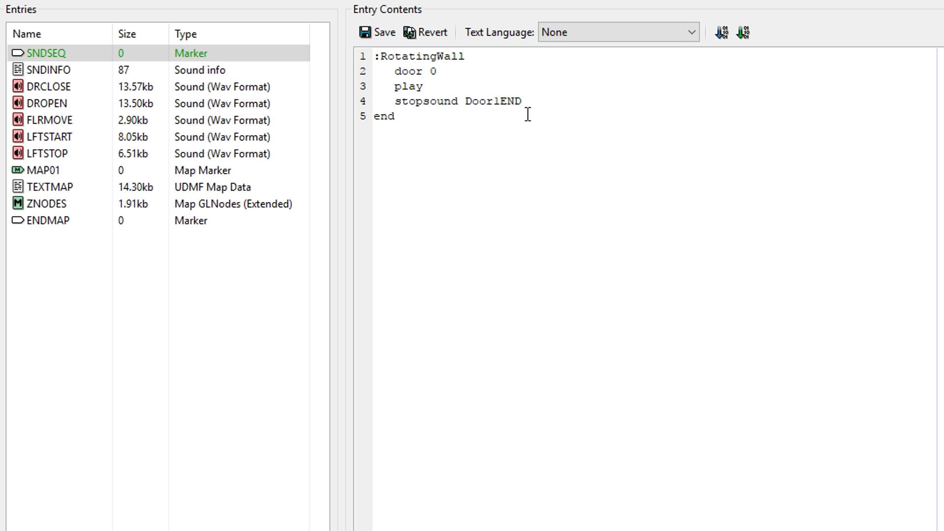
type("LFTSTART")
left_click_drag(530, 101, 464, 101)
type("LFTSTOP")
left_click(457, 142)
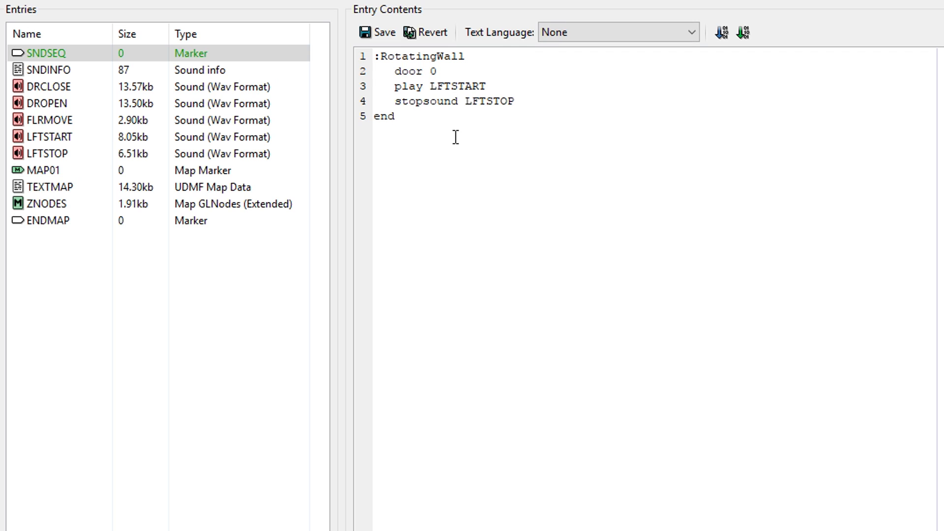
Switch to the SNDSEQ wiki article in Chrome and examine the door command's description, including its use for polyobjects
left_click_drag(465, 56, 380, 55)
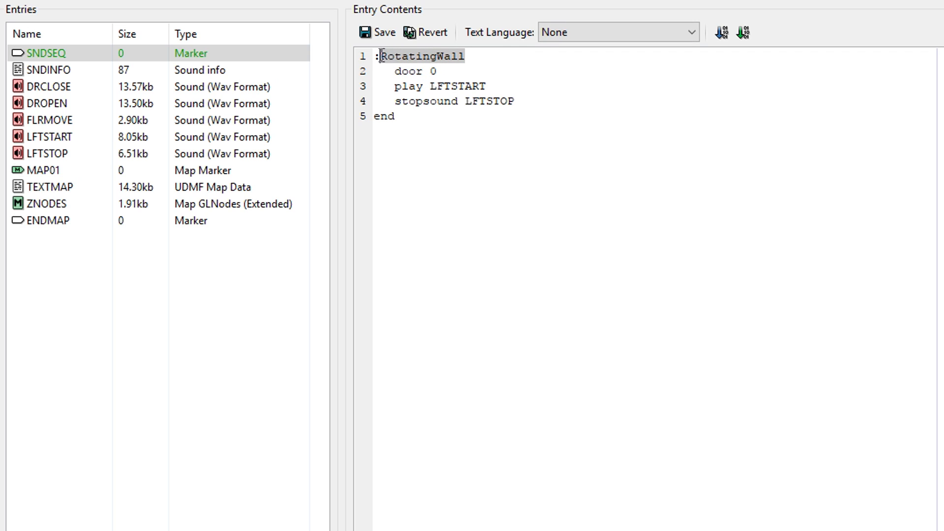
left_click(408, 57)
left_click(438, 72)
left_click_drag(439, 71, 394, 73)
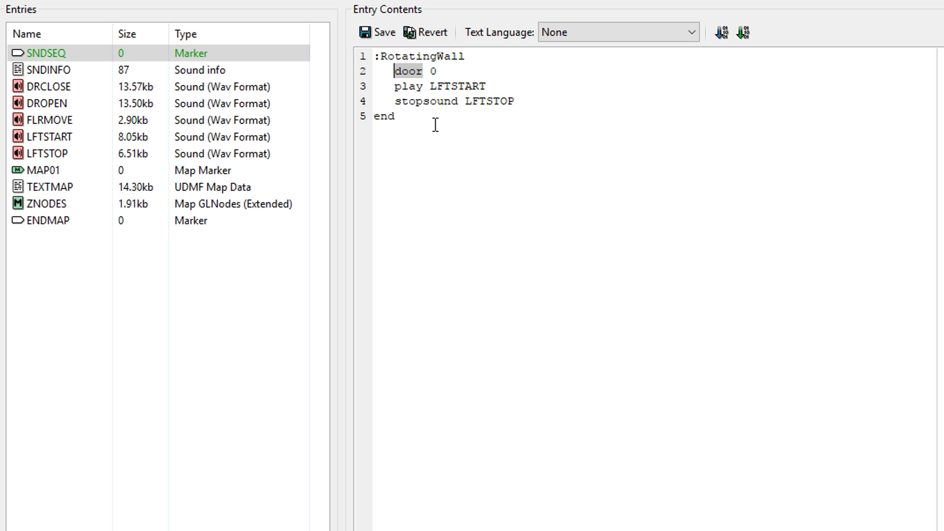
key("alt+Tab")
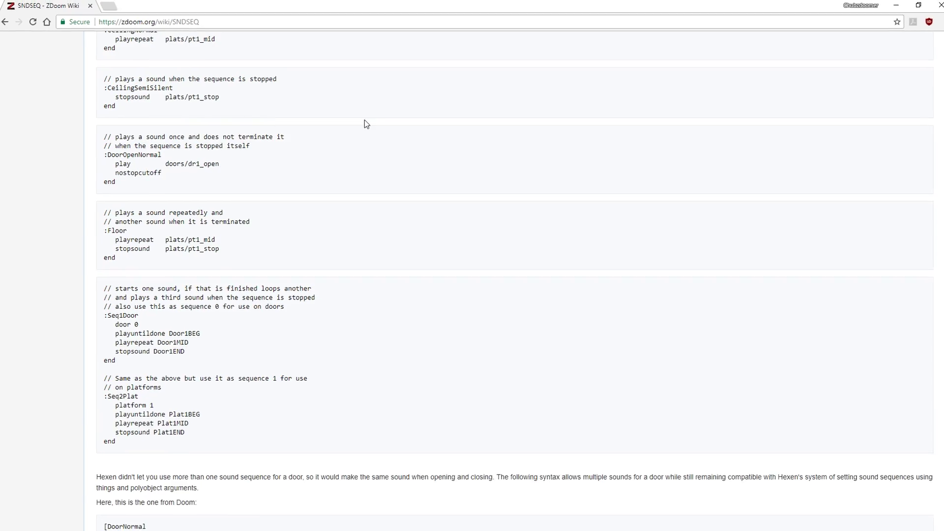
scroll(325, 231, "up", 15)
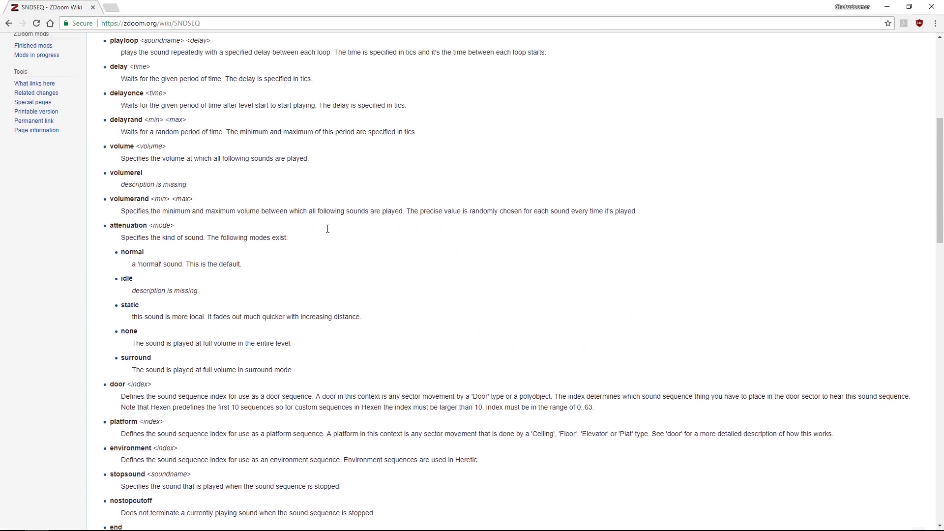
scroll(231, 236, "up", 2)
scroll(189, 235, "down", 4)
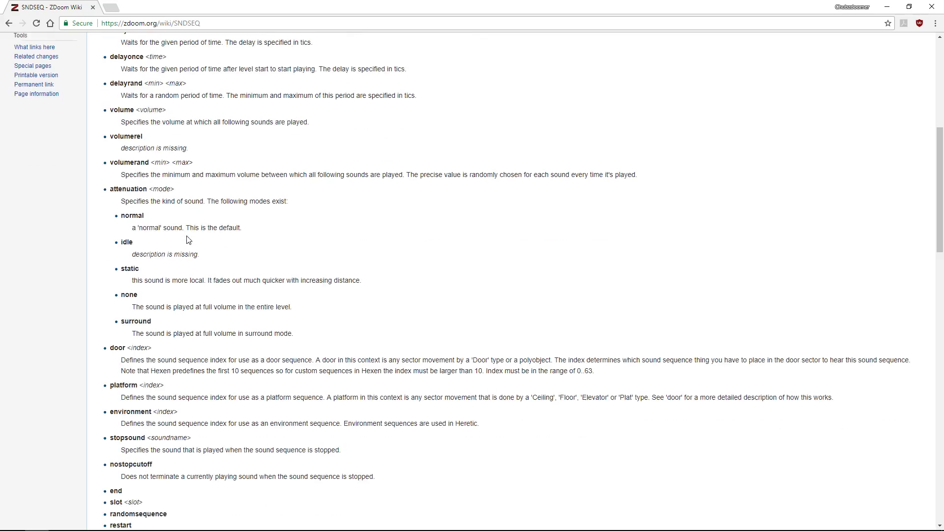
scroll(183, 265, "down", 1)
left_click_drag(109, 299, 127, 299)
left_click(174, 306)
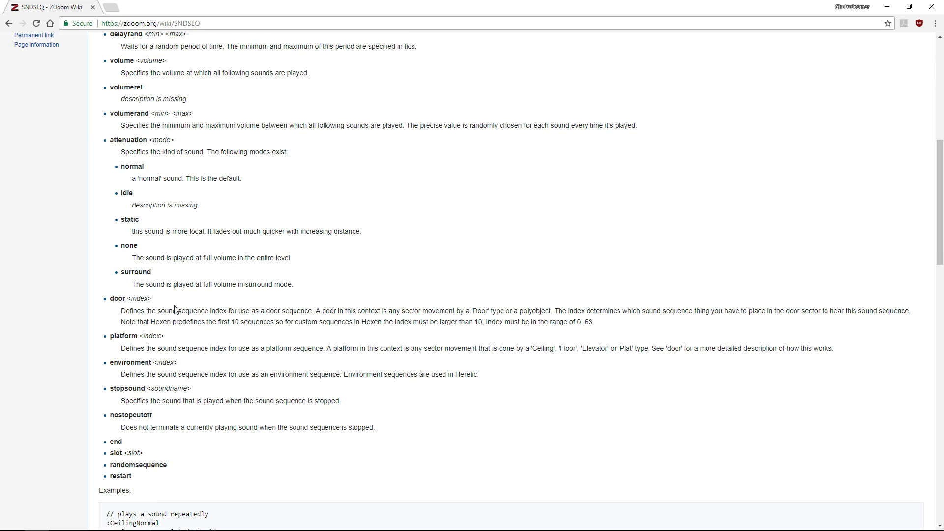
left_click_drag(317, 312, 386, 310)
left_click(413, 312)
double_click(473, 311)
left_click(496, 309)
left_click_drag(521, 312, 550, 307)
left_click_drag(109, 299, 126, 301)
scroll(231, 309, "down", 6)
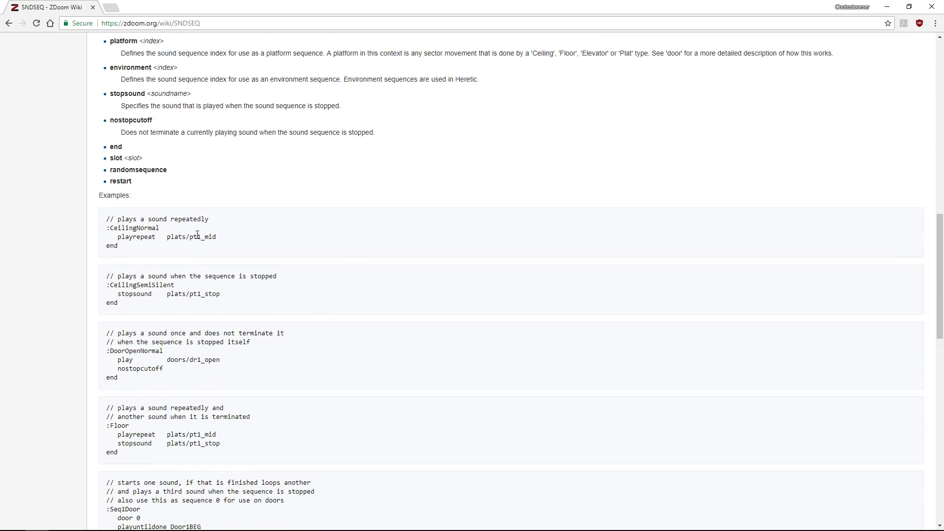
Switch back to SLADE and review each RotatingWall line: its name, door index, play sound and stop sound
key("alt+Tab")
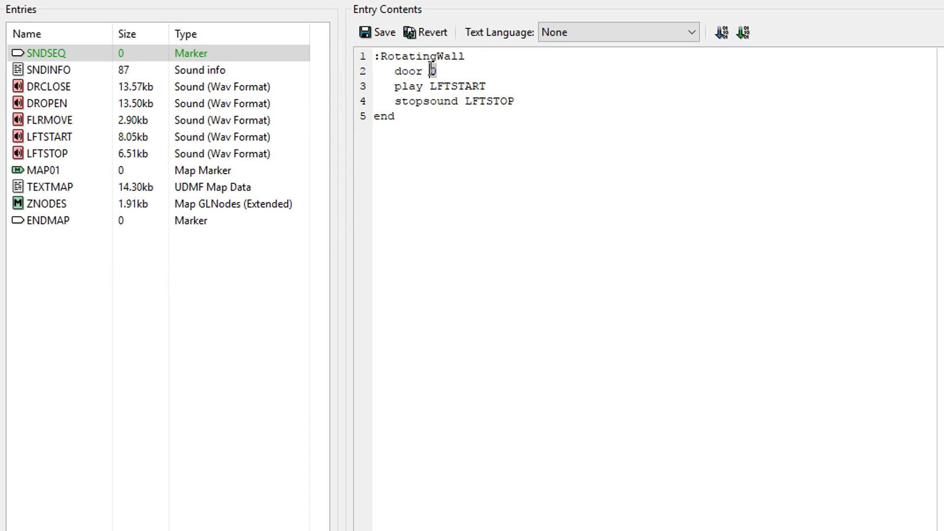
left_click_drag(394, 71, 422, 71)
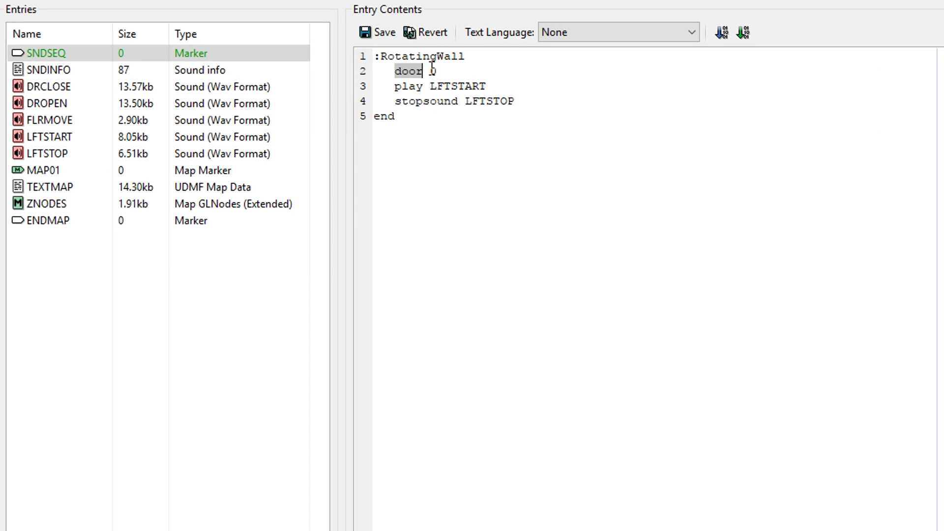
left_click(423, 72)
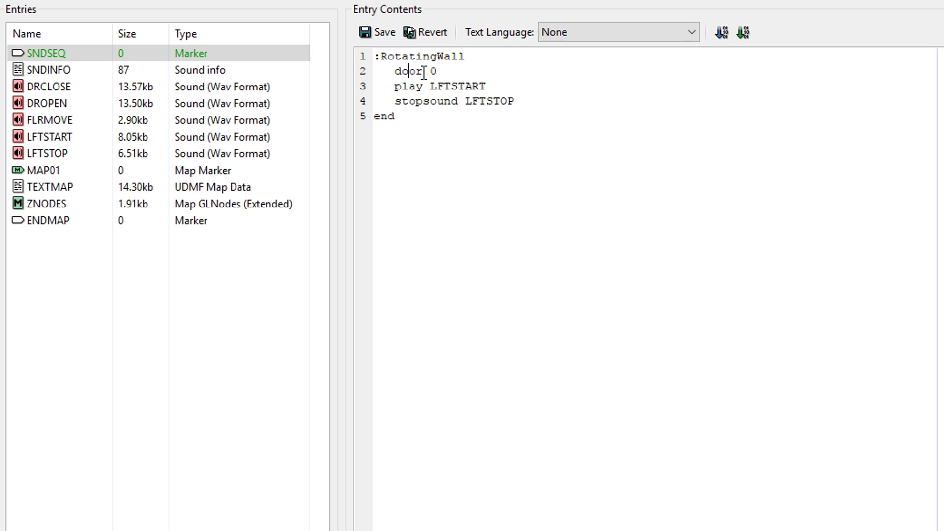
mouse_move(423, 71)
left_mouse_down()
mouse_move(394, 71)
mouse_move(429, 72)
left_mouse_up()
left_click_drag(494, 86, 435, 86)
left_click(416, 86)
left_click_drag(431, 87, 500, 87)
left_click(536, 88)
left_click_drag(394, 102, 453, 101)
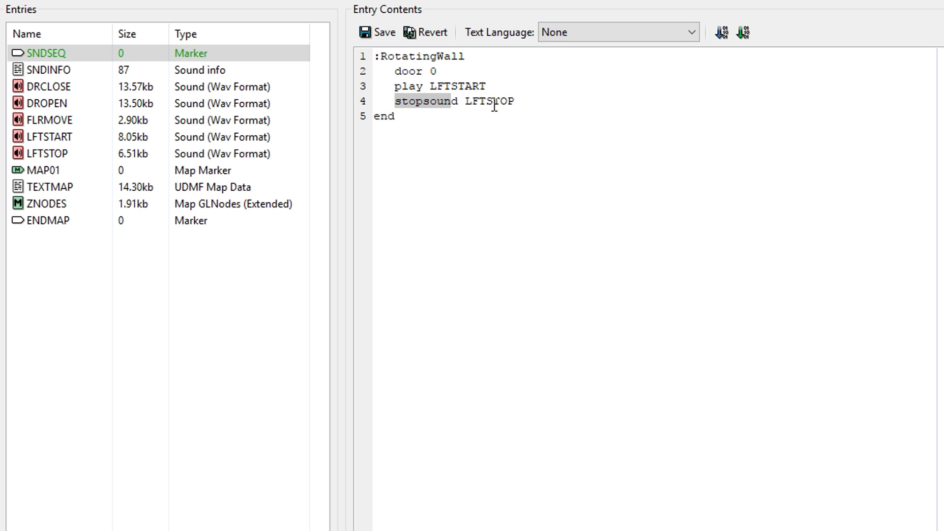
left_click_drag(521, 101, 464, 101)
left_click(462, 113)
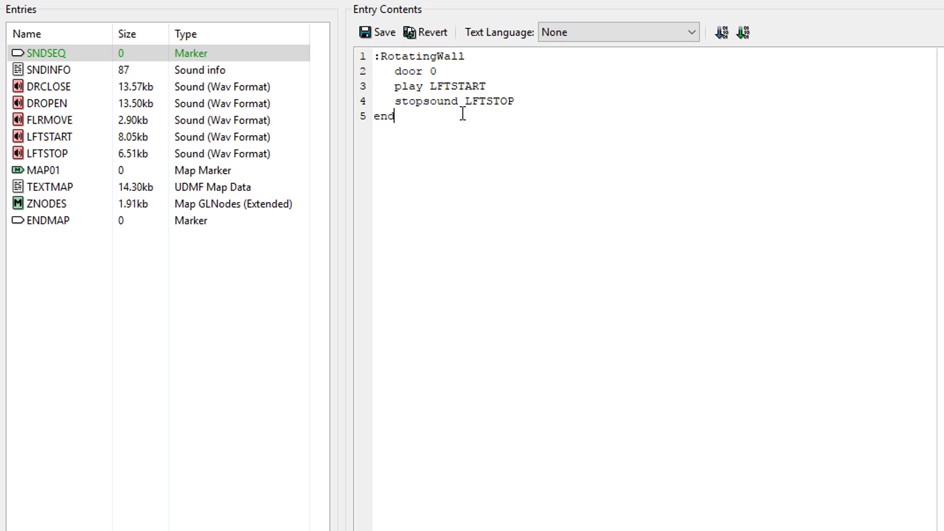
left_click_drag(464, 57, 380, 56)
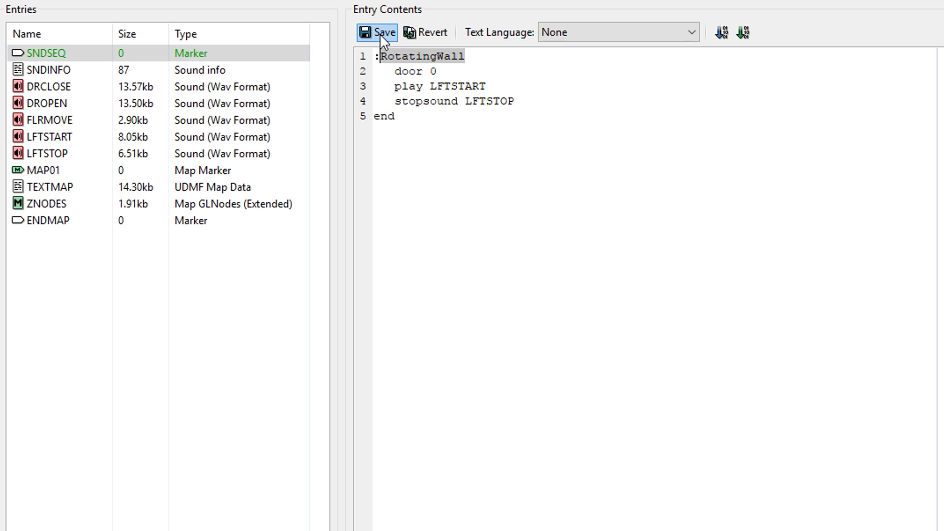
left_click_drag(487, 87, 430, 86)
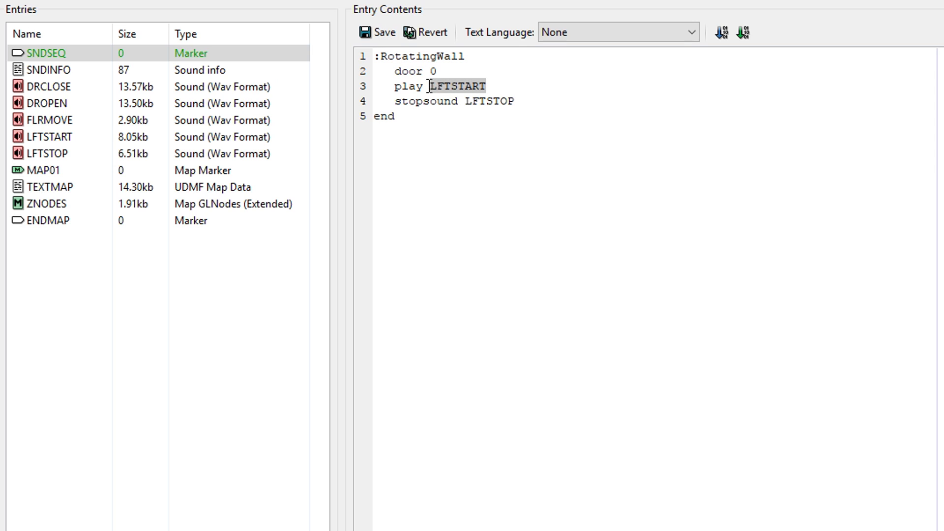
left_click(493, 85)
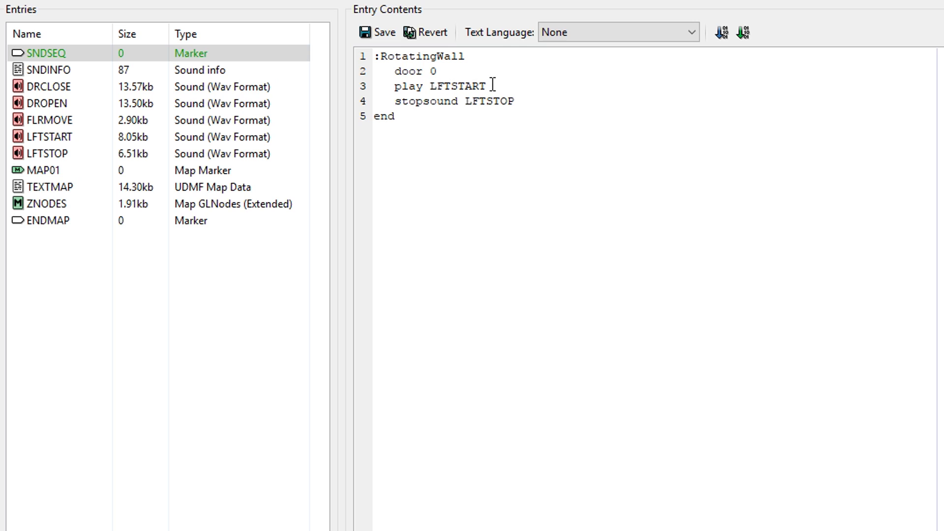
left_click_drag(514, 101, 459, 101)
left_click(464, 101)
left_click(436, 122)
left_click_drag(395, 86, 459, 104)
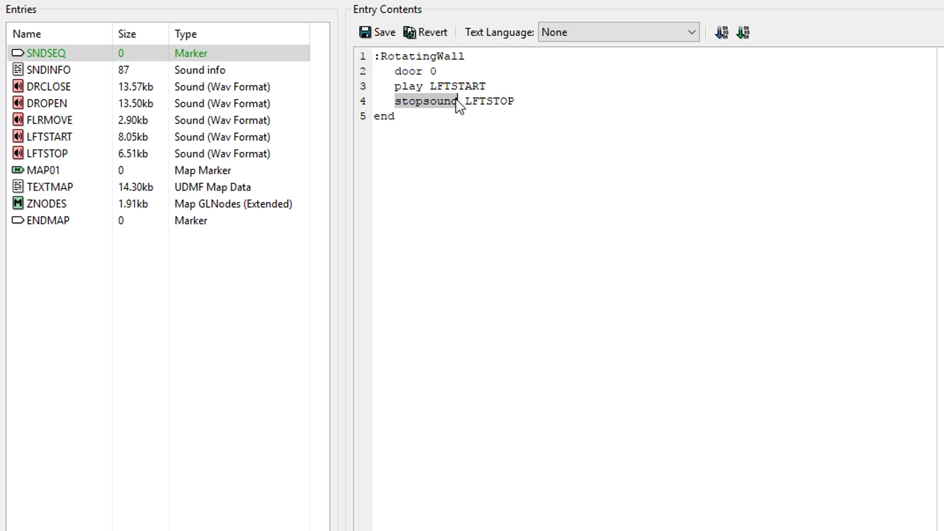
left_click(457, 126)
key("ctrl+a")
left_click(444, 143)
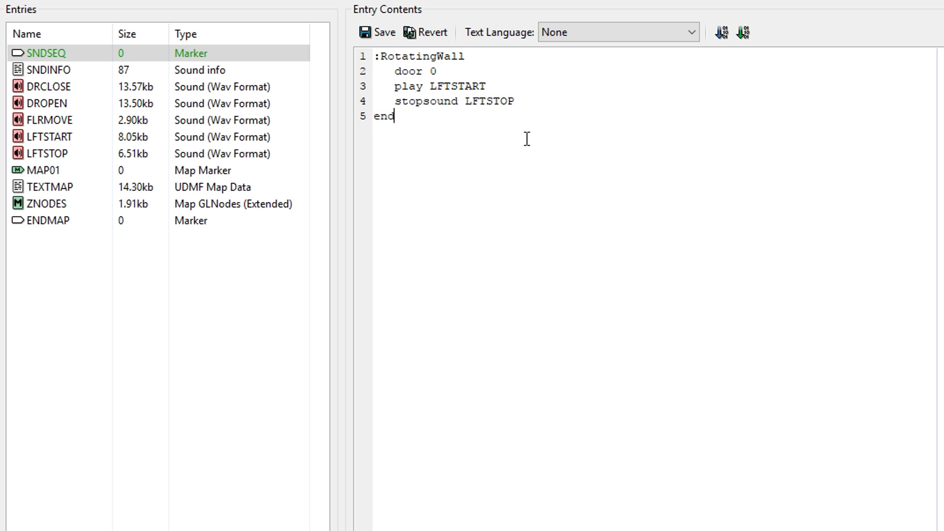
Add a :MovingRock sequence below RotatingWall, reusing a copy of RotatingWall's lines from door through end
key("Return")
key("Return")
type(":MovingRock")
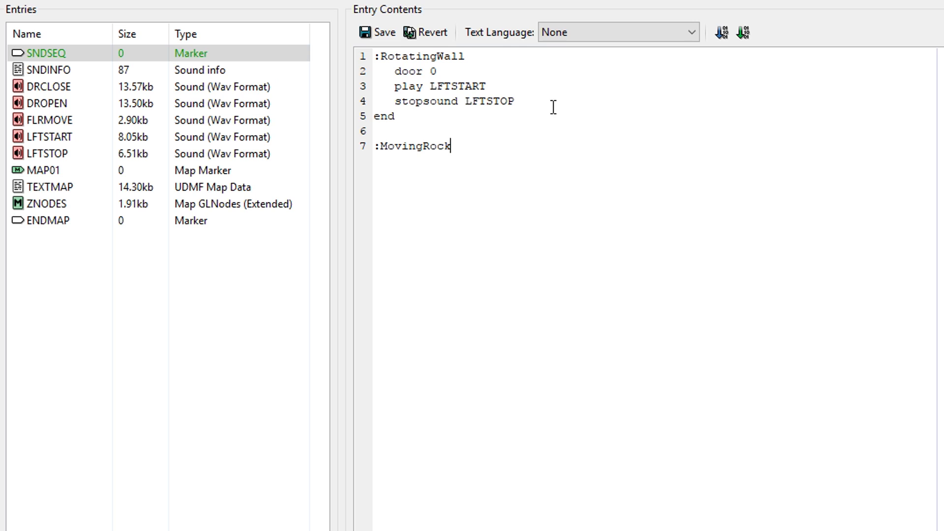
left_click_drag(395, 116, 362, 73)
key("ctrl+c")
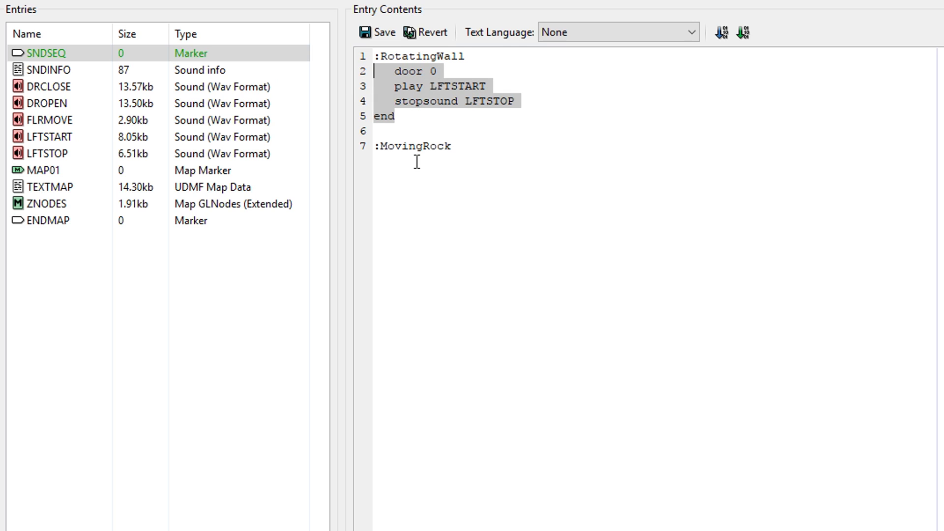
left_click(437, 187)
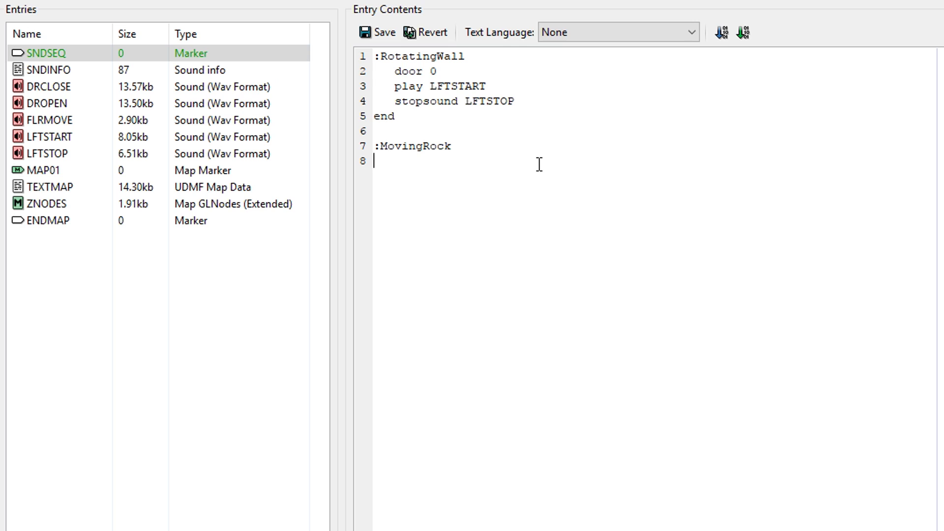
key("ctrl+v")
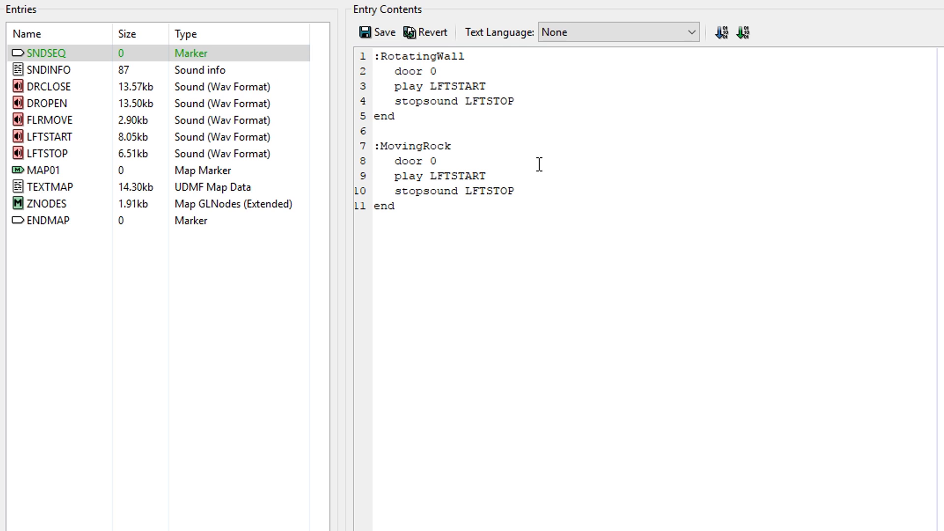
Set MovingRock's door index to 1 and delete its stopsound line
double_click(433, 161)
type("1")
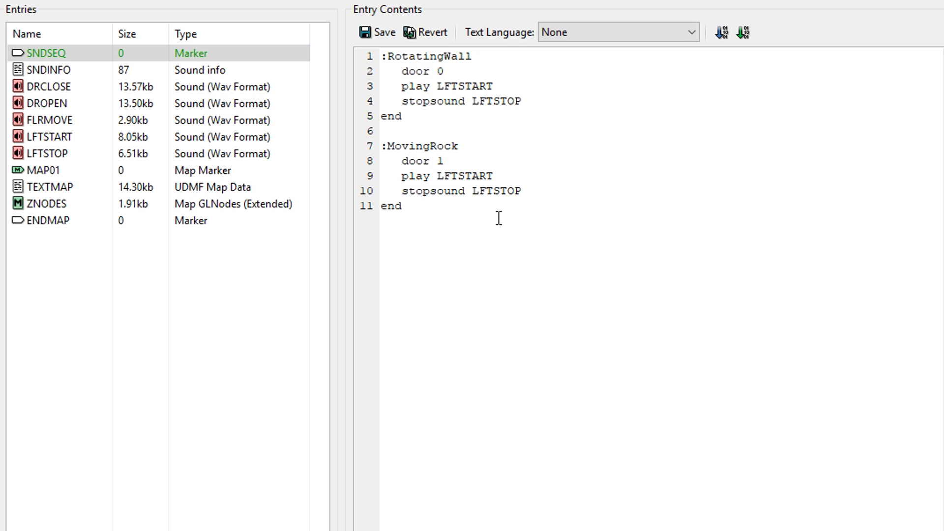
left_click_drag(539, 192, 367, 192)
key("BackSpace")
key("BackSpace")
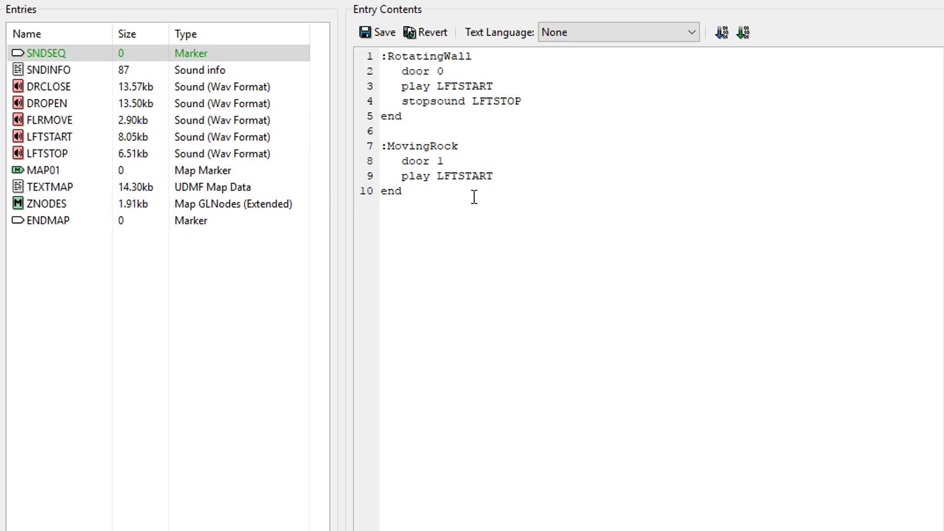
Switch to the SNDSEQ wiki article in Chrome and look up the playrepeat command's description
key("alt+Tab")
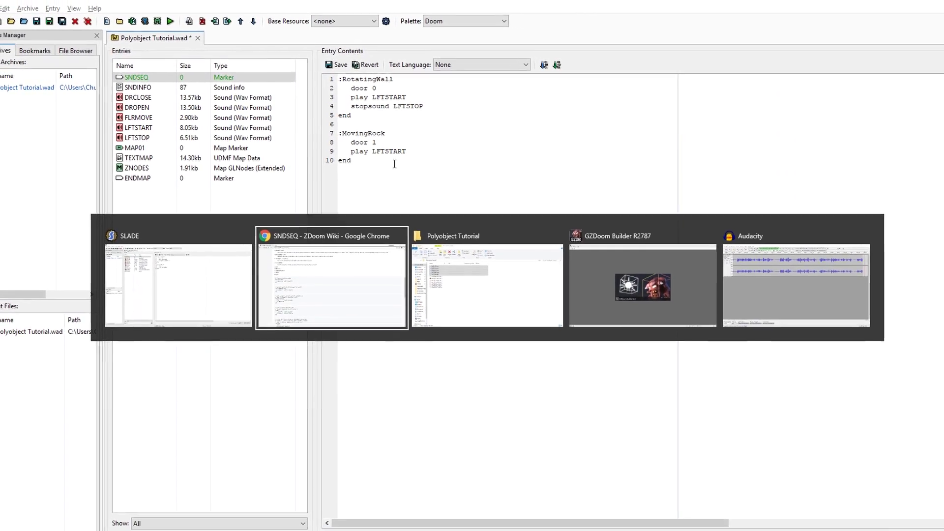
scroll(316, 228, "up", 10)
scroll(311, 239, "up", 2)
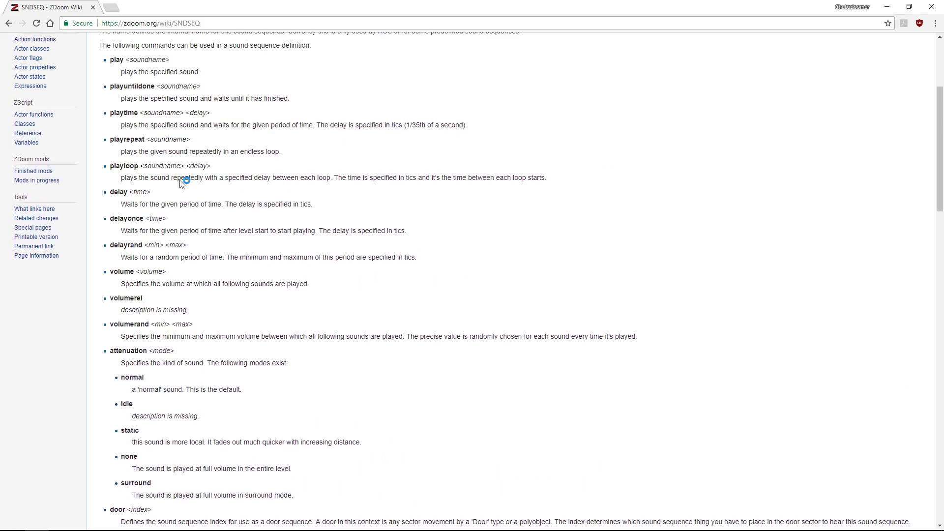
scroll(131, 247, "up", 1)
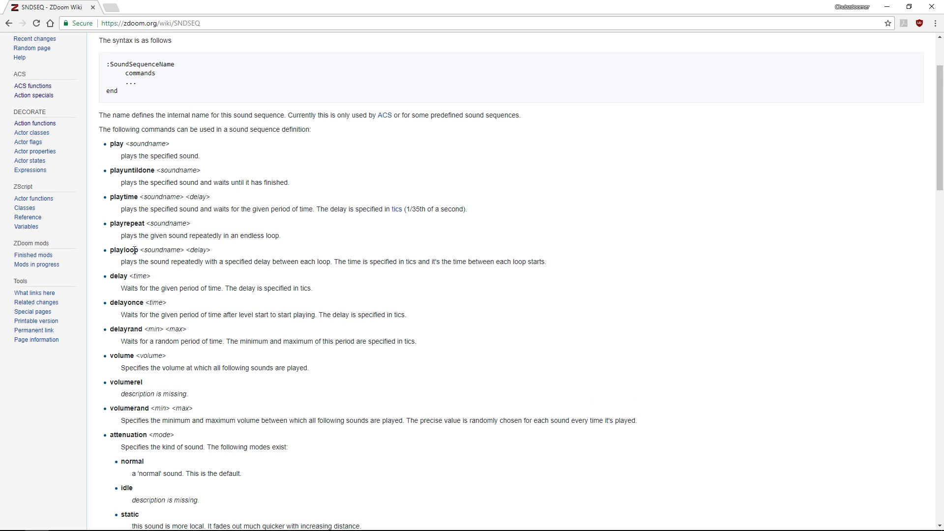
left_click_drag(109, 223, 177, 236)
left_click(279, 234)
left_click(162, 234)
Switch back to SLADE, change MovingRock's play line to playrepeat FLRMOVE, and add blank lines below the sequence
key("alt+Tab")
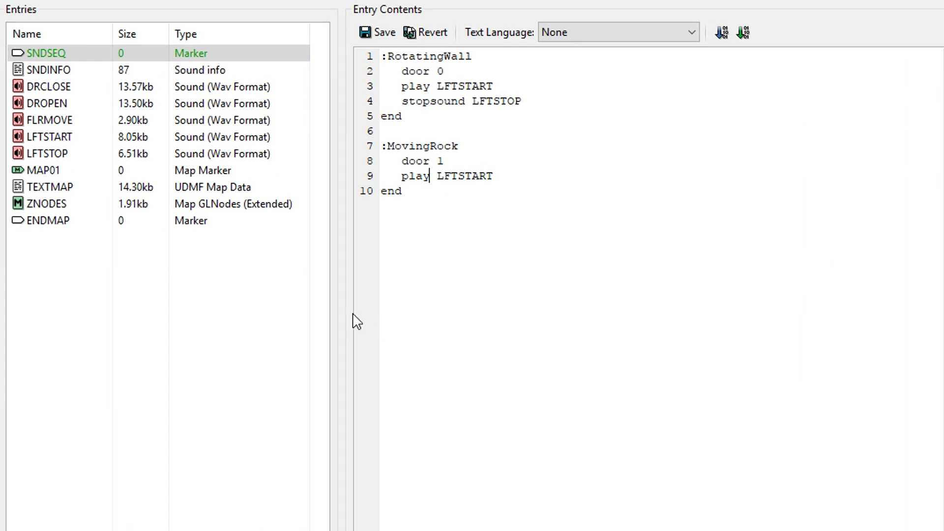
type("repeat")
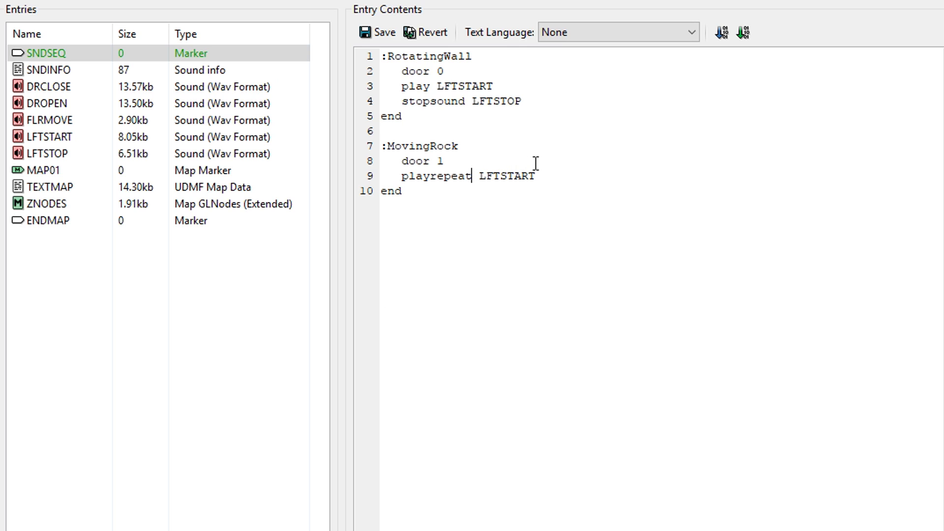
left_click_drag(535, 176, 478, 176)
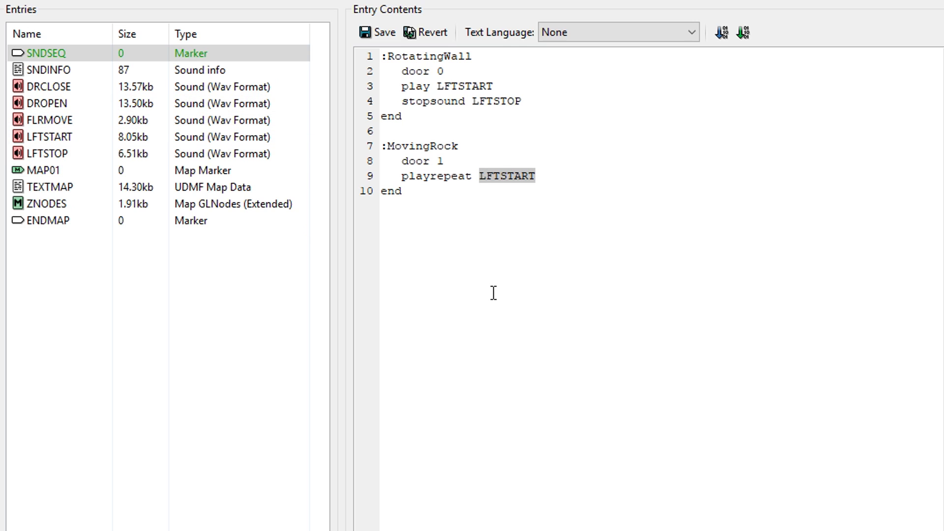
type("FLRMOVE")
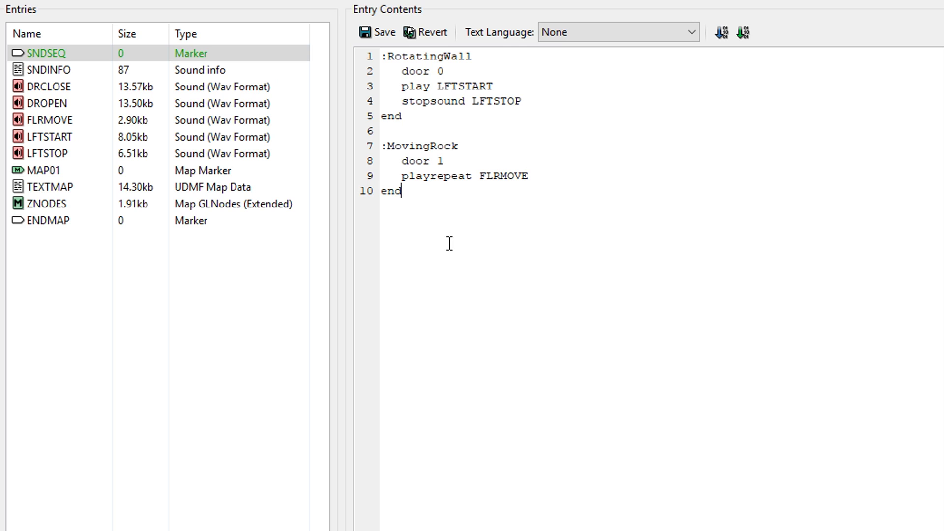
left_click(467, 231)
key("Return")
key("Return")
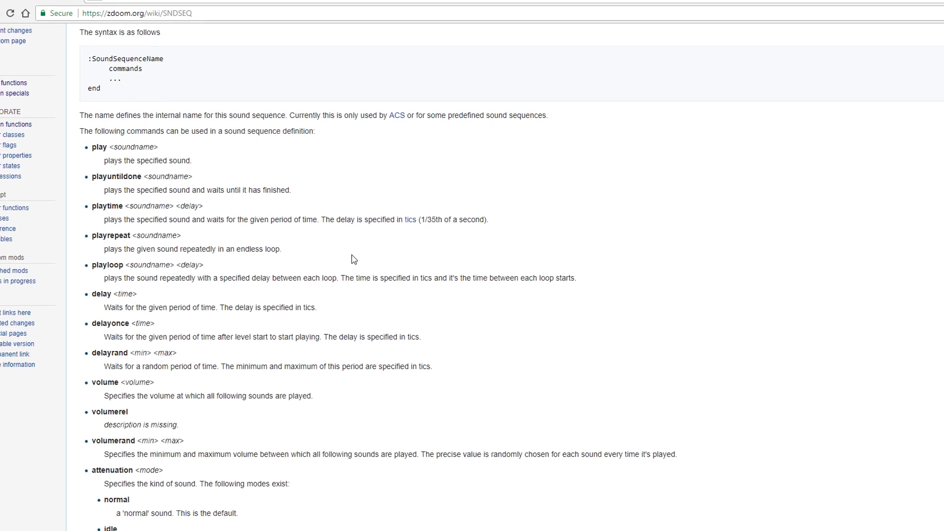
Switch to the SNDSEQ wiki article in Chrome and examine the first DoorMine example's four open and close sequence entries
scroll(359, 255, "down", 20)
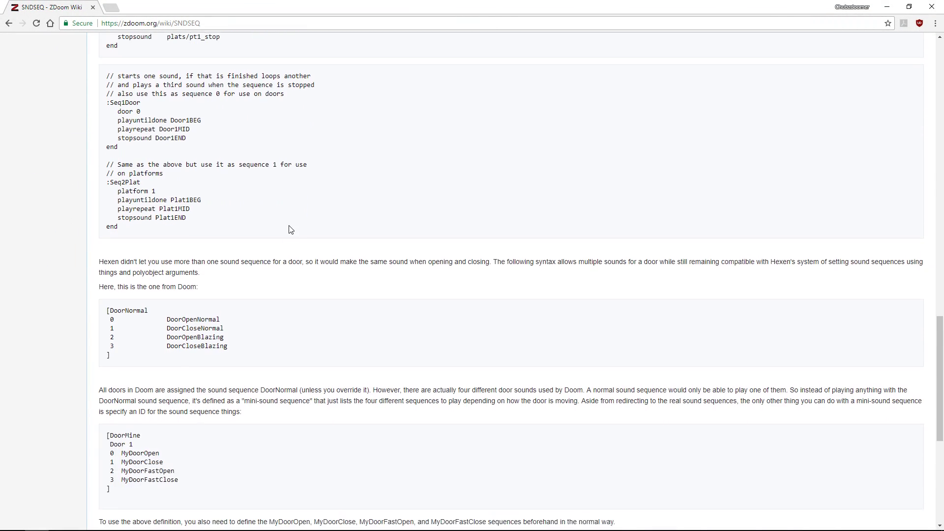
scroll(289, 230, "down", 5)
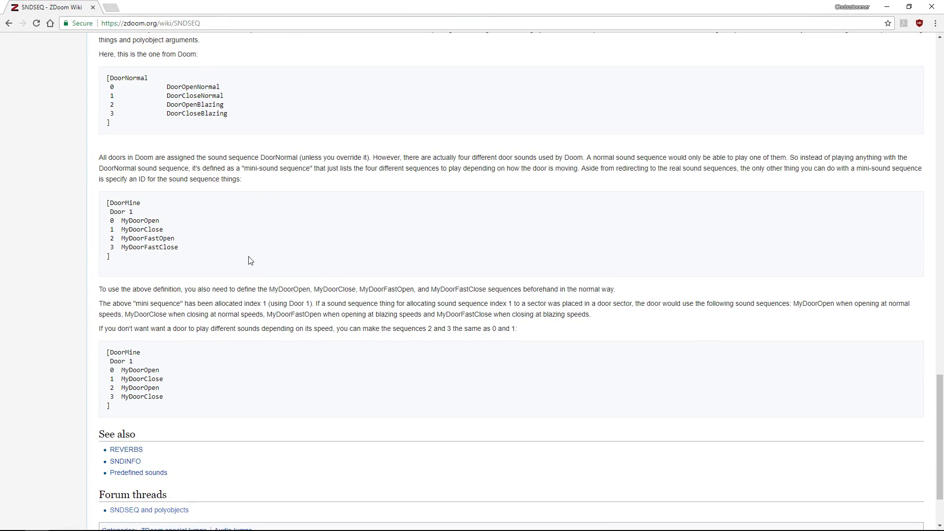
scroll(241, 260, "up", 1)
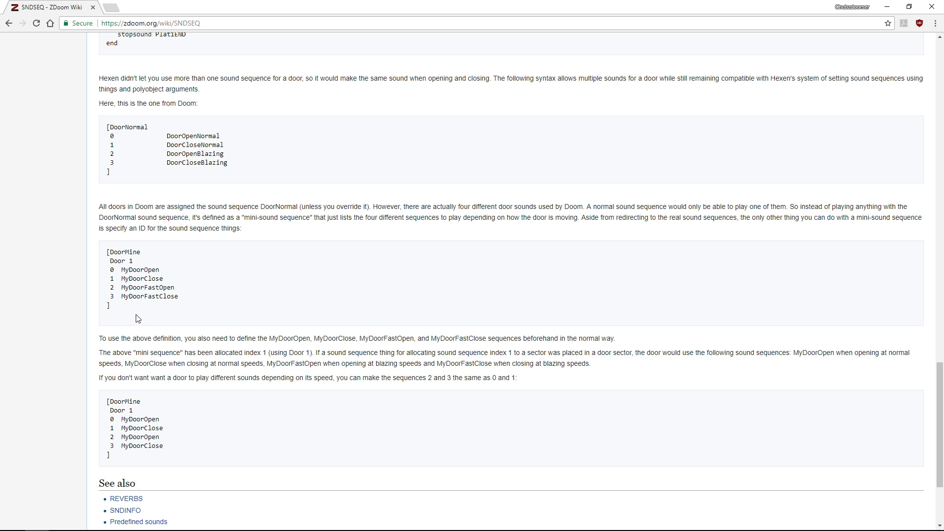
left_click_drag(133, 314, 179, 298)
left_click(112, 272)
left_click(178, 298)
double_click(131, 270)
left_click_drag(118, 279, 176, 306)
left_click(176, 305)
scroll(178, 307, "down", 2)
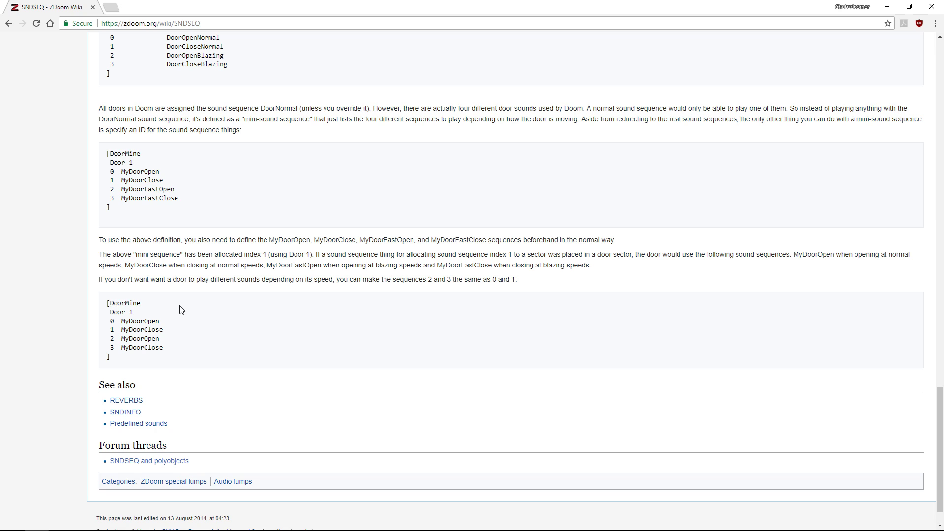
Copy the second DoorMine example, which uses only MyDoorOpen and MyDoorClose, and paste it below MovingRock in SLADE's SNDSEQ entry
left_click_drag(121, 322, 168, 320)
left_click(143, 321)
left_click_drag(140, 339, 166, 343)
left_click_drag(121, 320, 181, 331)
left_click(164, 326)
left_click(180, 333)
left_click_drag(123, 363, 103, 302)
key("ctrl+c")
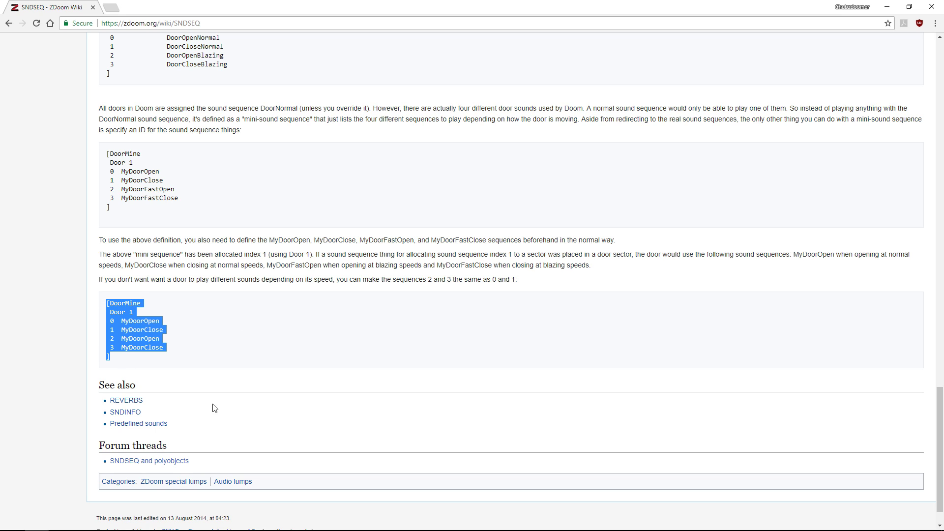
key("alt+Tab")
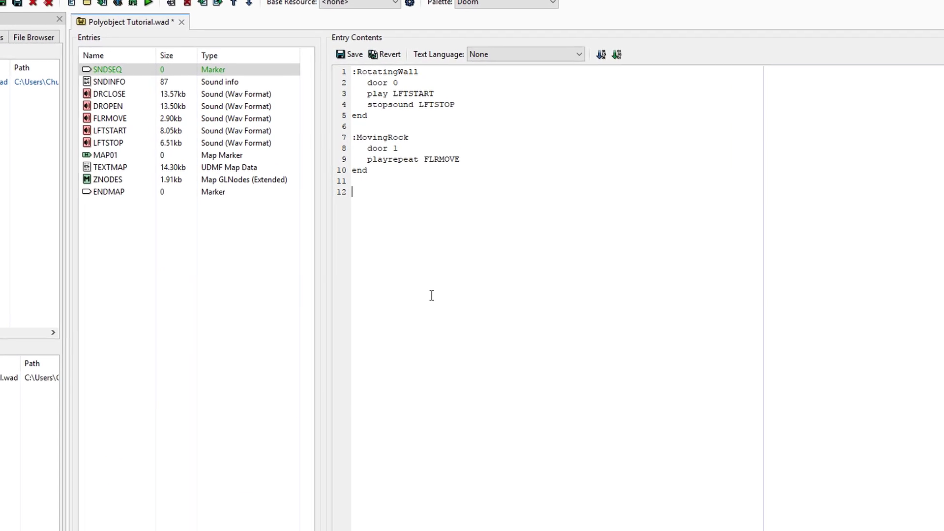
key("ctrl+v")
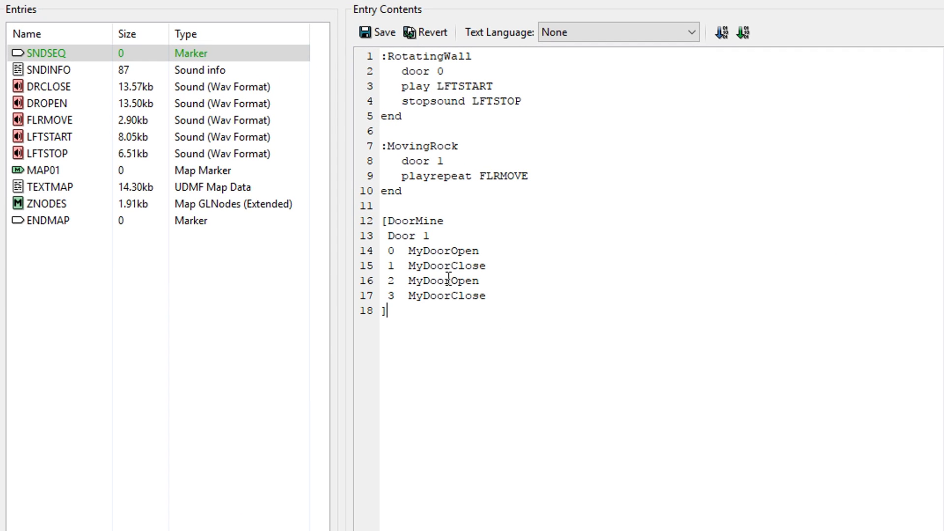
Rename the pasted DoorMine block to SlidingDoor and set its index line to door 2
left_click_drag(444, 221, 390, 223)
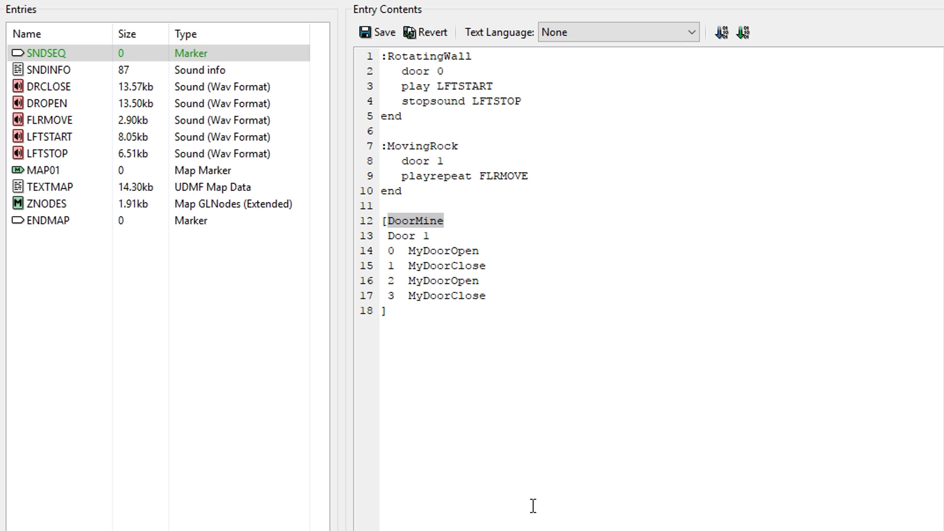
type("SlidingDoor")
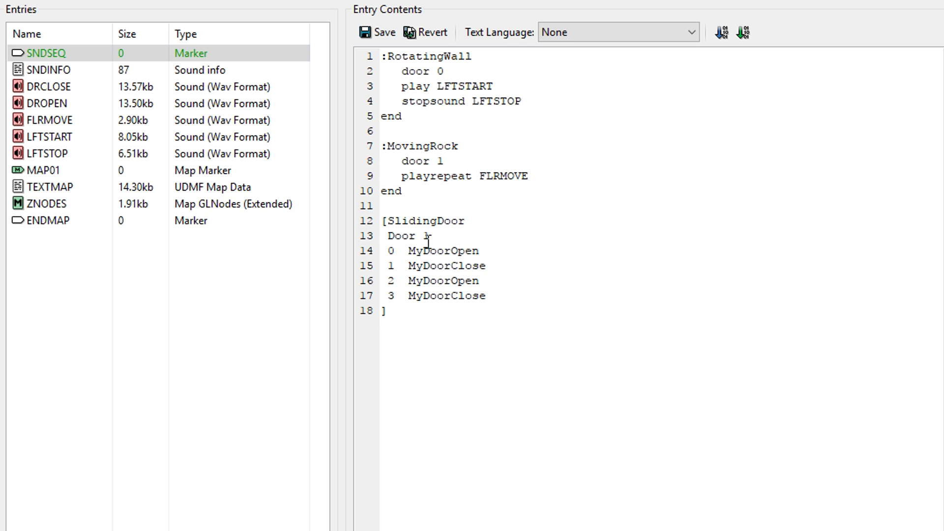
left_click(405, 162)
left_click(400, 72)
left_click(404, 162)
left_click_drag(387, 236, 422, 236)
type("door 2")
double_click(460, 73)
double_click(462, 161)
double_click(425, 236)
left_click_drag(481, 251, 499, 264)
left_click_drag(408, 281, 479, 295)
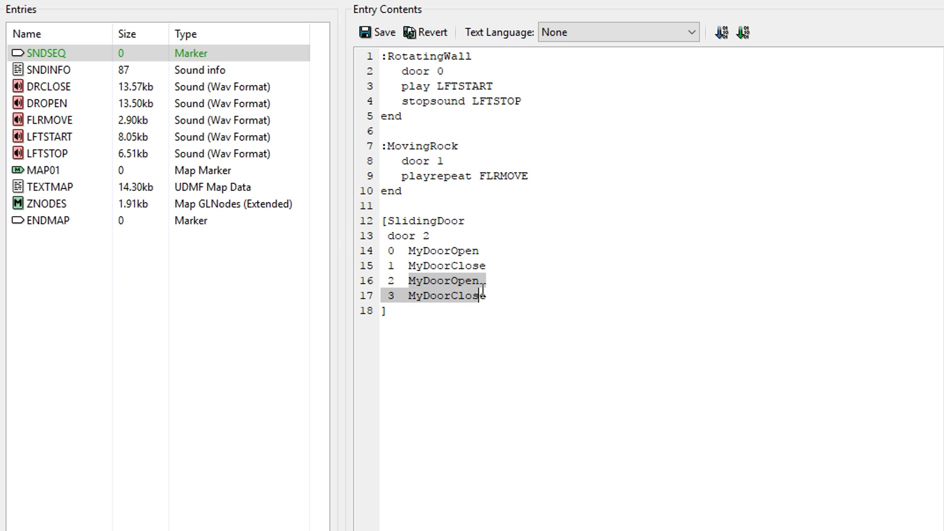
Add a :SlidingDoorOpen sequence closed with end between MovingRock and the SlidingDoor block
left_click(438, 201)
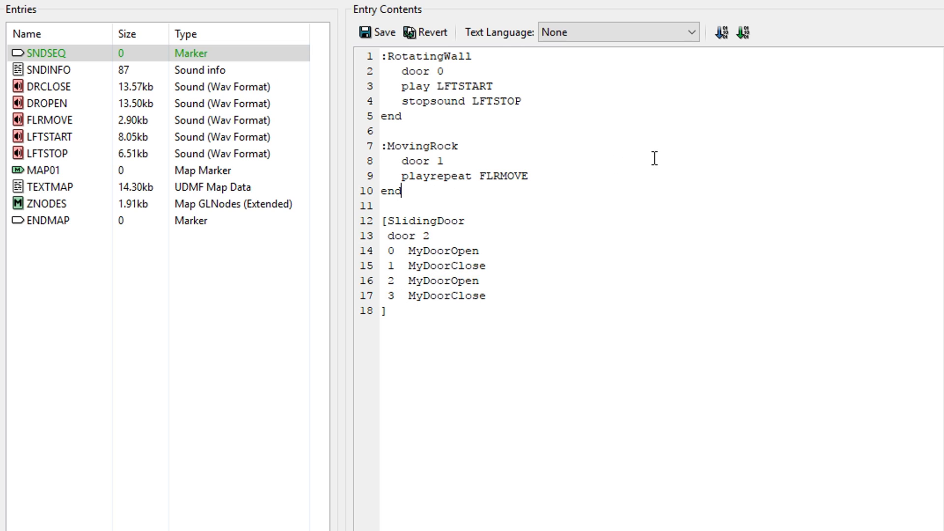
key("Return")
key("Return")
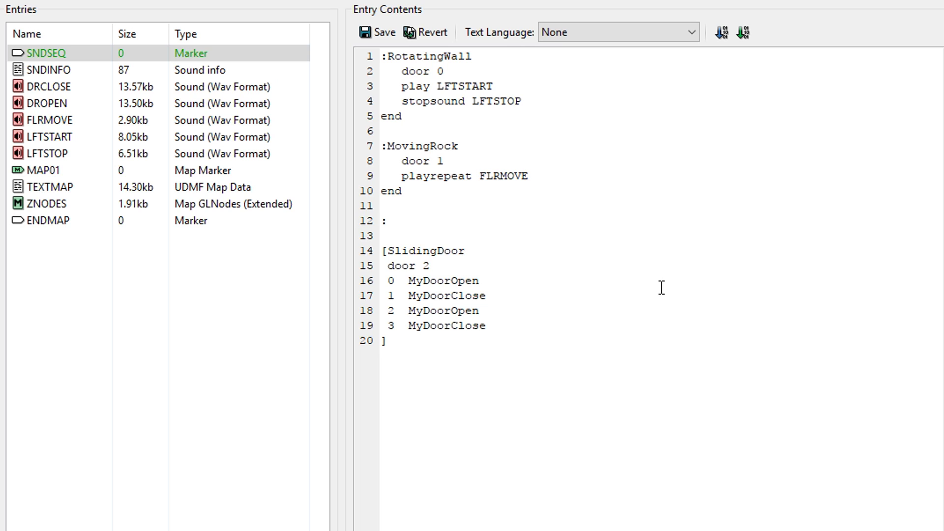
type("SlidingDoorOpen")
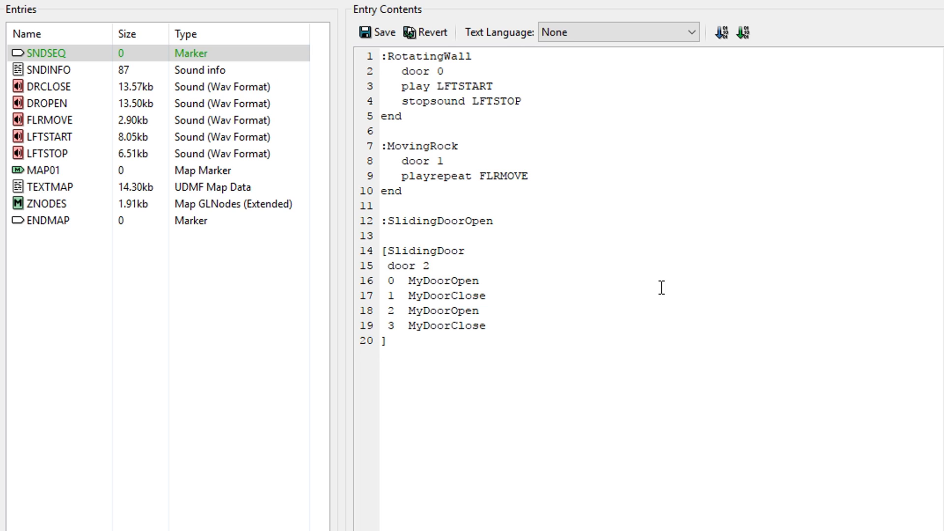
key("Return")
type("end")
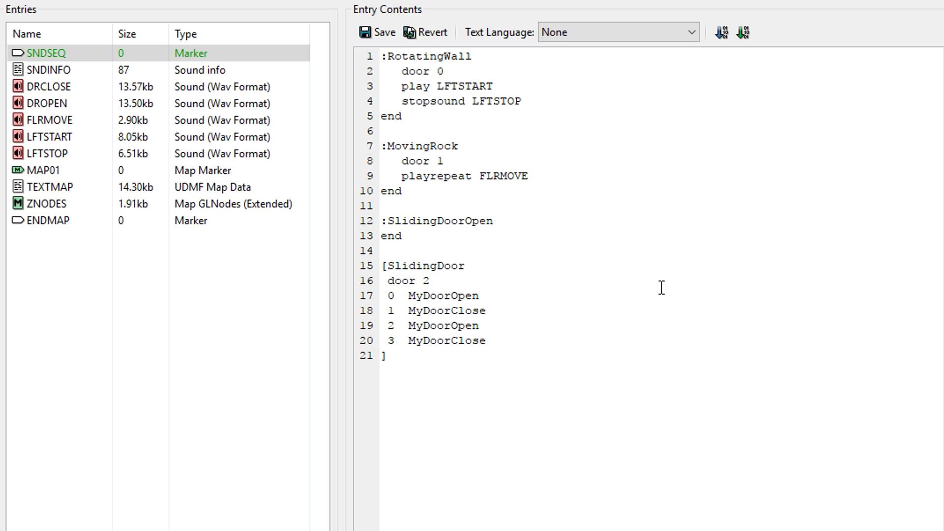
Add a :SlidingDoorClose sequence closed with end below SlidingDoorOpen
key("Return")
key("Return")
type(":SlidingDoorClose")
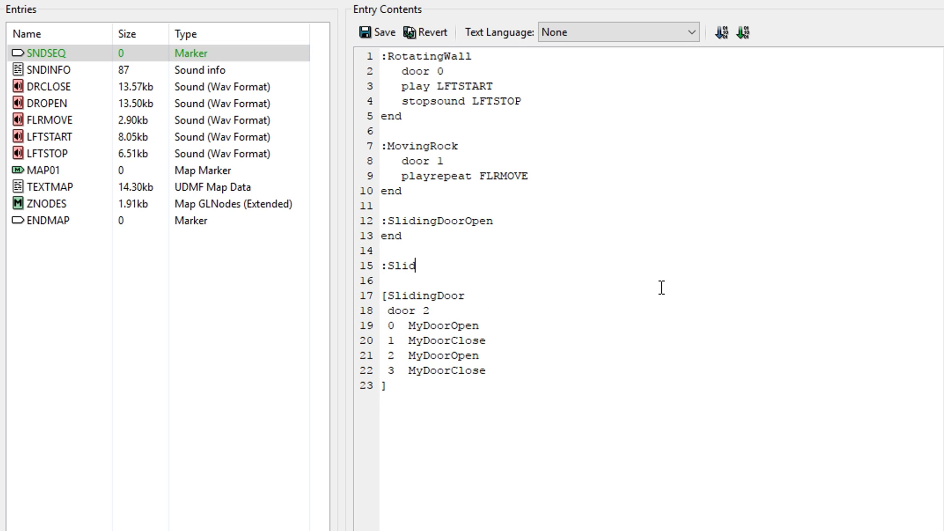
key("Return")
type("end")
Insert an empty command line before end in both the SlidingDoorOpen and SlidingDoorClose sequences
left_click(505, 222)
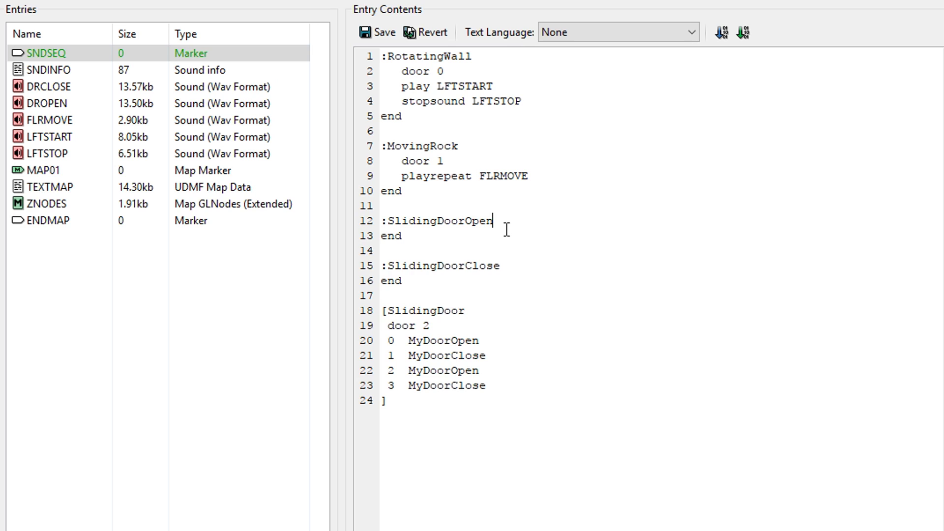
key("Return")
left_click(516, 289)
left_click(518, 280)
key("Return")
left_click(487, 234)
left_click(432, 302)
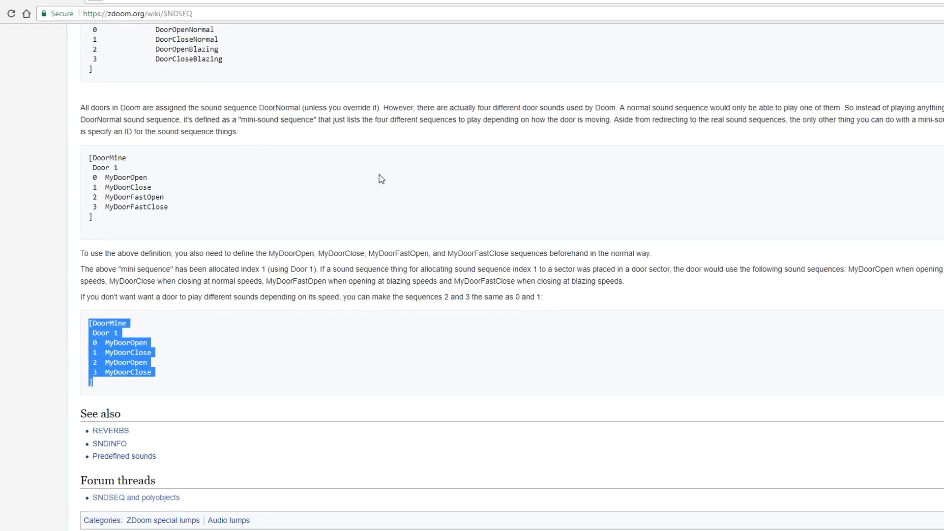
Switch to the SNDSEQ wiki article in Chrome and study the DoorOpenNormal example's play and nostopcutoff commands
scroll(374, 177, "up", 20)
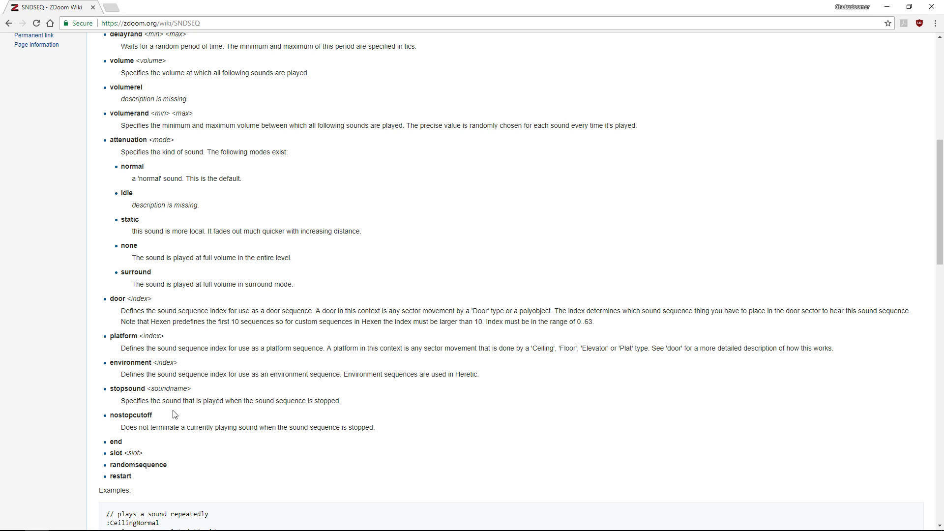
scroll(177, 411, "down", 2)
scroll(113, 354, "up", 3)
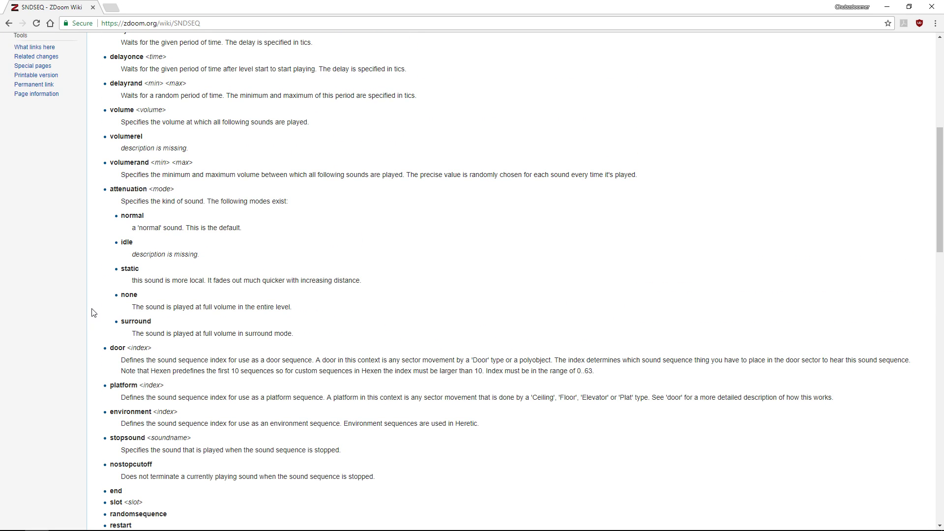
scroll(93, 312, "down", 4)
scroll(93, 312, "down", 4)
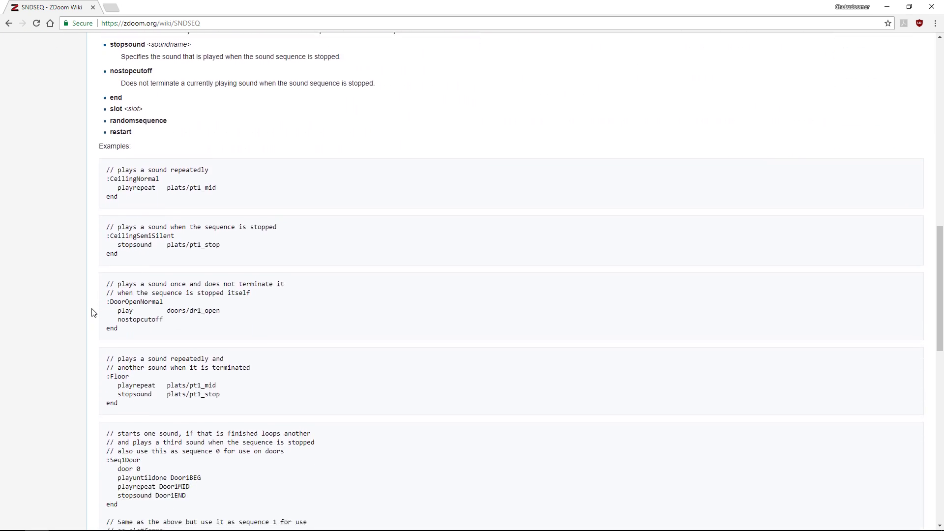
mouse_move(173, 327)
left_mouse_down()
mouse_move(109, 311)
mouse_move(173, 320)
mouse_move(110, 312)
mouse_move(219, 310)
mouse_move(118, 324)
mouse_move(167, 325)
left_mouse_up()
left_click(236, 310)
left_click(117, 325)
left_click(165, 320)
mouse_move(171, 322)
left_mouse_down()
mouse_move(117, 326)
mouse_move(167, 327)
left_mouse_up()
left_click(119, 322)
left_click(275, 317)
Copy the DoorOpenNormal example's play and nostopcutoff lines and paste them into SlidingDoorOpen and SlidingDoorClose in SLADE
left_click_drag(171, 322, 90, 316)
key("ctrl+c")
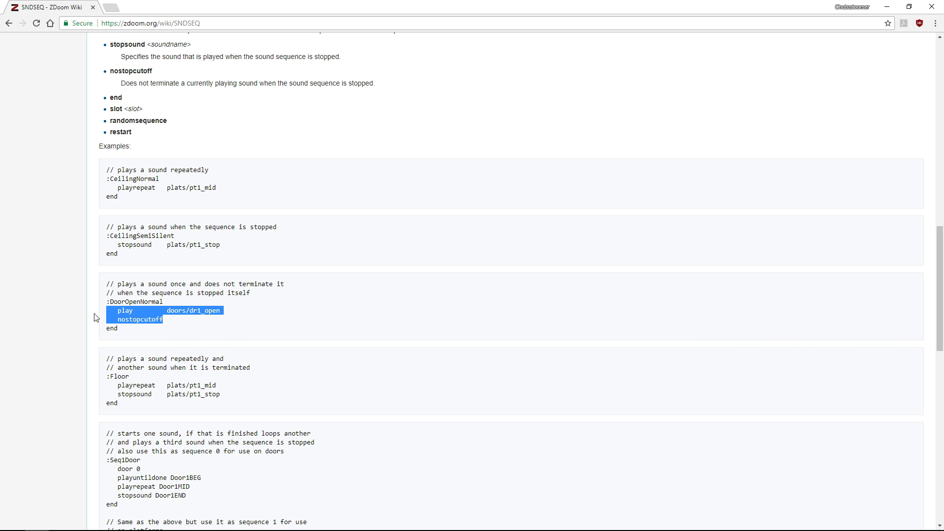
key("alt+Tab")
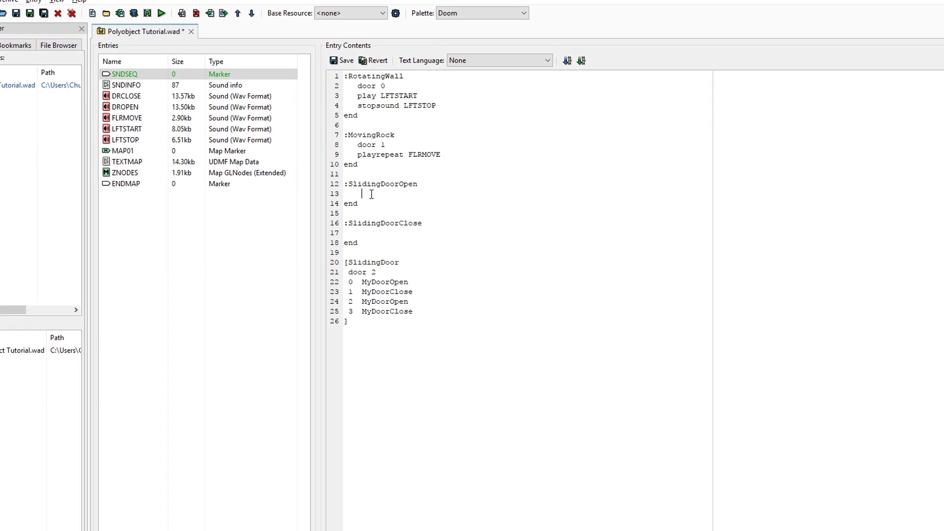
key("ctrl+v")
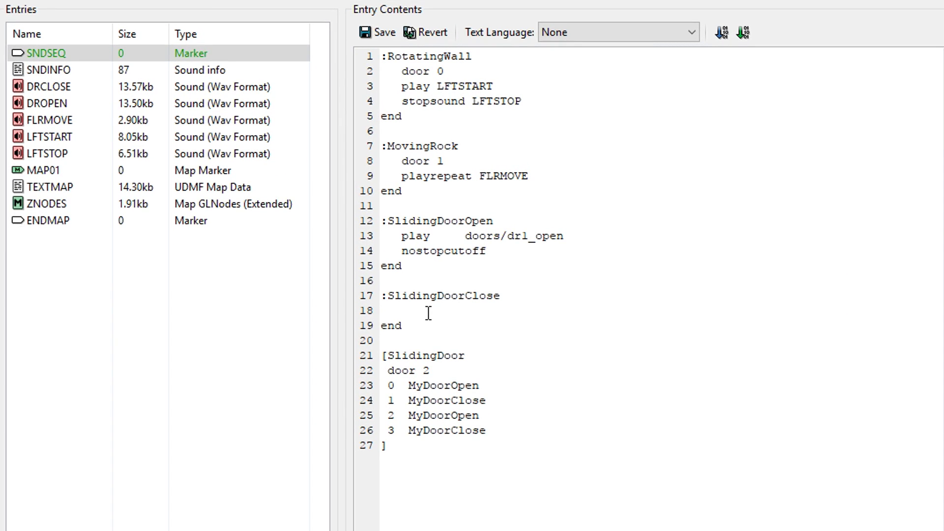
left_click_drag(388, 295, 515, 295)
left_click(400, 311)
left_click_drag(401, 311, 347, 310)
key("ctrl+v")
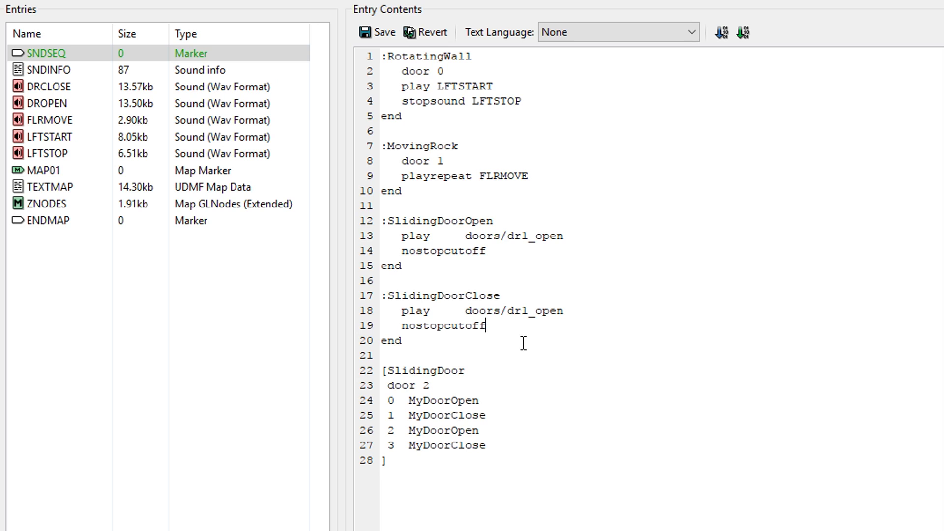
Replace the pasted sound names so SlidingDoorOpen plays DROPEN and SlidingDoorClose plays DRCLOSE
left_click_drag(430, 236, 598, 240)
key("Delete")
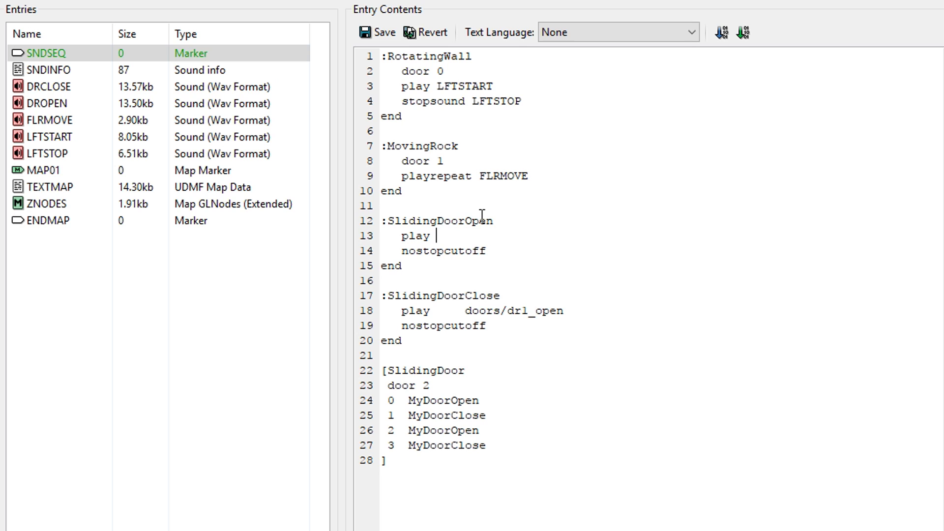
left_click_drag(435, 309, 558, 301)
key("Delete")
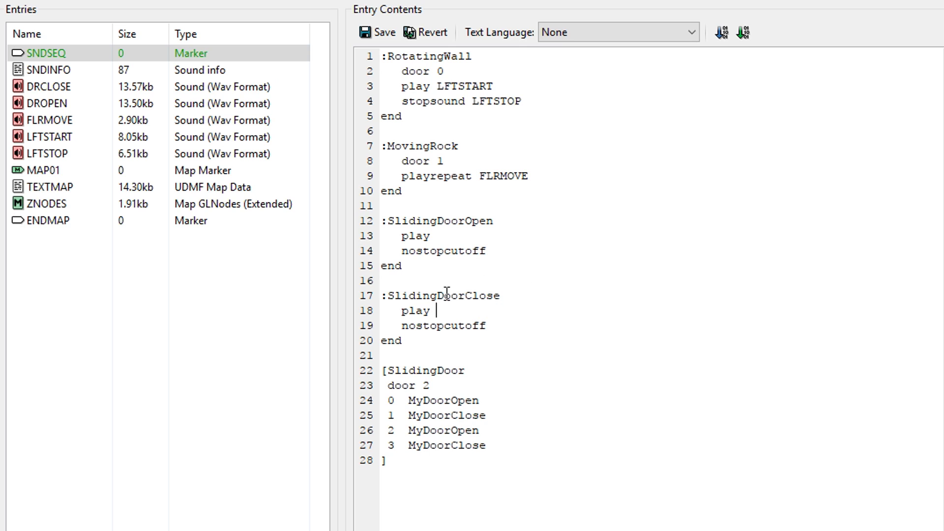
left_click(449, 238)
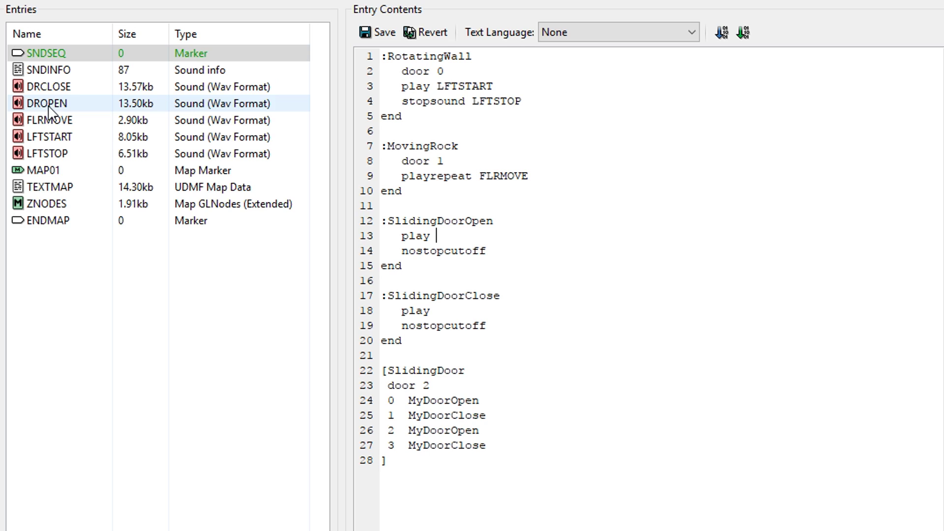
left_click_drag(386, 220, 499, 221)
left_click(462, 234)
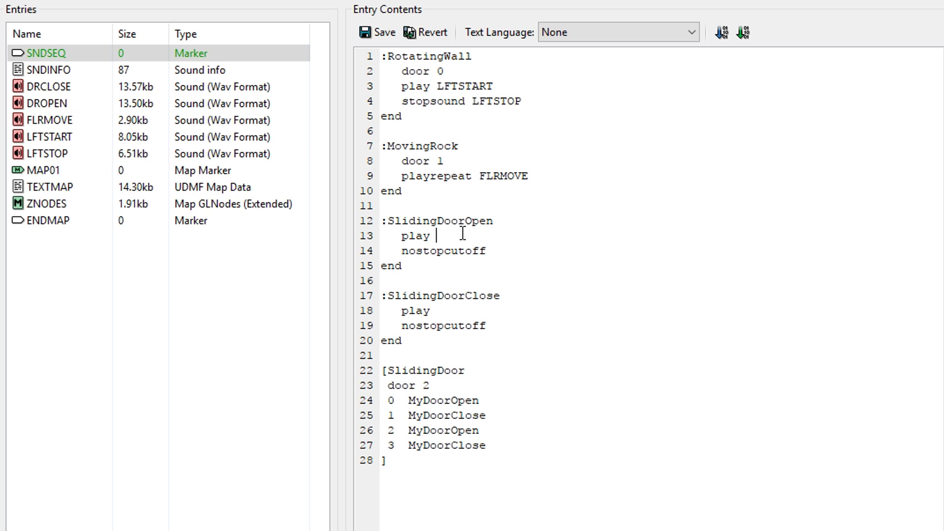
type("DROPEN")
left_click(777, 315)
type("DRCLOSE")
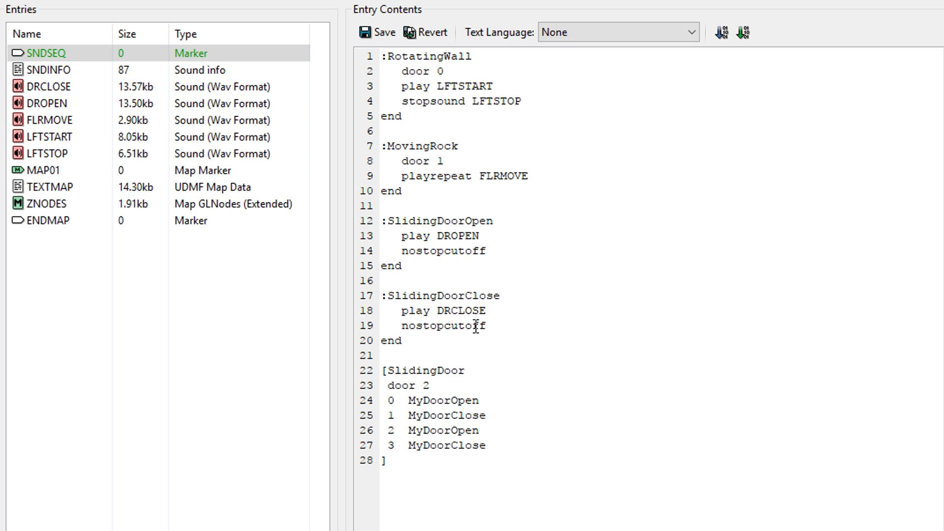
Review the door index lines of RotatingWall and MovingRock, the SlidingDoorOpen and SlidingDoorClose sequences, and the bracketed SlidingDoor block
left_click(498, 224)
left_click_drag(444, 161, 381, 161)
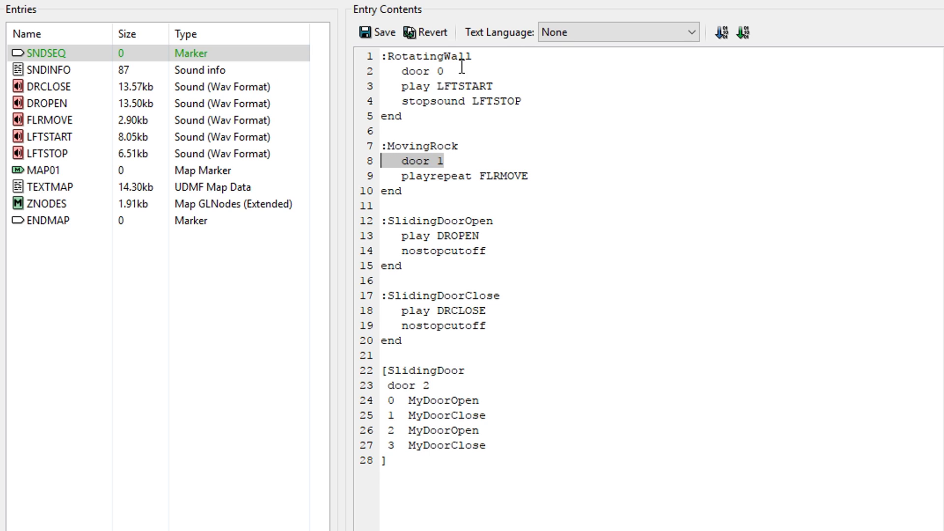
left_click_drag(457, 70, 382, 71)
left_click_drag(457, 161, 381, 162)
left_click(429, 161)
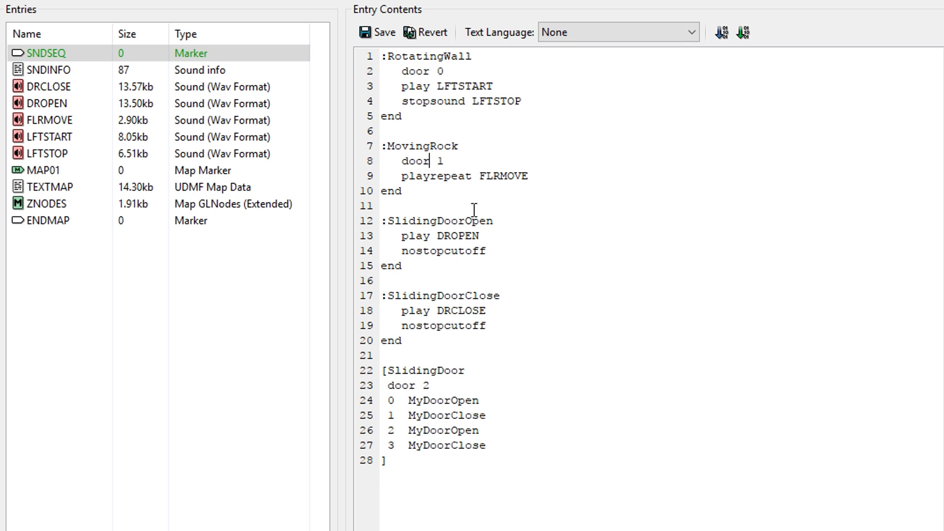
left_click_drag(480, 236, 355, 237)
left_click_drag(485, 310, 403, 294)
left_click(402, 294)
left_click_drag(425, 337, 364, 219)
left_click(479, 348)
left_click_drag(491, 445, 430, 444)
left_click_drag(487, 403, 475, 371)
left_click(409, 400)
left_click_drag(447, 455, 359, 382)
left_click_drag(438, 476, 368, 373)
left_click(412, 451)
left_click_drag(401, 462, 368, 373)
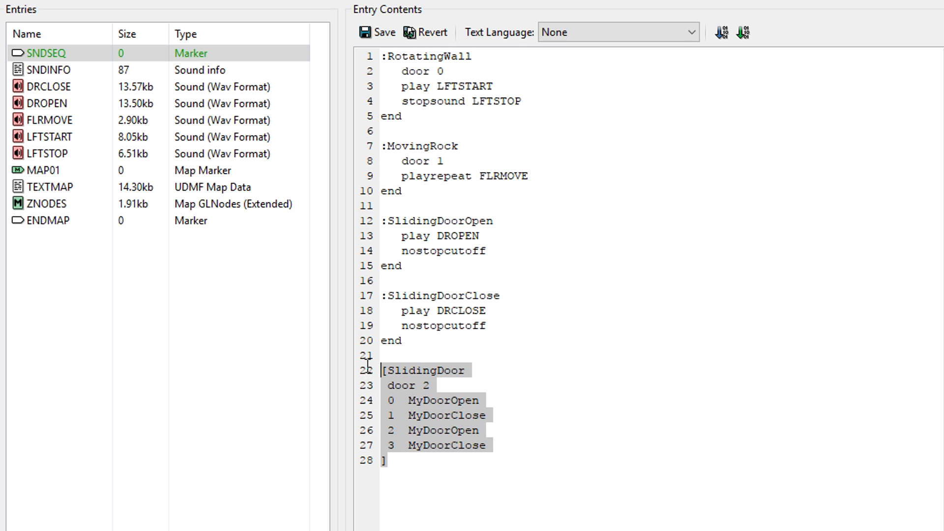
Replace MyDoorOpen with SlidingDoorOpen in entries 0 and 2 of the SlidingDoor block
left_click(473, 402)
left_click_drag(479, 400, 408, 400)
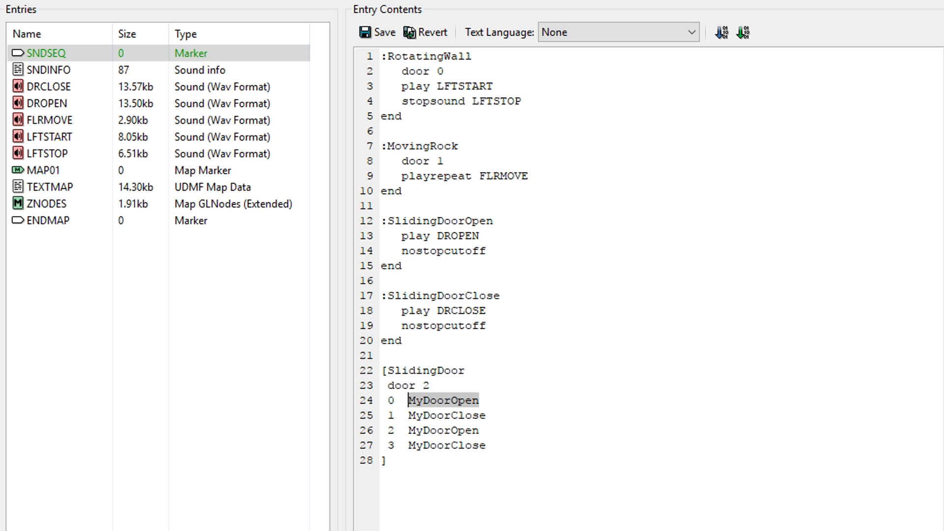
type("SlidingDoor")
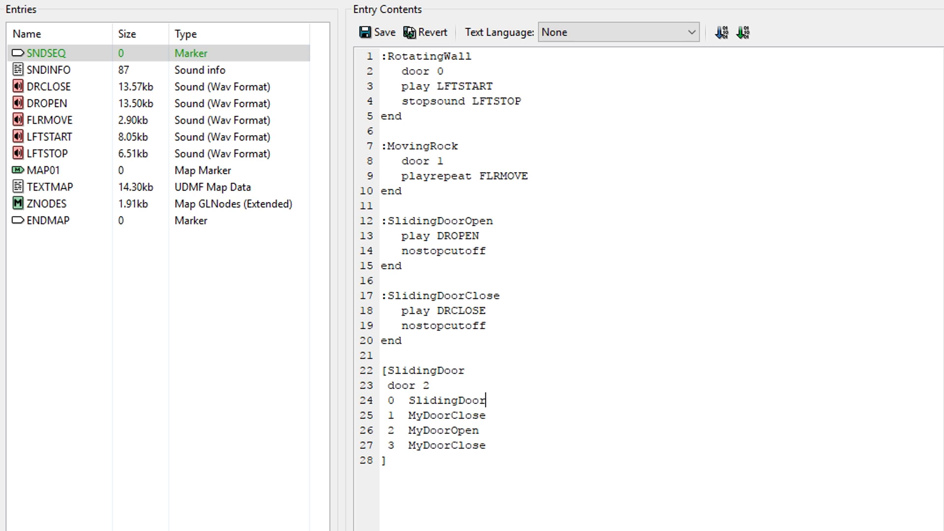
type("Open")
left_click_drag(479, 430, 408, 430)
type("SlidingDoorOpen")
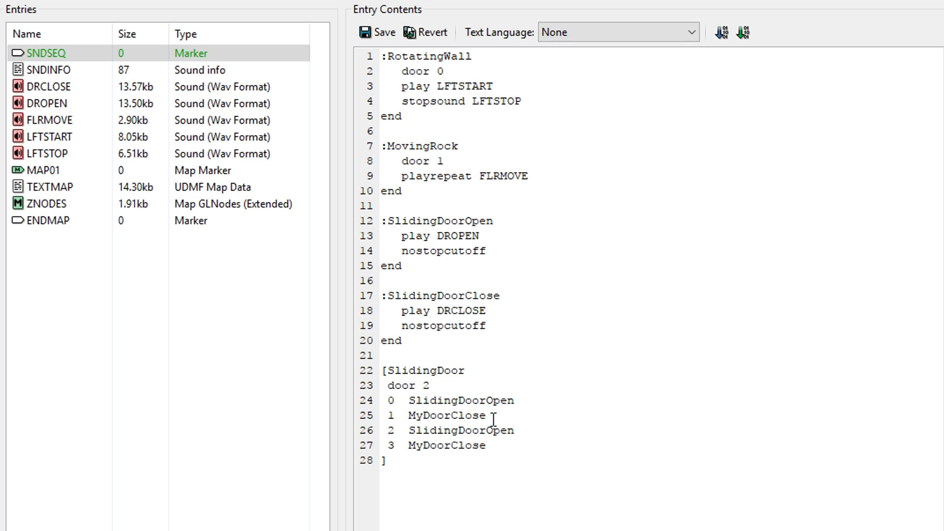
Replace MyDoorClose with SlidingDoorClose in entries 1 and 3 of the SlidingDoor block
double_click(457, 416)
type("SlidingDoorClos")
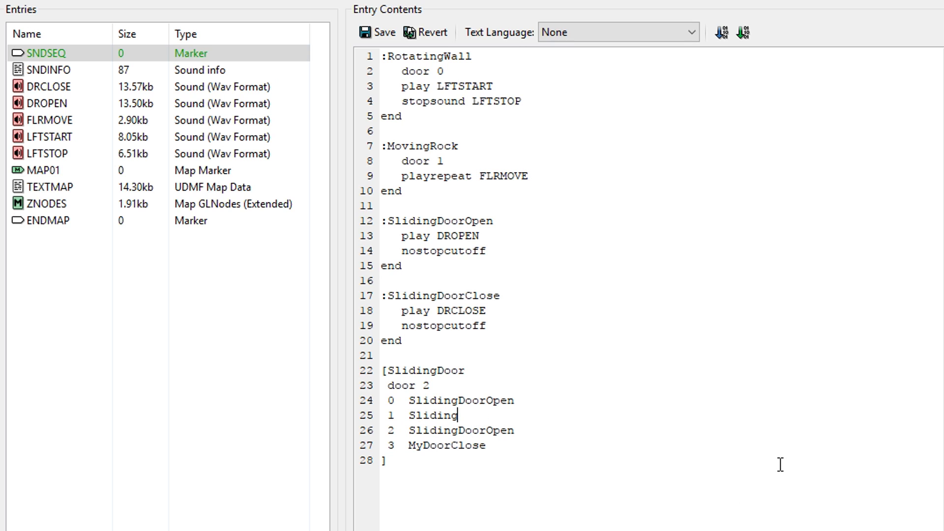
double_click(442, 445)
type("SlidingDoorClose")
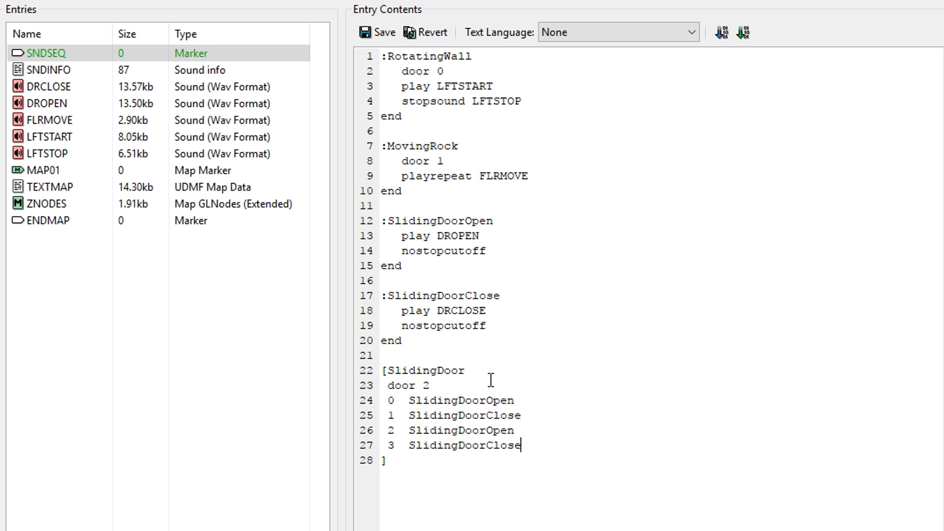
Check the SlidingDoor block's door index and four entries against the SlidingDoorOpen and SlidingDoorClose sequence definitions
left_click_drag(428, 386, 384, 389)
left_click(431, 388)
left_click(416, 458)
left_click_drag(523, 445, 383, 369)
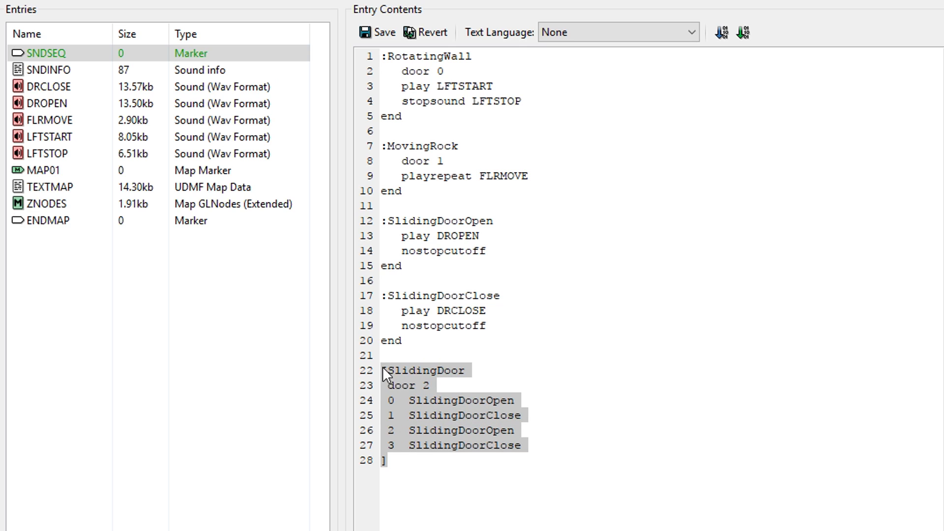
left_click(513, 410)
left_click_drag(526, 434, 373, 433)
left_click_drag(521, 400, 344, 397)
left_click(482, 401)
double_click(441, 398)
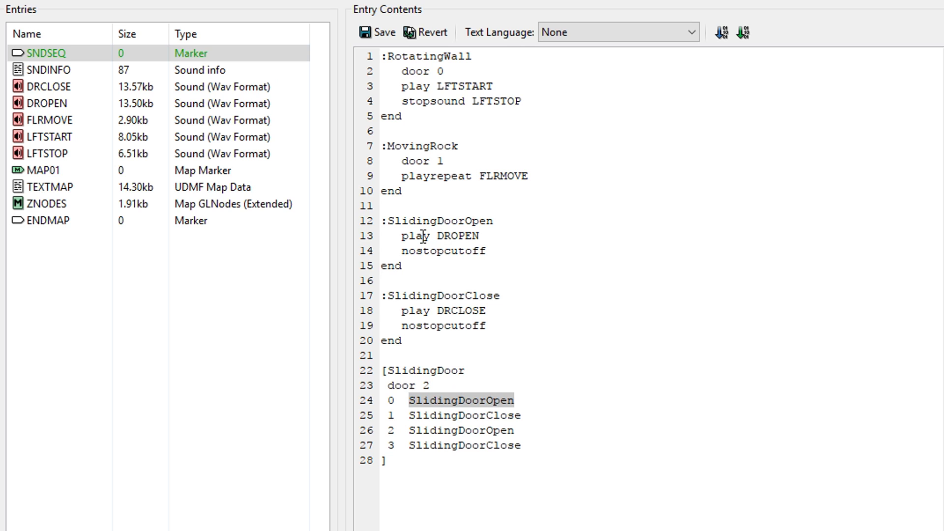
mouse_move(400, 235)
left_mouse_down()
mouse_move(506, 229)
mouse_move(401, 250)
left_mouse_up()
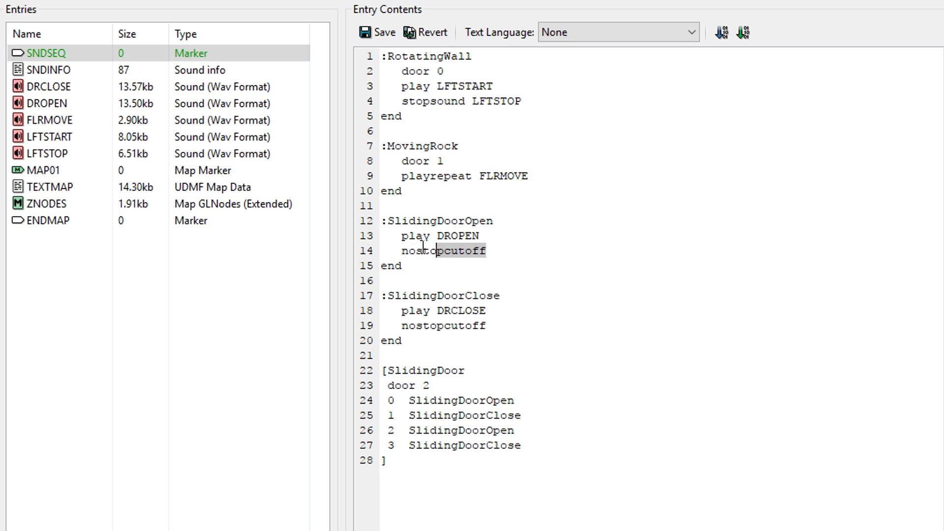
left_click(533, 327)
left_click_drag(533, 415, 362, 412)
left_click_drag(539, 444, 339, 439)
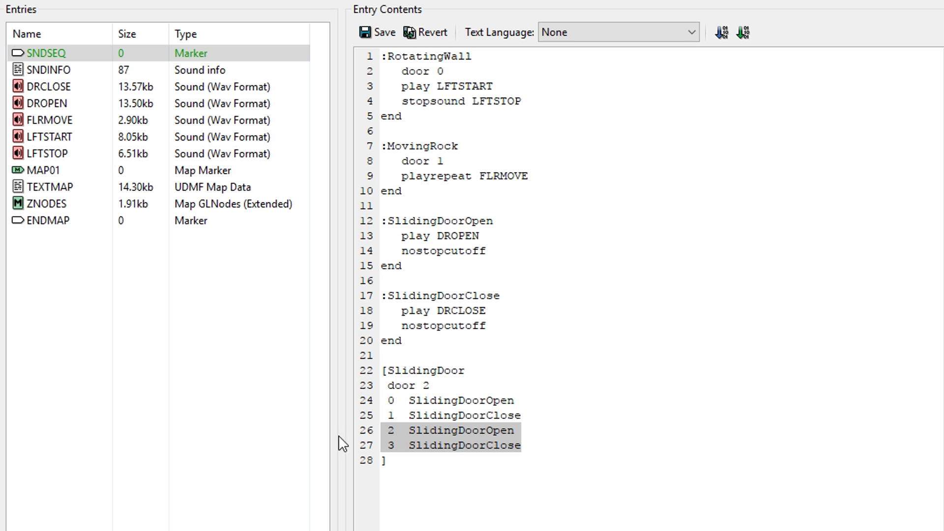
left_click(504, 388)
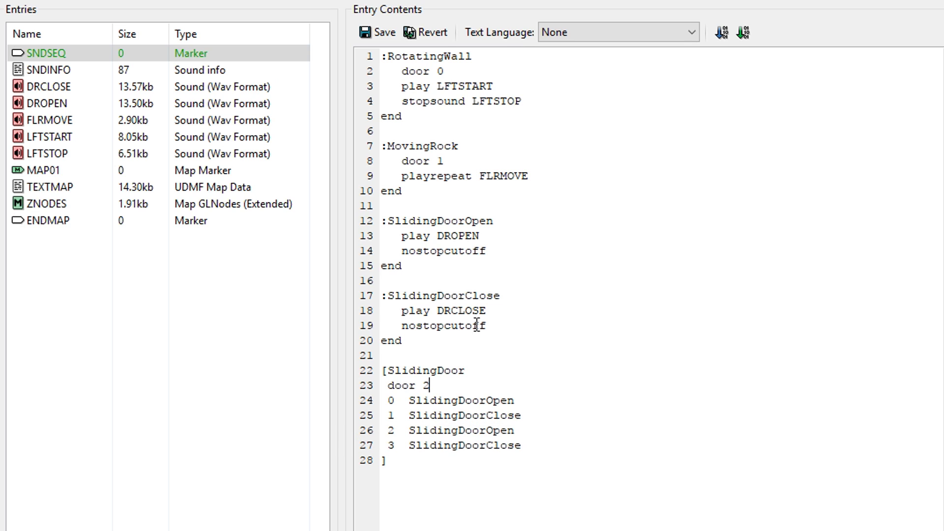
left_click_drag(452, 339, 370, 295)
left_click(511, 315)
left_click_drag(514, 322, 388, 298)
left_click(410, 307)
left_click(449, 465)
Switch to the SNDSEQ wiki article in Chrome and look over its syntax, command list and sound sequence examples
key("alt+Tab")
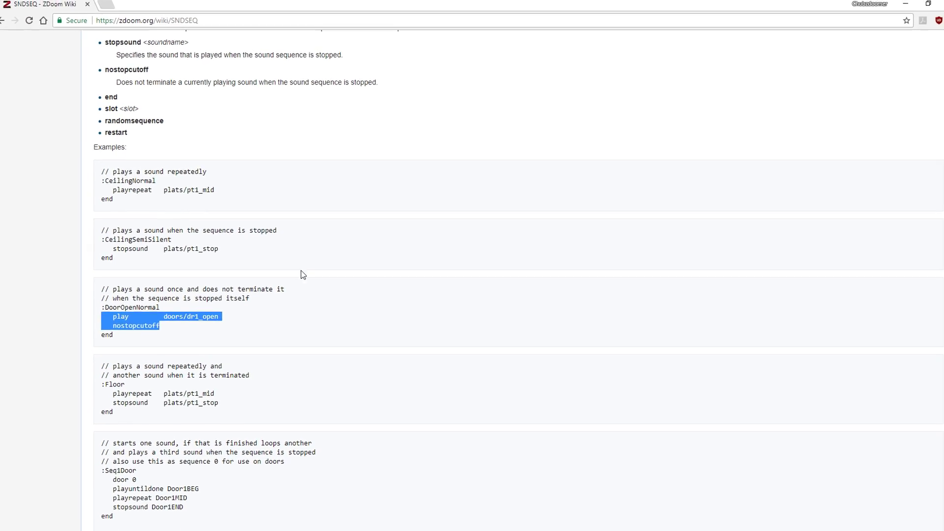
scroll(301, 260, "up", 15)
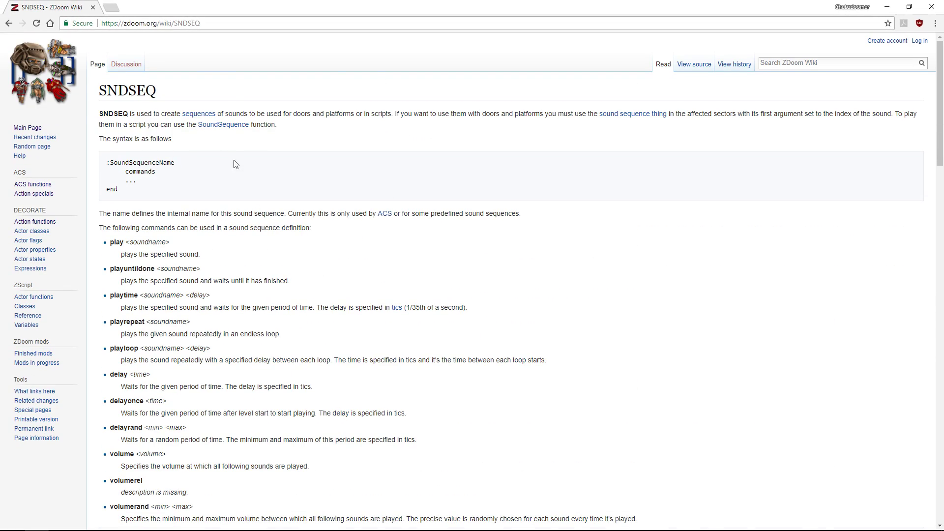
scroll(238, 163, "down", 20)
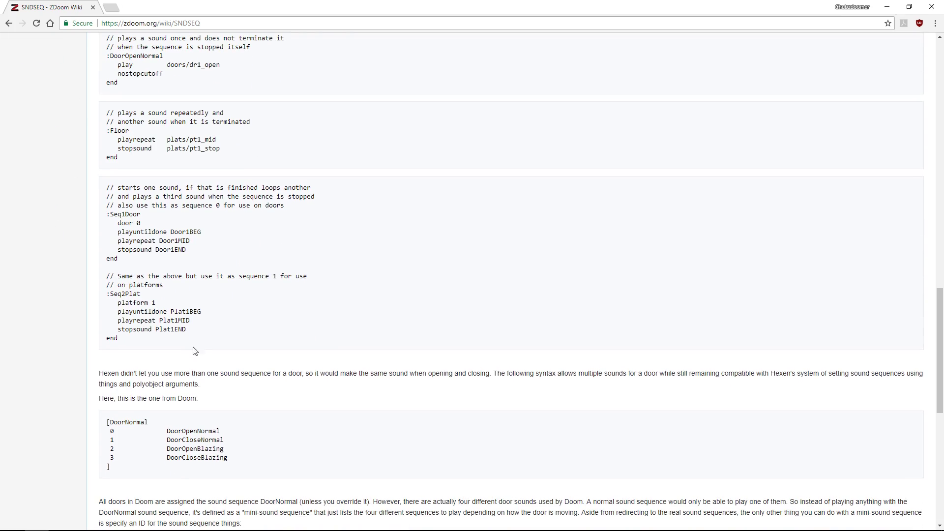
left_click_drag(124, 348, 74, 186)
left_click(74, 187)
scroll(118, 394, "up", 5)
left_click_drag(117, 394, 96, 361)
left_click(115, 335)
scroll(91, 251, "up", 1)
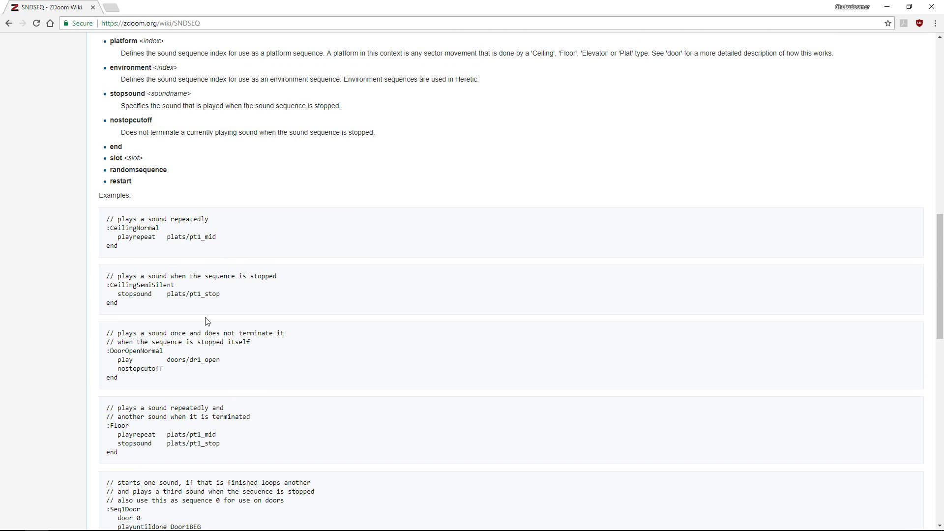
scroll(231, 315, "down", 11)
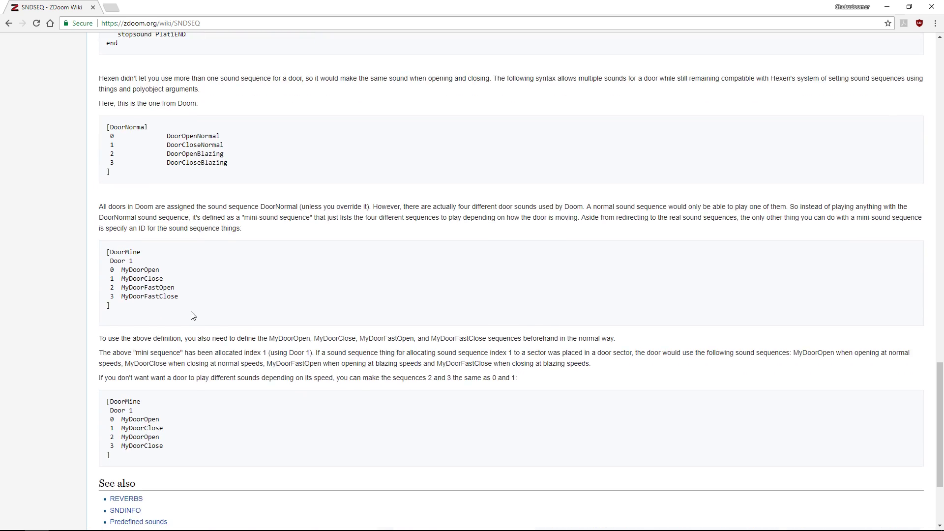
scroll(193, 315, "down", 3)
scroll(194, 315, "up", 13)
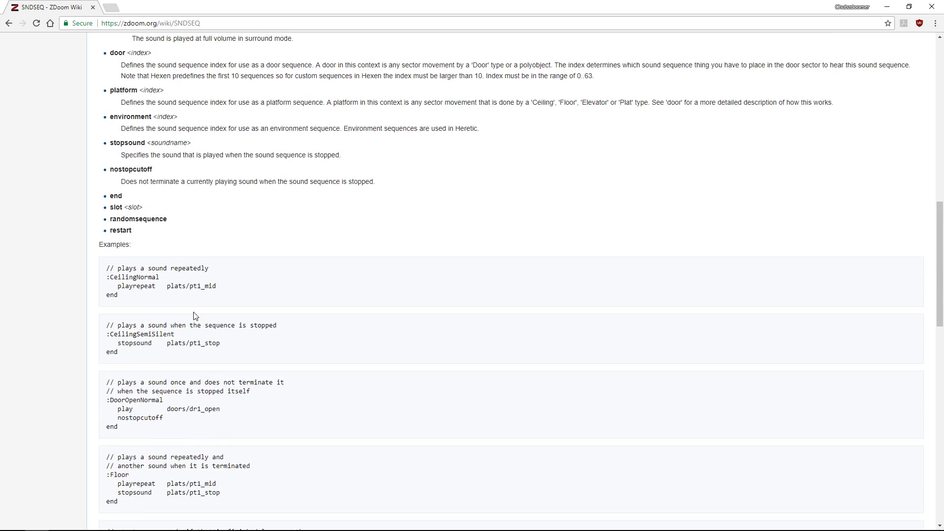
scroll(194, 315, "up", 10)
left_click_drag(109, 226, 188, 308)
left_click(216, 298)
scroll(219, 297, "up", 3)
Return to SLADE, save Polyobject Tutorial.wad including the SNDSEQ entry changes, and close the archive
key("alt+Tab")
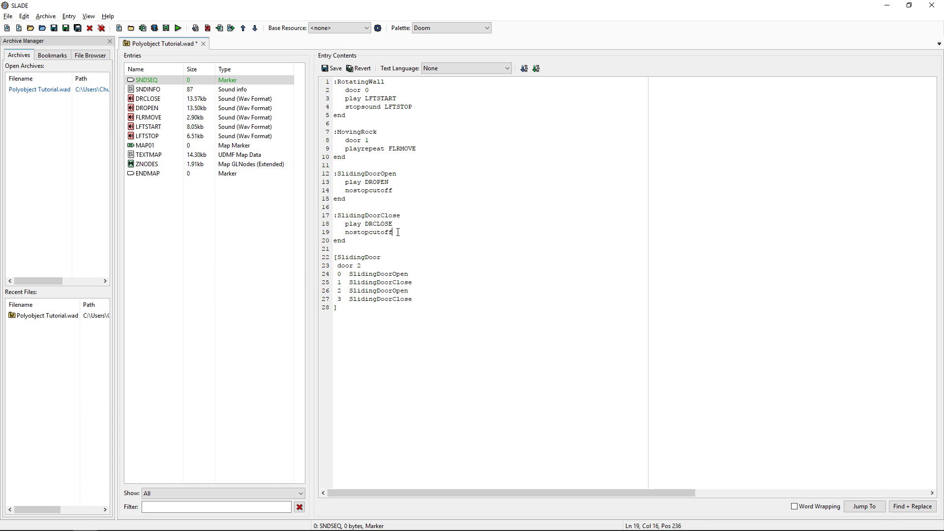
key("ctrl+s")
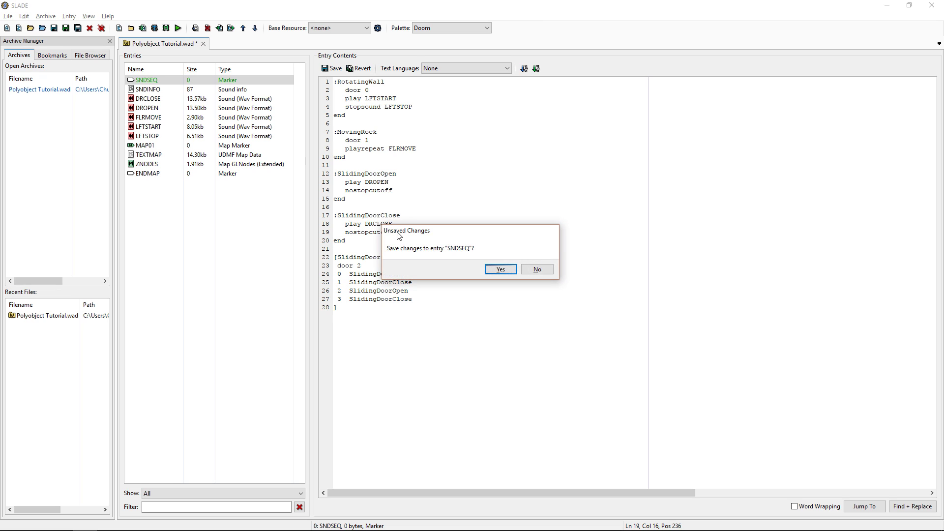
left_click(500, 270)
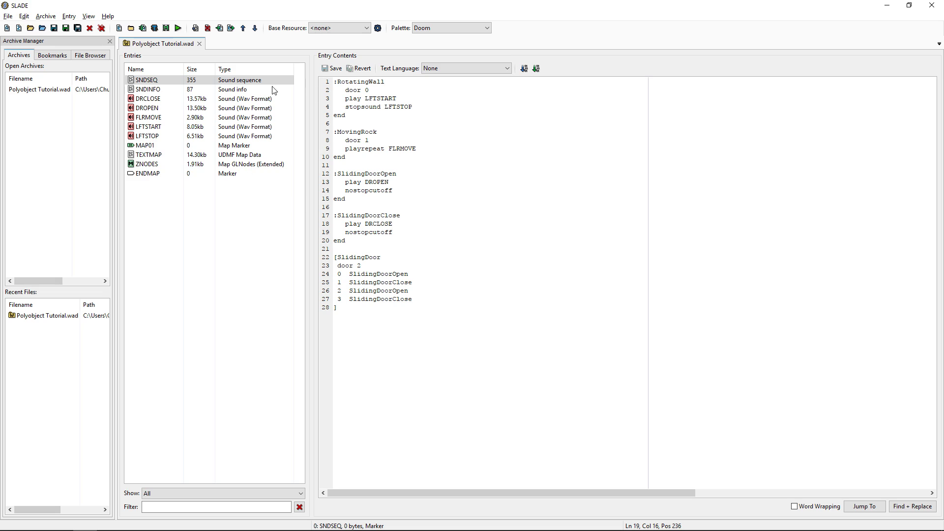
left_click(200, 44)
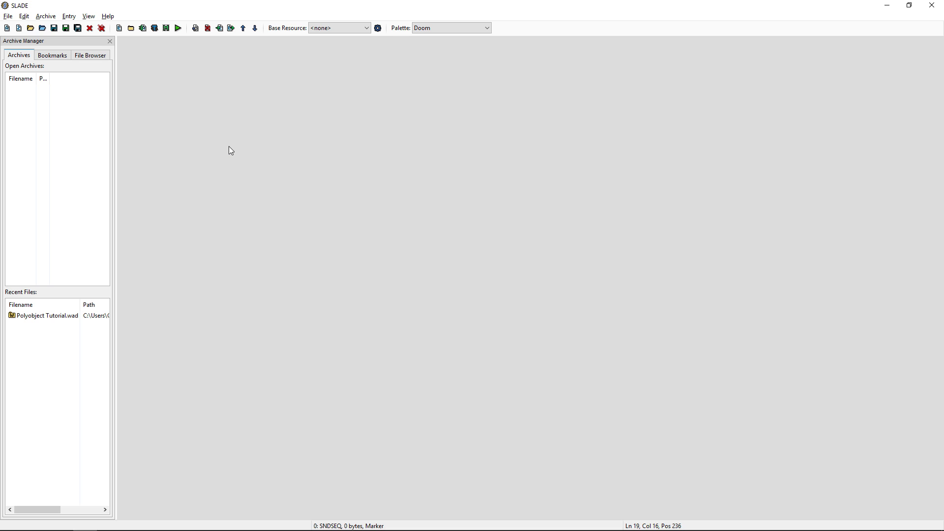
Switch to GZDoom Builder and open MAP01 from the recent file Polyobject Tutorial.wad
key("alt+Tab")
key("alt+Tab")
key("alt+Tab")
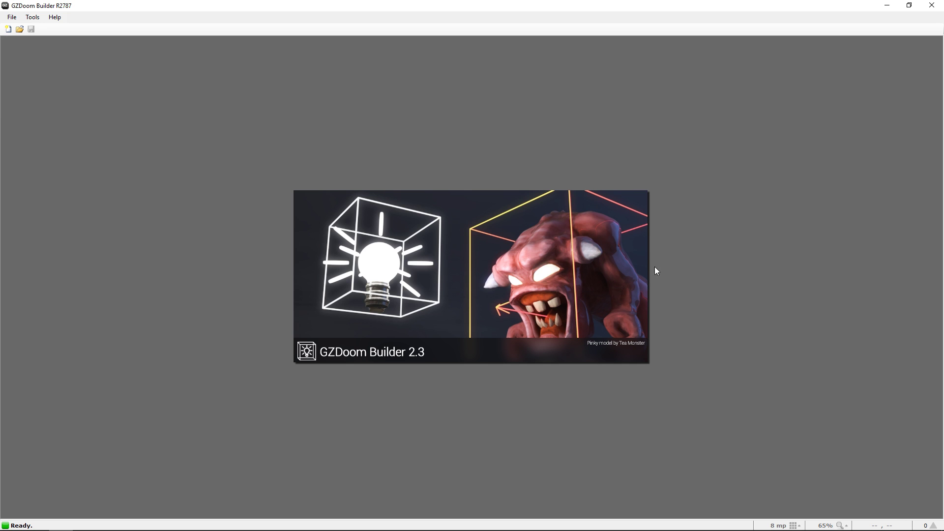
left_click(12, 18)
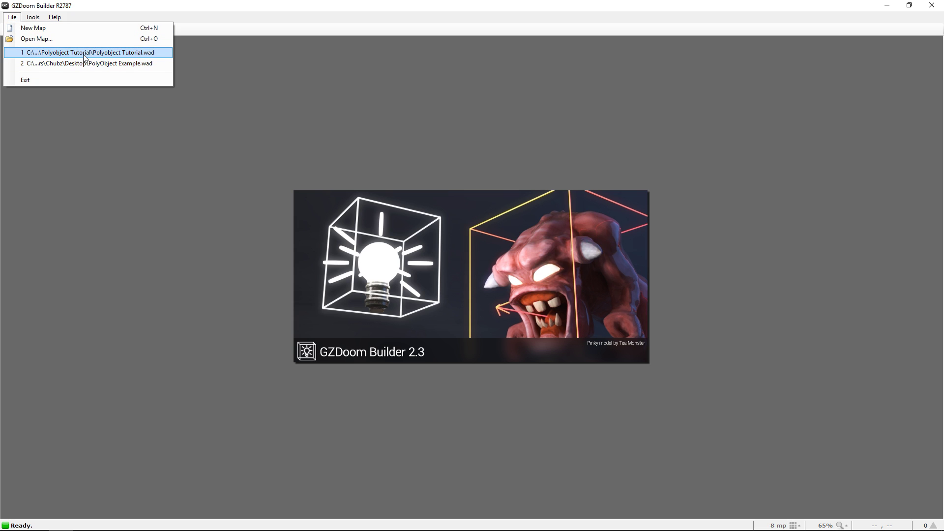
left_click(91, 52)
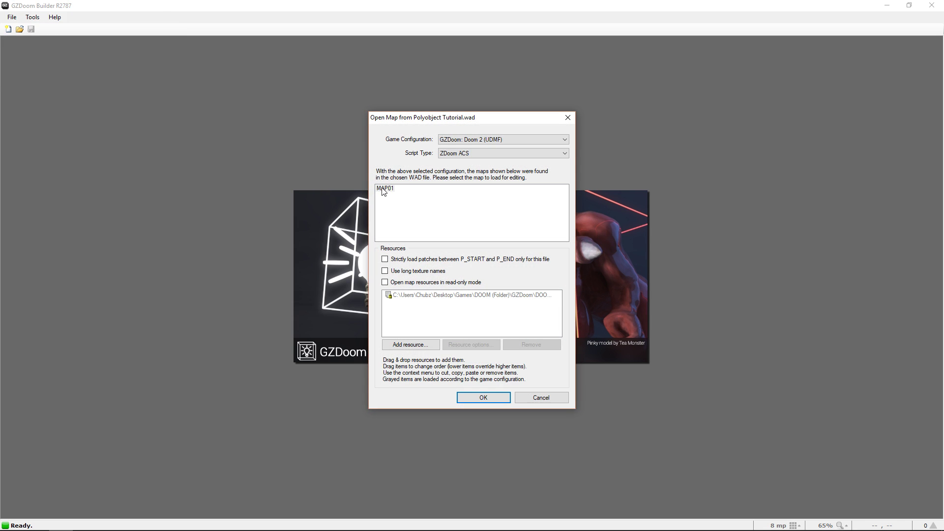
double_click(383, 189)
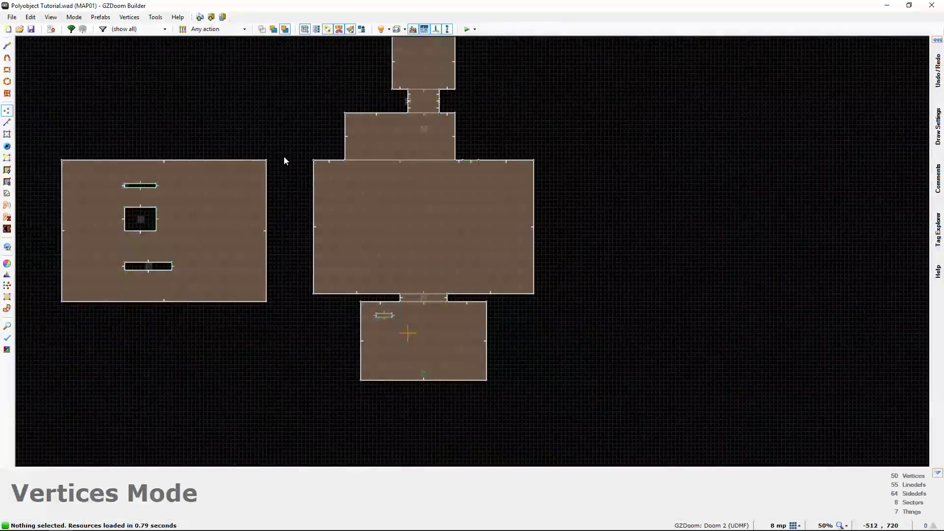
In Linedefs Mode, check the Sound Number of the lowest polyobject's Polyobject Start Line and accept its linedef properties
middle_click_drag(283, 161, 332, 233)
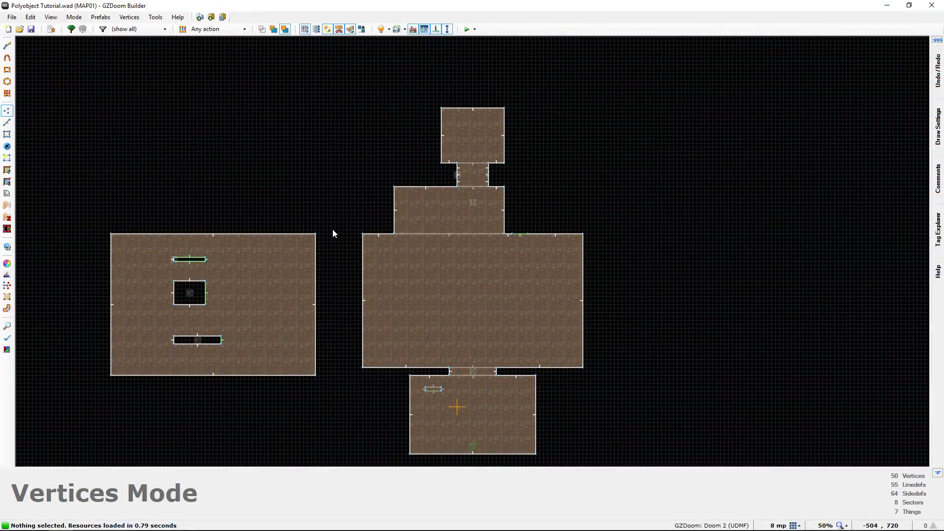
scroll(208, 319, "up", 5)
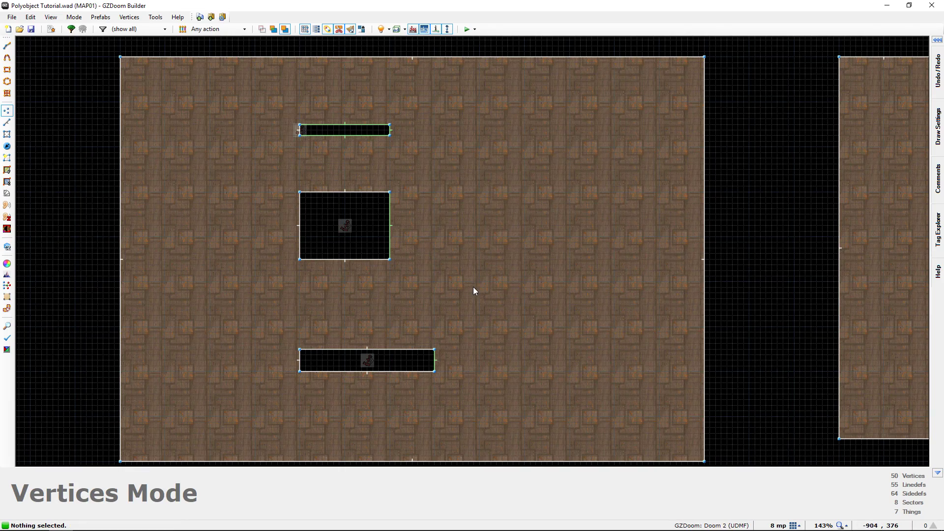
key("l")
scroll(468, 297, "up", 4)
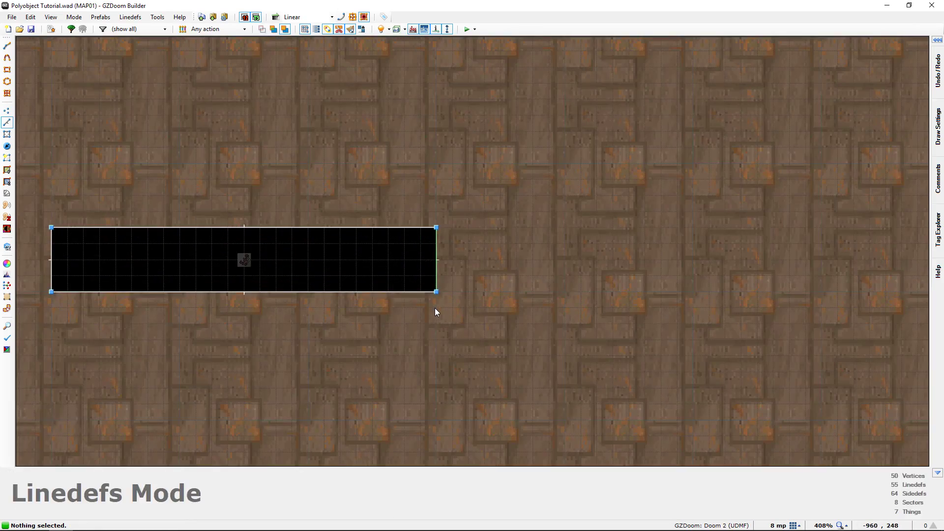
scroll(442, 259, "down", 3)
right_click(441, 259)
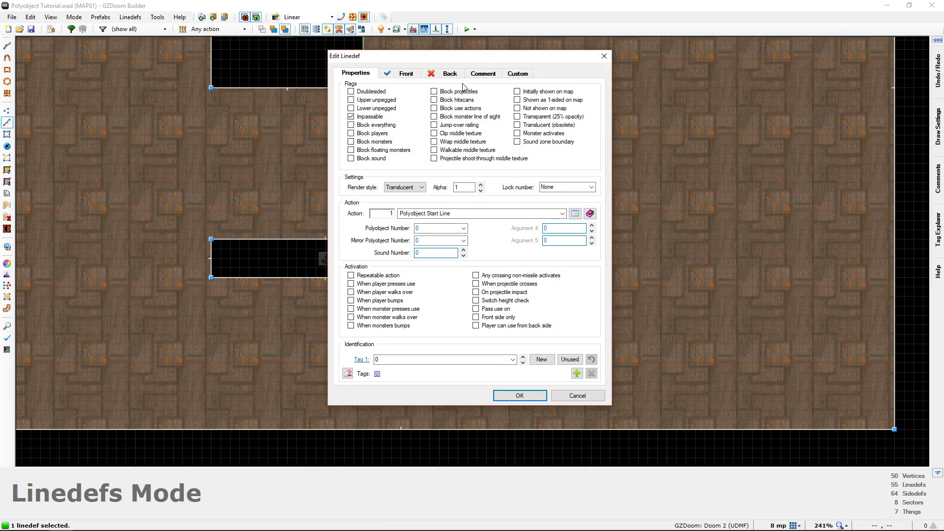
left_click_drag(470, 57, 501, 28)
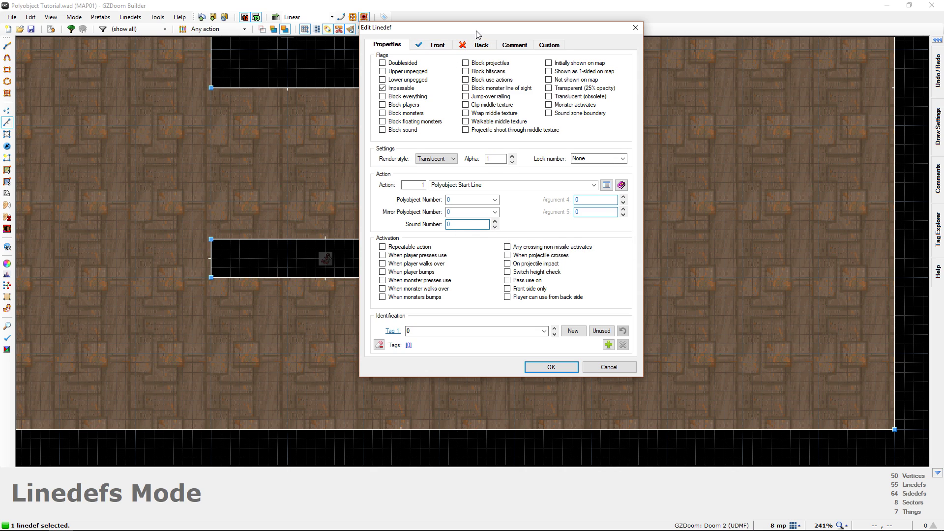
left_click_drag(484, 33, 709, 69)
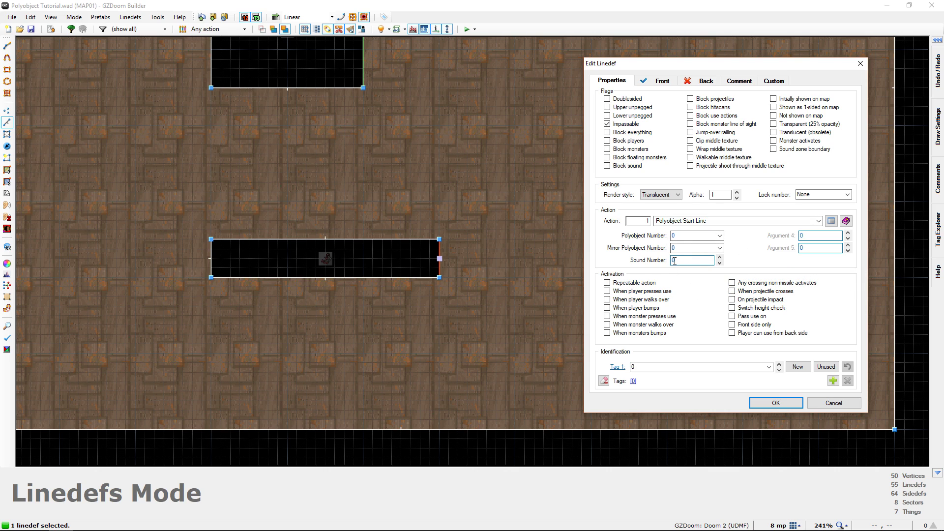
left_click(775, 403)
middle_click_drag(630, 258, 778, 453)
scroll(632, 317, "down", 1)
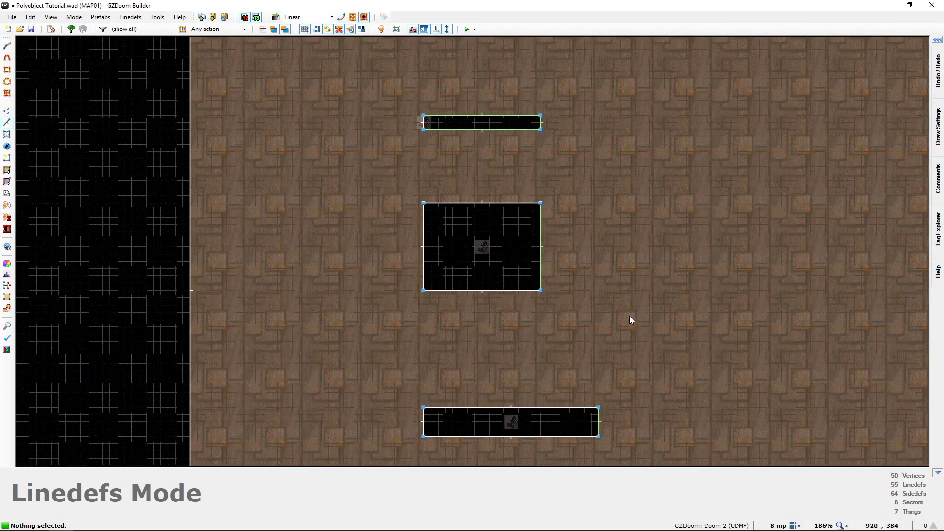
middle_click_drag(576, 301, 506, 320)
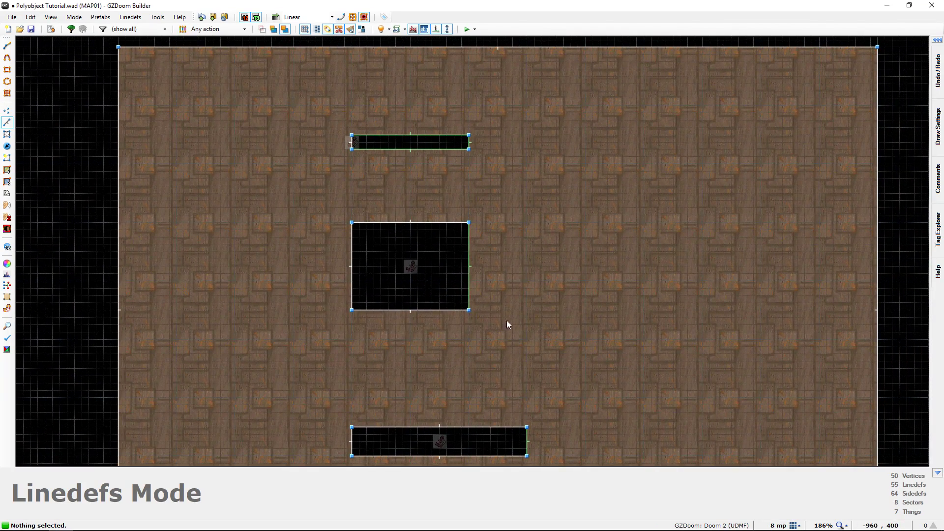
Set the Sound Number of the middle block polyobject's Polyobject Start Line to 1 and accept the linedef properties
right_click(468, 262)
double_click(683, 263)
type("1")
left_click(776, 402)
Open the linedef properties of the thin uppermost polyobject's Polyobject Start Line, go to its Sound Number and accept the dialog
scroll(607, 302, "up", 4)
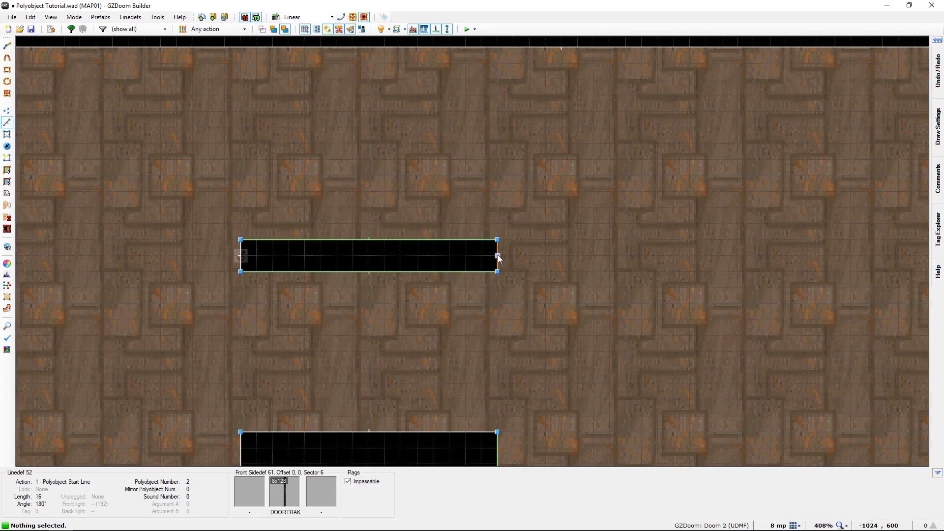
right_click(498, 259)
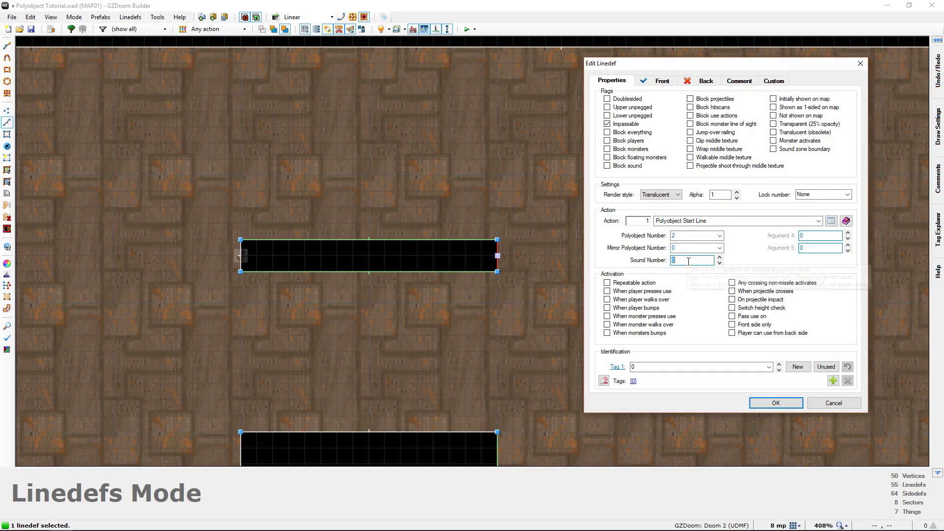
left_click(776, 402)
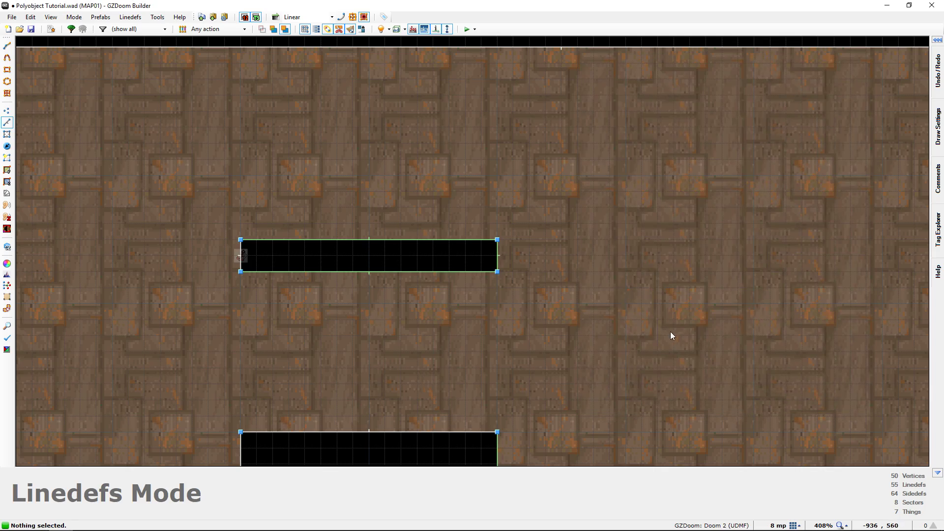
Save the map to Polyobject Tutorial.wad and launch a test run of MAP01
scroll(666, 329, "down", 5)
middle_click_drag(655, 310, 380, 237)
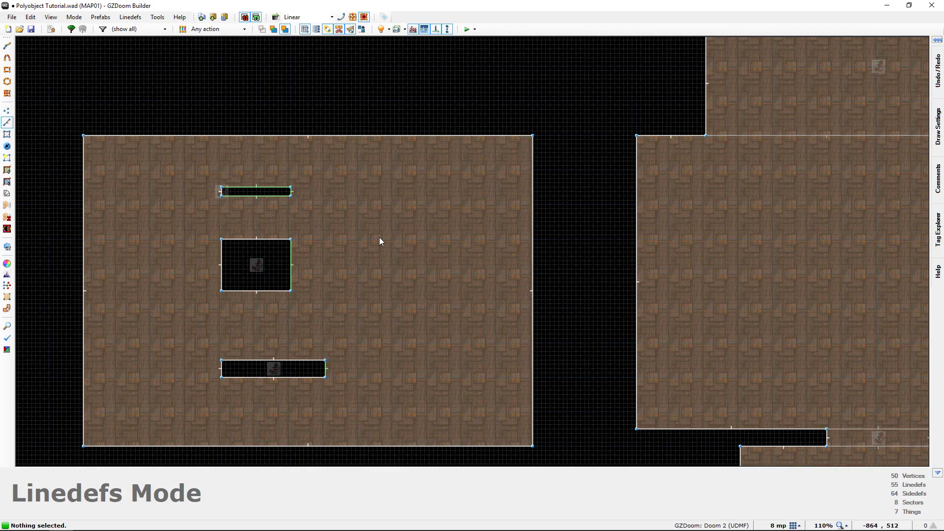
scroll(379, 238, "down", 2)
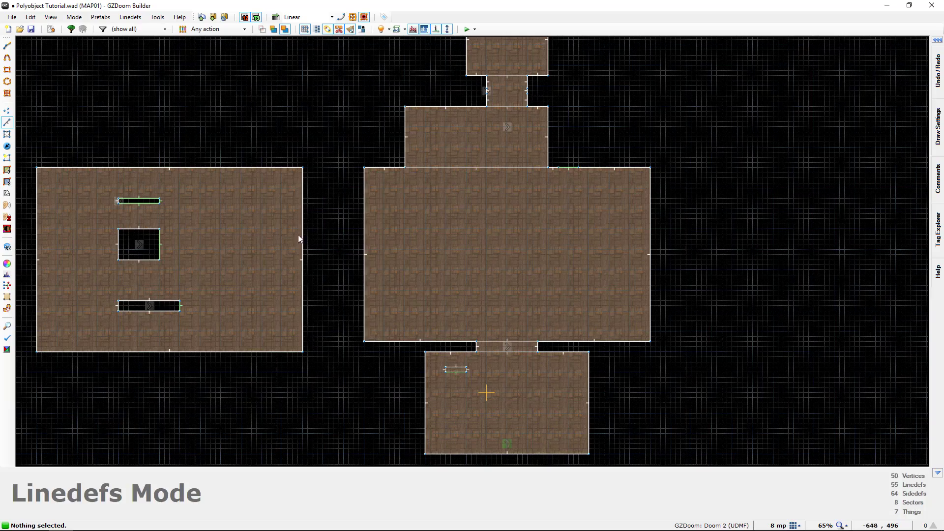
middle_click_drag(392, 225, 560, 215)
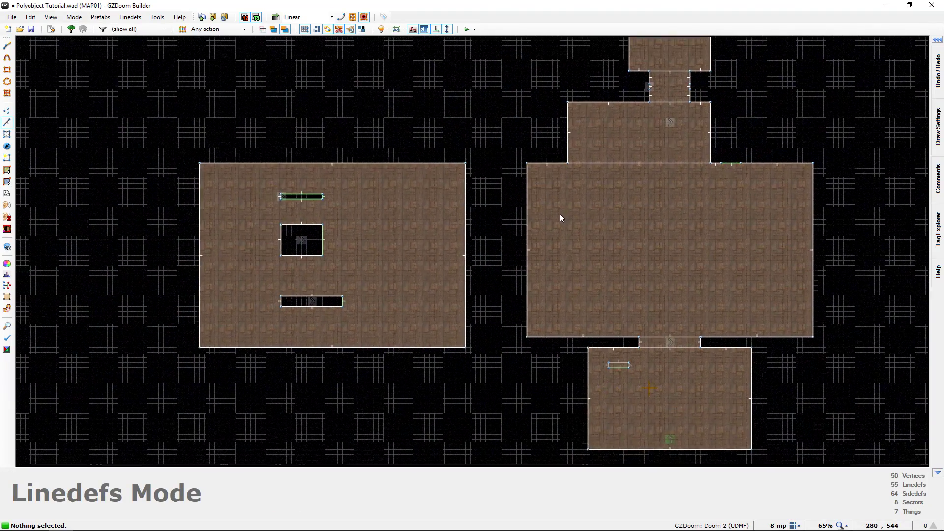
middle_click_drag(559, 256, 415, 278)
key("ctrl+s")
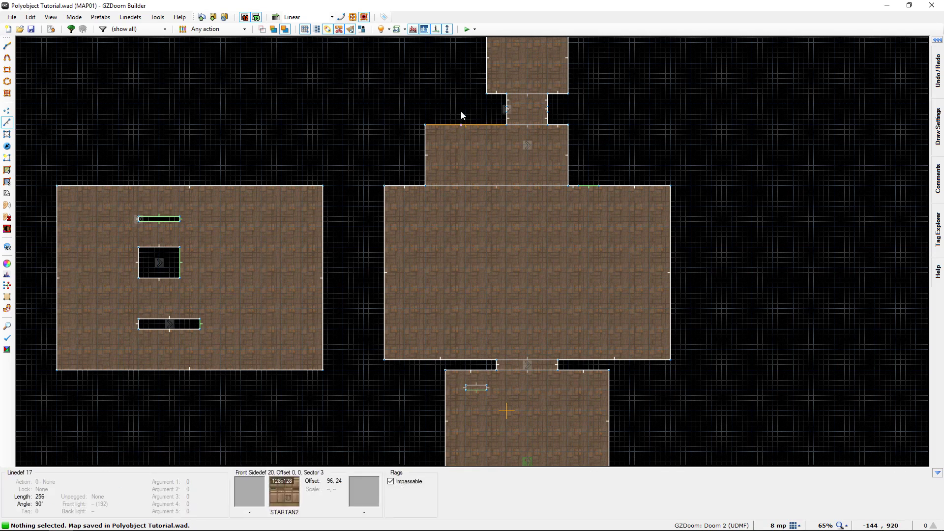
left_click(467, 29)
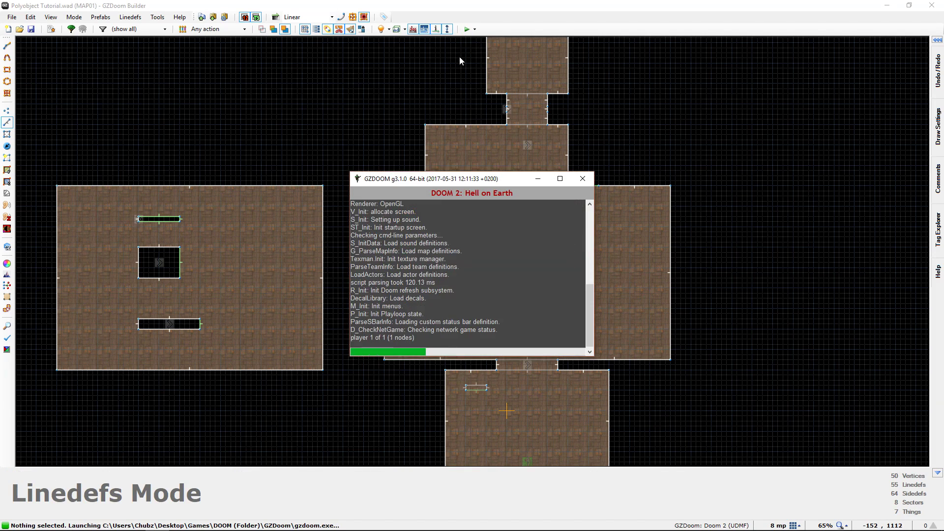
Activate the wall switch in the starting room and listen to the polyobject's movement sound, watching it from beside the switch
key("w")
key("e")
key("s")
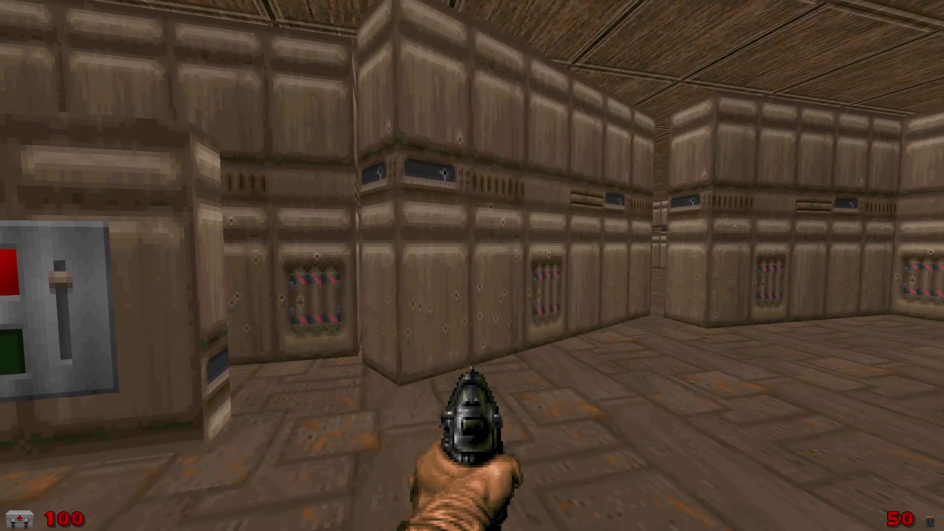
key("Left")
key("w")
key("s")
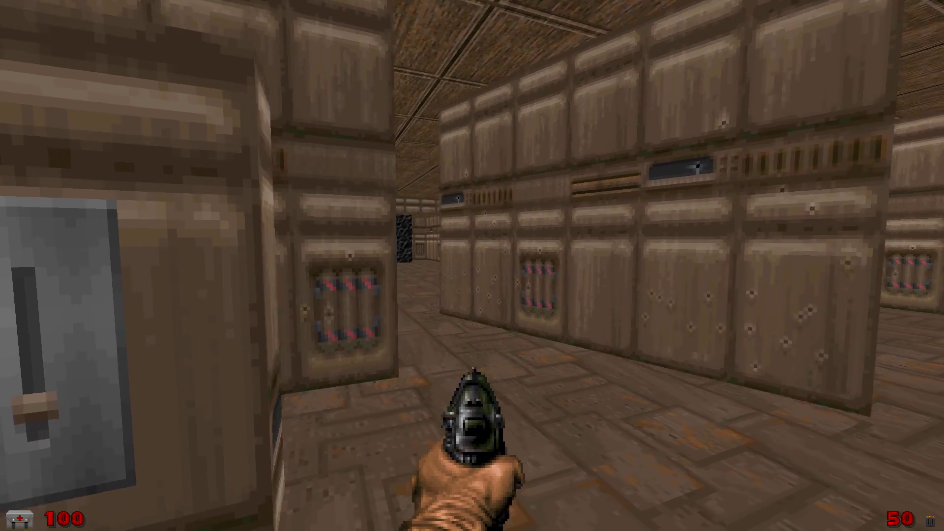
key("w")
key("Right")
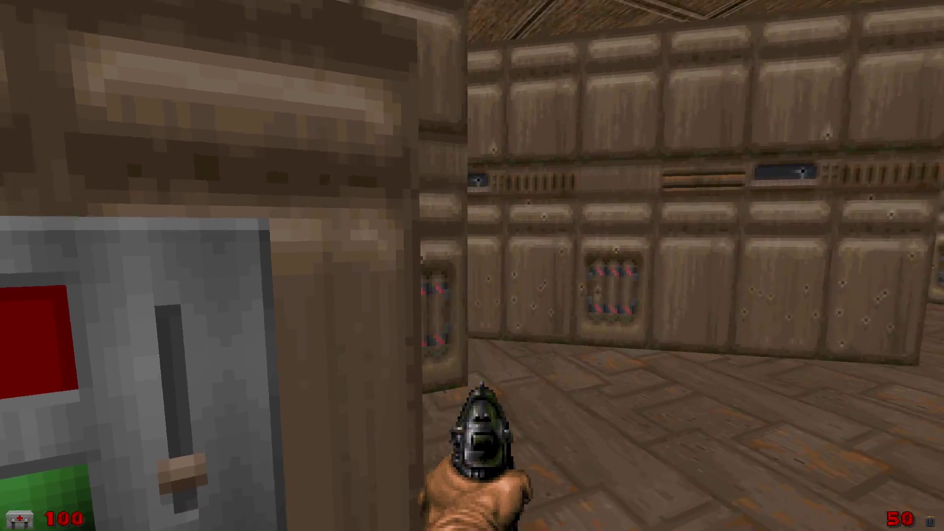
Enter the large room, trigger the dark rock block polyobject and circle it to check its movement and sound
key("w")
key("w")
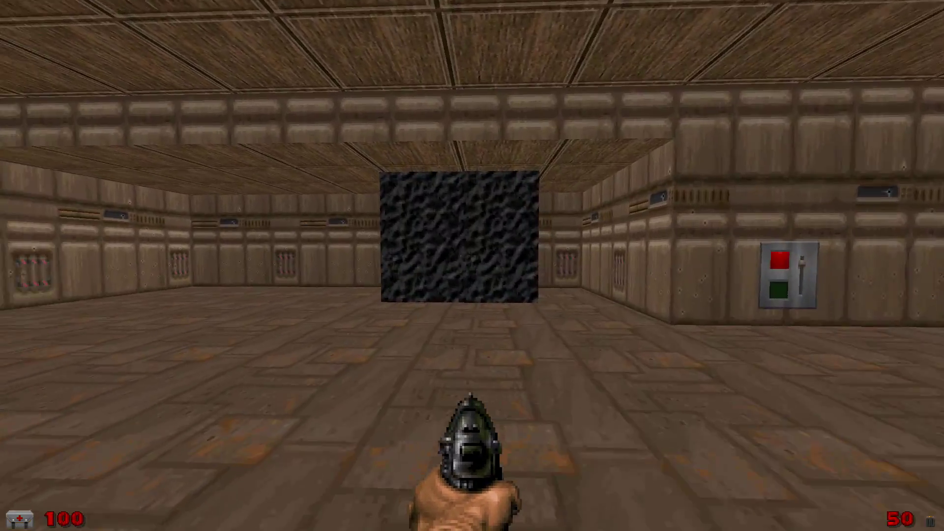
key("Left")
key("s")
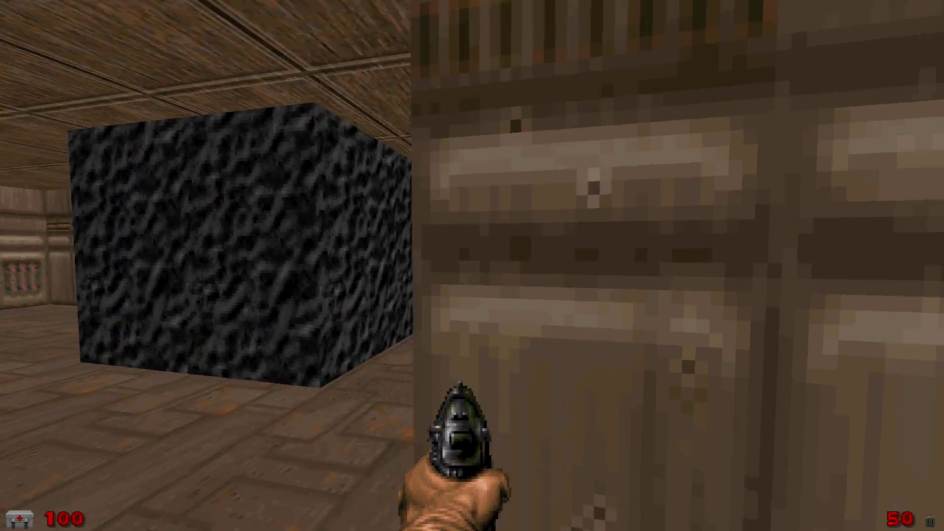
key("d")
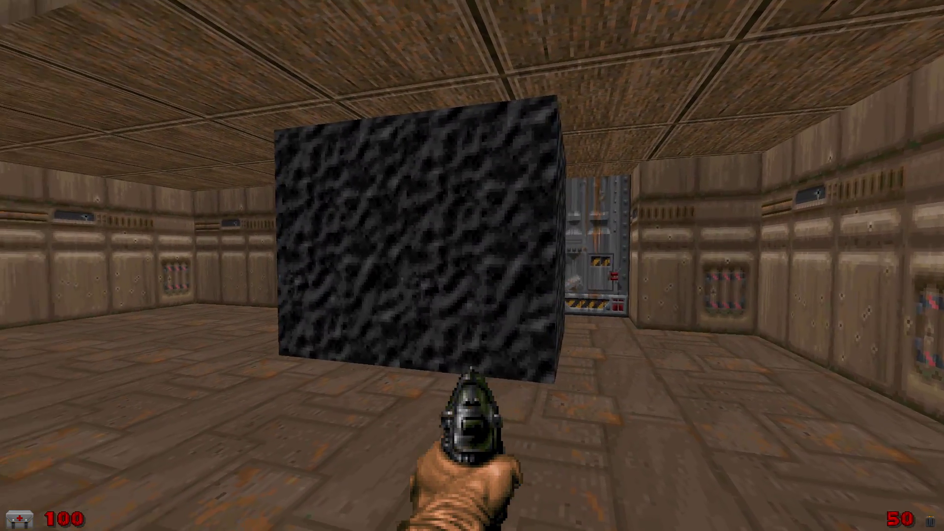
key("d")
key("Left")
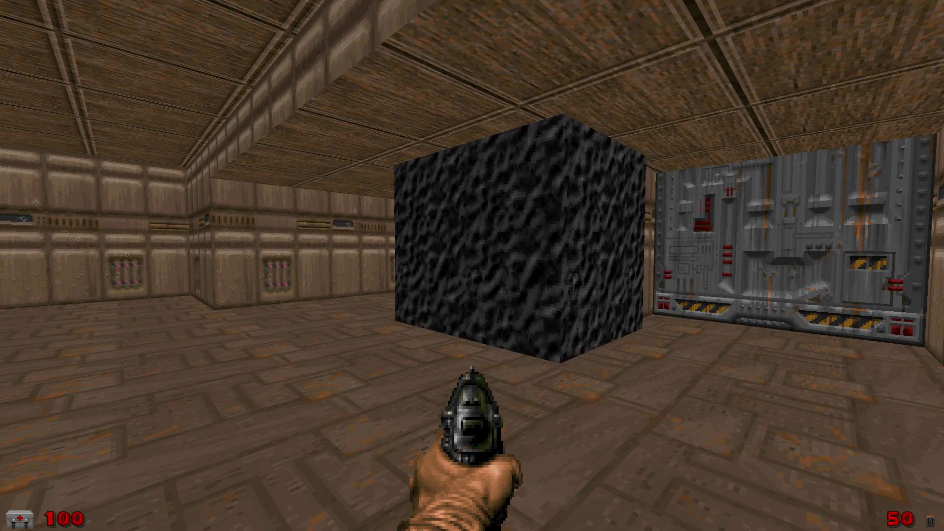
key("d")
key("Left")
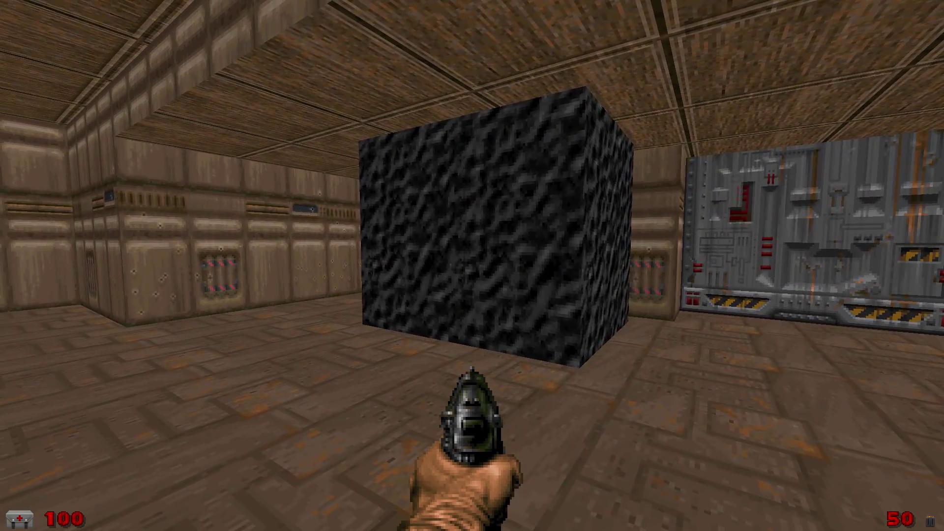
key("d")
key("Left")
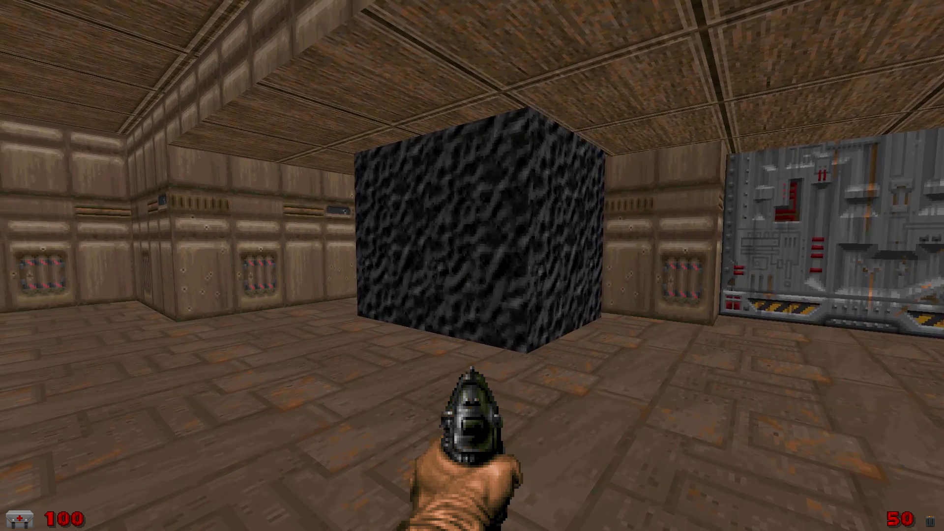
key("d")
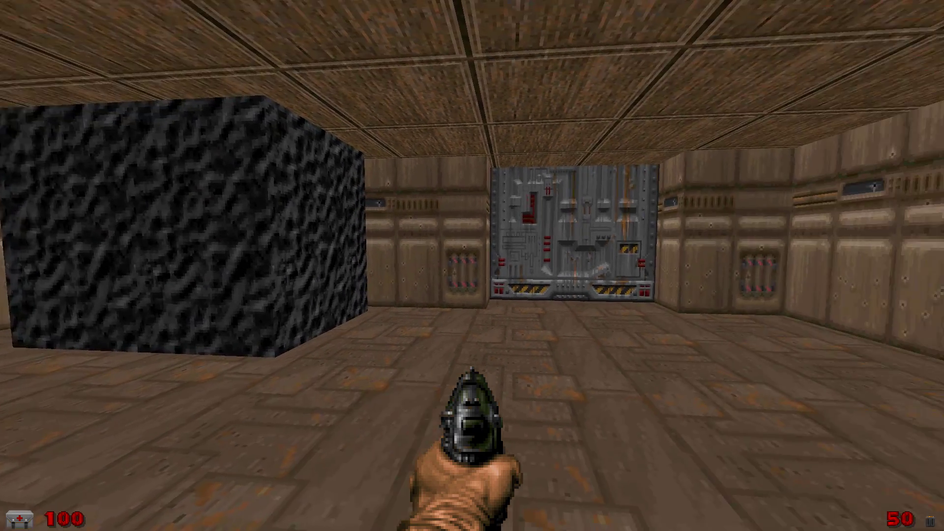
Walk to the grey metal swinging door, open it to test its sound, and end the test run
key("w")
key("w")
key("e")
key("s")
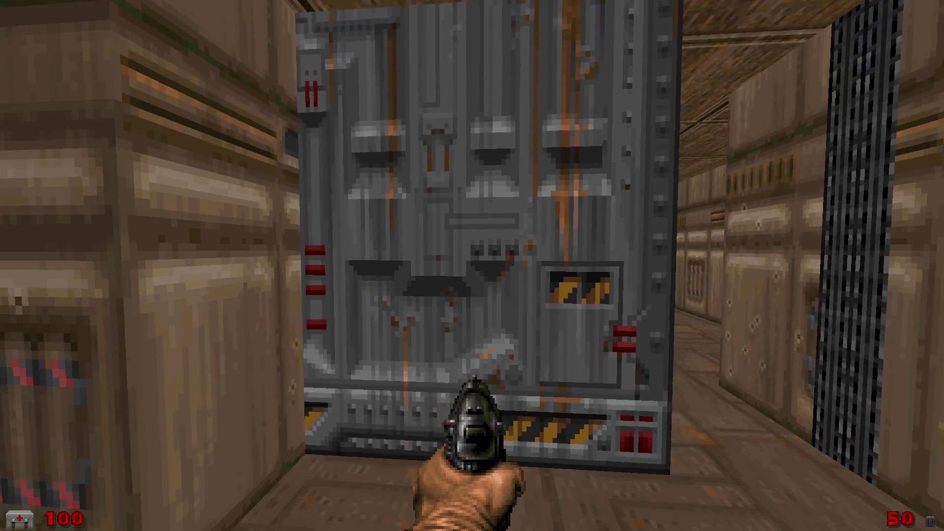
key("s")
key("w")
key("d")
key("s")
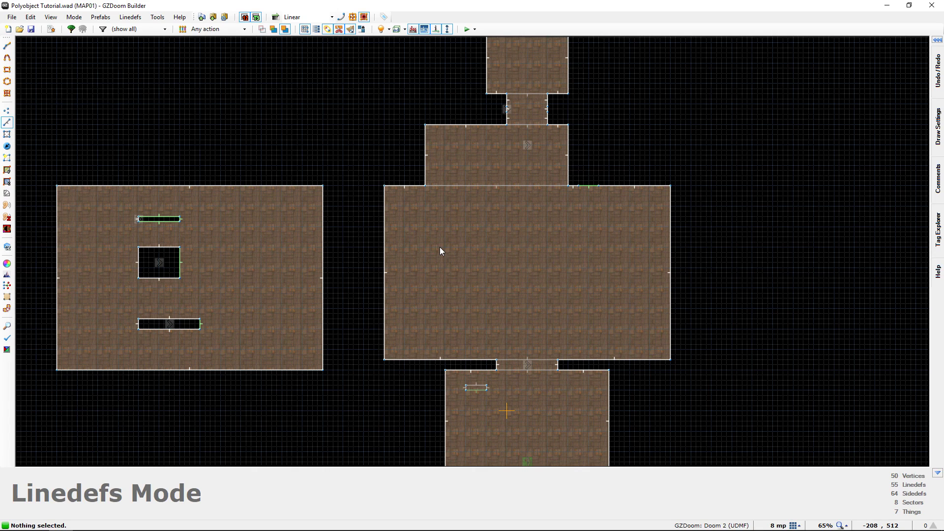
middle_click_drag(276, 265, 521, 297)
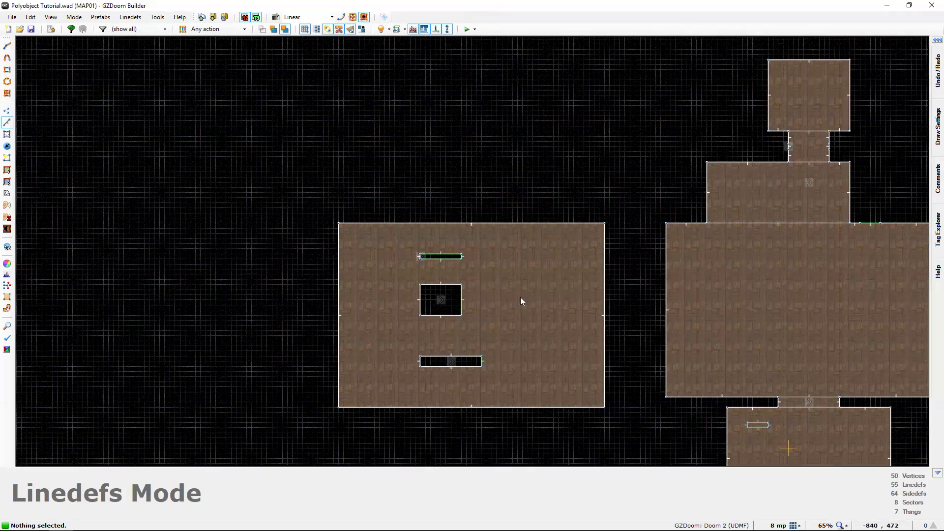
scroll(521, 297, "up", 3)
scroll(339, 300, "up", 1)
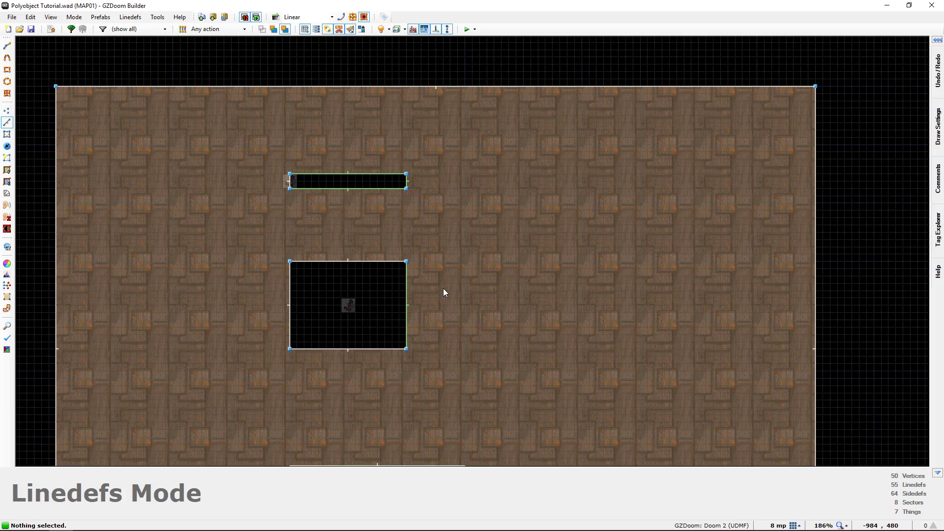
scroll(442, 287, "down", 2)
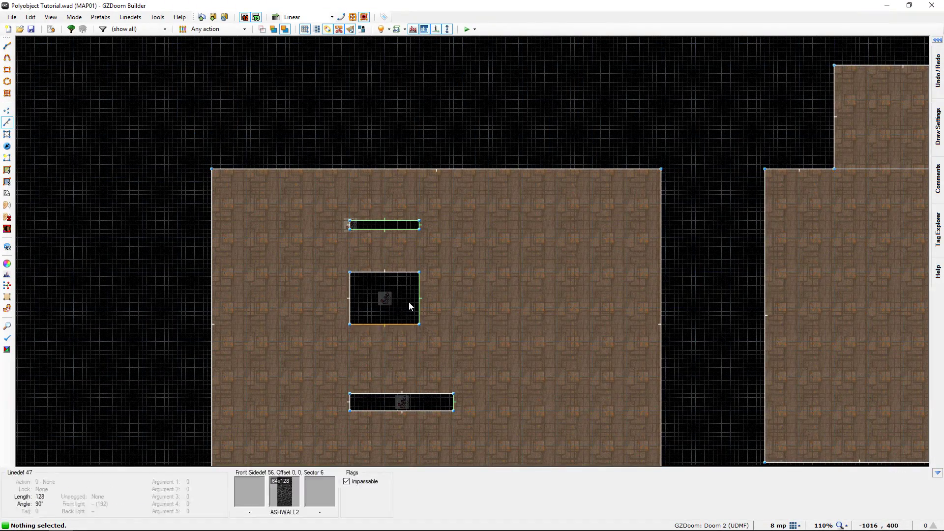
middle_click_drag(571, 317, 325, 273)
scroll(313, 316, "down", 2)
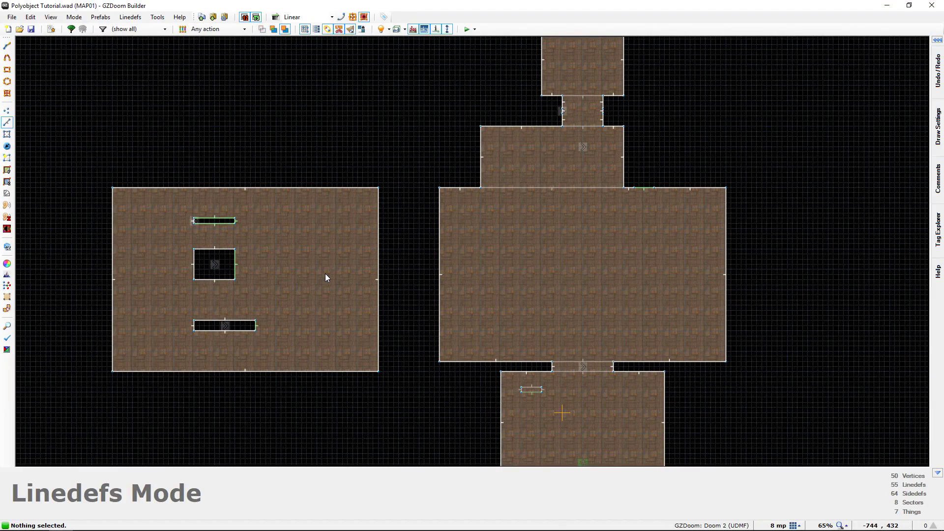
scroll(356, 275, "down", 1)
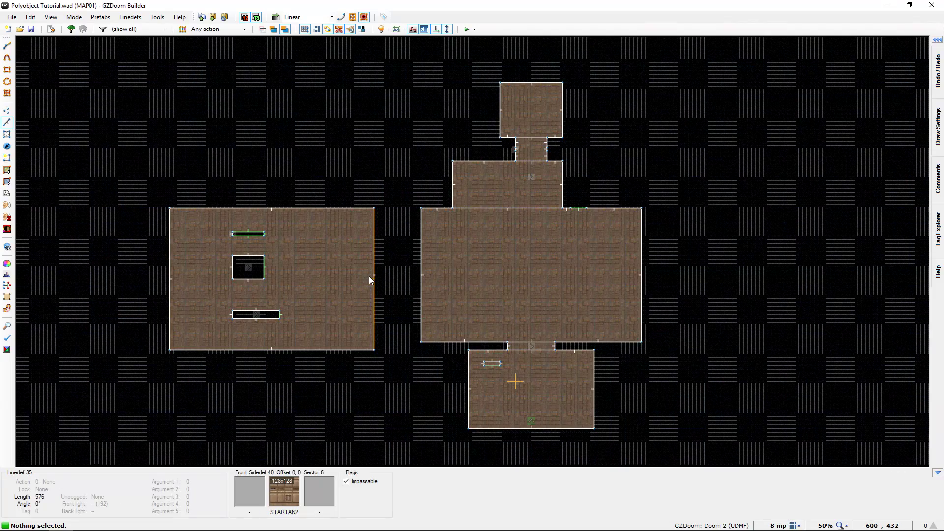